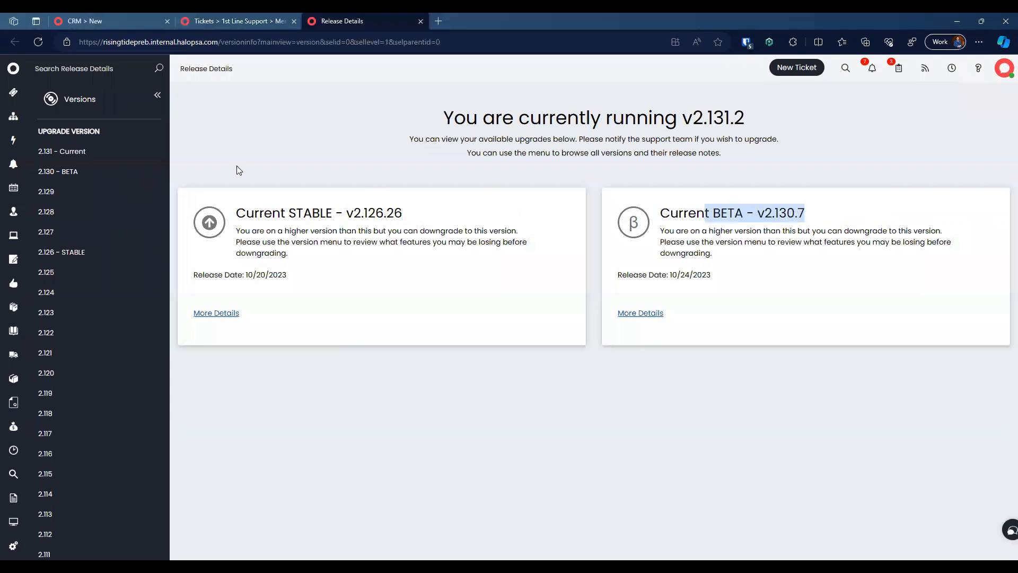
Step: Read the 2.131 release notes, then close them and the Help panel
click(91, 157)
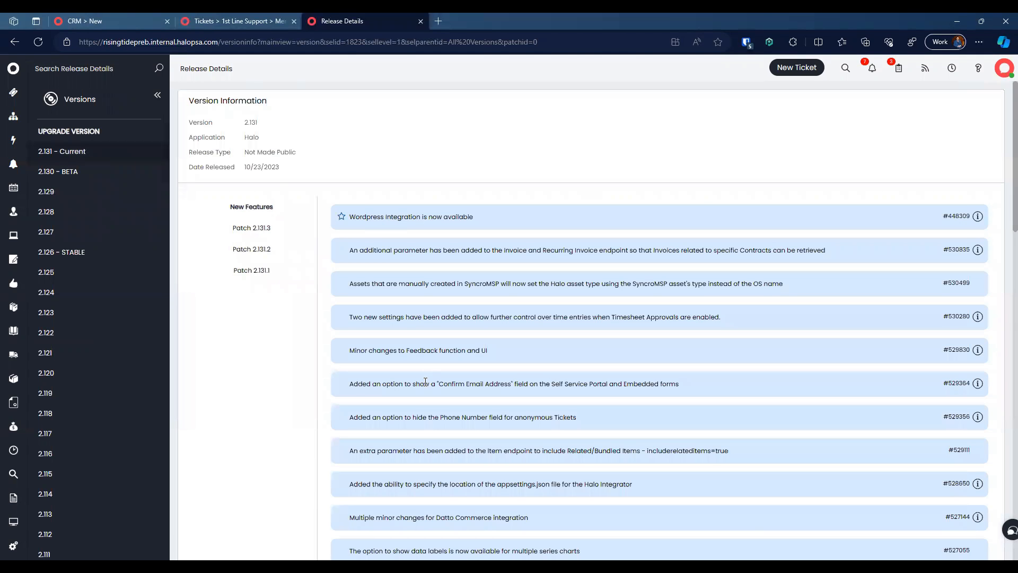
scroll(425, 382, down, 12)
scroll(425, 382, up, 12)
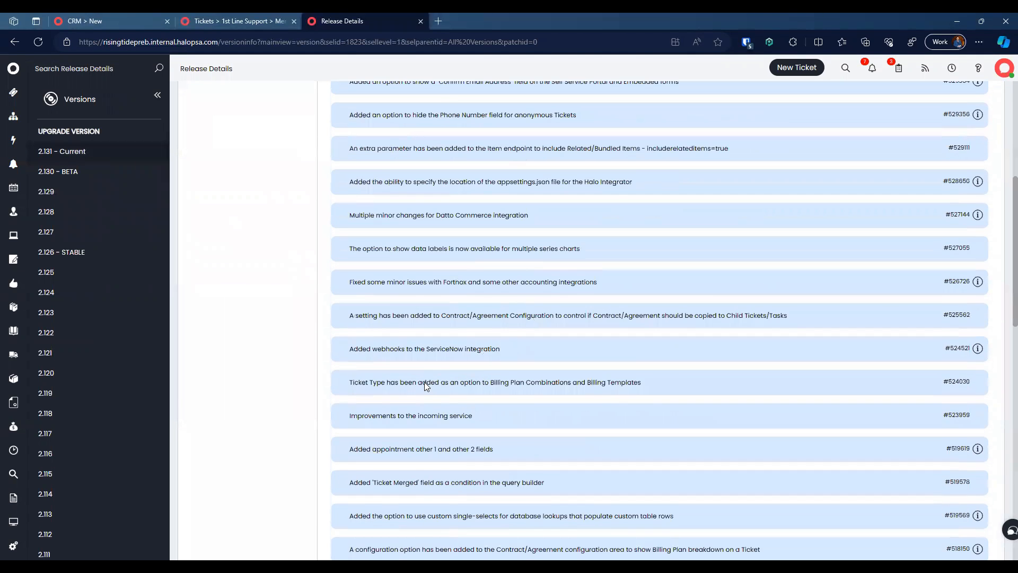
key(ctrl+w)
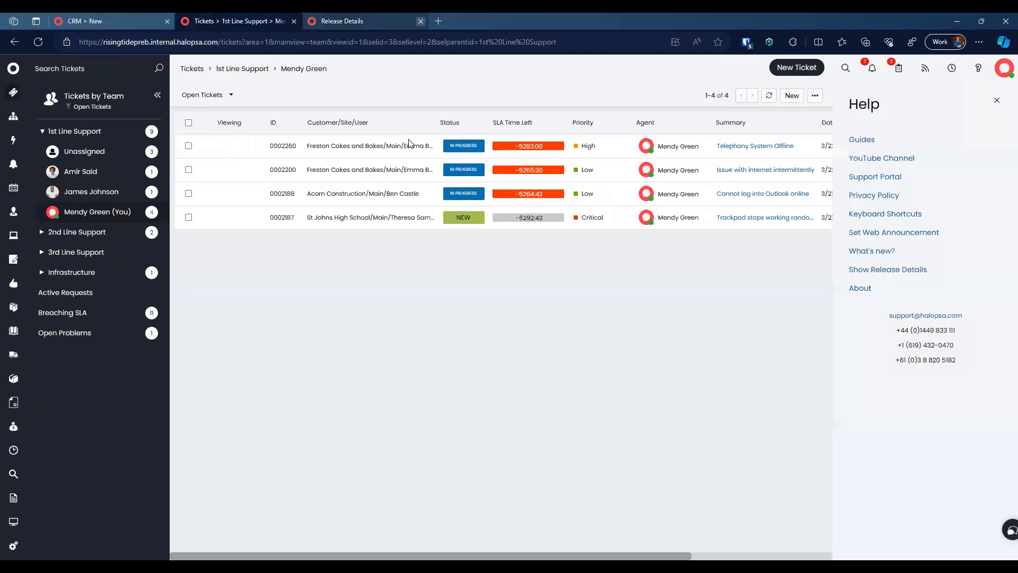
click(996, 101)
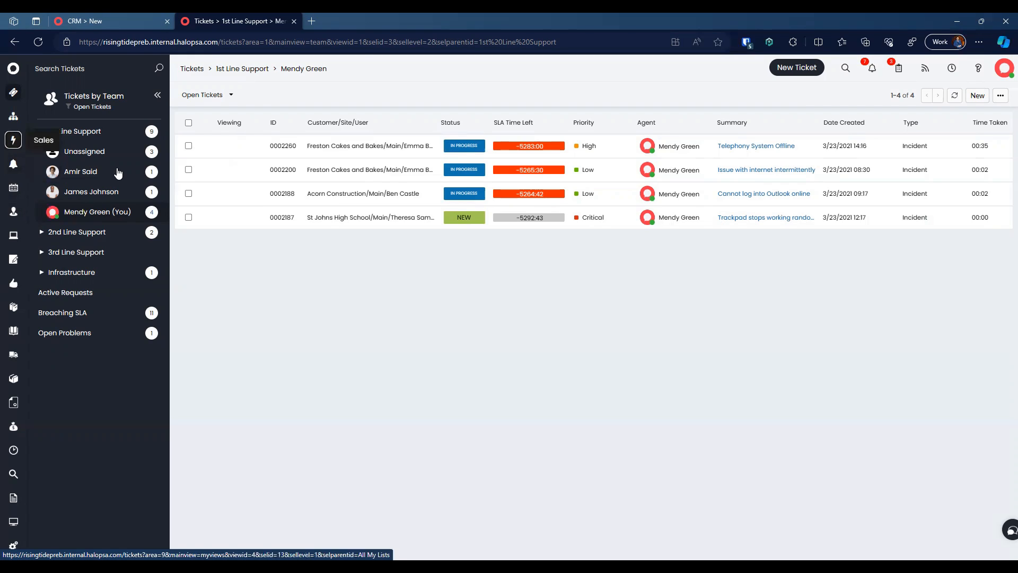
Step: In Sales, start a new opportunity set to enter a new contact's details
click(14, 141)
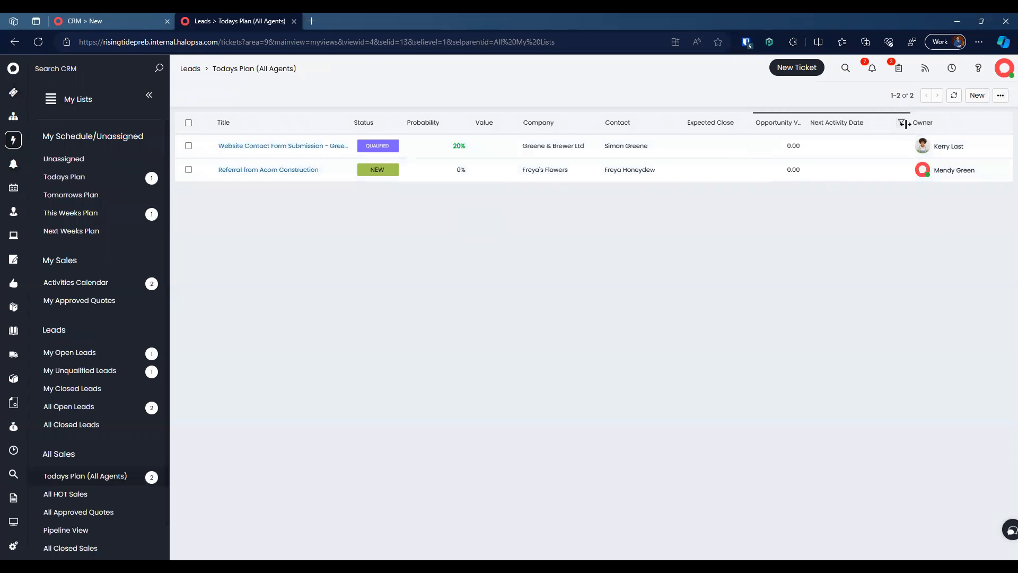
click(977, 94)
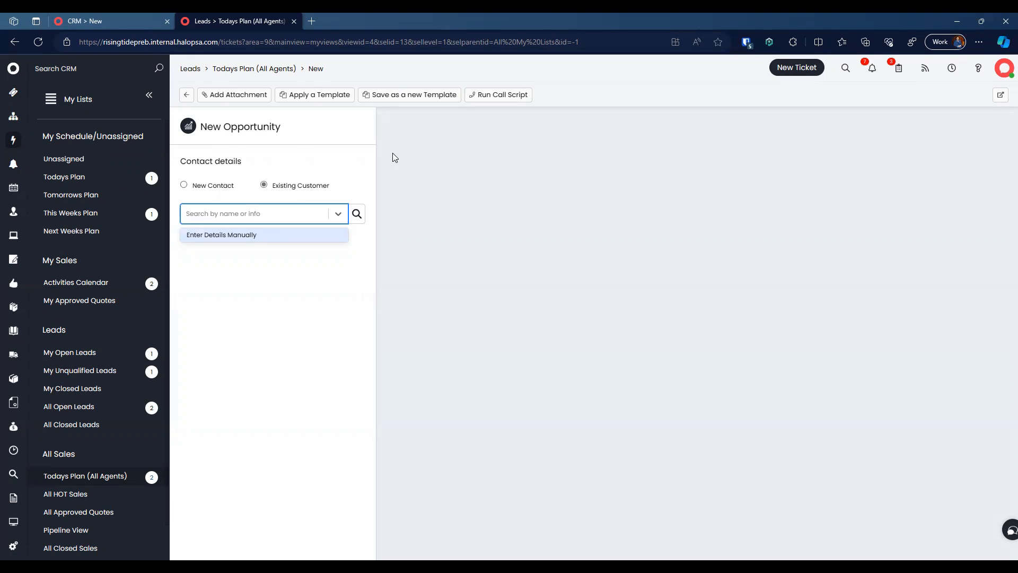
click(220, 191)
click(275, 191)
click(235, 188)
click(281, 187)
click(216, 188)
Step: Enter company Rising Tide 1 LLC, contact name, e-mail, title Founder, and the summary 'New managed s…'
click(259, 227)
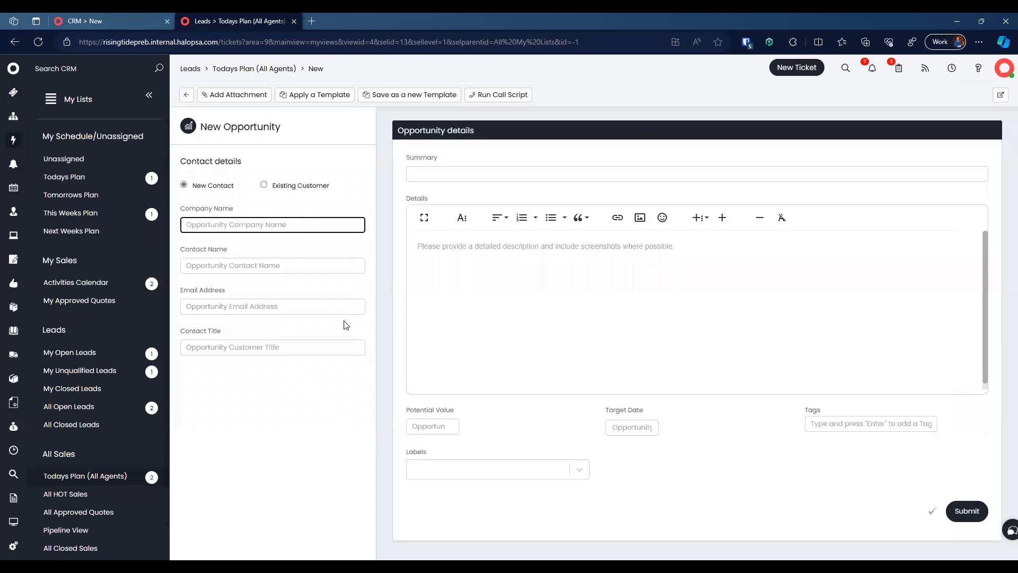
text(Rising Tide 1 LLC)
key(Tab)
key(Tab)
key(Tab)
text(Foudner)
key(ctrl+a)
text(Founder)
click(470, 177)
text(New)
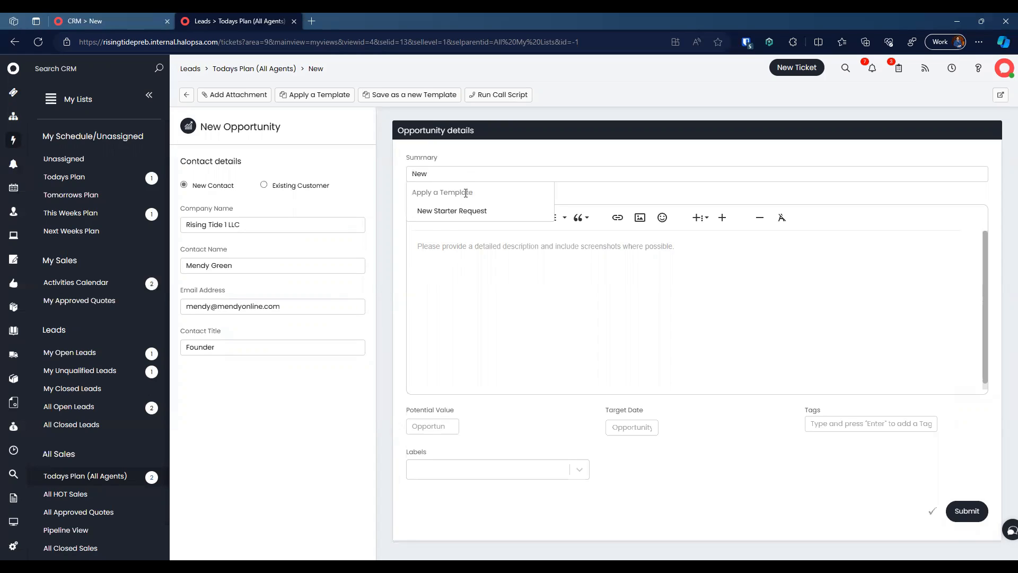
text( managed service request)
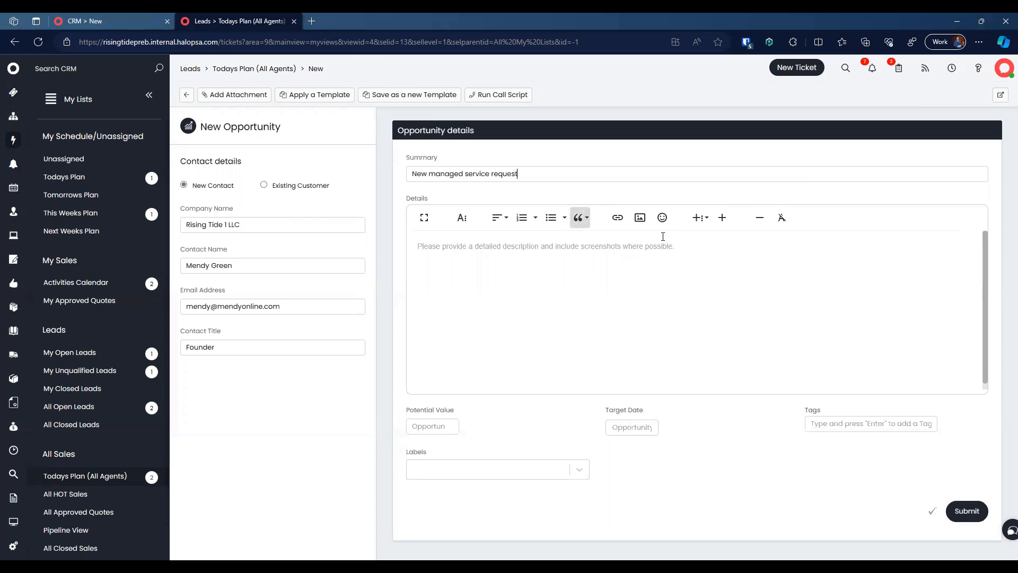
Step: Add details for 5 agents and 1 server, value 15000, target 10/31/2023, label Cold, and submit
click(694, 242)
text(Looking to su)
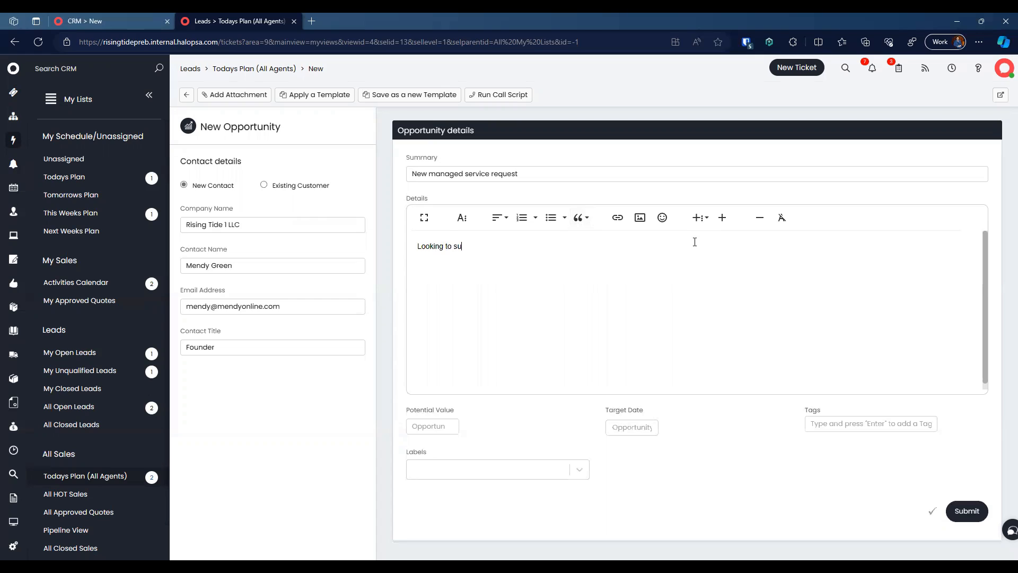
text(pport 5 agents and 1 server)
click(409, 431)
text(1500)
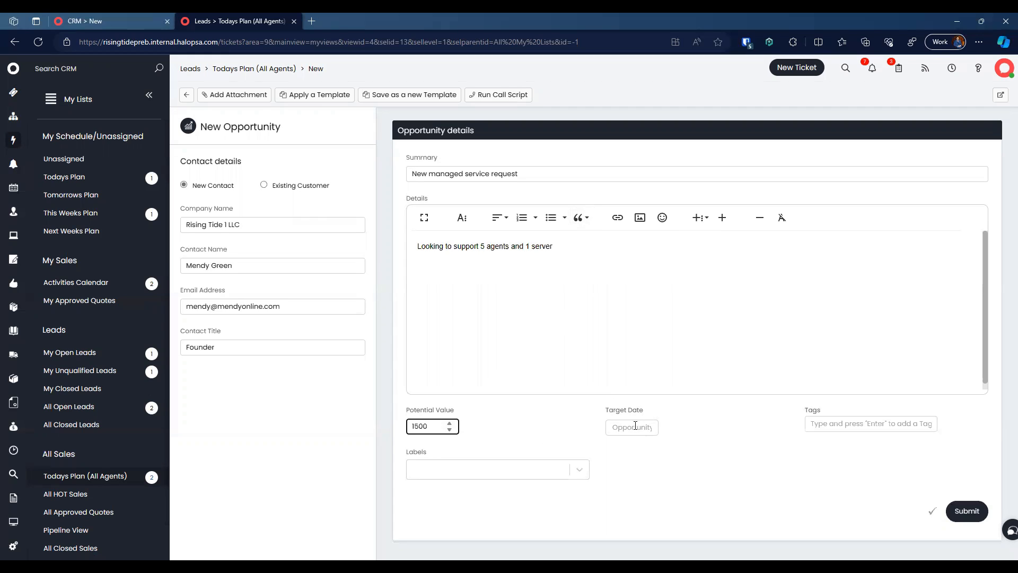
click(636, 427)
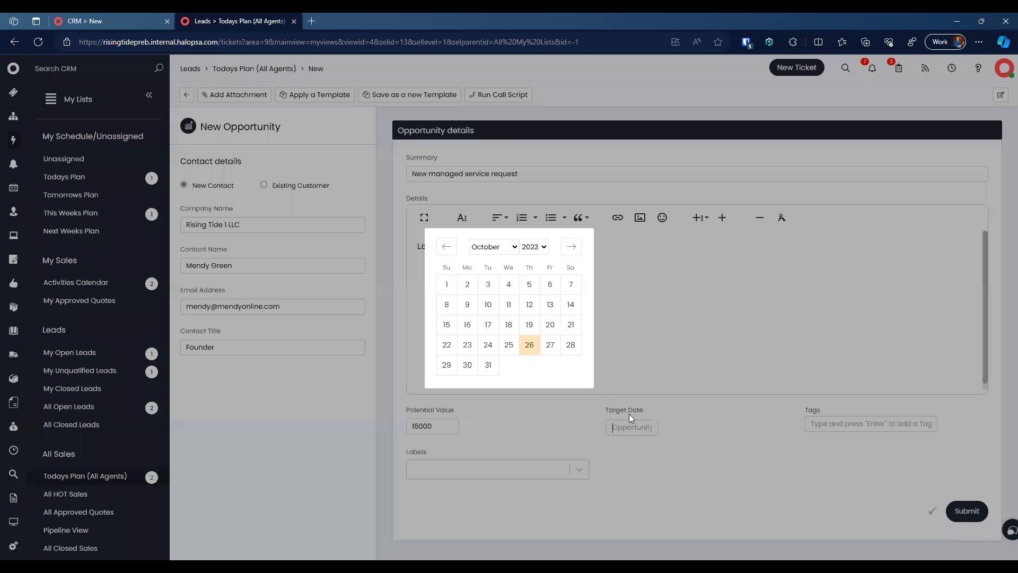
click(488, 363)
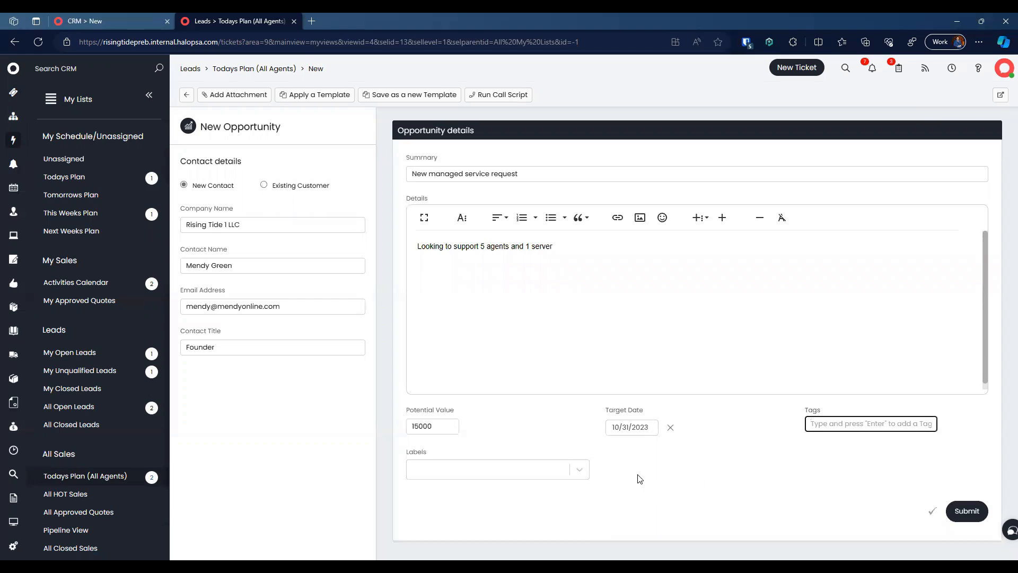
click(510, 469)
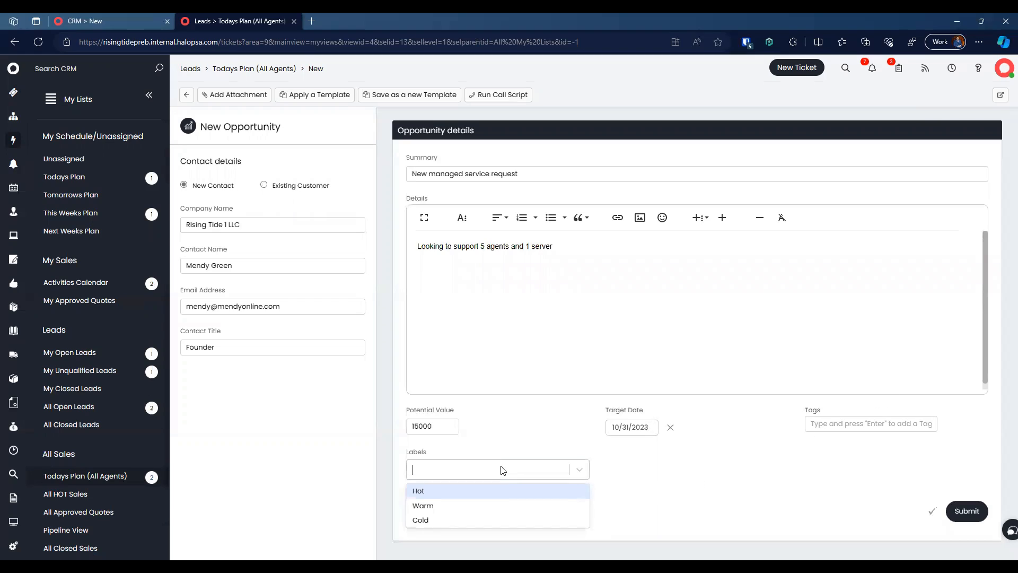
click(454, 519)
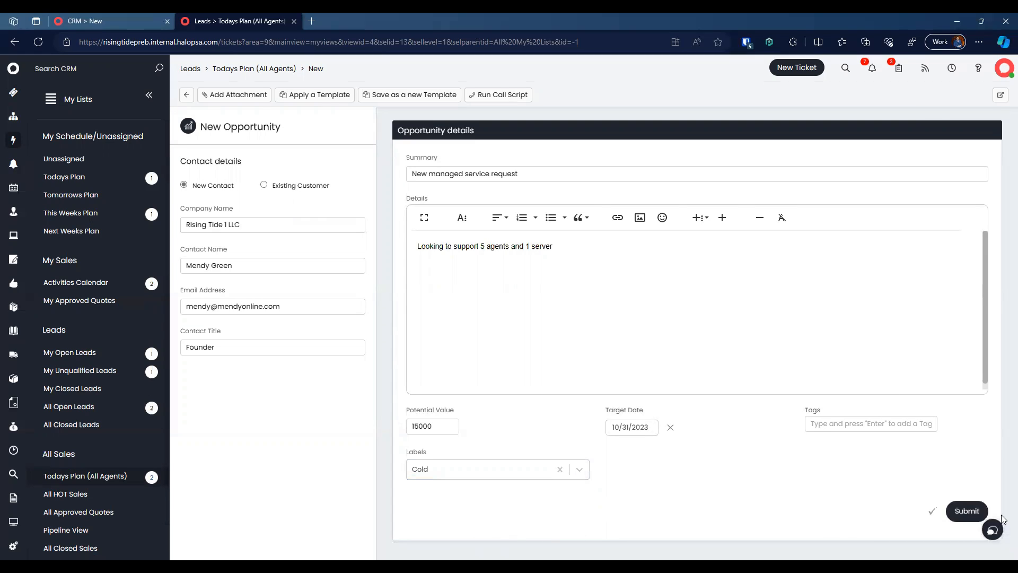
click(956, 519)
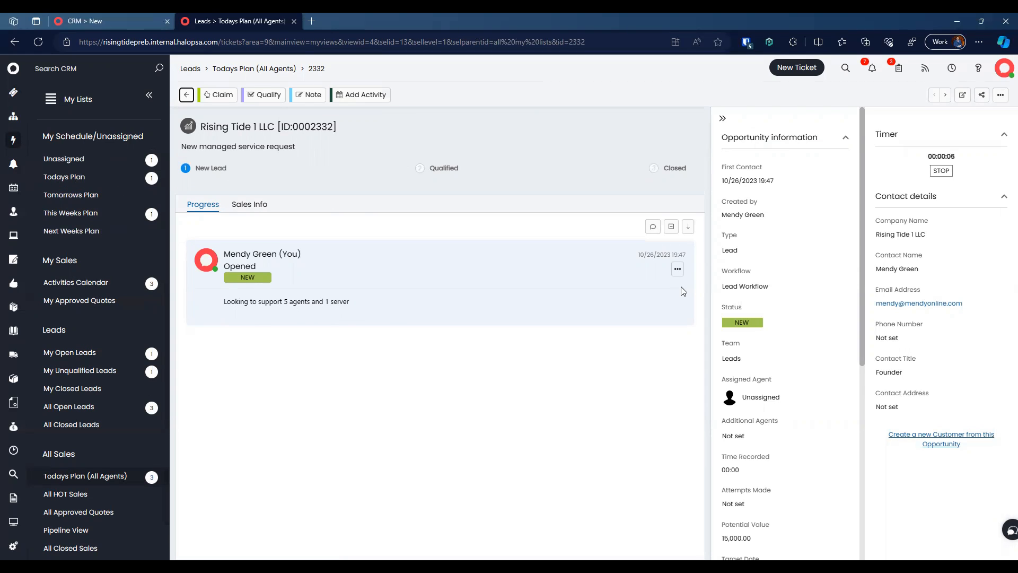
Step: Claim the lead and qualify it: New Managed Service, 3-5 employees, Google Search, industry Energy
click(217, 95)
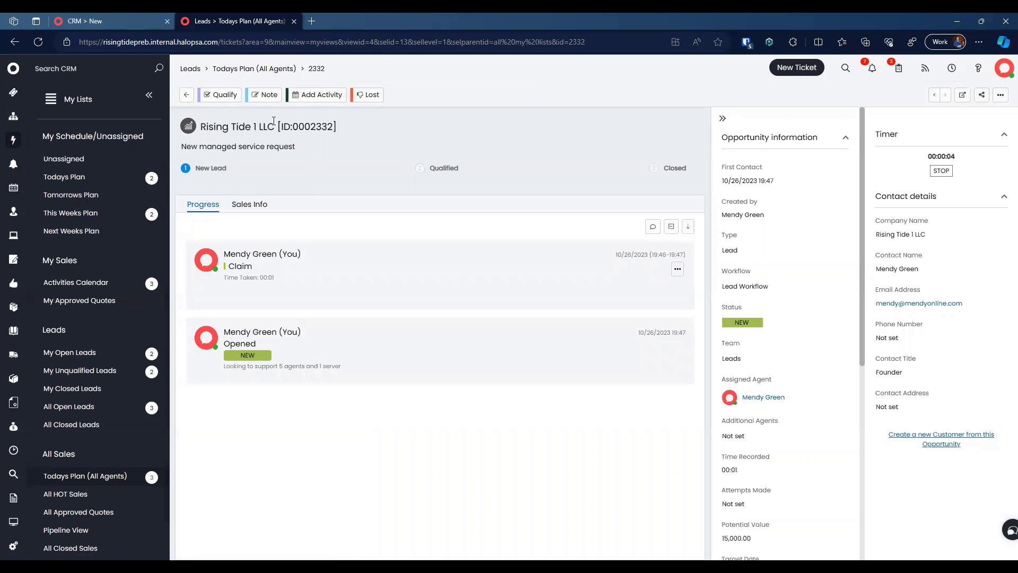
click(229, 98)
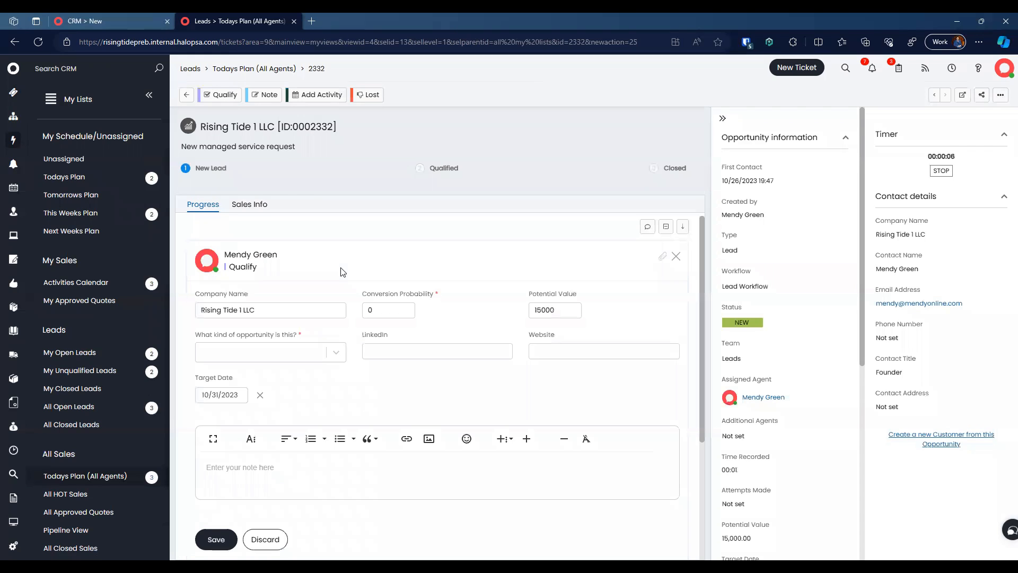
click(320, 356)
click(289, 355)
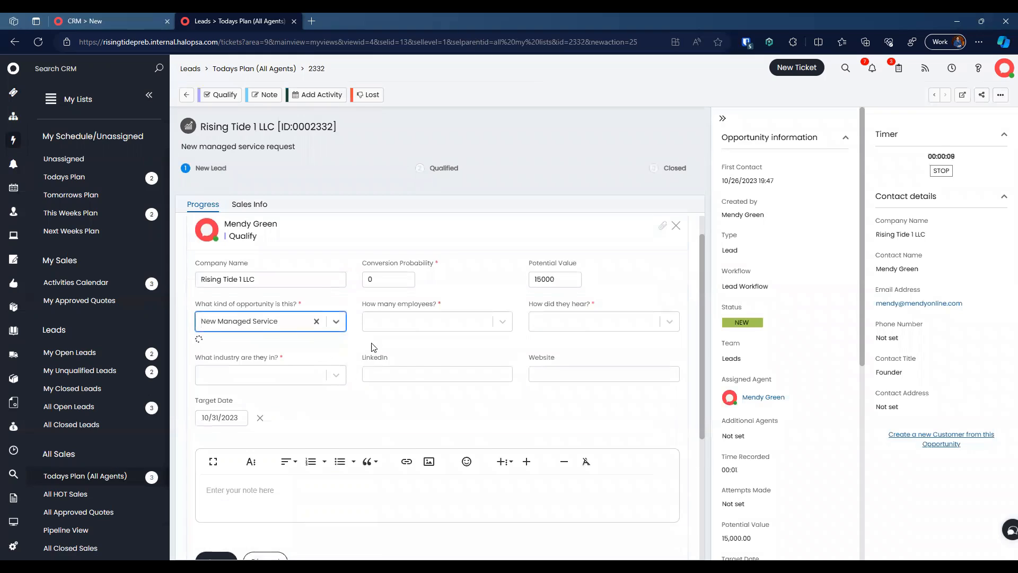
click(439, 330)
click(436, 324)
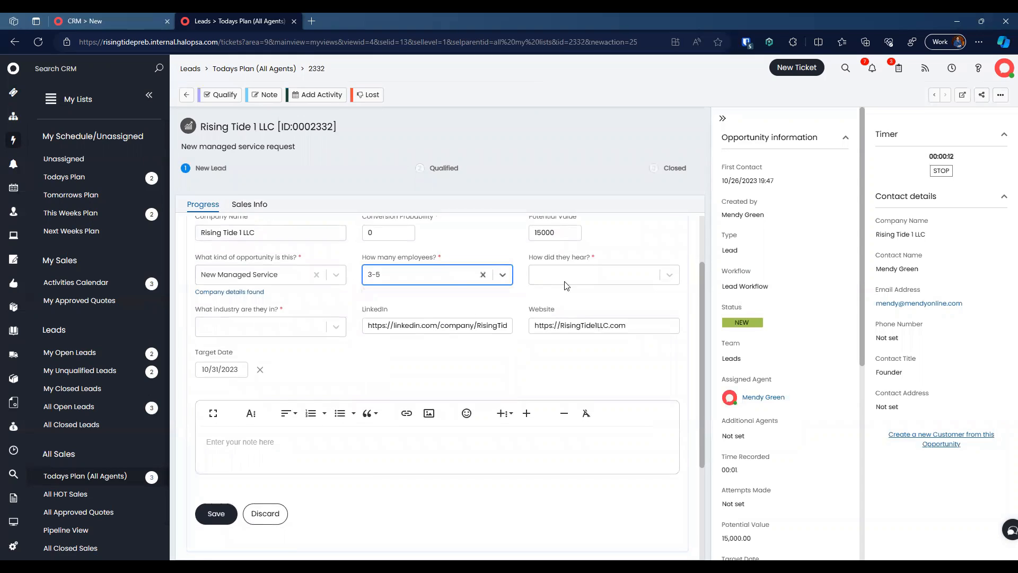
click(567, 286)
click(600, 295)
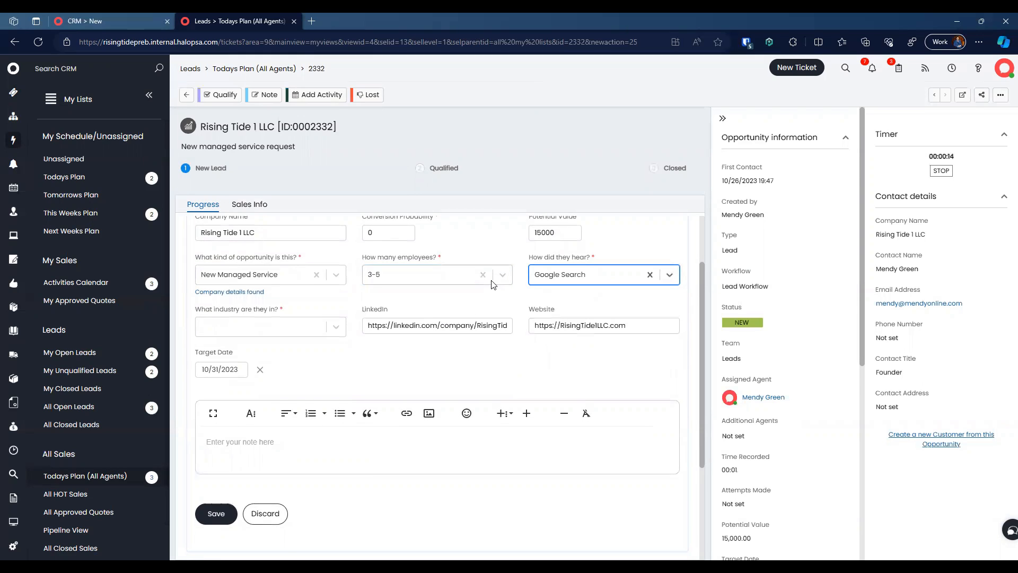
click(271, 328)
click(282, 338)
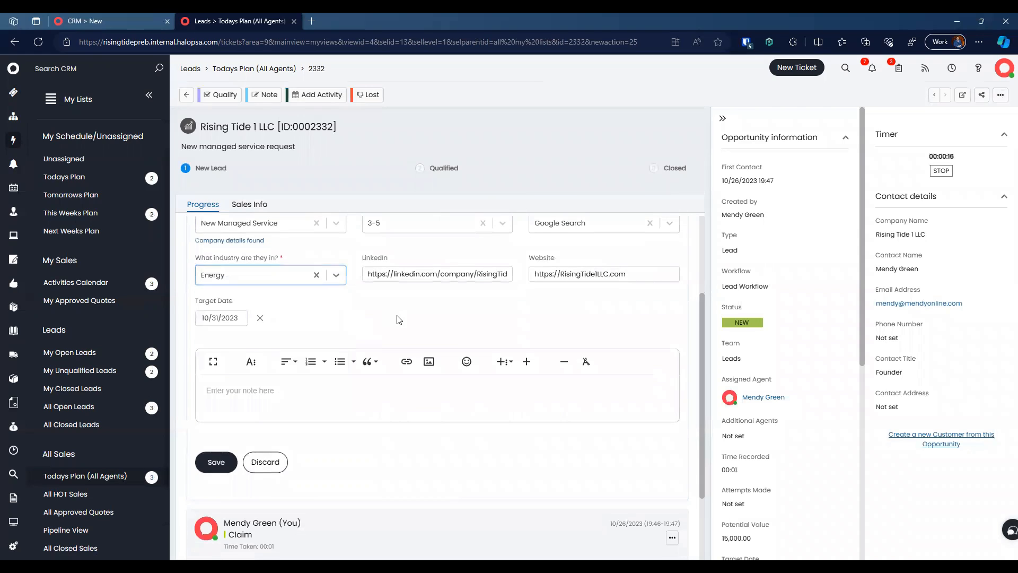
Step: Check the LinkedIn and website addresses, then save the note 'Seems like a decent client.'
drag(486, 274, 369, 269)
drag(554, 273, 619, 280)
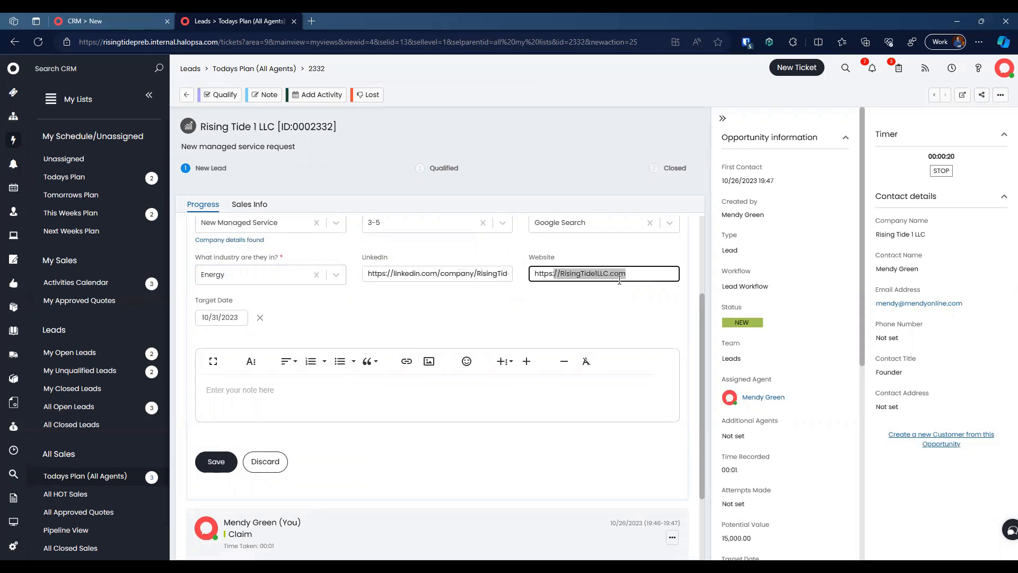
click(636, 279)
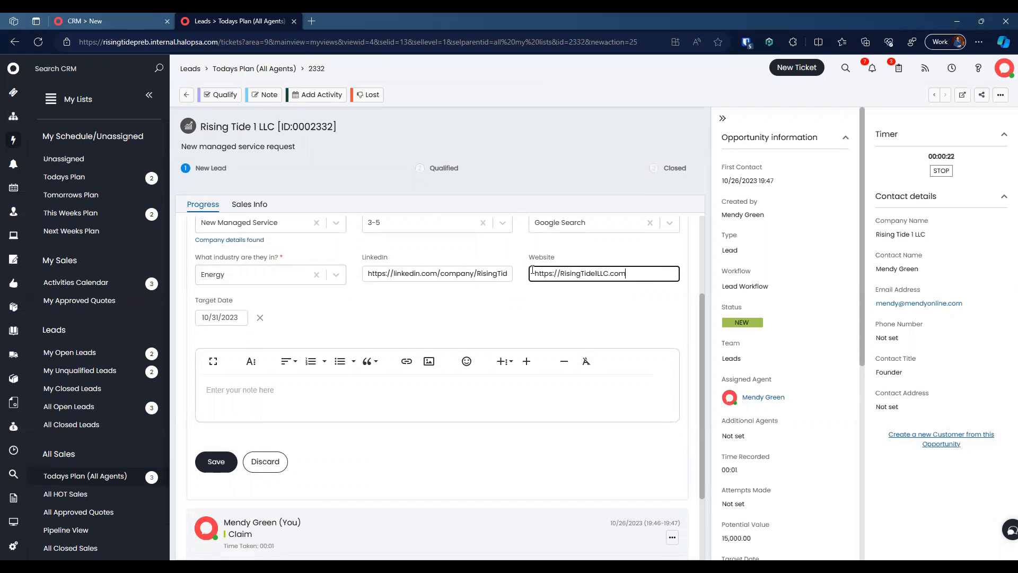
drag(395, 269, 505, 273)
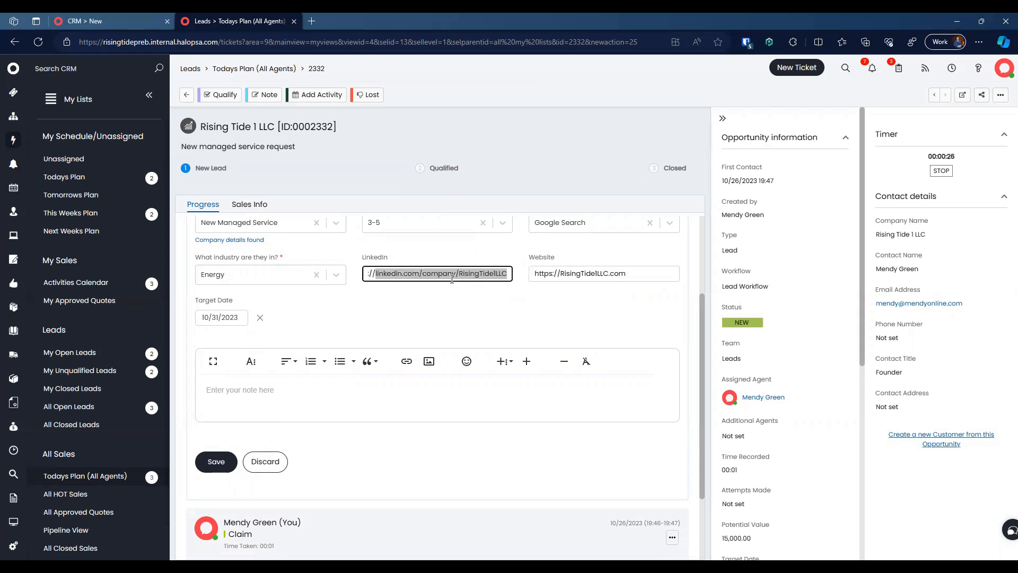
click(416, 297)
scroll(355, 300, up, 1)
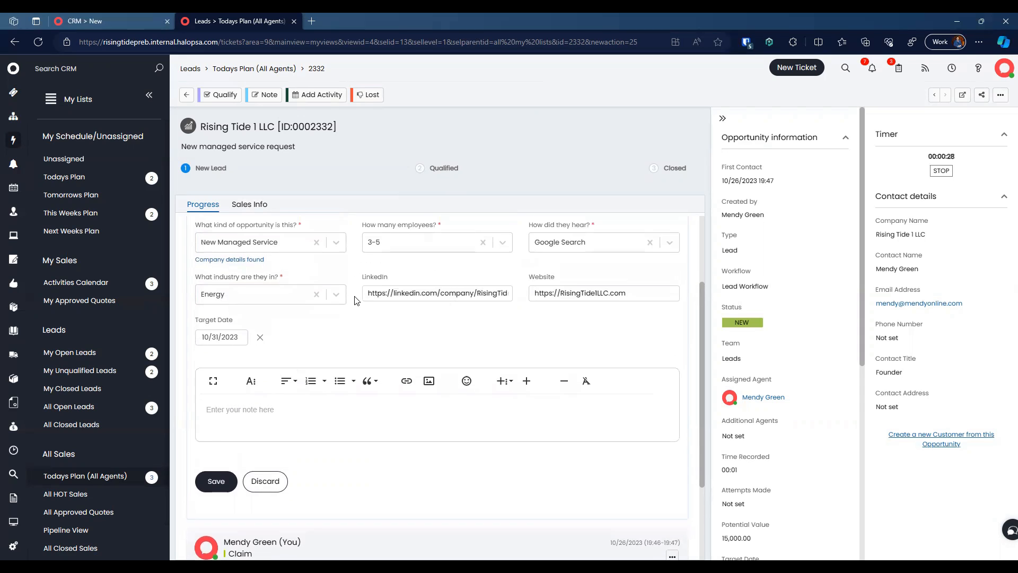
scroll(355, 300, up, 1)
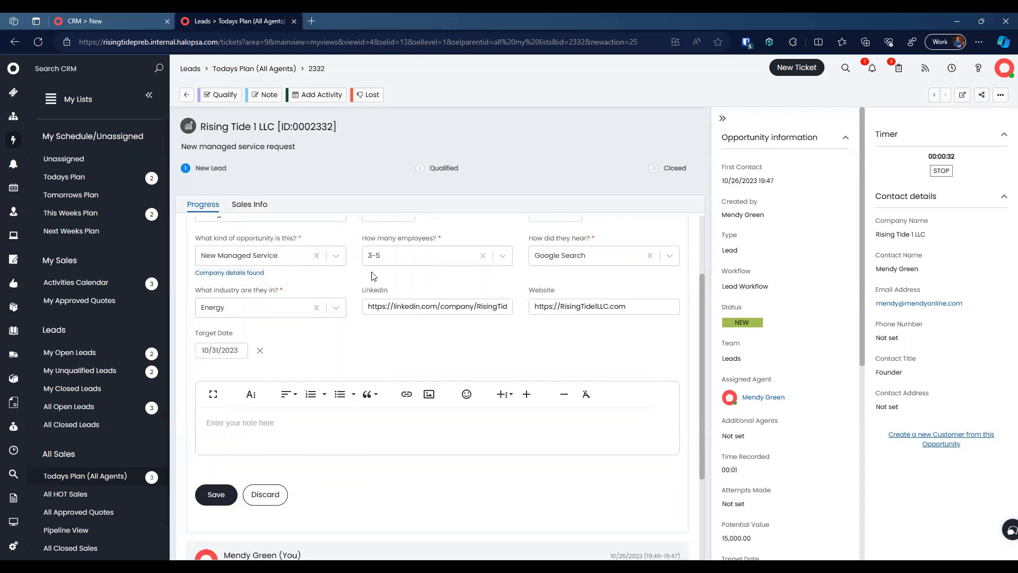
scroll(501, 322, down, 2)
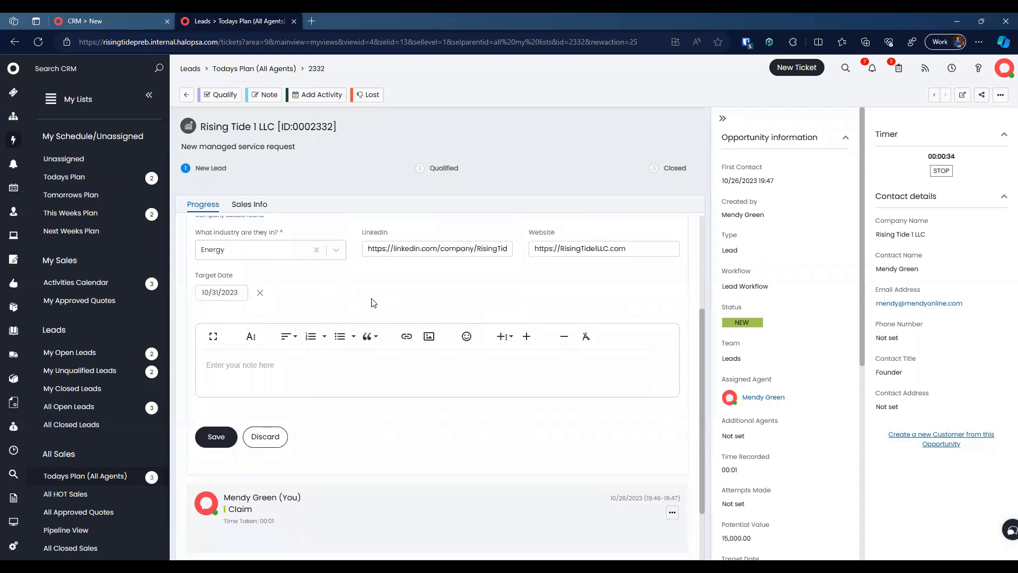
scroll(295, 392, down, 1)
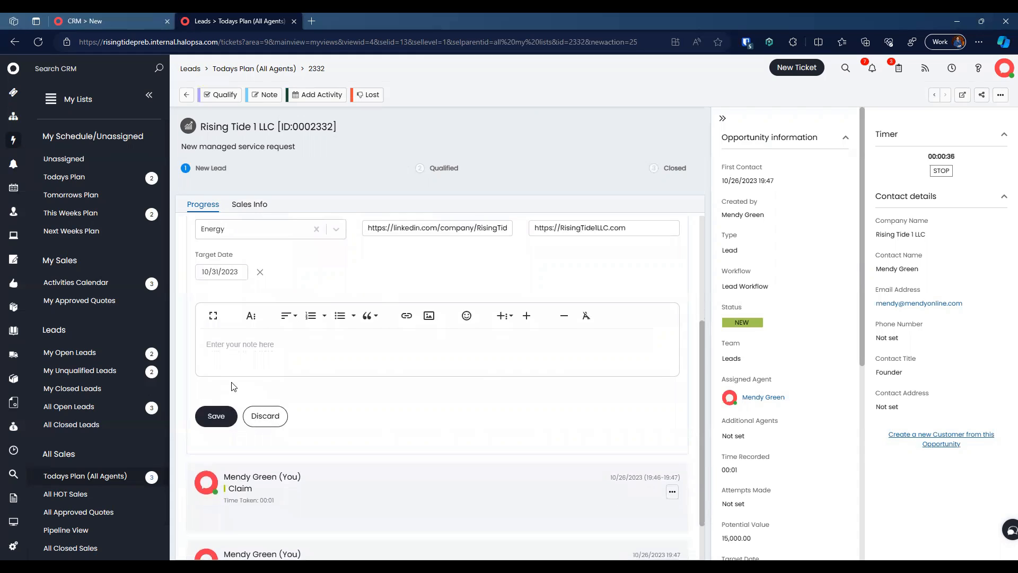
scroll(261, 325, up, 3)
scroll(281, 321, down, 5)
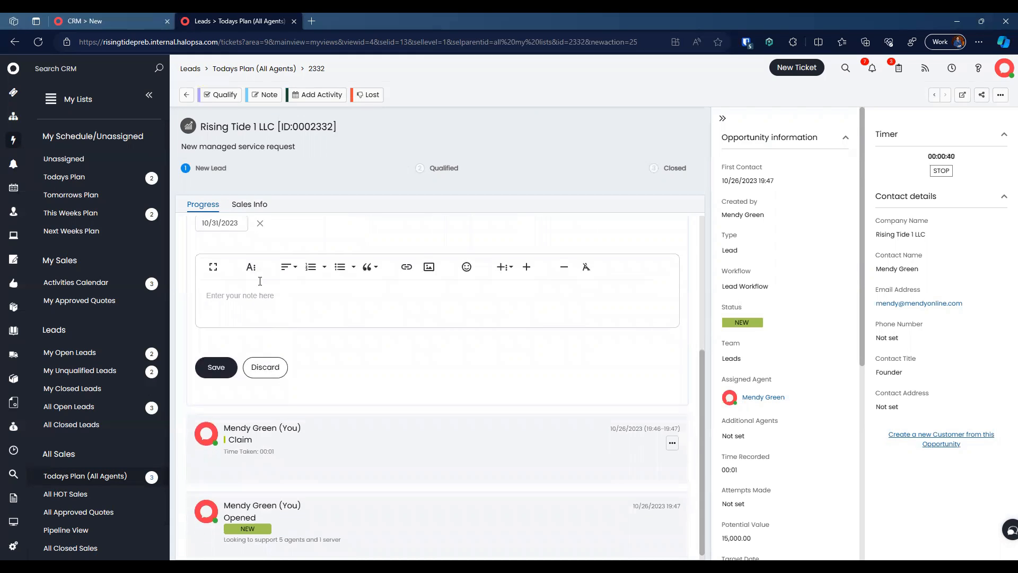
text(Seems like a decent client.)
click(223, 367)
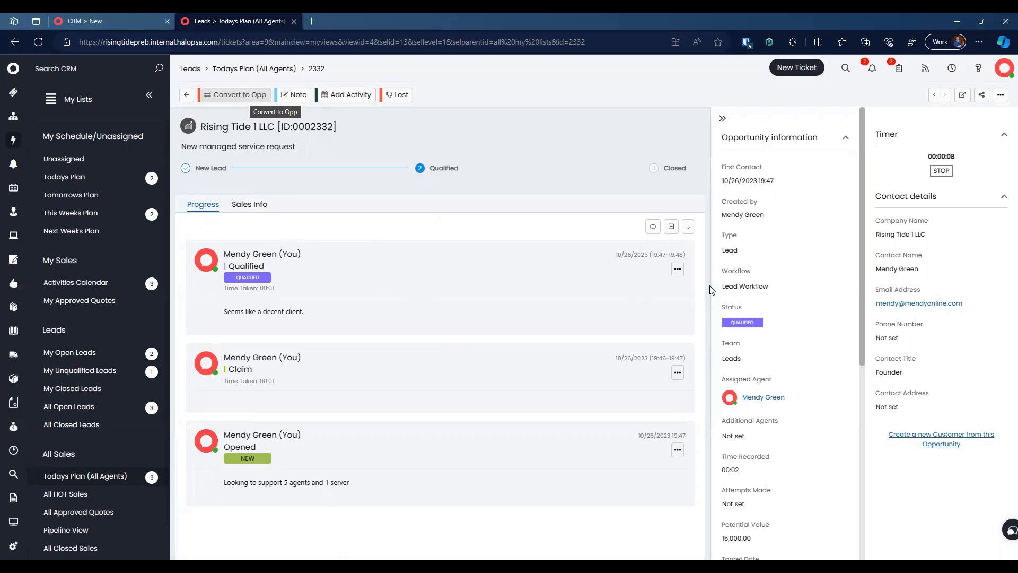
Step: Use Convert to Opp on Rising Tide 1 LLC's lead with the note 'Lets move forward' and save
click(259, 97)
click(398, 344)
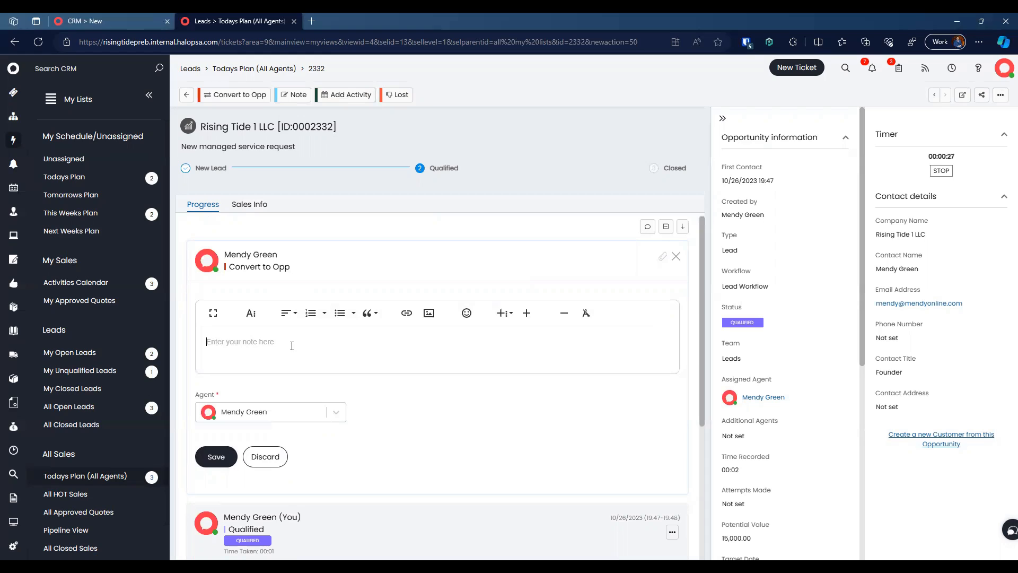
text(Lets move forward)
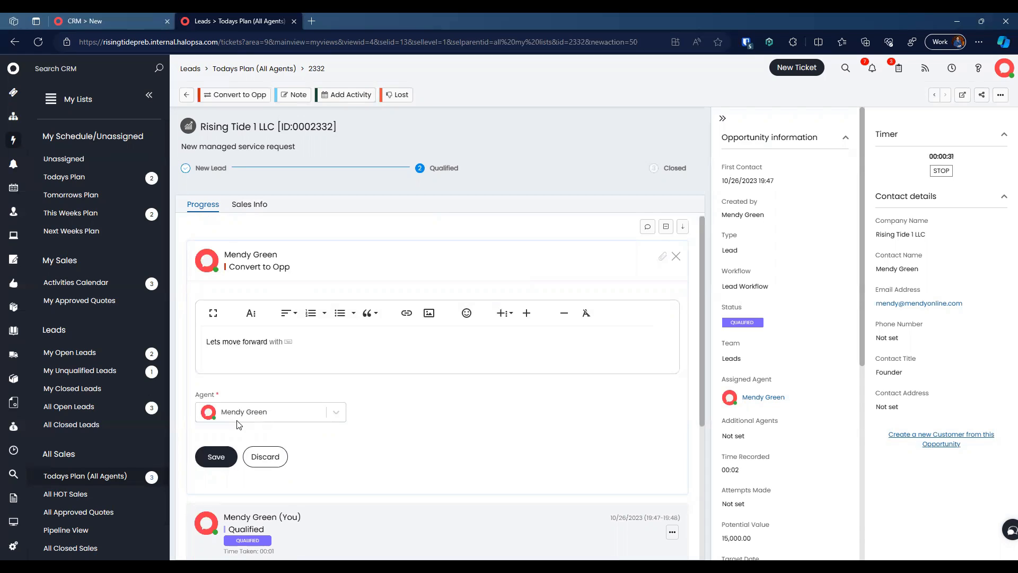
click(215, 456)
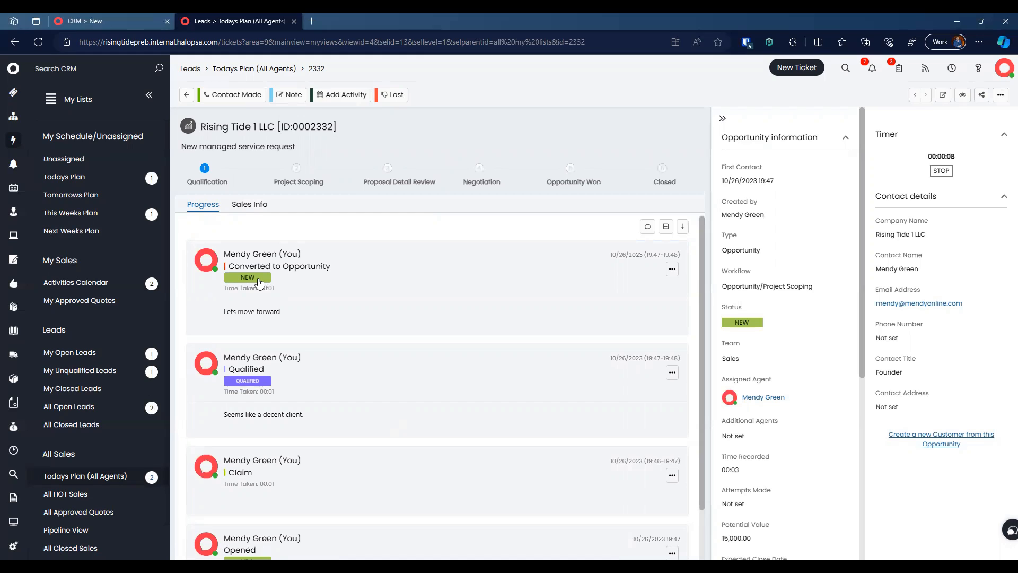
Step: Copy the record ID 0002332 and return to the Todays Plan (All Agents) leads list
scroll(295, 412, down, 1)
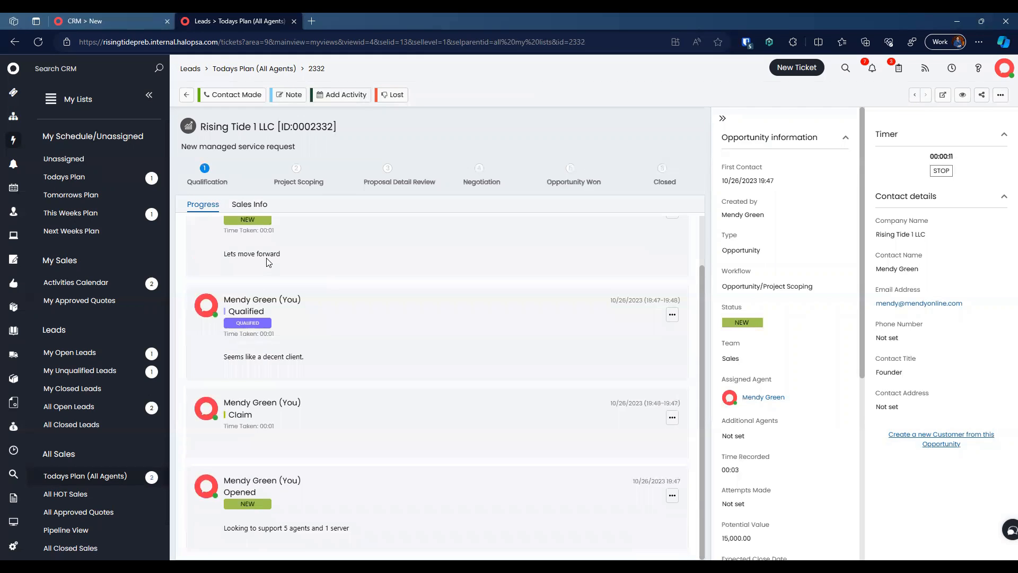
scroll(269, 262, up, 1)
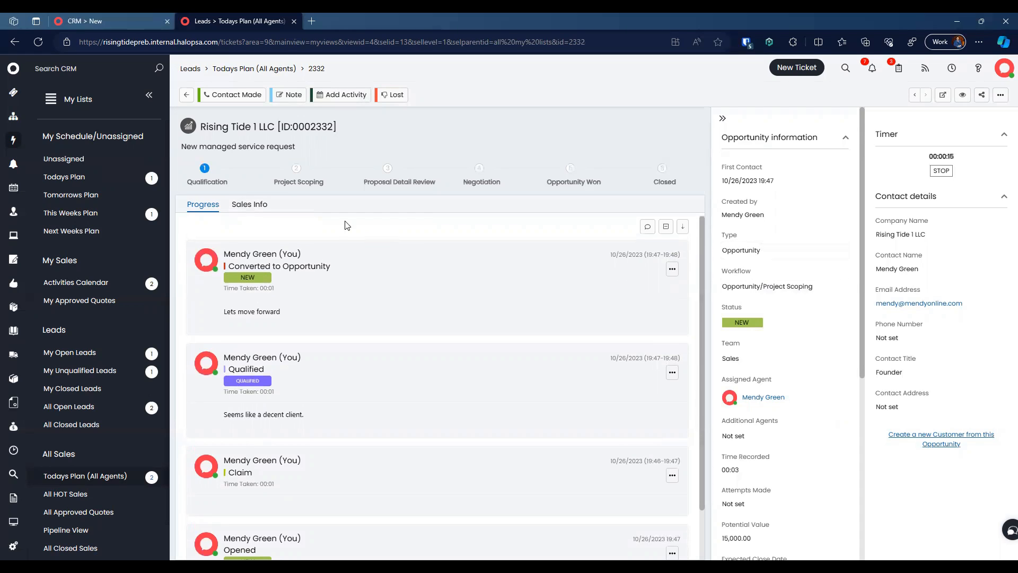
double_click(313, 126)
click(268, 69)
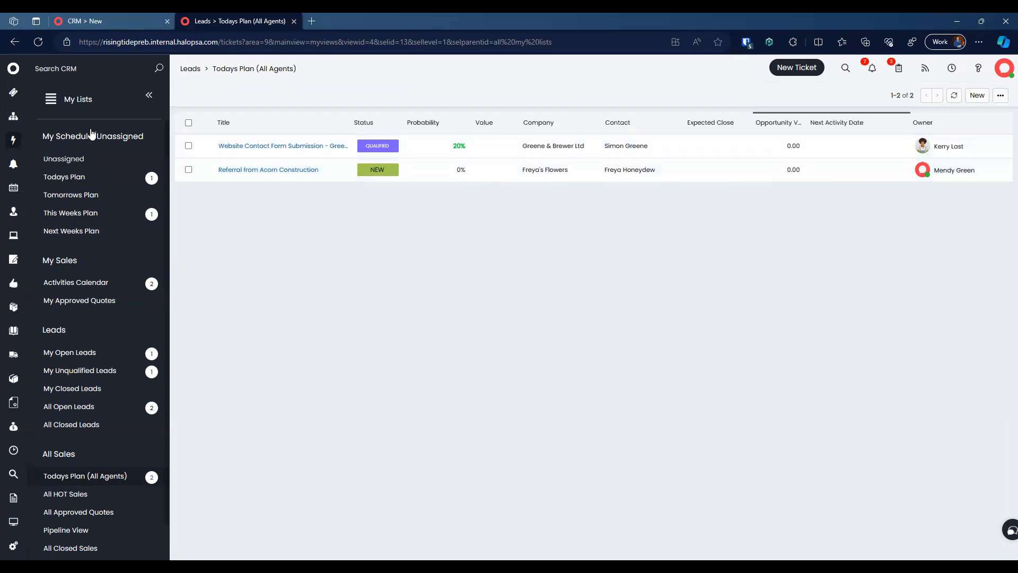
Step: In Opportunities, browse the All HOT Sales, Activities Calendar and This Weeks Plan lists
click(13, 169)
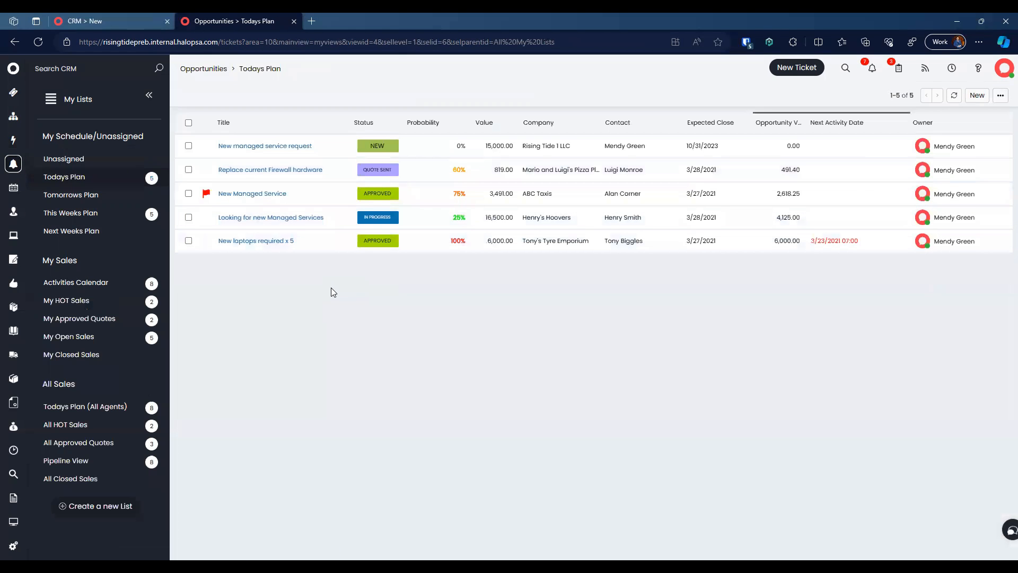
key(ctrl+f)
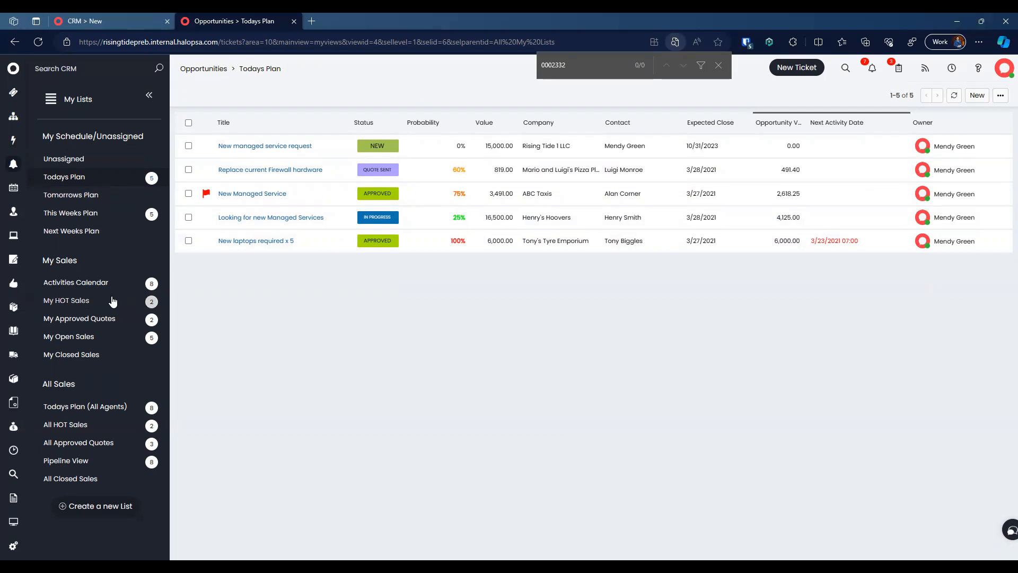
click(105, 425)
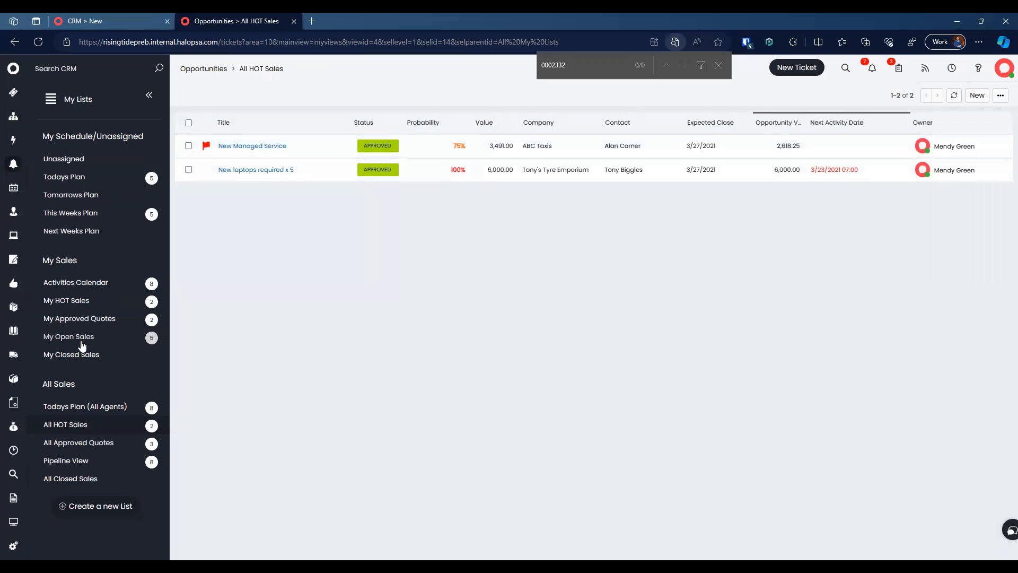
click(53, 284)
click(67, 215)
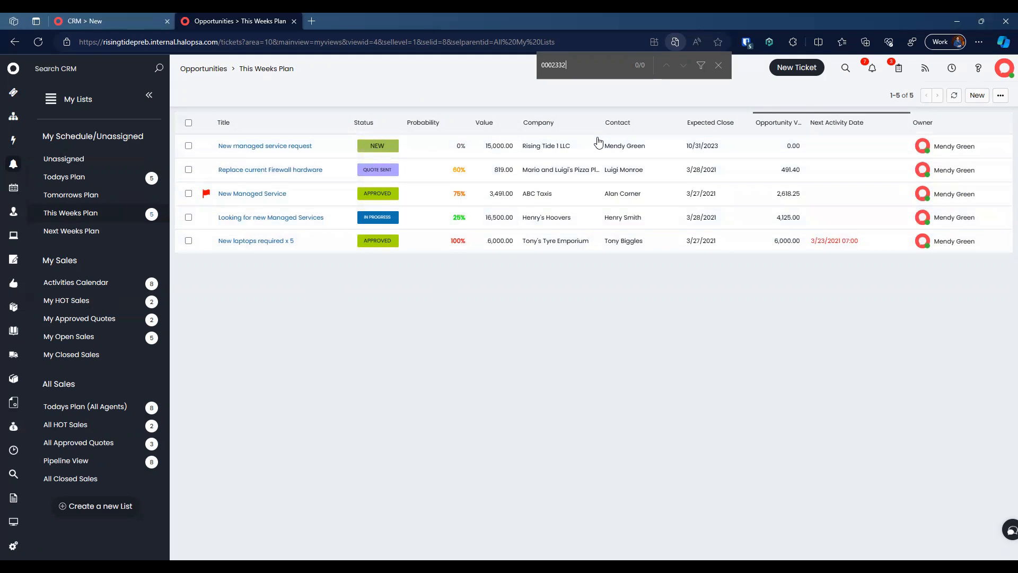
key(Escape)
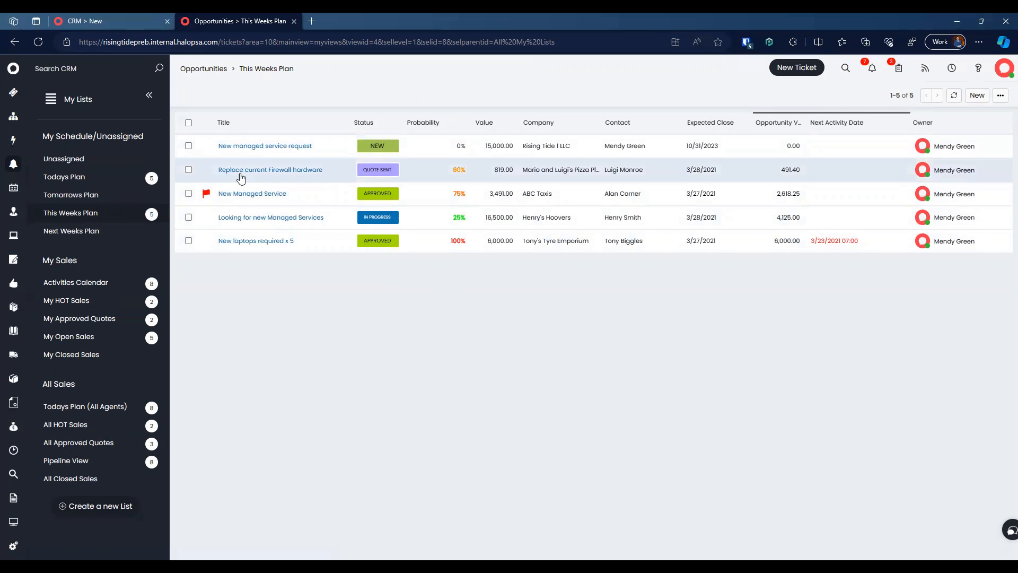
Step: Open Rising Tide 1 LLC's 'New managed service request' opportunity from the Todays Plan list
click(113, 176)
mouse_move(289, 147)
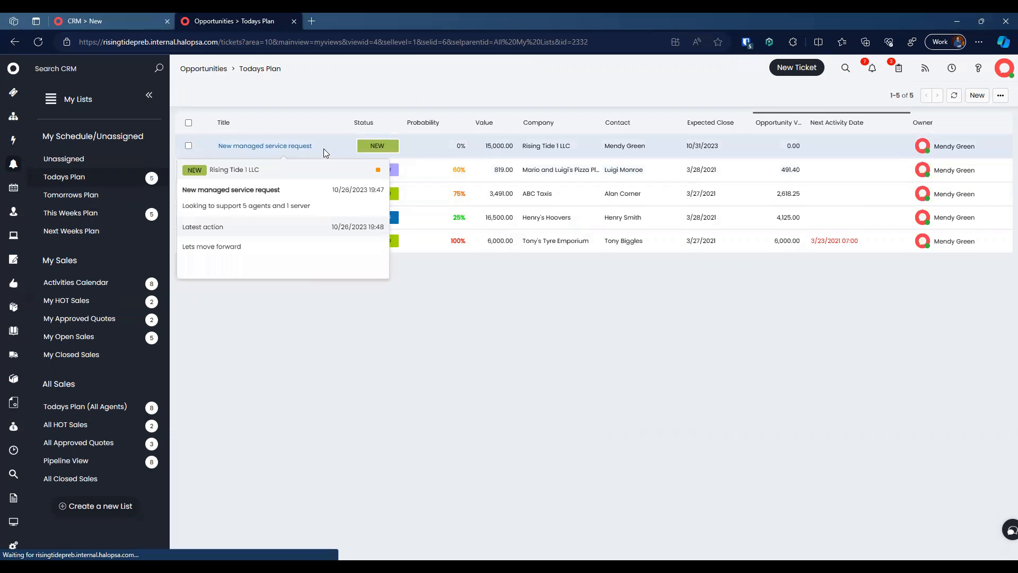
click(322, 153)
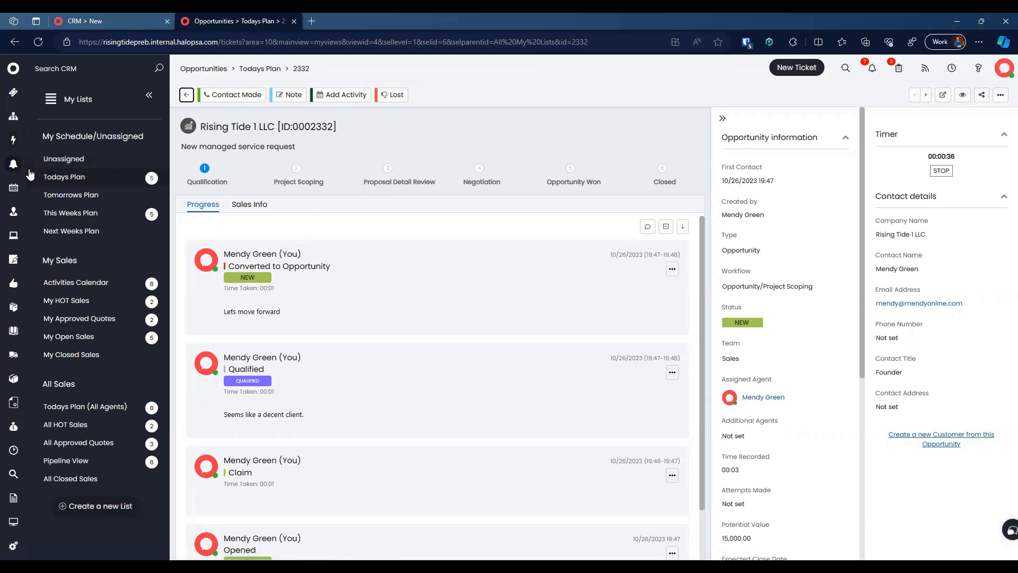
Step: Log Contact Made via Email with the note 'Sent an email to follow up on final details'
click(245, 100)
click(260, 317)
click(271, 365)
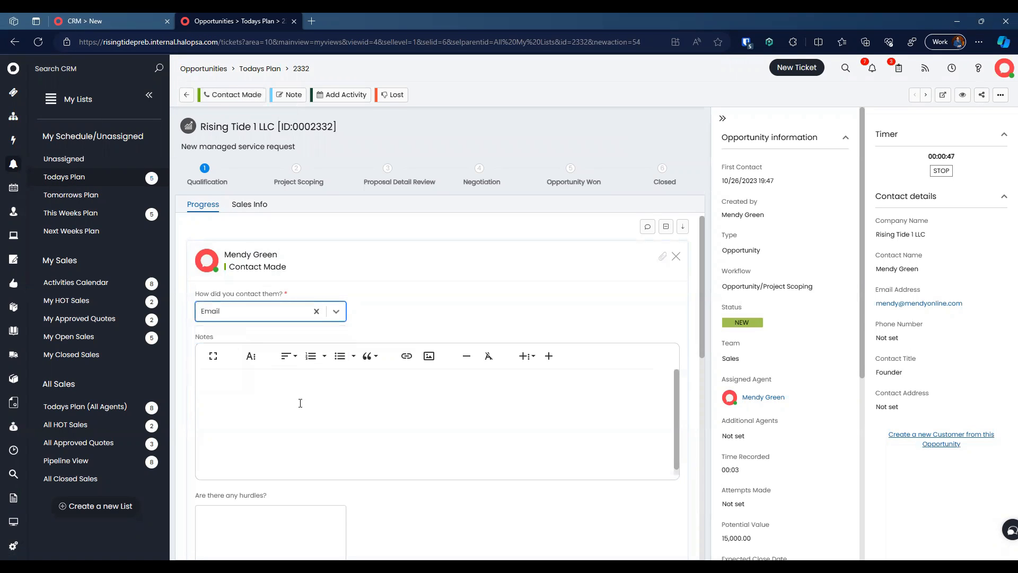
scroll(394, 304, down, 2)
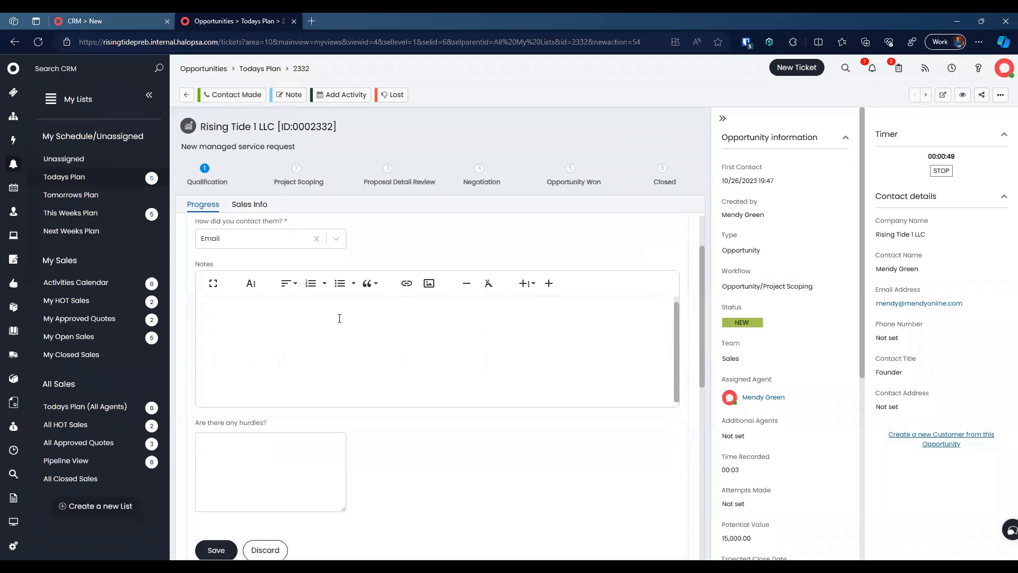
text(t an email)
key(ctrl+a)
text(Sent an email to follo)
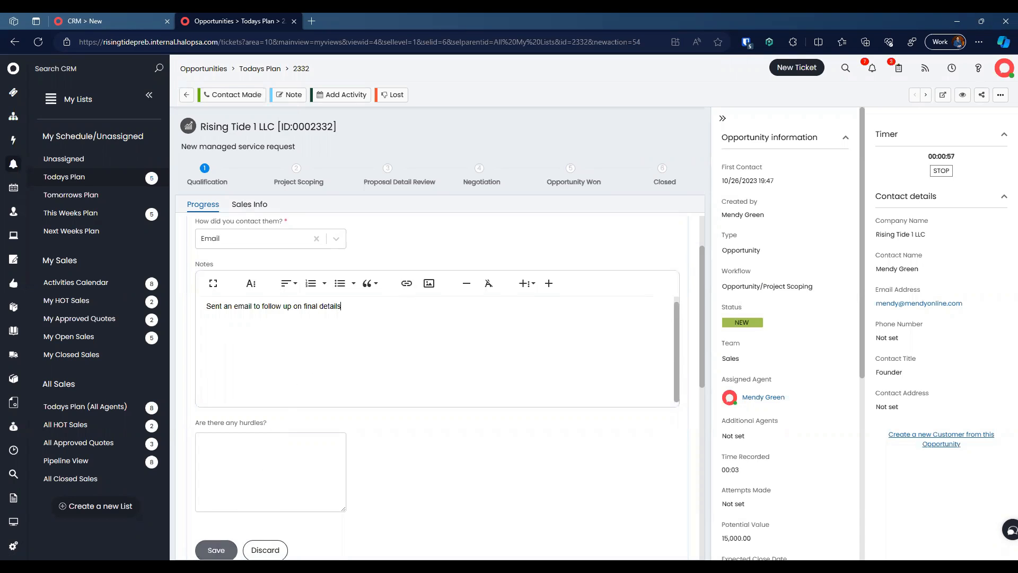
click(215, 550)
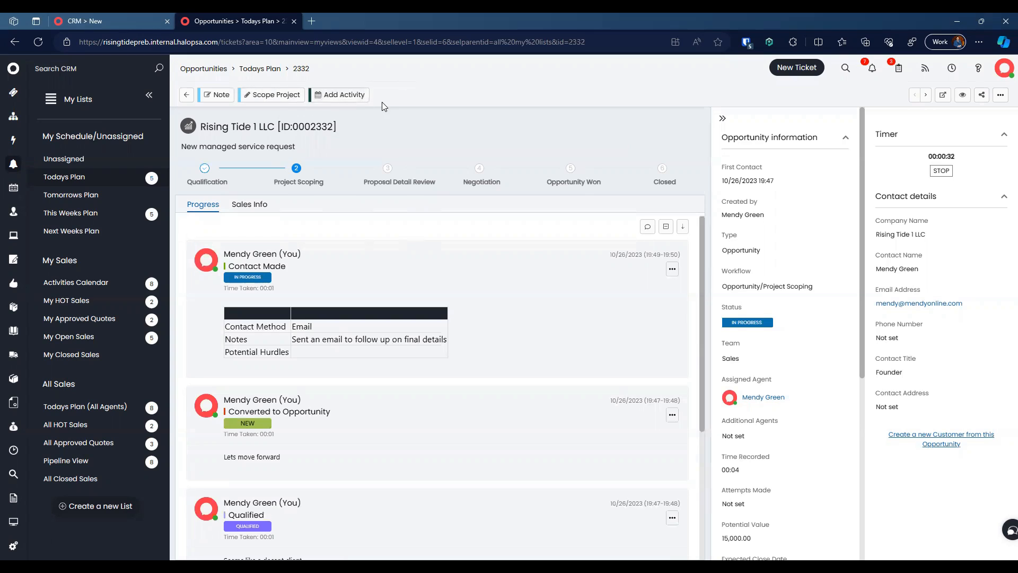
Step: Scope the project with start date 11/1/2023 and the New Managed Service SoW template, then save
click(268, 98)
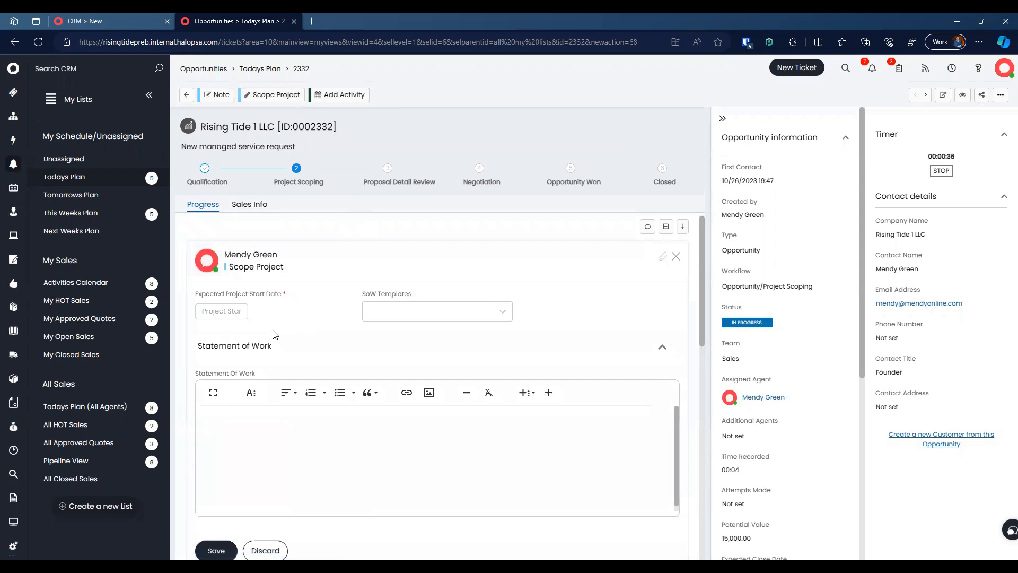
click(222, 313)
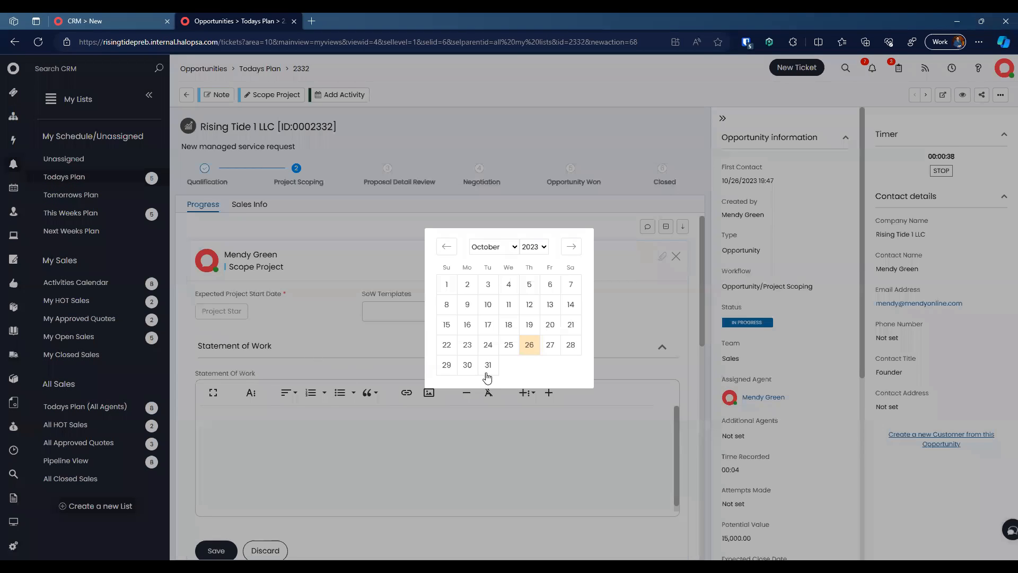
click(573, 254)
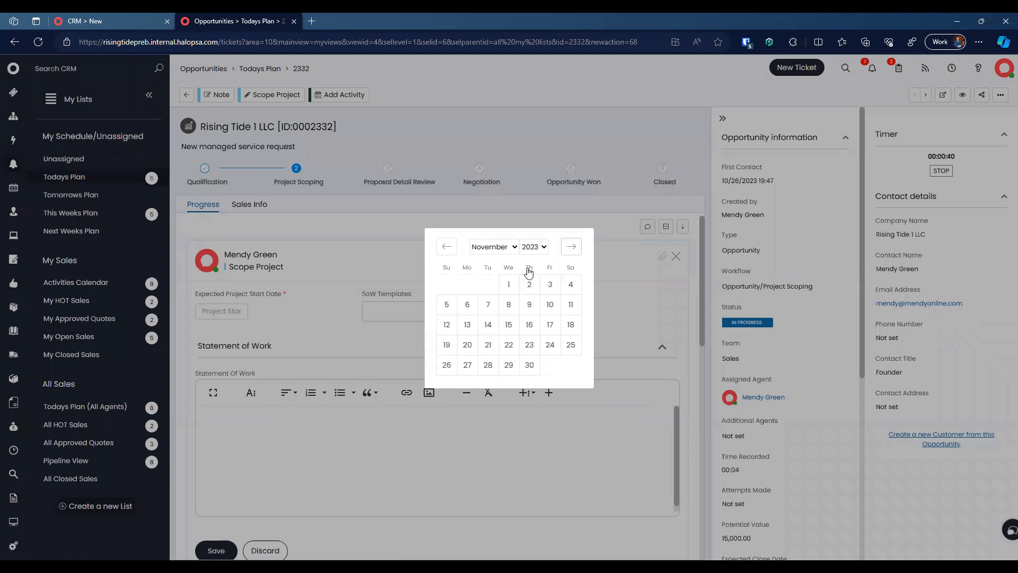
click(505, 283)
click(436, 311)
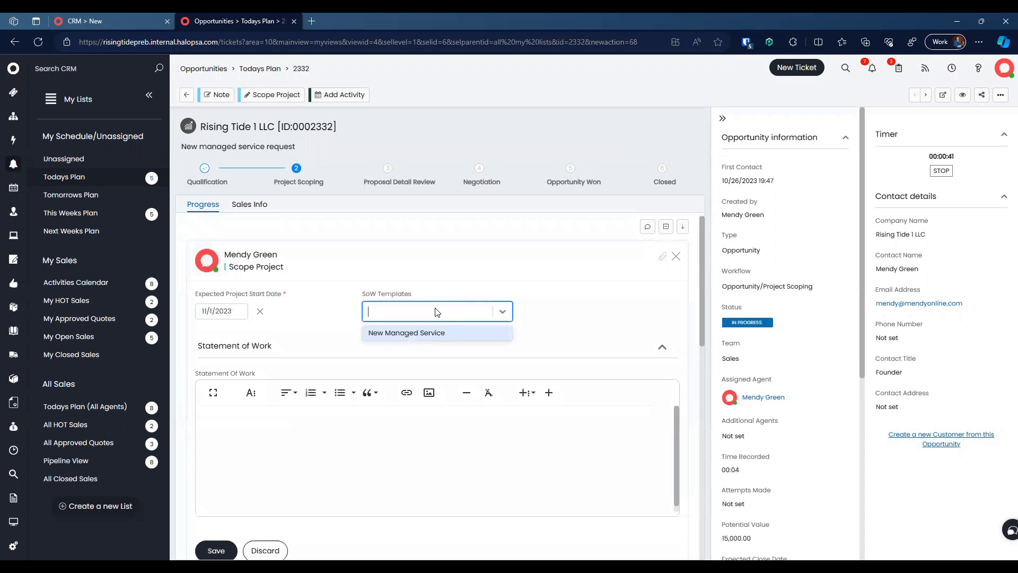
click(453, 332)
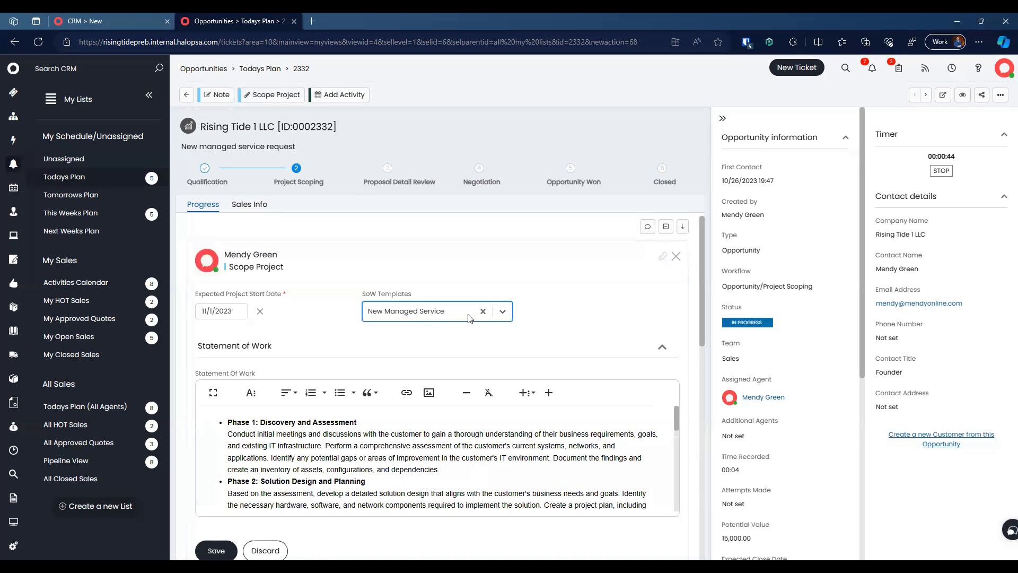
scroll(435, 336, down, 2)
scroll(435, 335, down, 5)
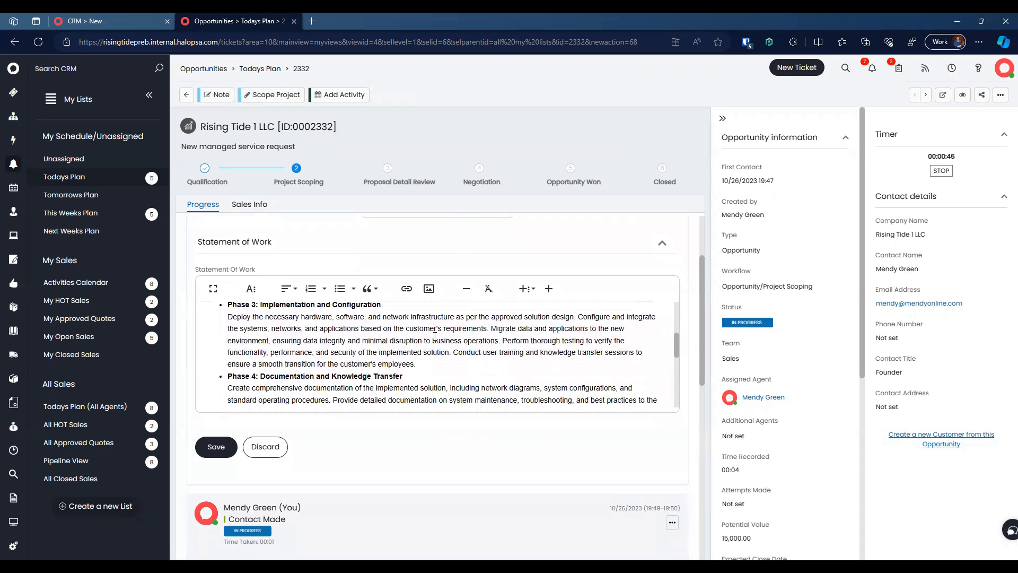
scroll(435, 336, up, 6)
scroll(435, 336, down, 10)
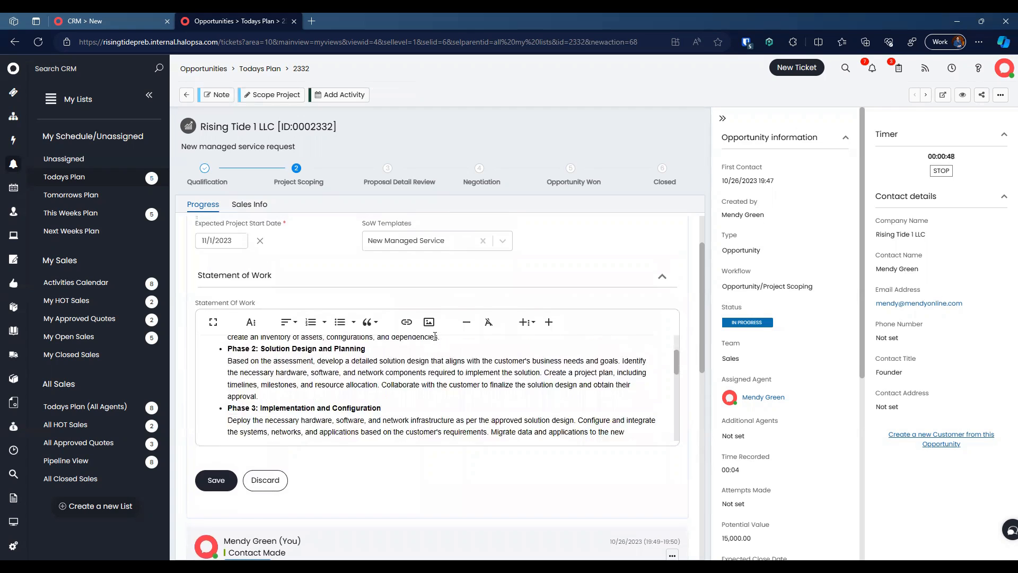
click(237, 479)
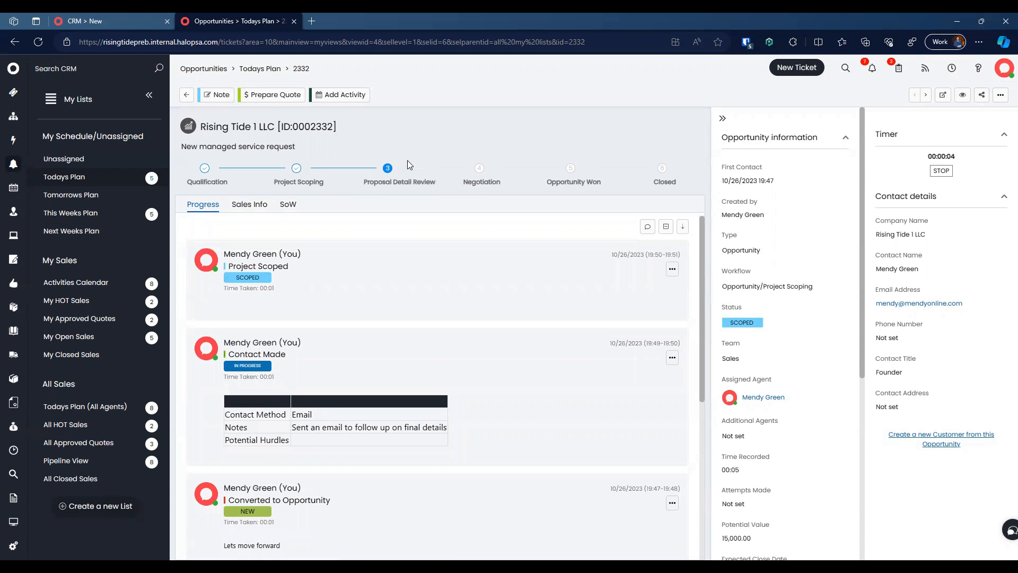
Step: Prepare the quote using New Managed Service default proposal details, review the terms, and save
click(265, 96)
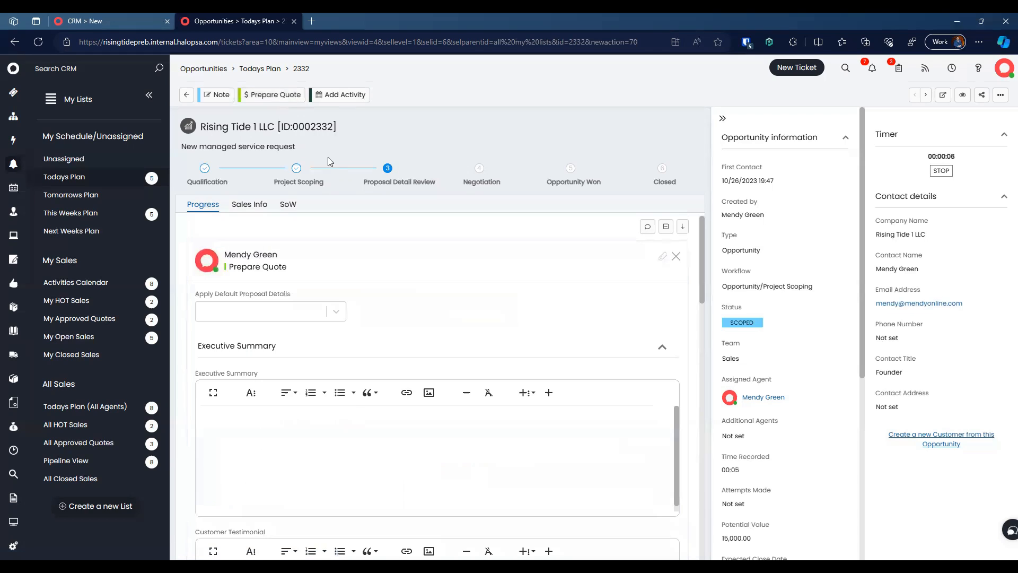
click(289, 311)
click(286, 330)
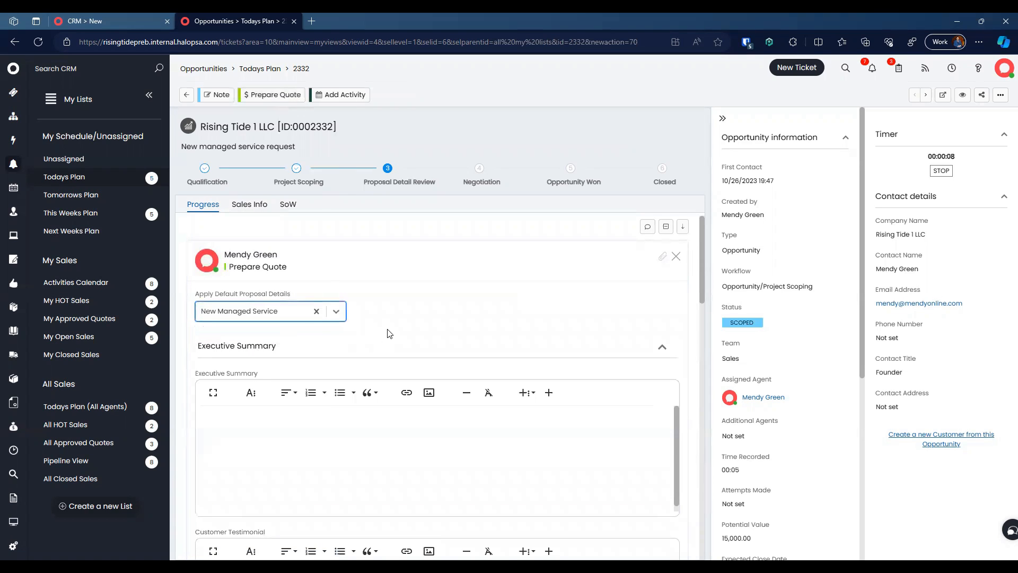
scroll(388, 331, down, 6)
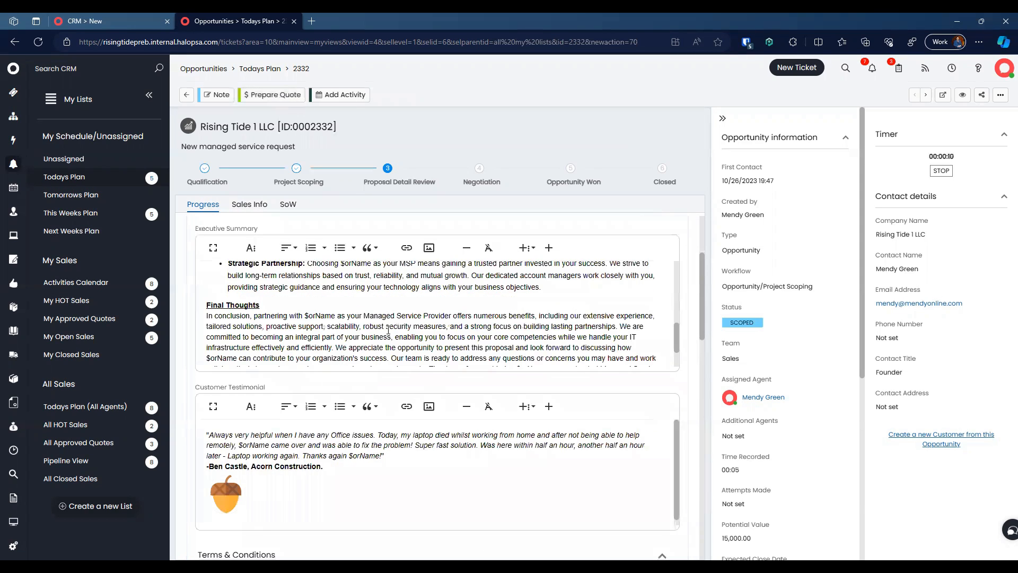
scroll(388, 330, down, 10)
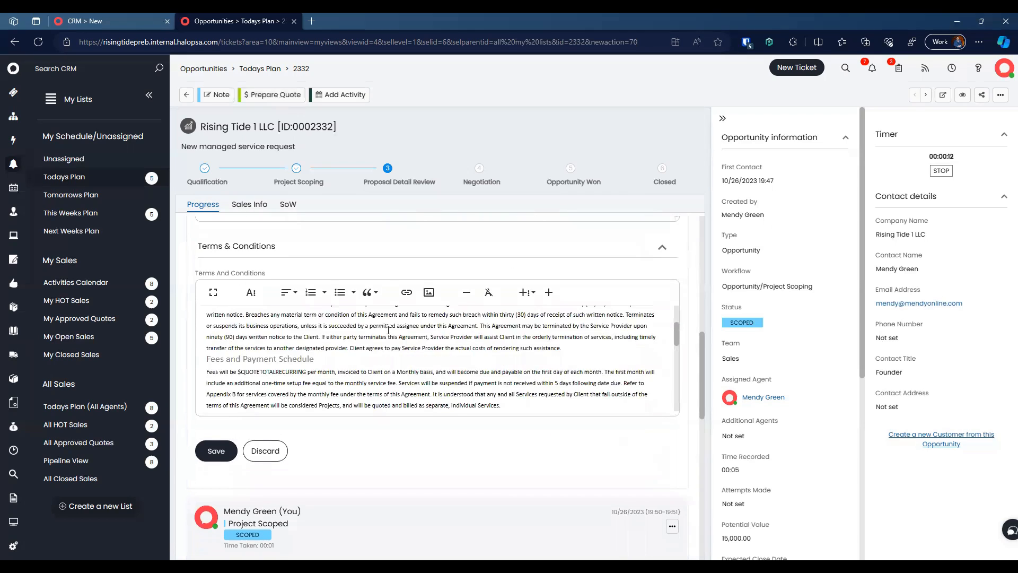
scroll(388, 330, down, 3)
scroll(388, 330, up, 10)
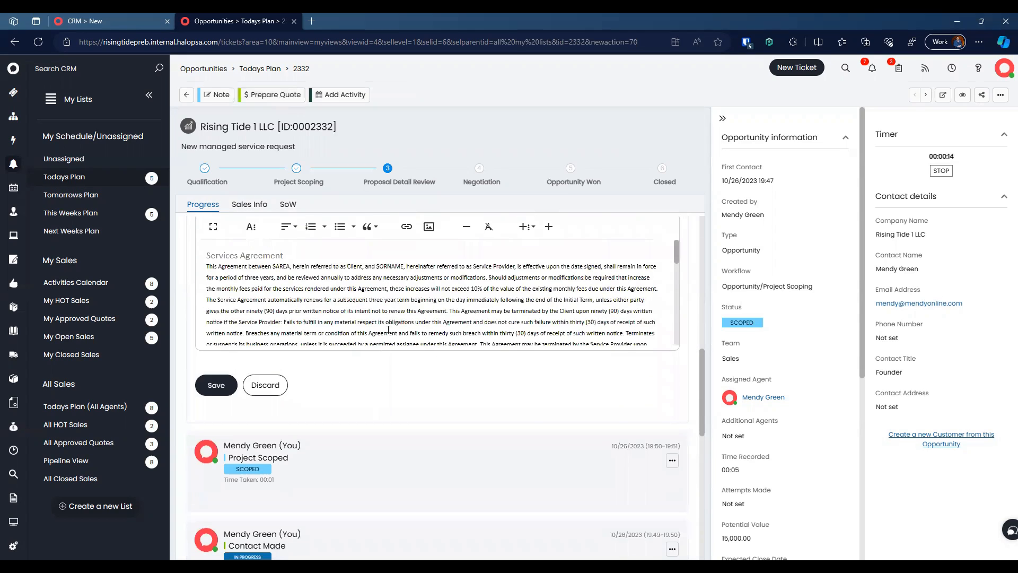
scroll(388, 330, up, 8)
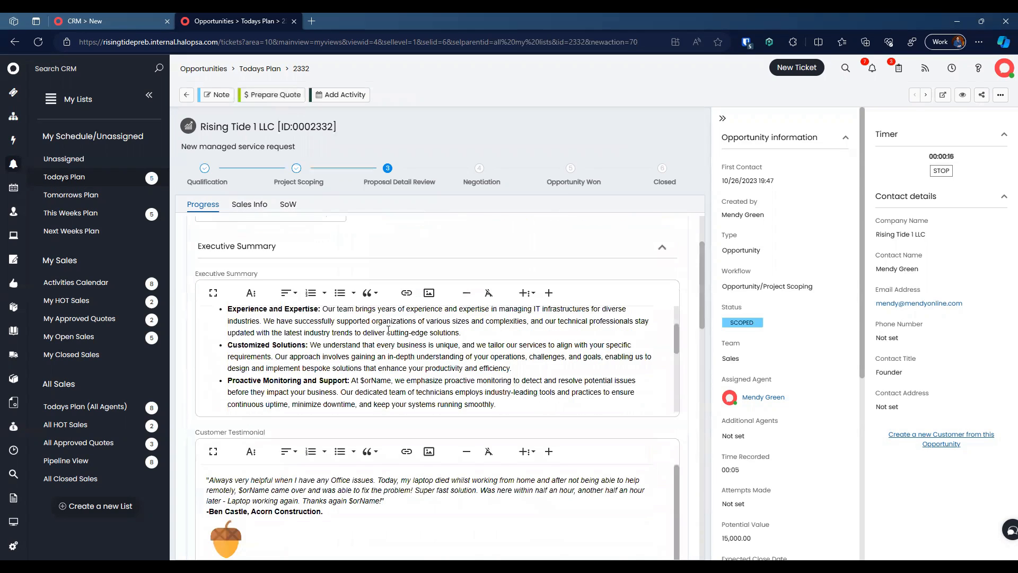
scroll(388, 330, down, 10)
scroll(388, 330, down, 3)
click(215, 373)
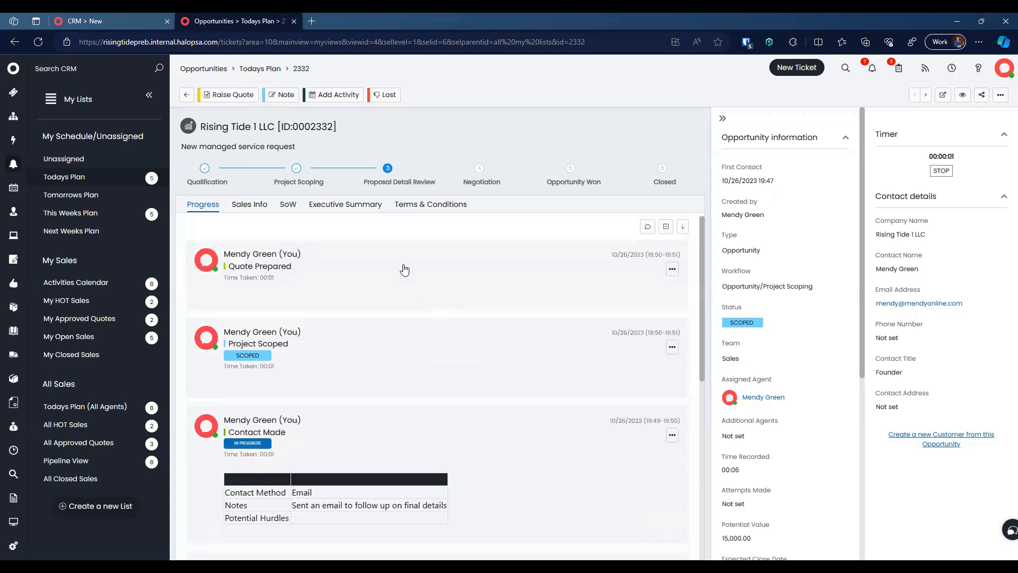
Step: Raise a quote for opportunity 2332 titled 'New Managed Services' and open the product catalogue
click(229, 96)
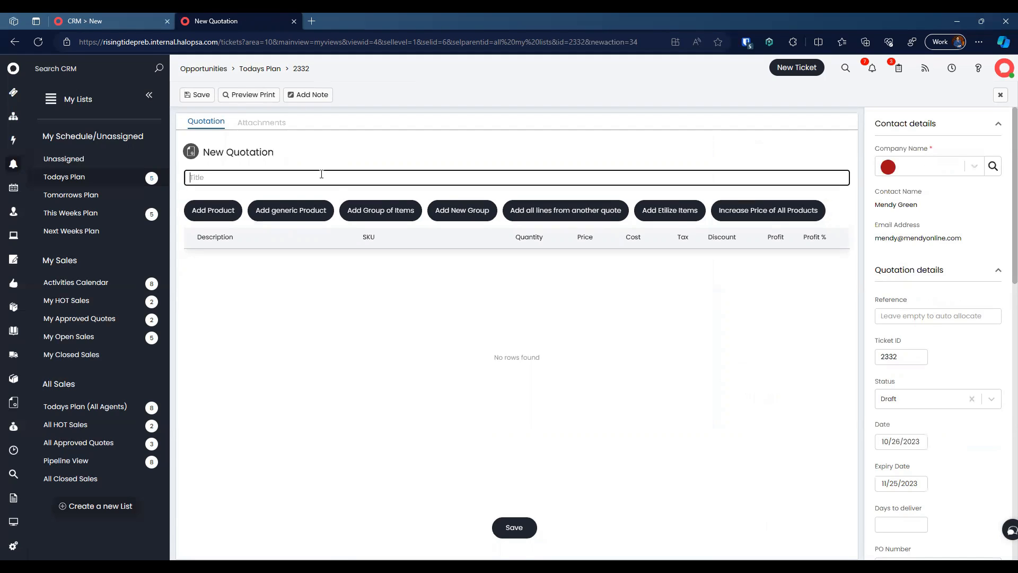
text(Managed Services)
click(213, 210)
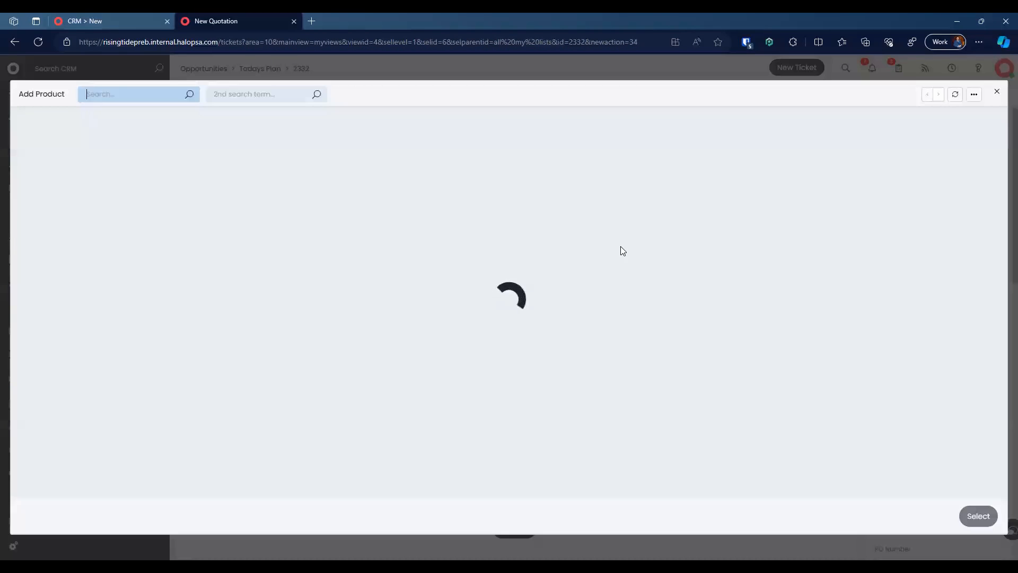
scroll(215, 298, down, 3)
scroll(214, 298, down, 6)
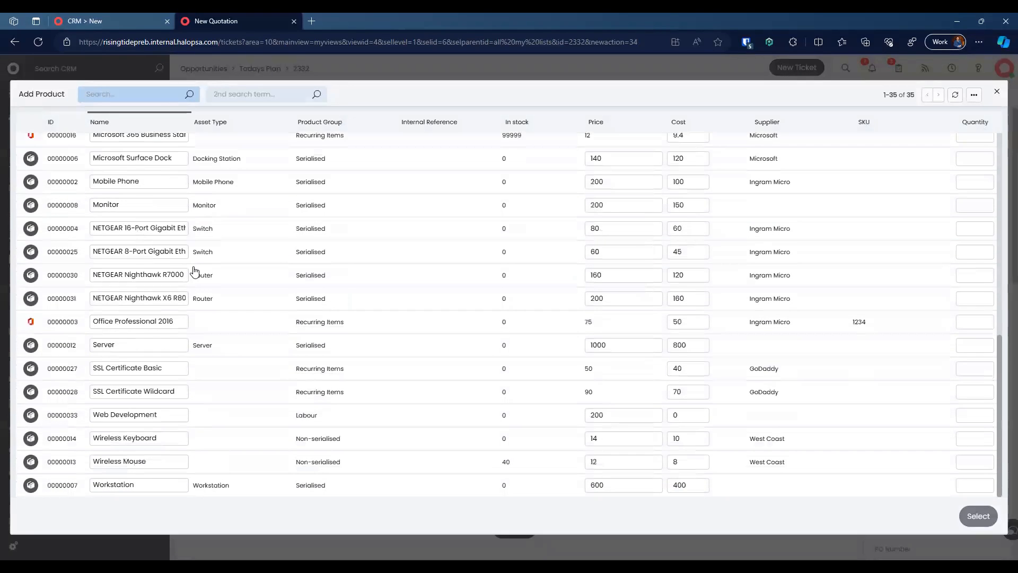
scroll(195, 271, up, 5)
scroll(230, 344, down, 8)
Step: Select 5 Workstations and 1 Server from the product catalogue
click(973, 486)
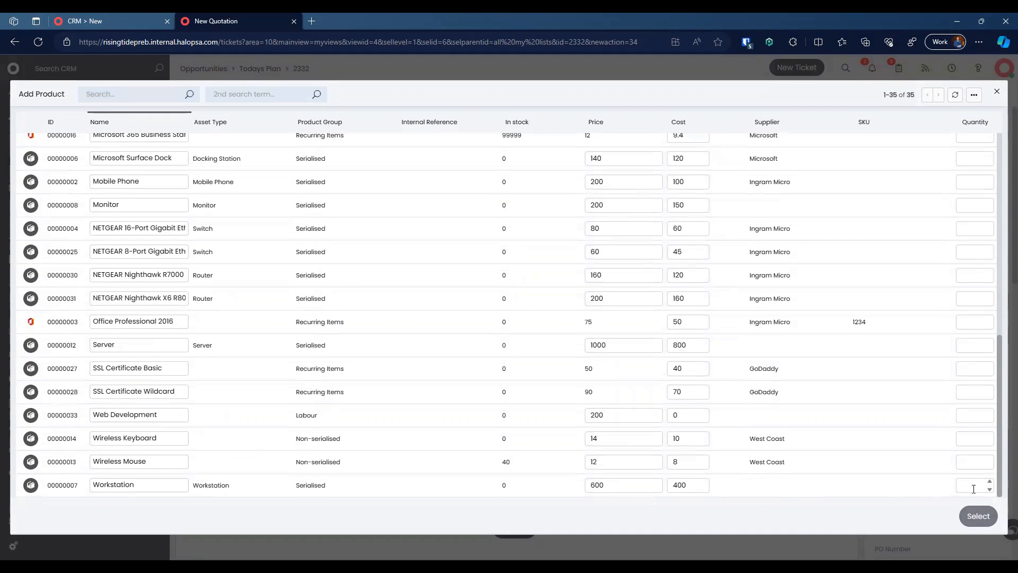
text(5)
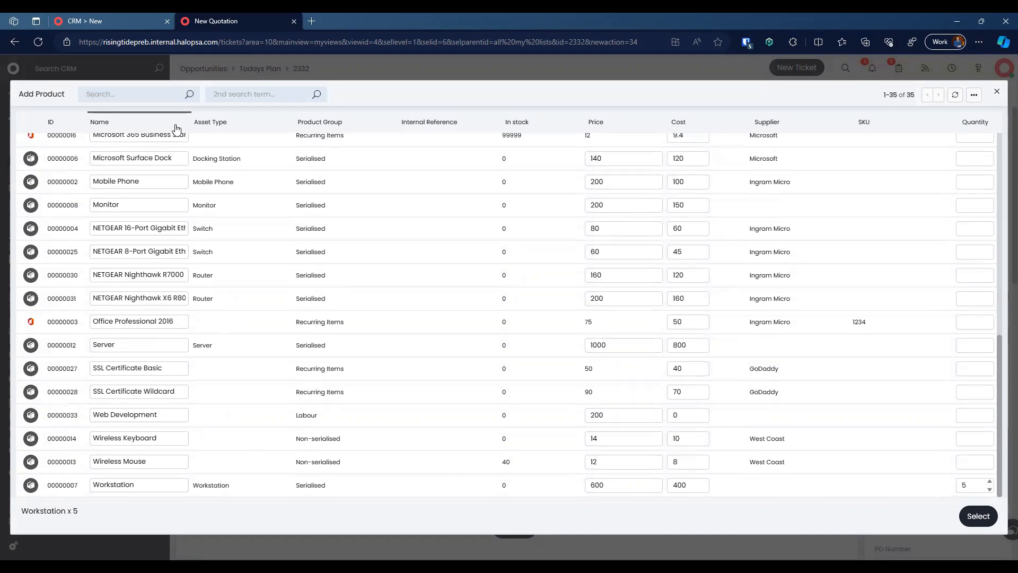
click(152, 98)
text(server)
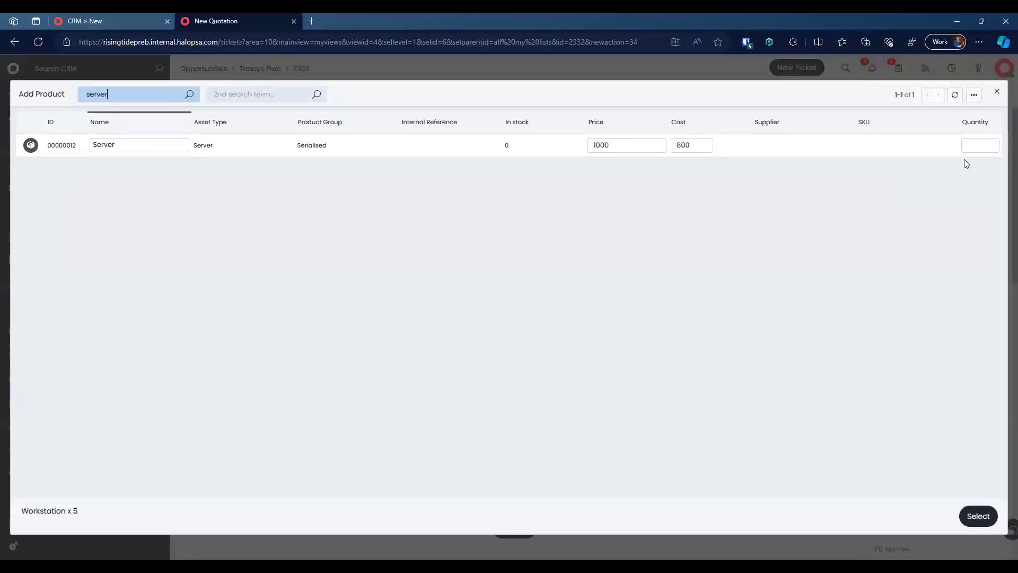
click(978, 145)
text(1)
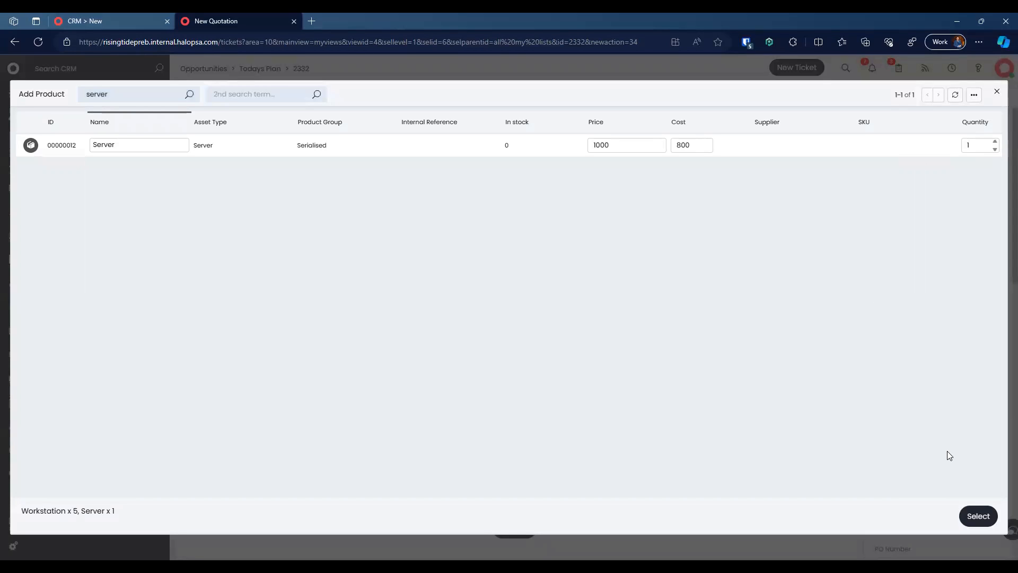
click(980, 517)
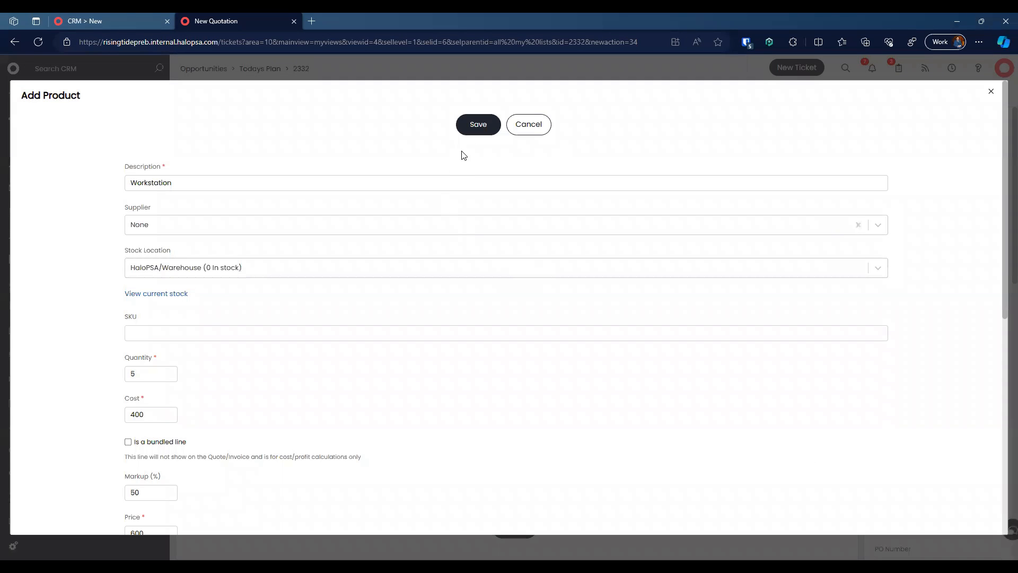
Step: Save the Workstation and Server lines to the quotation
click(480, 133)
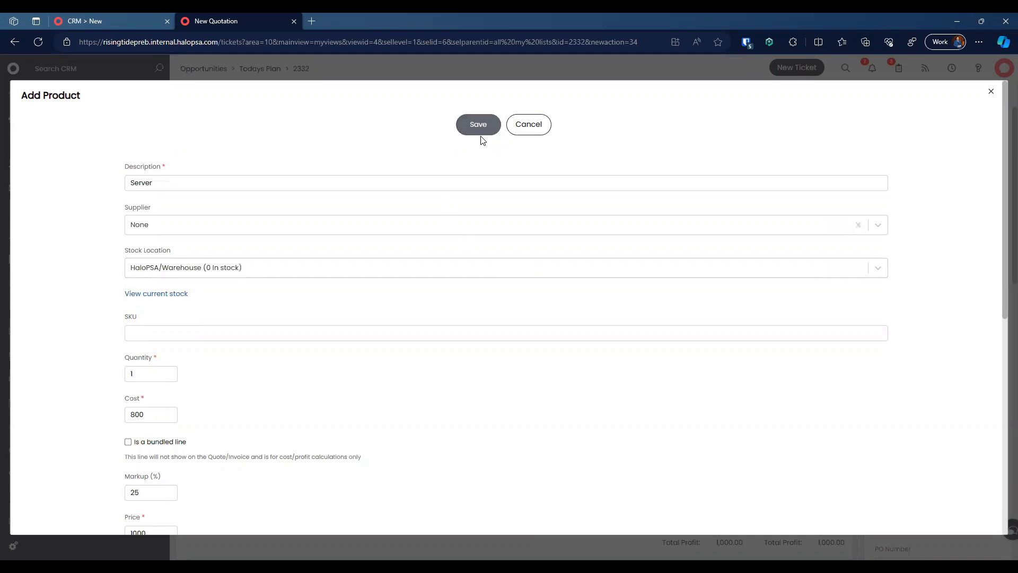
scroll(461, 323, down, 8)
scroll(459, 204, up, 8)
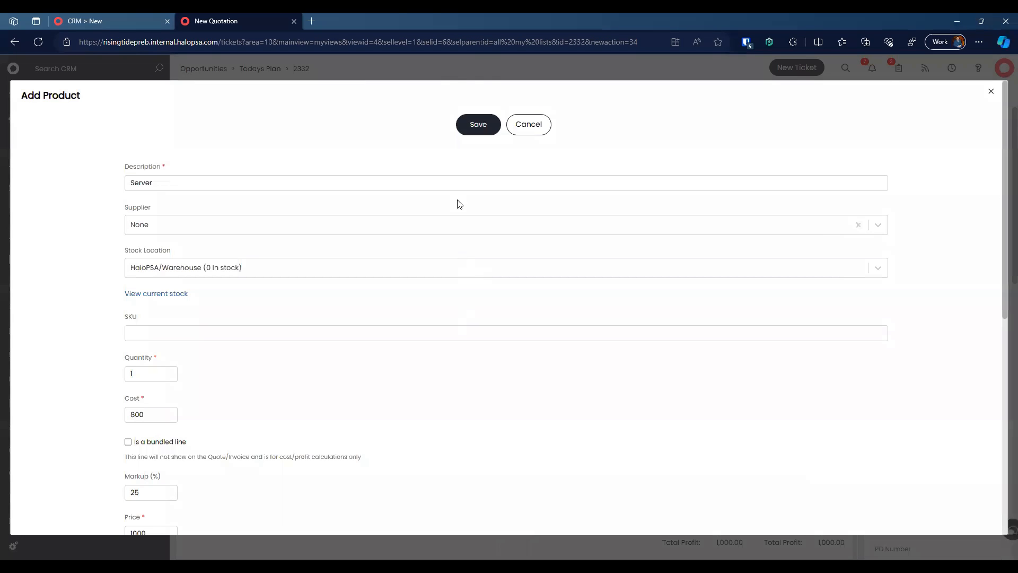
click(475, 129)
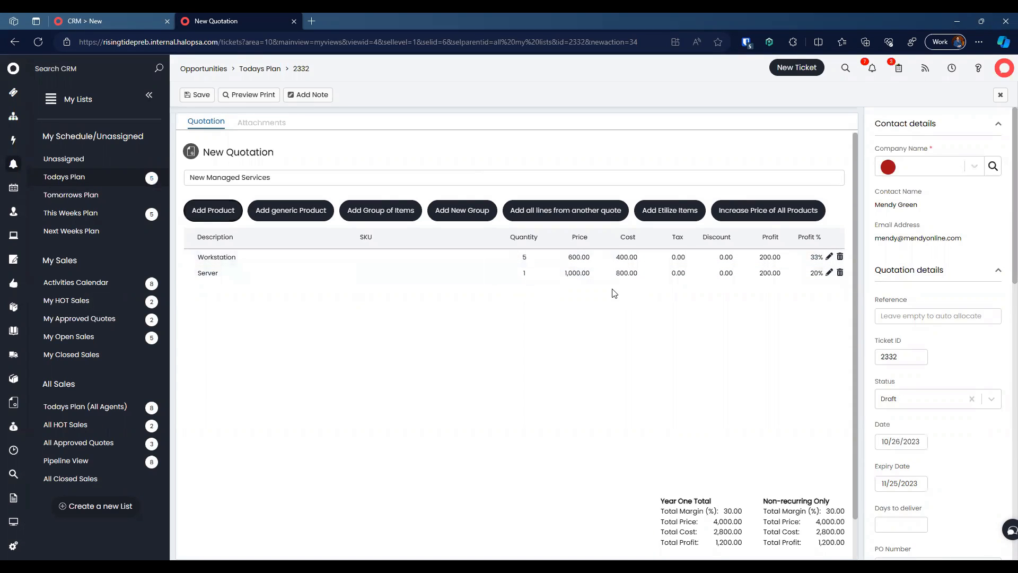
Step: Set the PDF template to Formal Proposal and save the quotation as 2332-1
scroll(870, 346, down, 5)
scroll(870, 346, down, 4)
scroll(936, 375, down, 4)
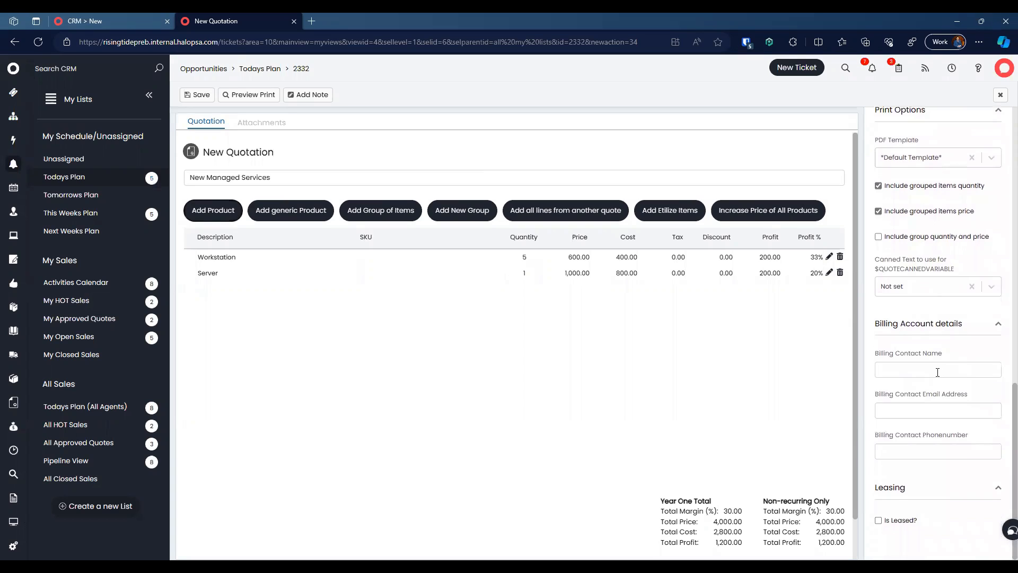
scroll(917, 296, up, 3)
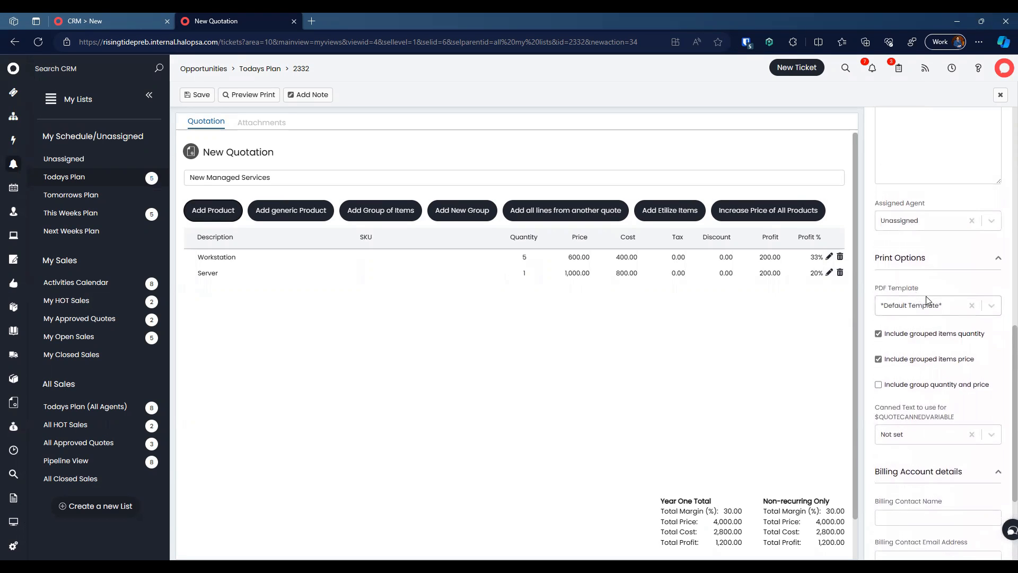
click(935, 306)
click(921, 342)
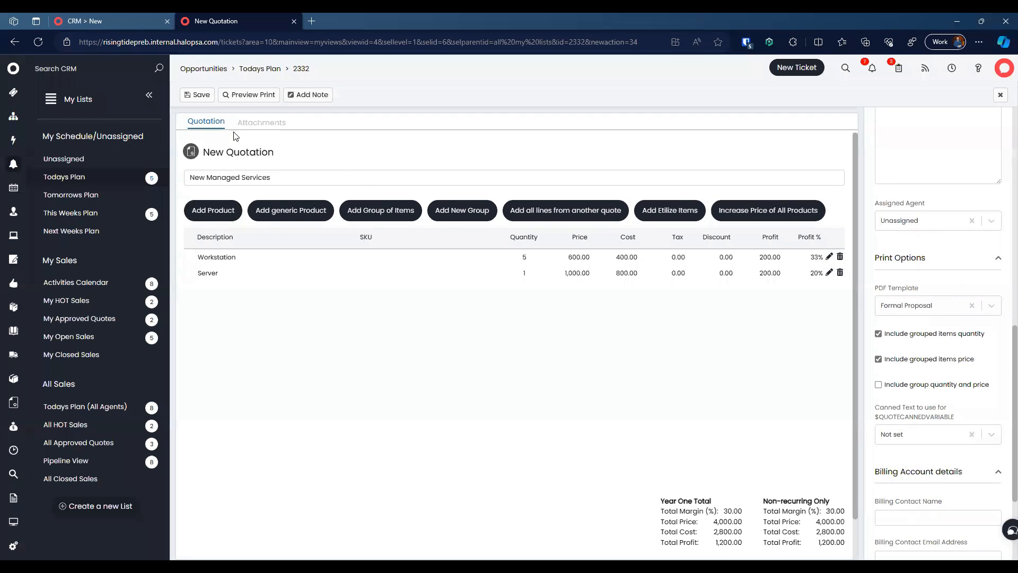
click(204, 94)
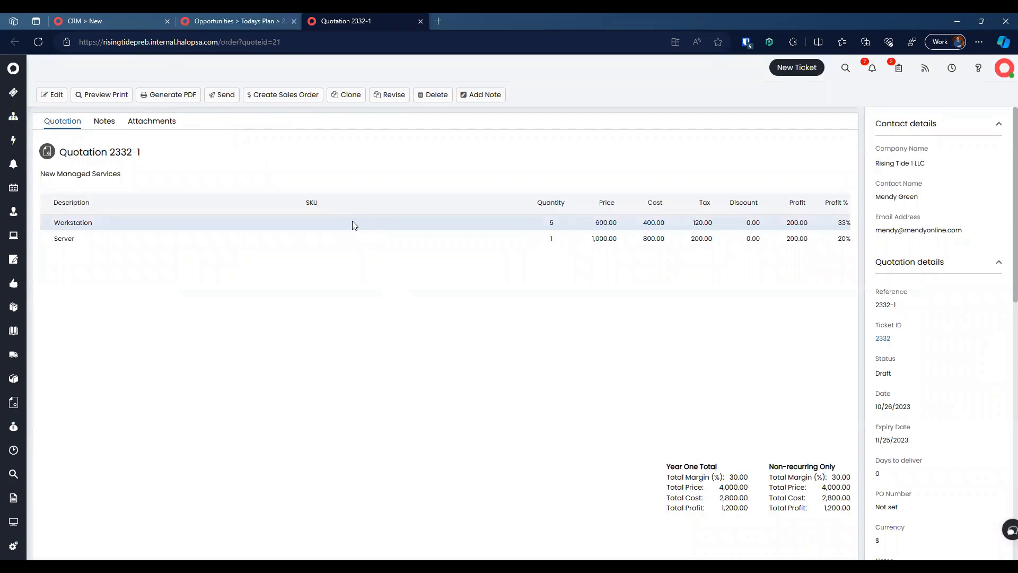
Step: Set the Workstation product's project template to PC/Laptop Installation and save it
click(352, 222)
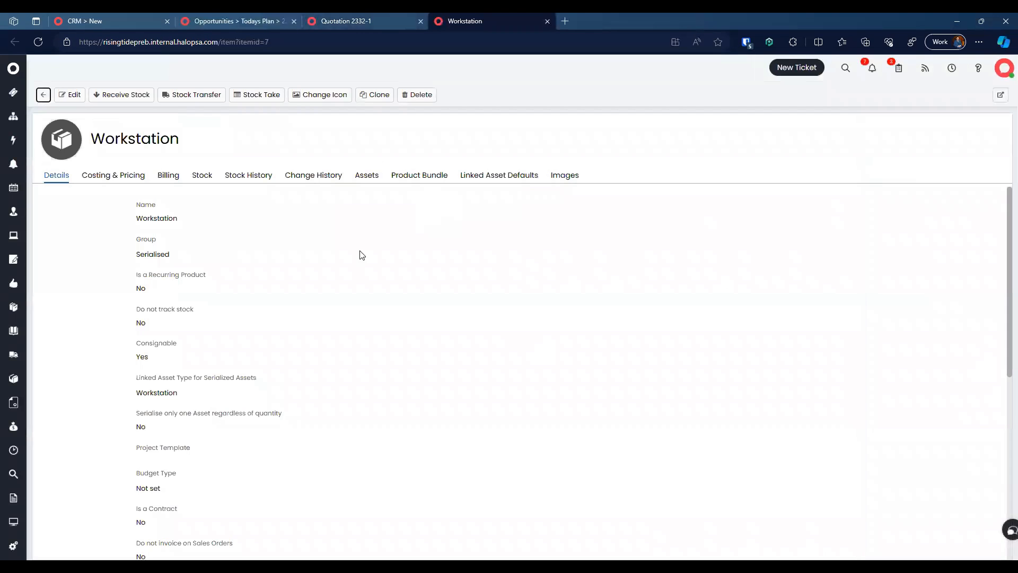
drag(132, 239, 222, 437)
scroll(223, 438, down, 1)
scroll(223, 439, down, 1)
triple_click(229, 333)
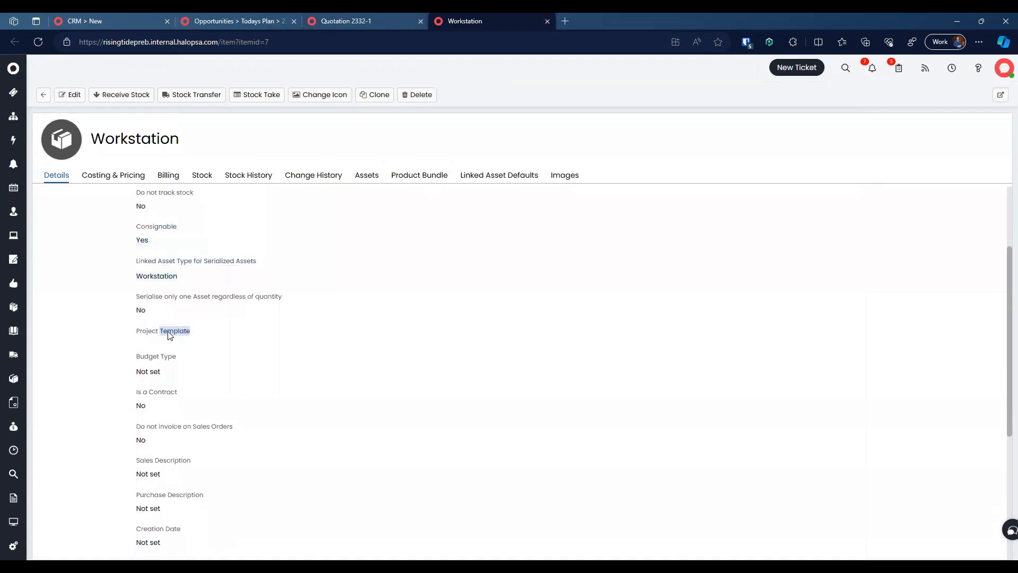
click(70, 94)
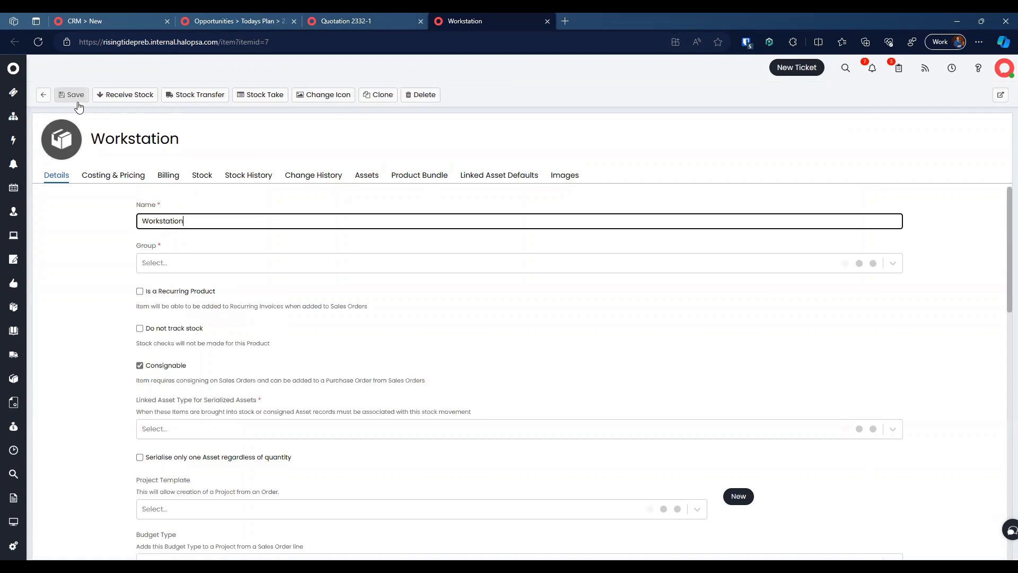
scroll(228, 437, down, 2)
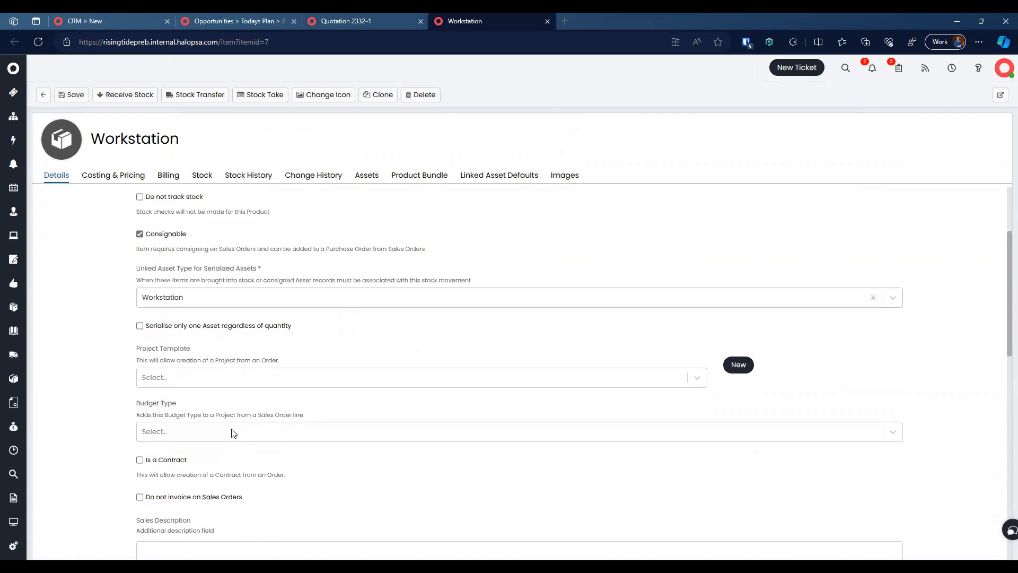
click(265, 379)
text(None)
text(insta)
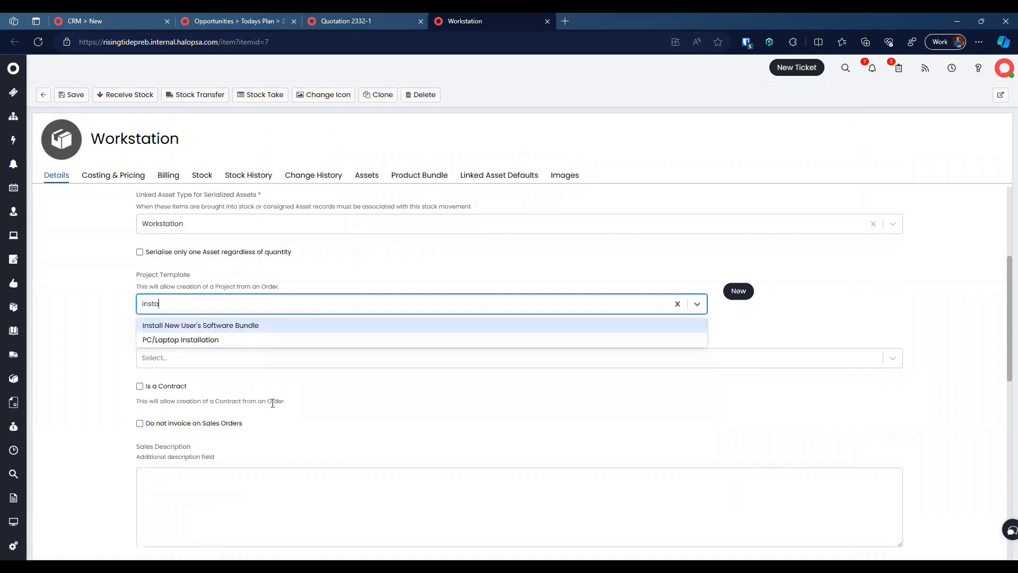
click(236, 340)
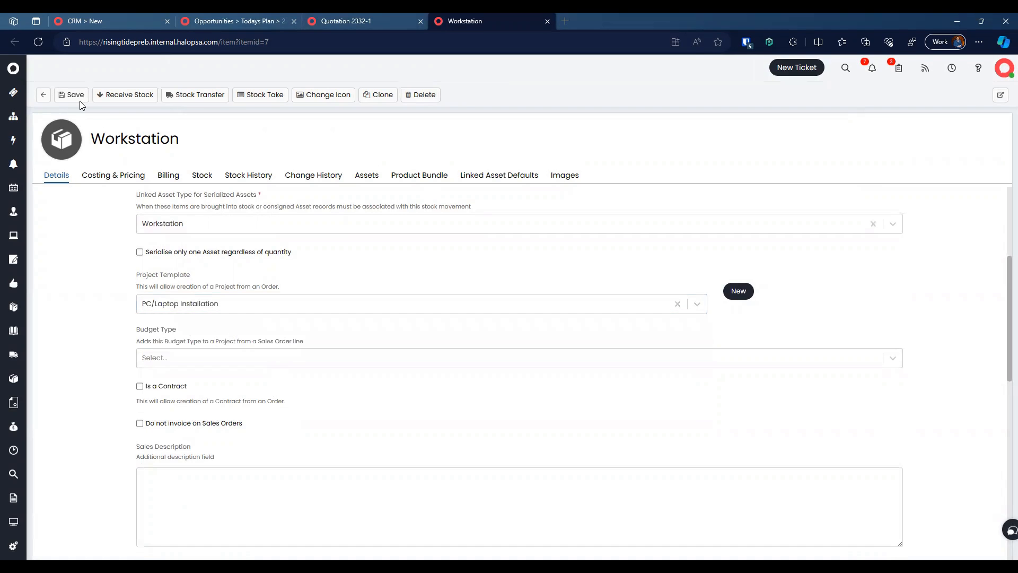
click(77, 96)
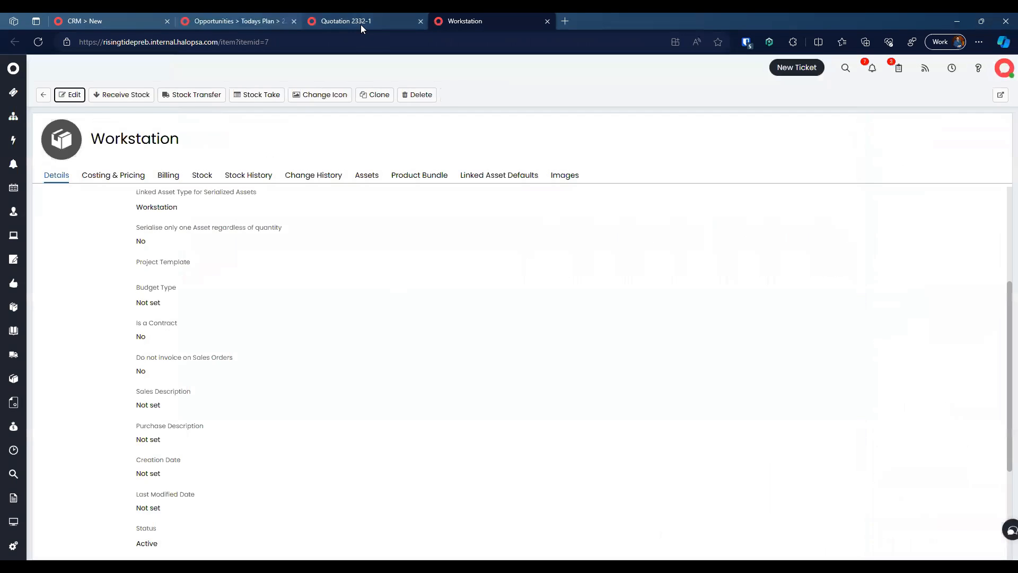
Step: Give the Server product the Setup New User's Hardware project template and save it
click(360, 22)
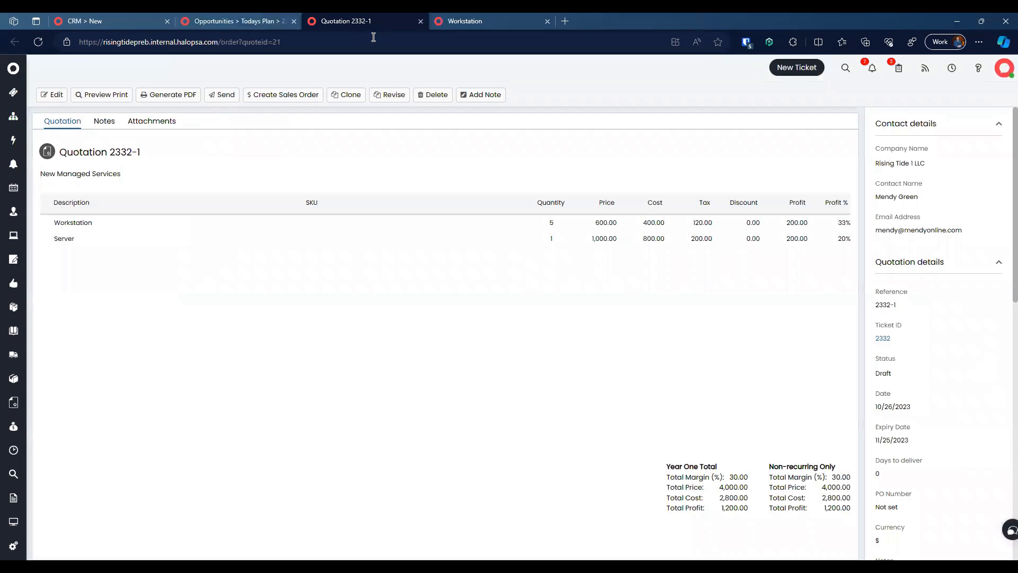
click(163, 240)
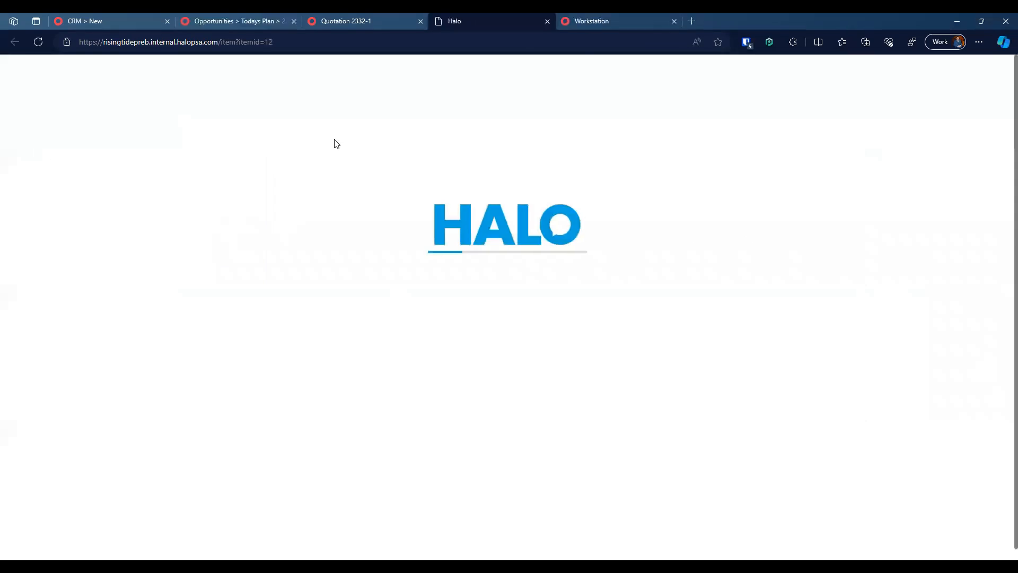
click(68, 95)
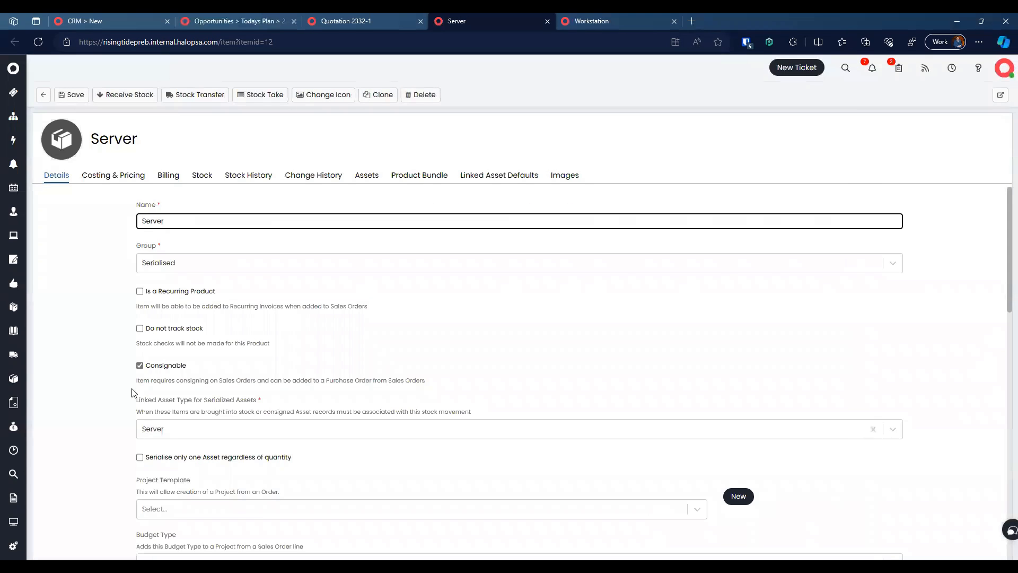
scroll(137, 382, down, 2)
click(207, 402)
text(serv)
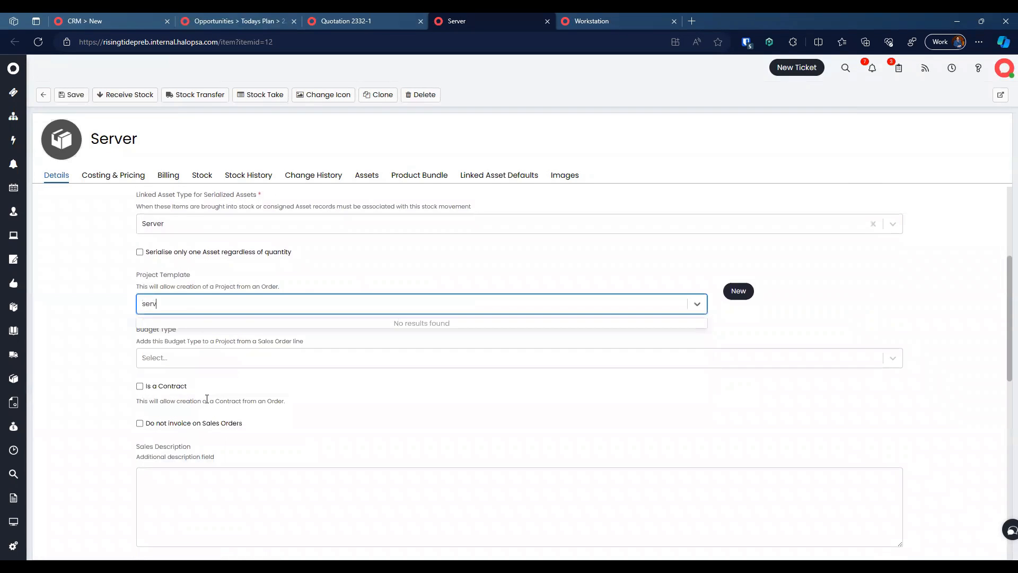
key(BackSpace)
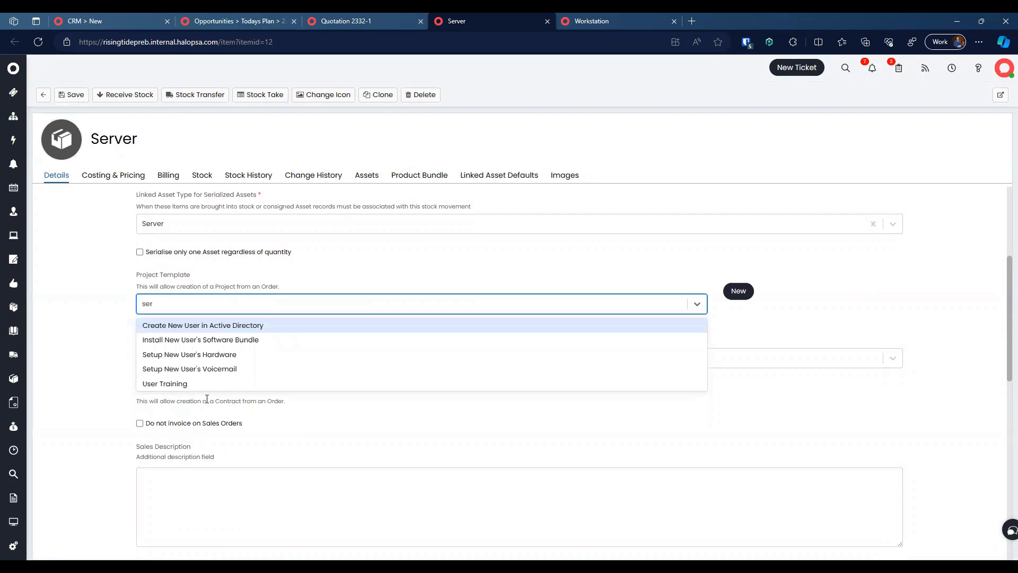
click(237, 354)
click(73, 97)
Step: Glance back at the Workstation product, then close the Server product page
scroll(379, 349, up, 3)
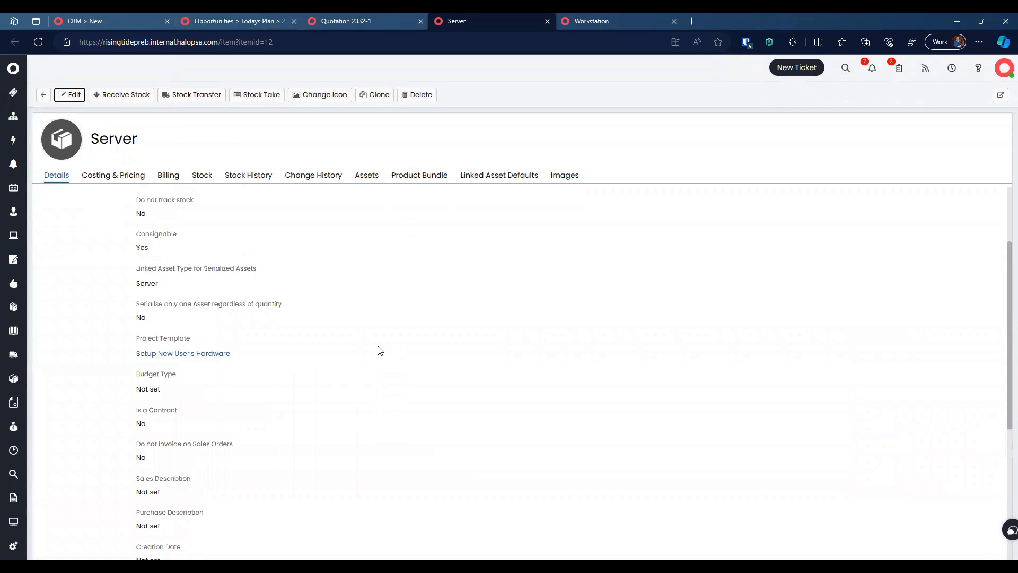
scroll(378, 350, up, 1)
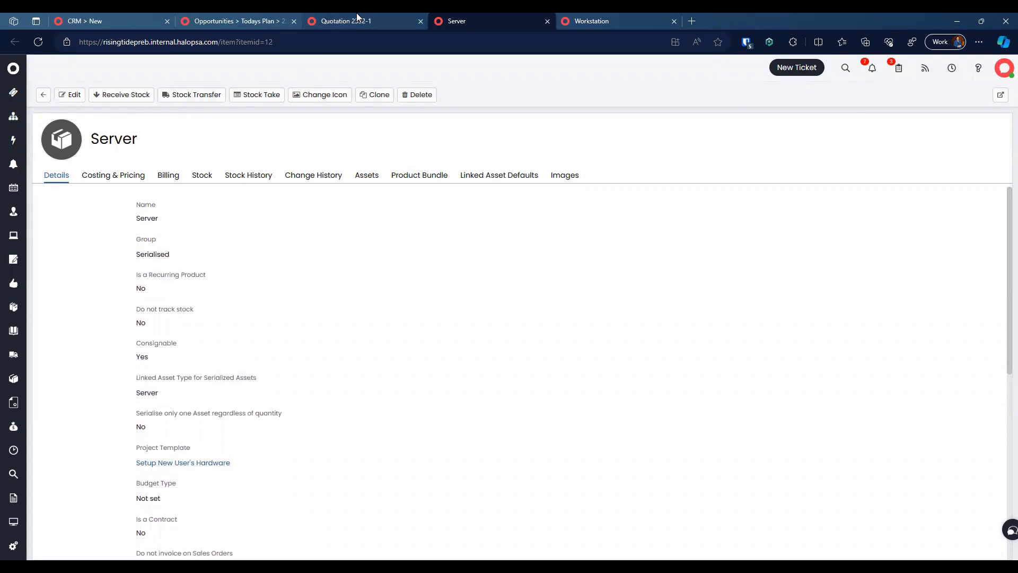
click(583, 20)
click(510, 19)
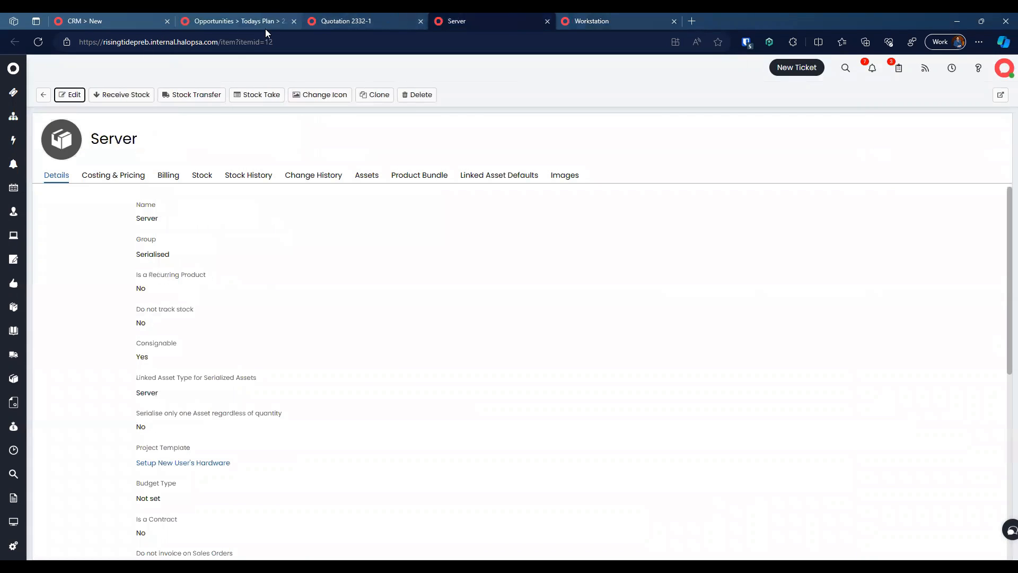
click(42, 95)
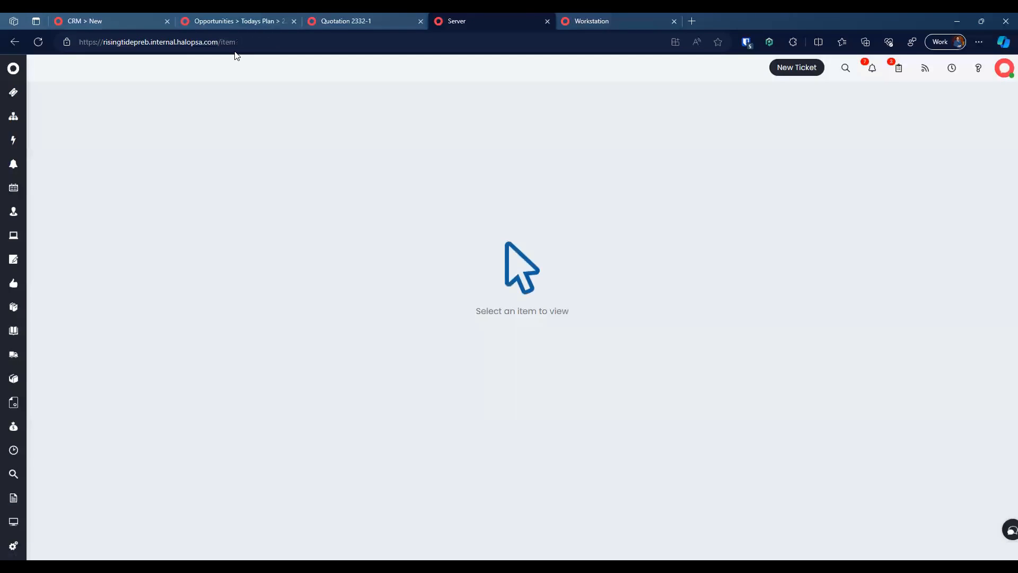
Step: Open the Managed Service Charge product from the Recurring Items product group
click(13, 383)
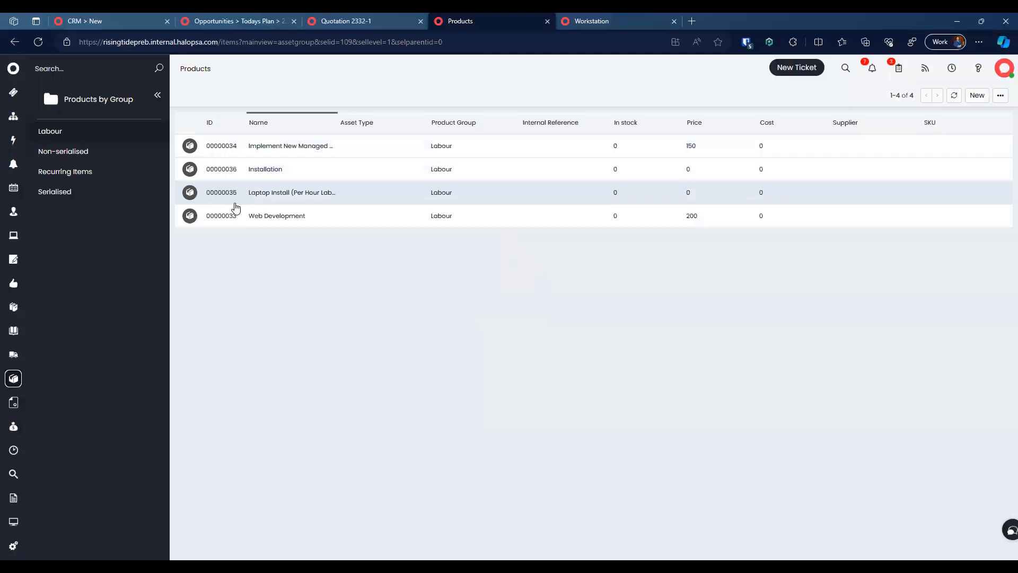
drag(336, 122, 387, 122)
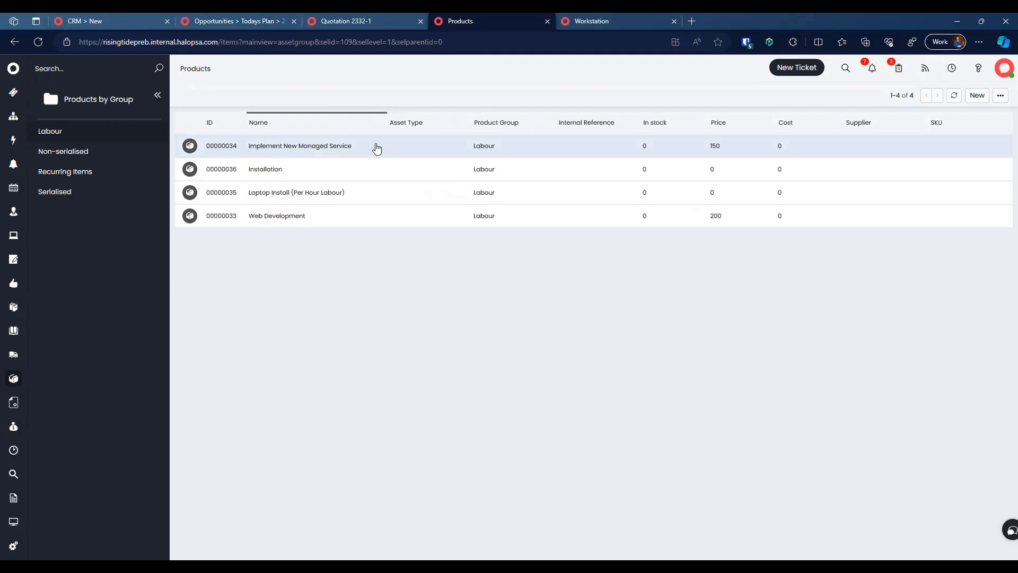
click(79, 171)
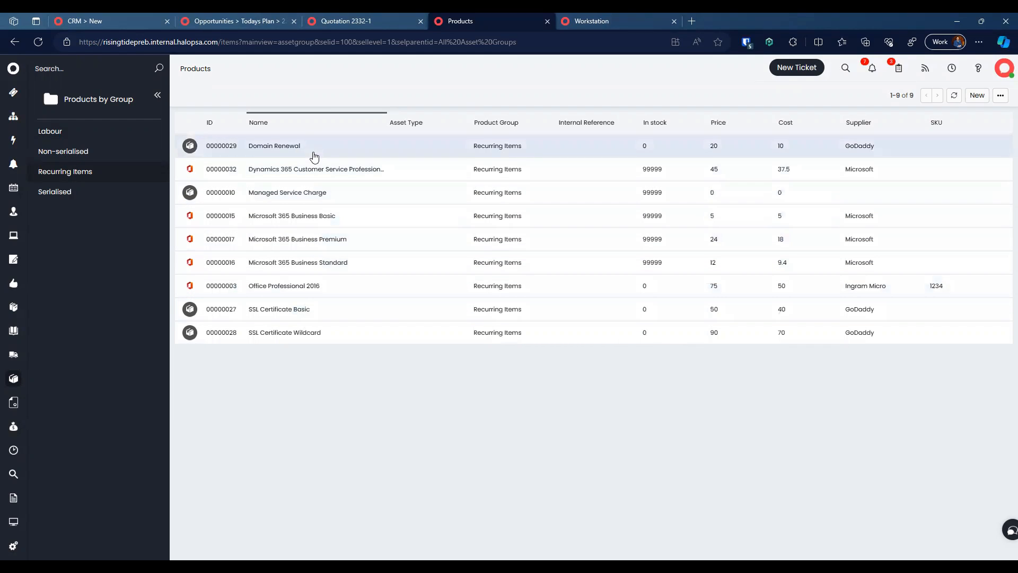
click(309, 196)
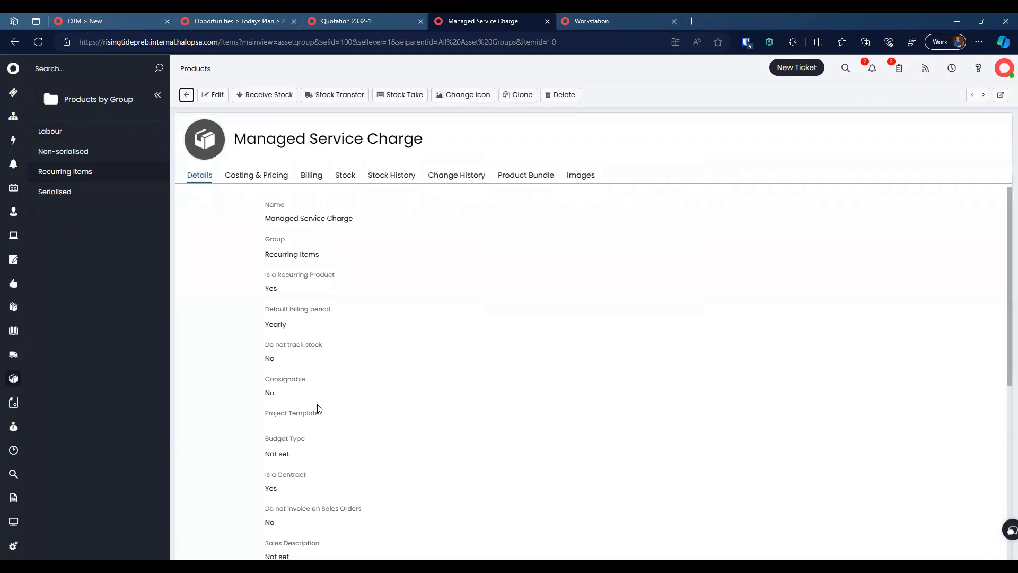
drag(260, 249, 339, 332)
Step: Edit Managed Service Charge and set its default billing period to Monthly
click(214, 95)
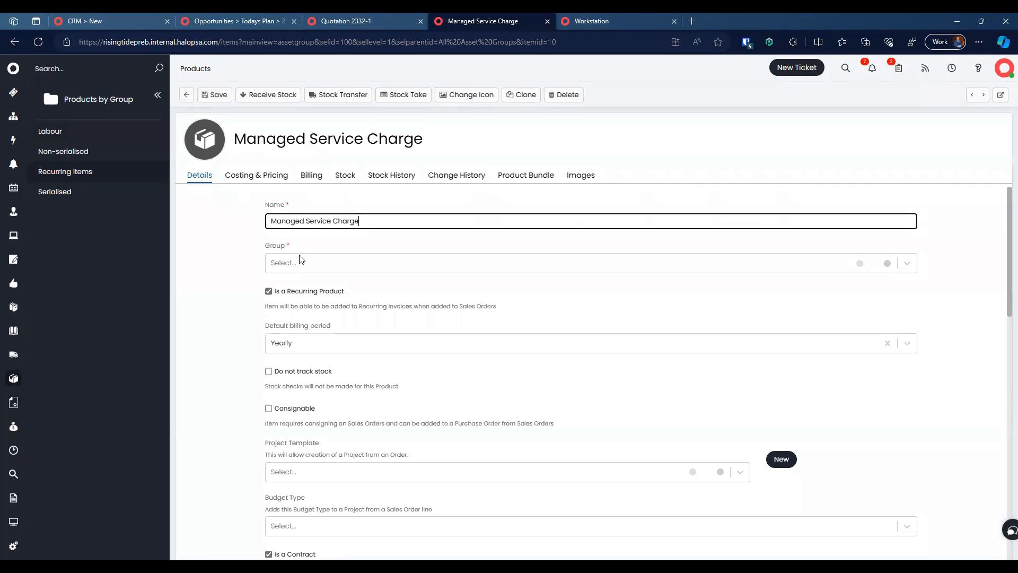
click(315, 345)
text(mont)
key(Return)
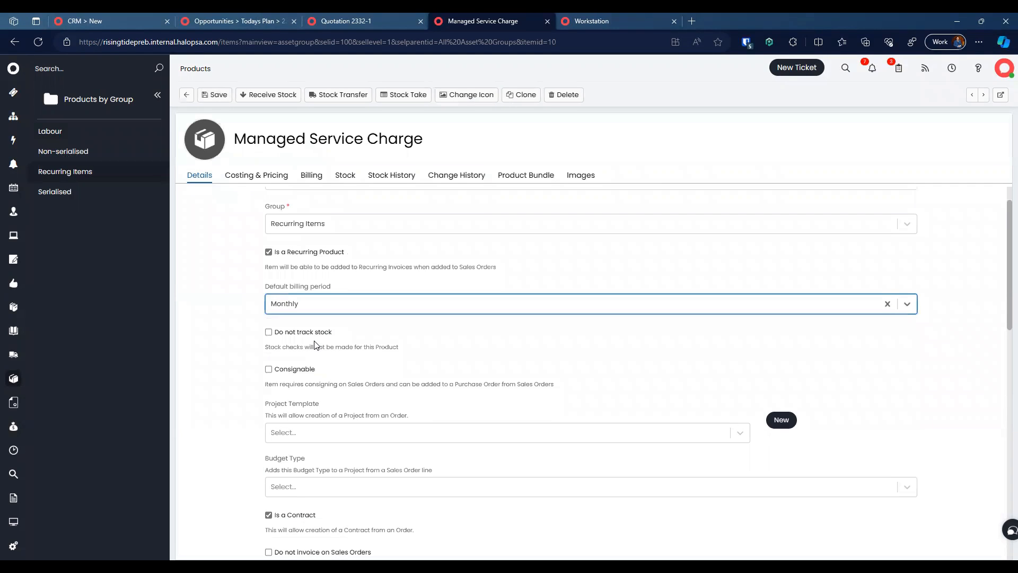
click(201, 308)
Step: Choose Onboarding New Customer as its project template and save the product
scroll(226, 389, down, 1)
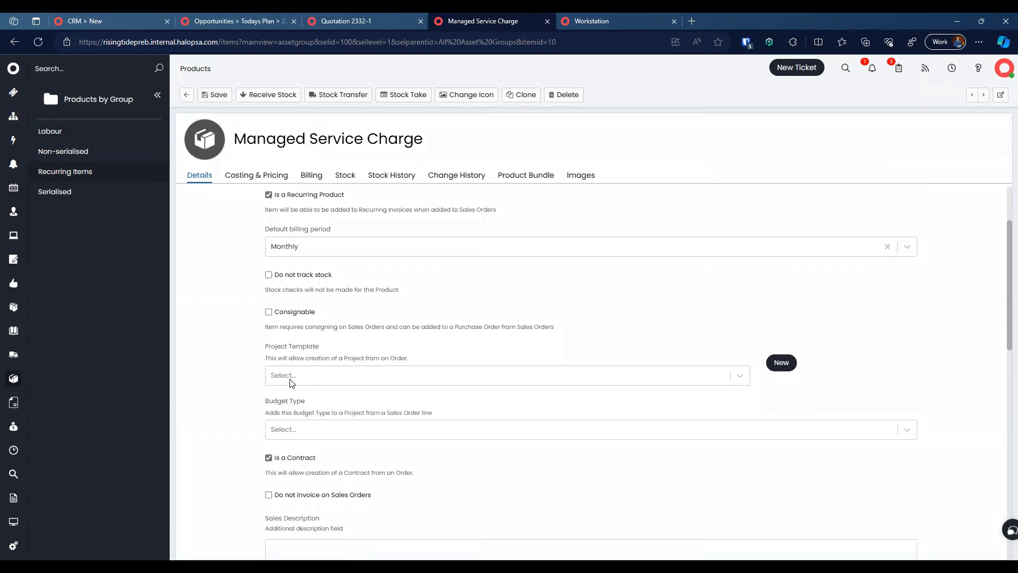
click(334, 375)
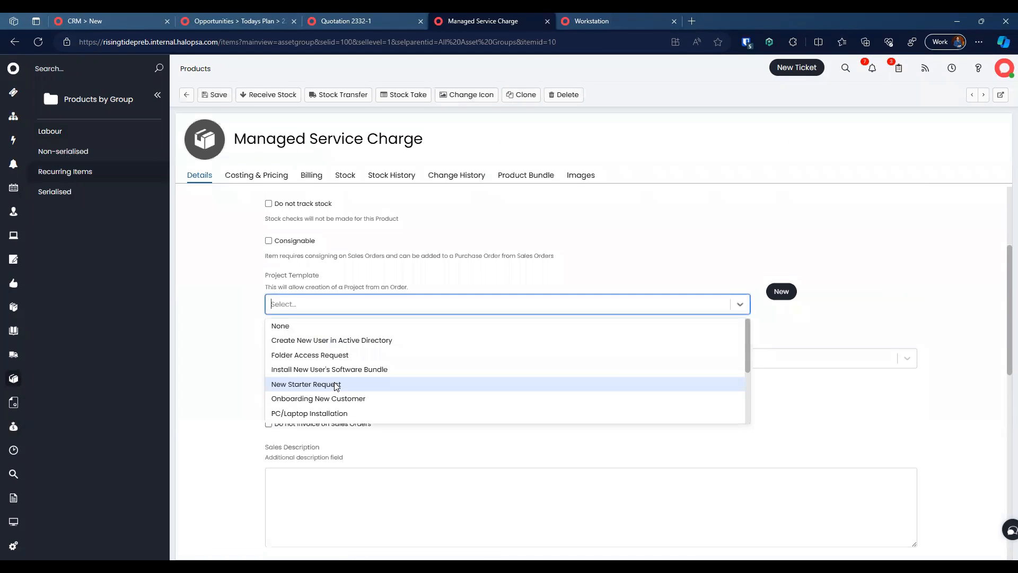
scroll(367, 350, down, 3)
scroll(367, 352, up, 1)
text(agent)
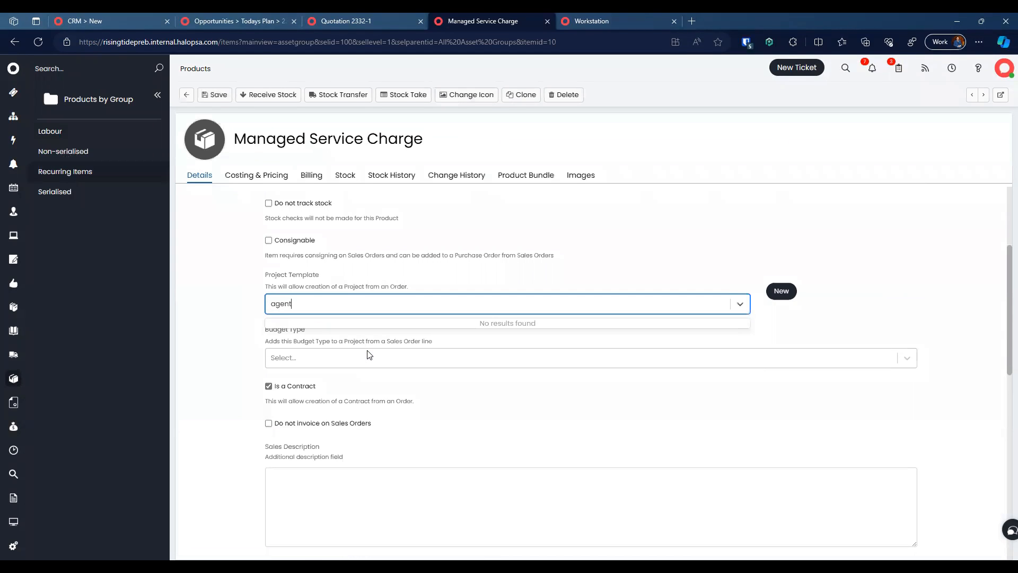
key(BackSpace)
key(BackSpace)
key(BackSpace)
key(BackSpace)
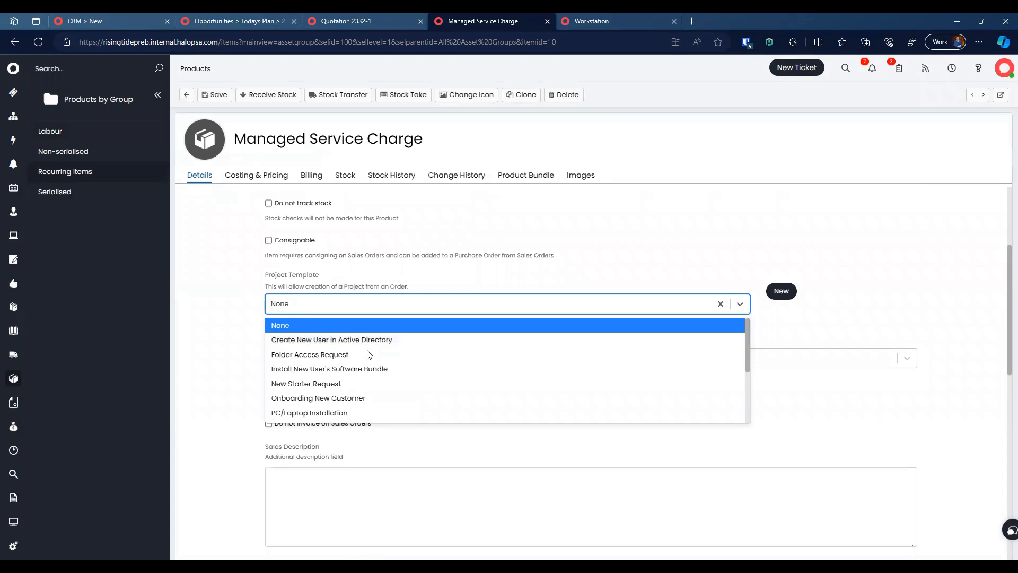
scroll(369, 356, down, 1)
text(onbo)
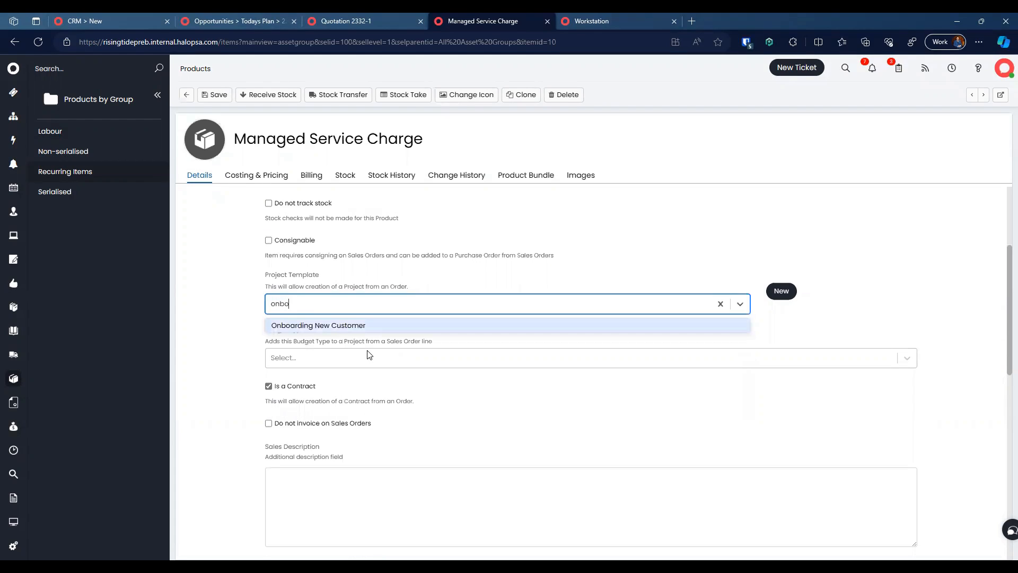
click(354, 324)
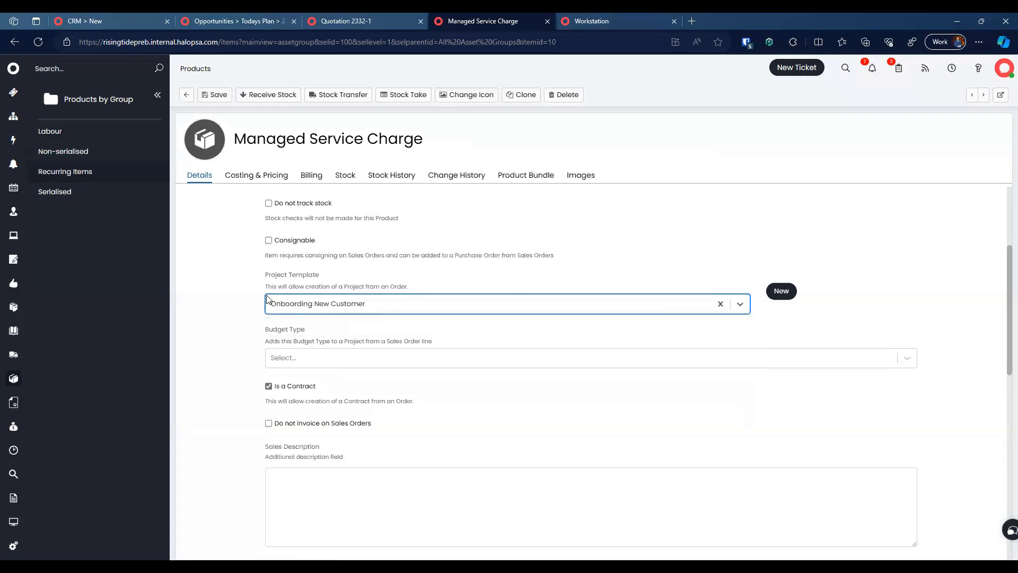
scroll(253, 295, down, 3)
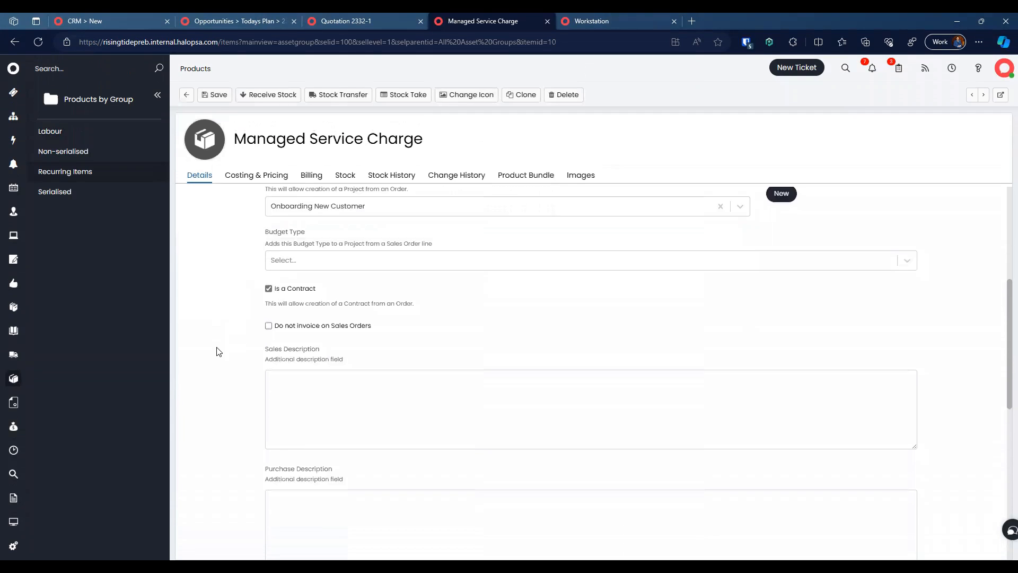
click(219, 94)
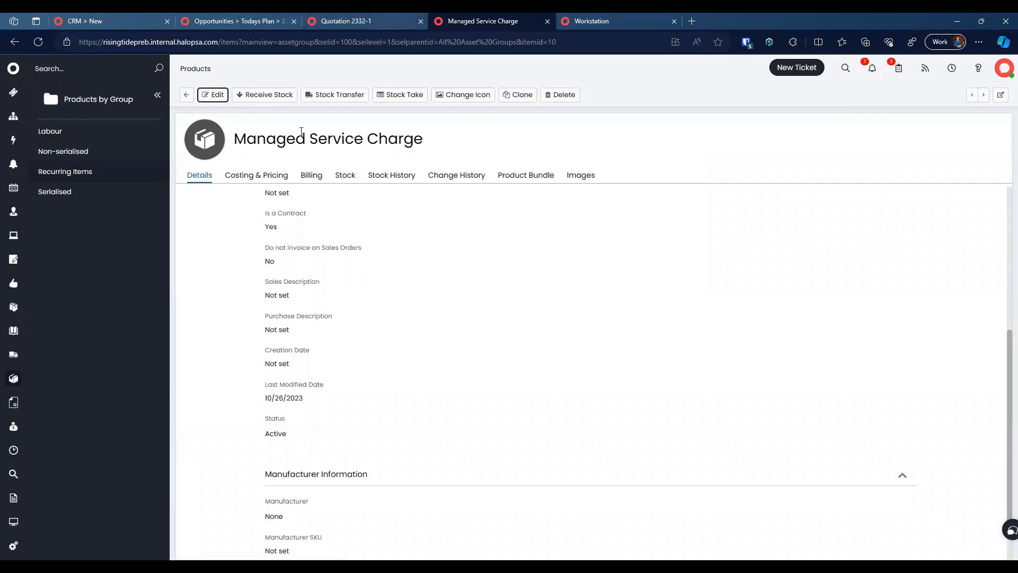
triple_click(301, 131)
key(ctrl+c)
Step: Add a Managed Service Charge line with quantity 6 to Quotation 2332-1
click(355, 16)
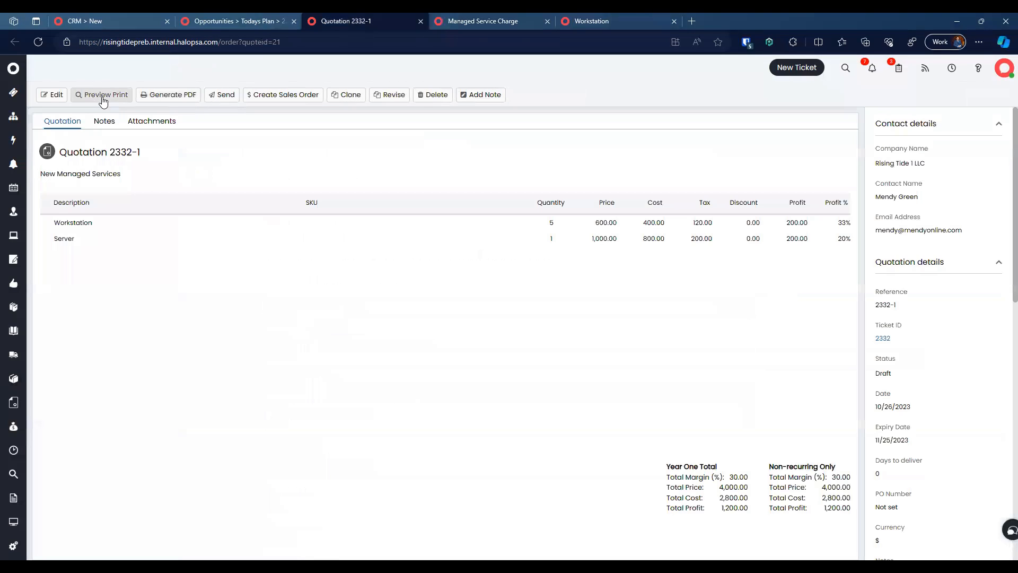
click(53, 95)
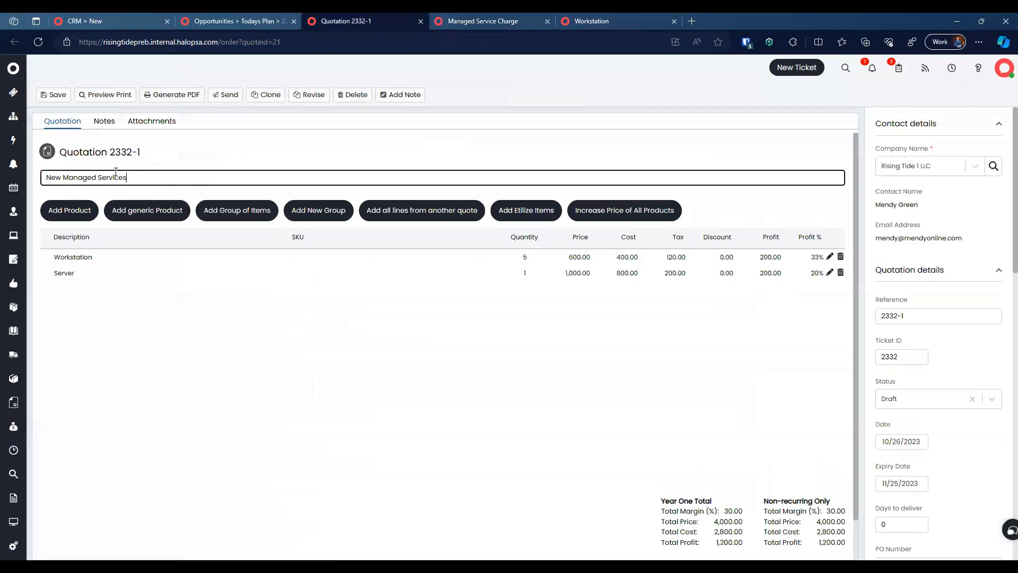
click(65, 212)
key(ctrl+v)
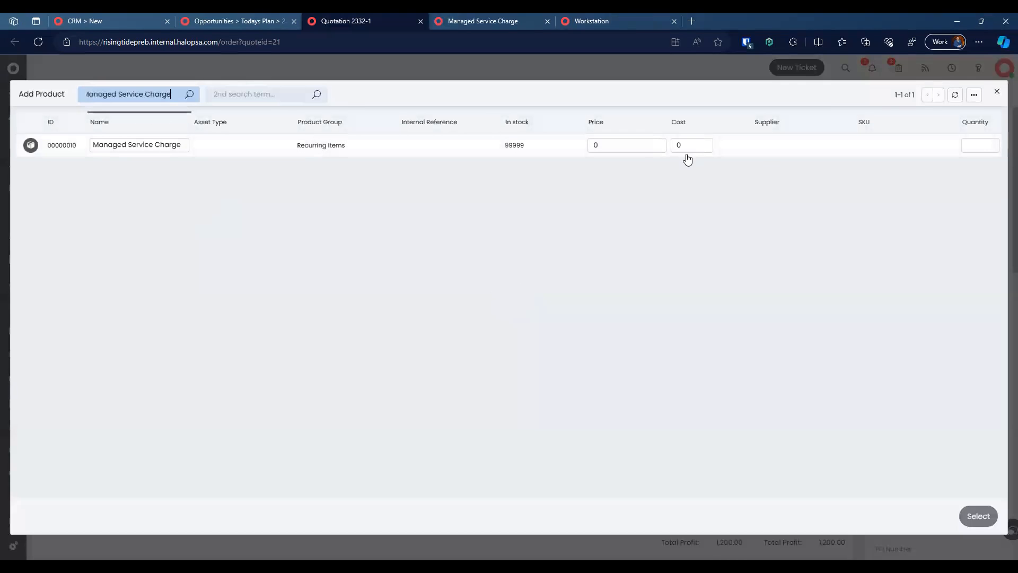
click(992, 148)
double_click(977, 143)
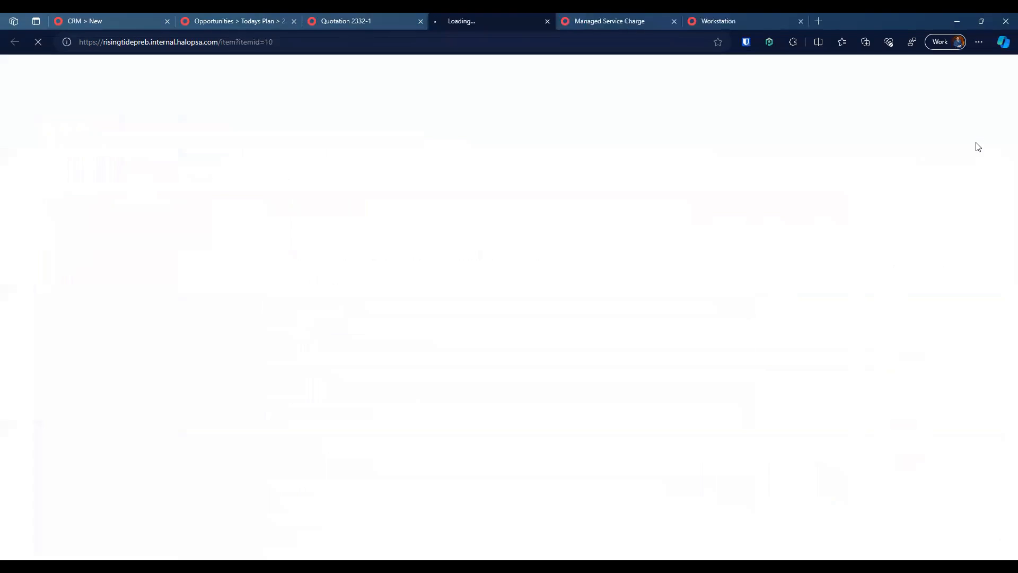
click(547, 20)
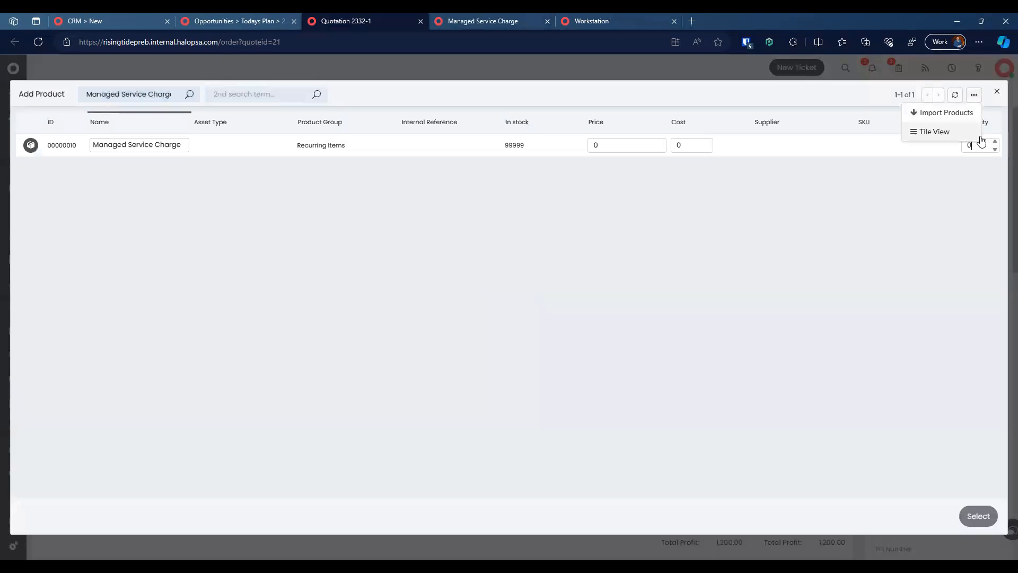
text(6)
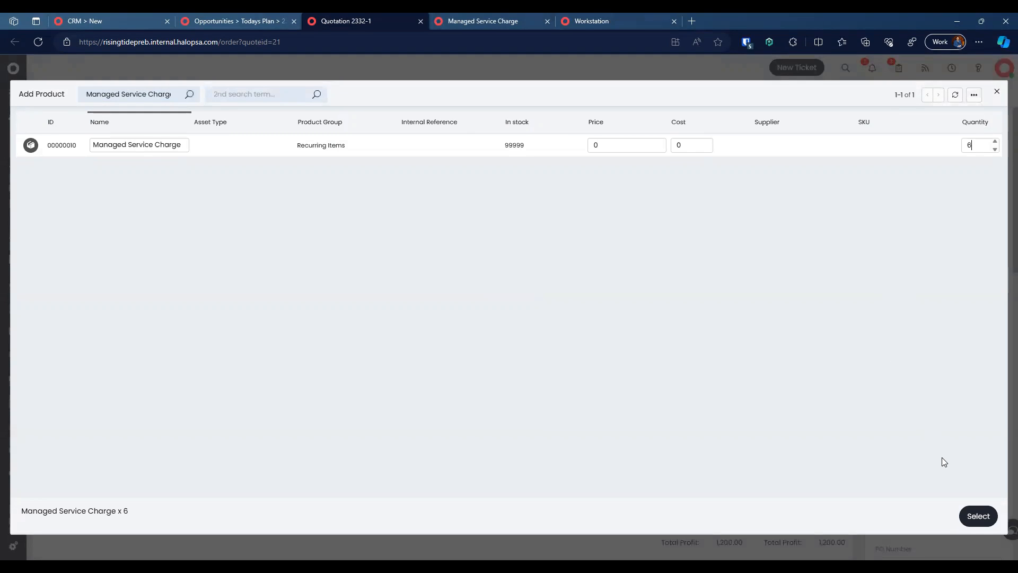
click(976, 520)
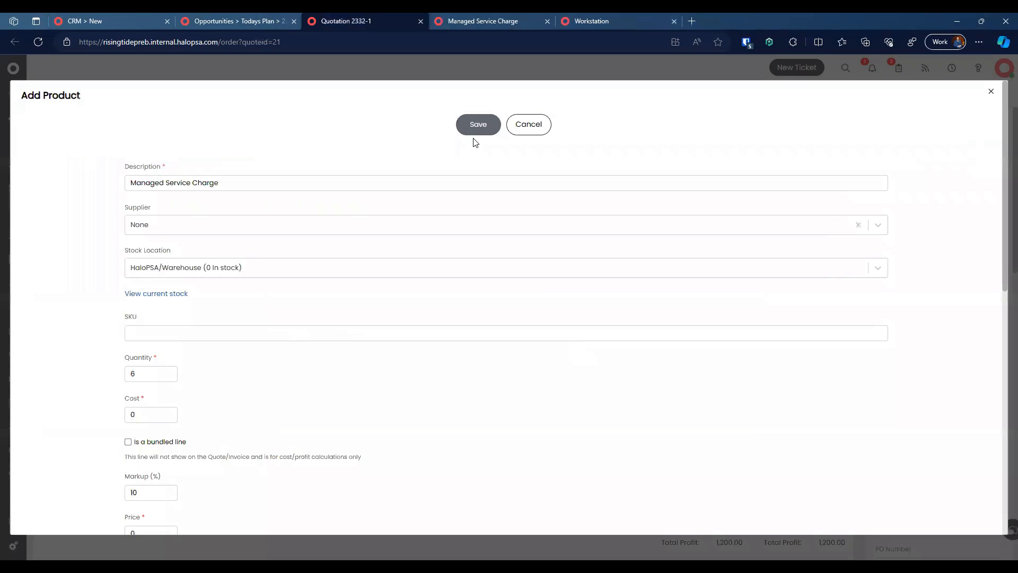
click(476, 124)
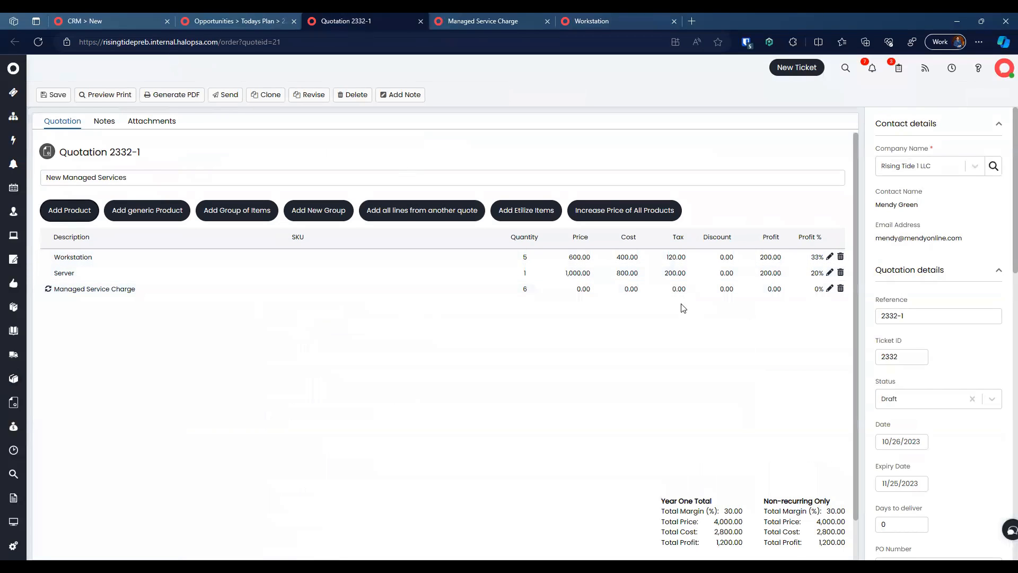
Step: Set the Managed Service Charge line price to 150 and save the quotation
click(613, 287)
scroll(307, 388, down, 3)
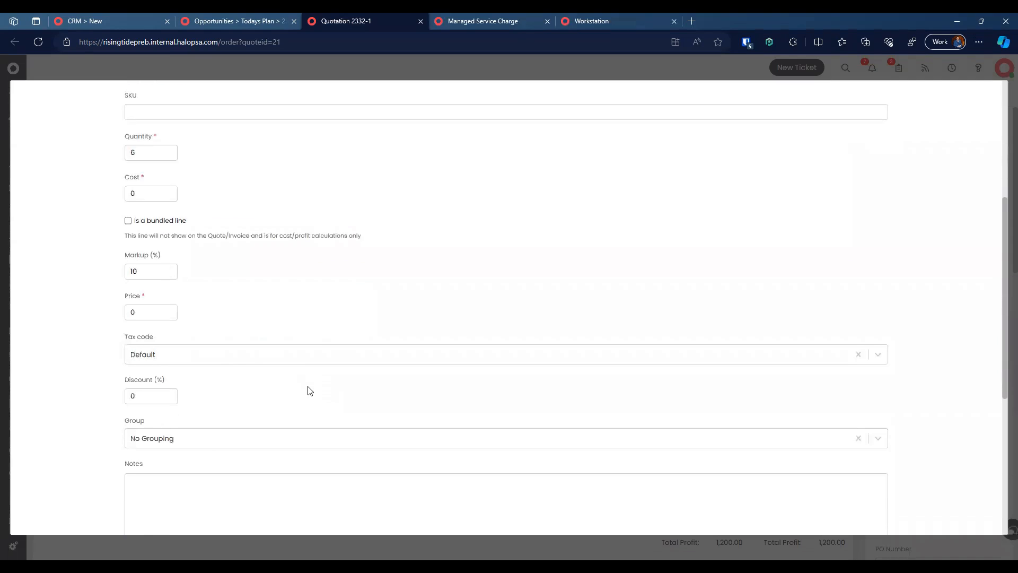
click(146, 288)
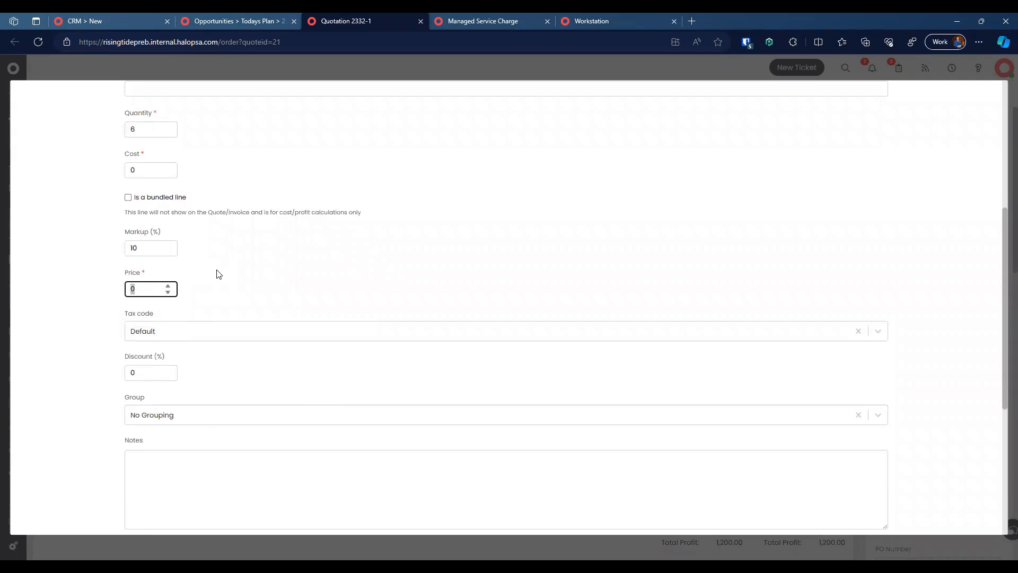
scroll(219, 274, down, 5)
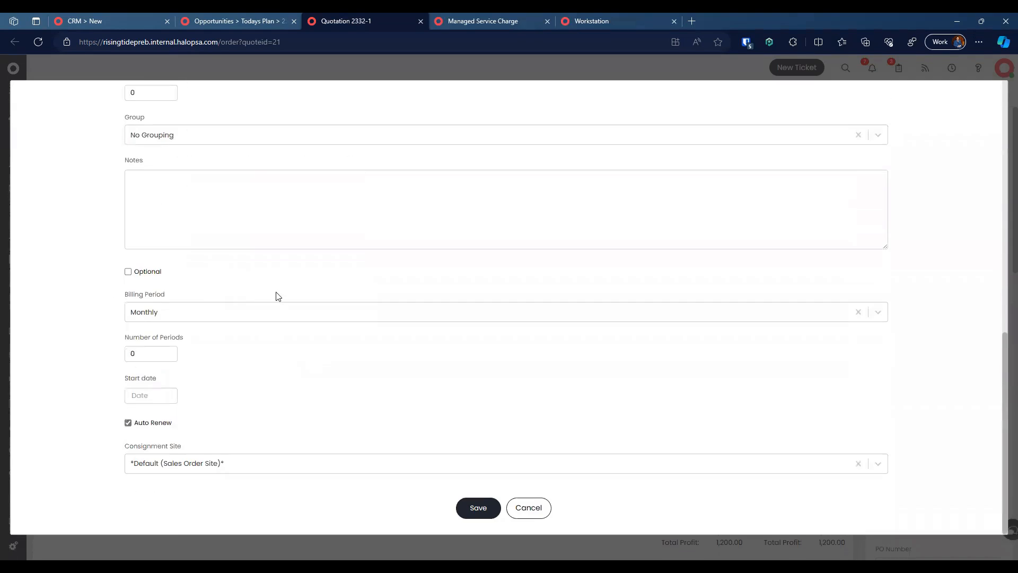
click(477, 507)
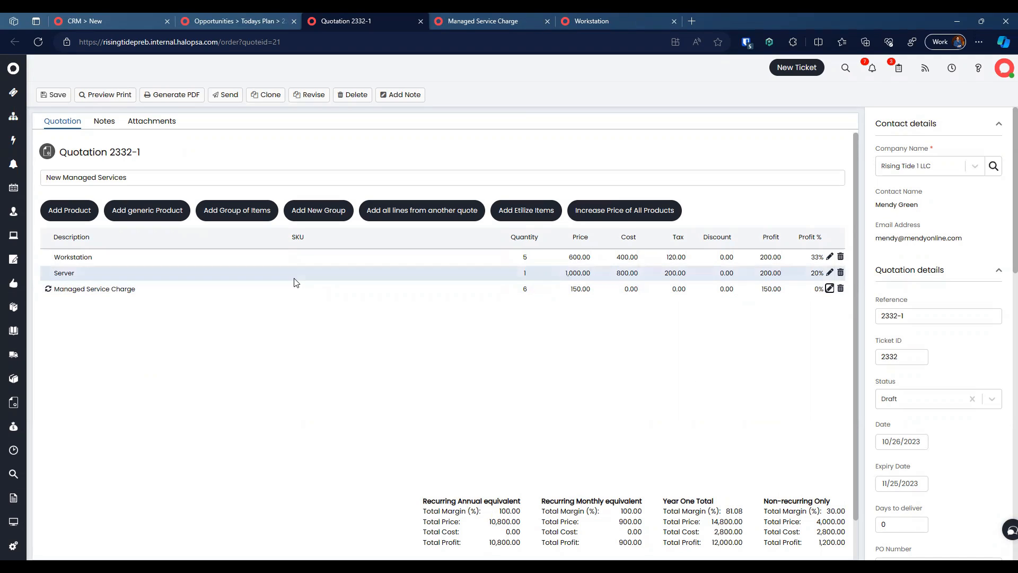
click(53, 94)
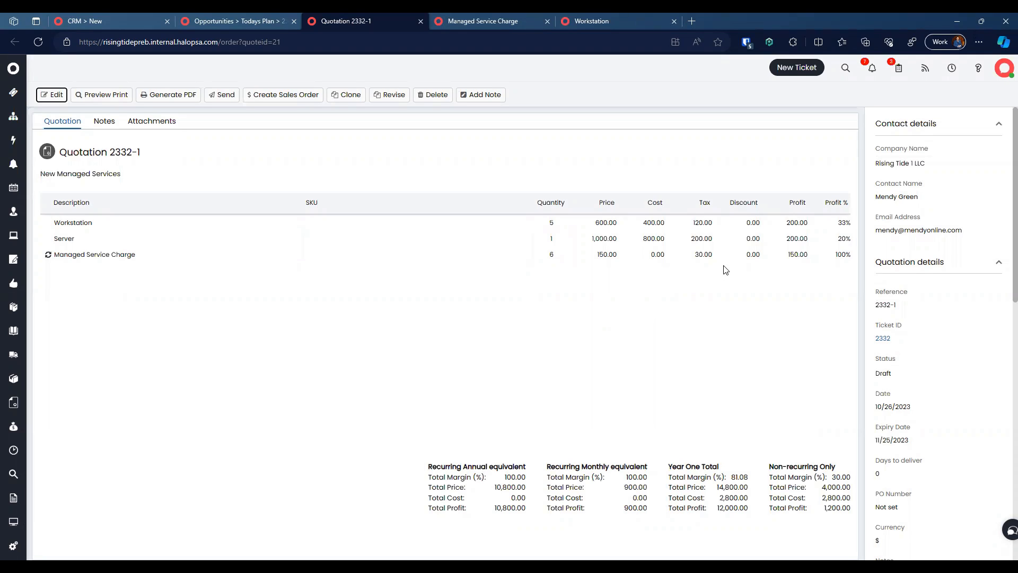
Step: Generate the Quotation 2332-1 PDF and always allow HaloPSA's blocked pop-up to open it
click(476, 15)
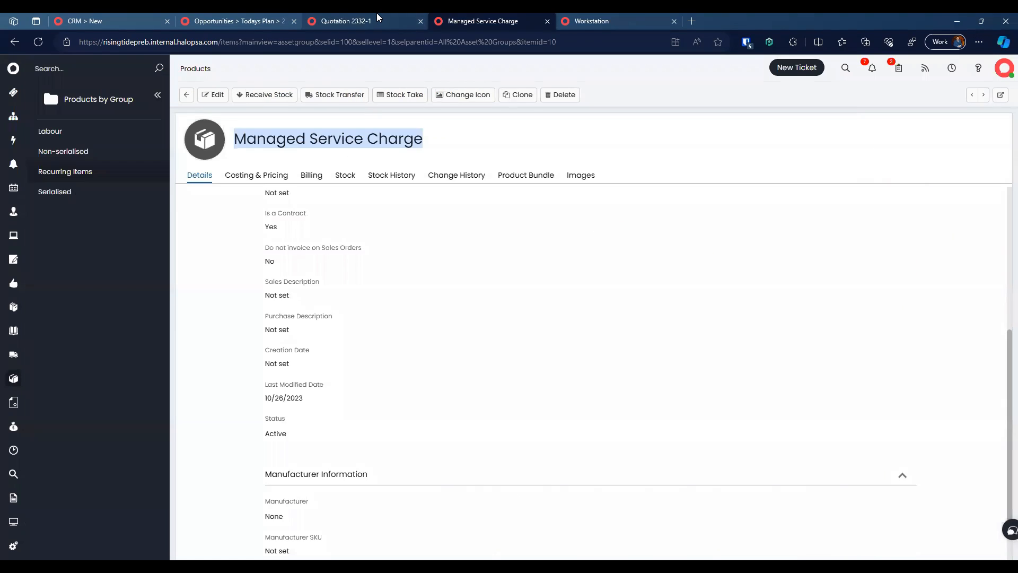
click(376, 16)
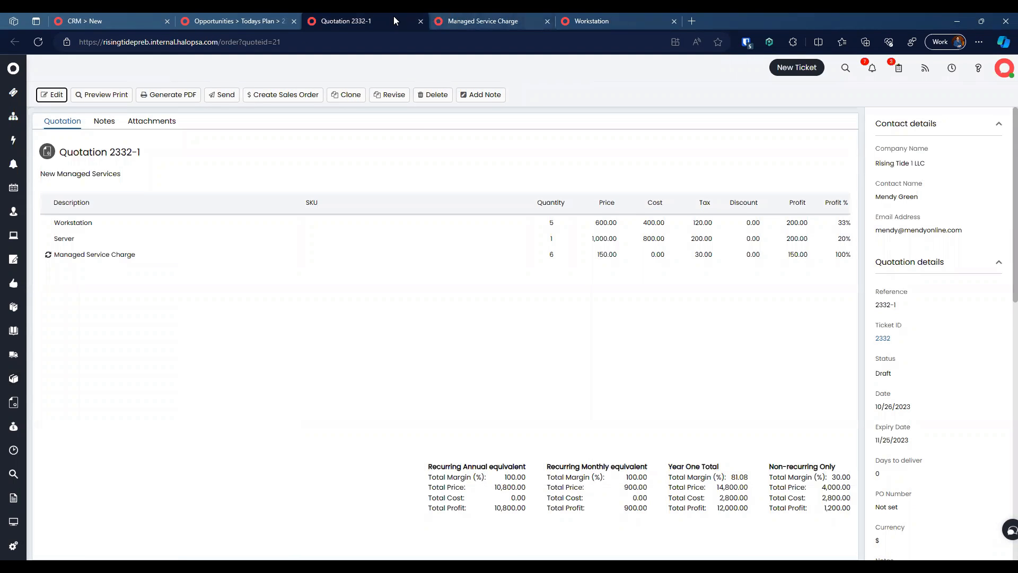
click(170, 95)
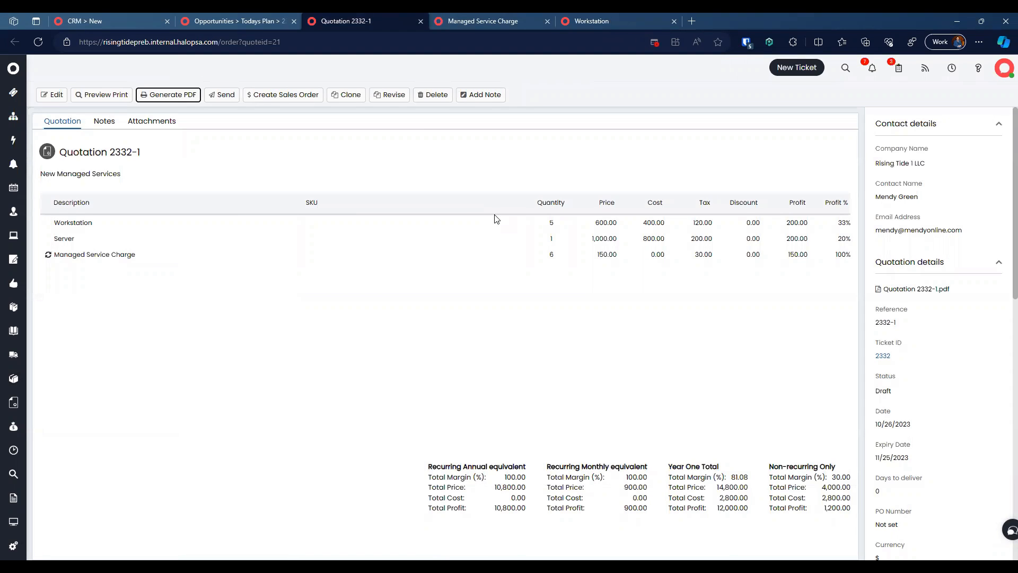
click(654, 42)
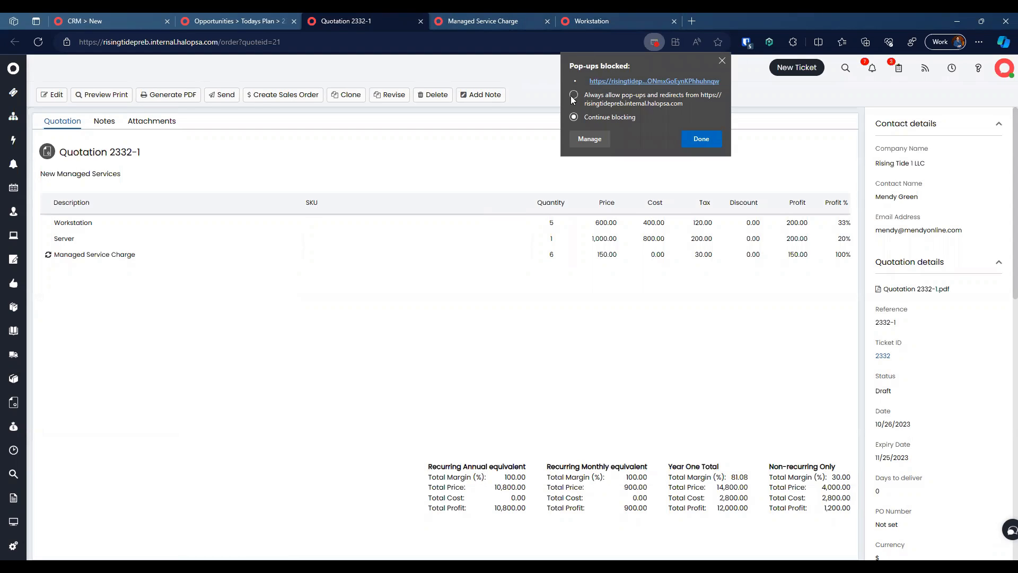
click(630, 81)
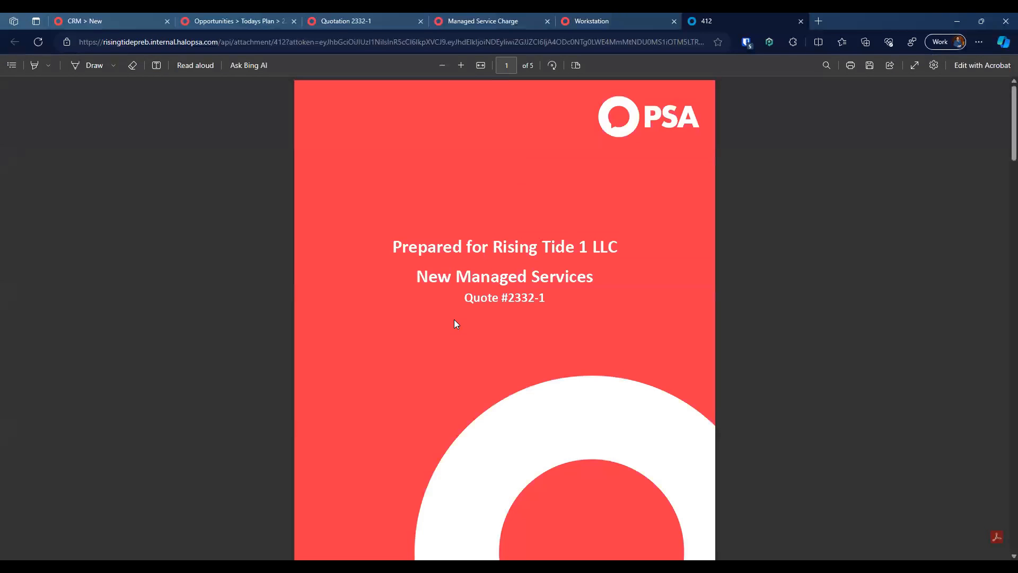
Step: Scroll through the Rising Tide 1 LLC quotation's cost tables, then close the PDF tab
scroll(455, 319, down, 3)
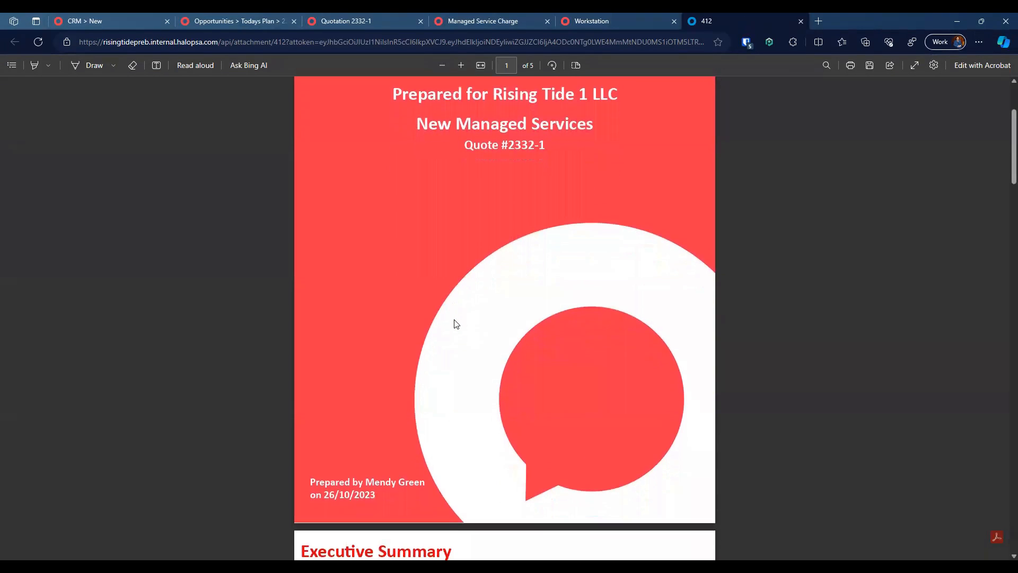
scroll(455, 322, down, 12)
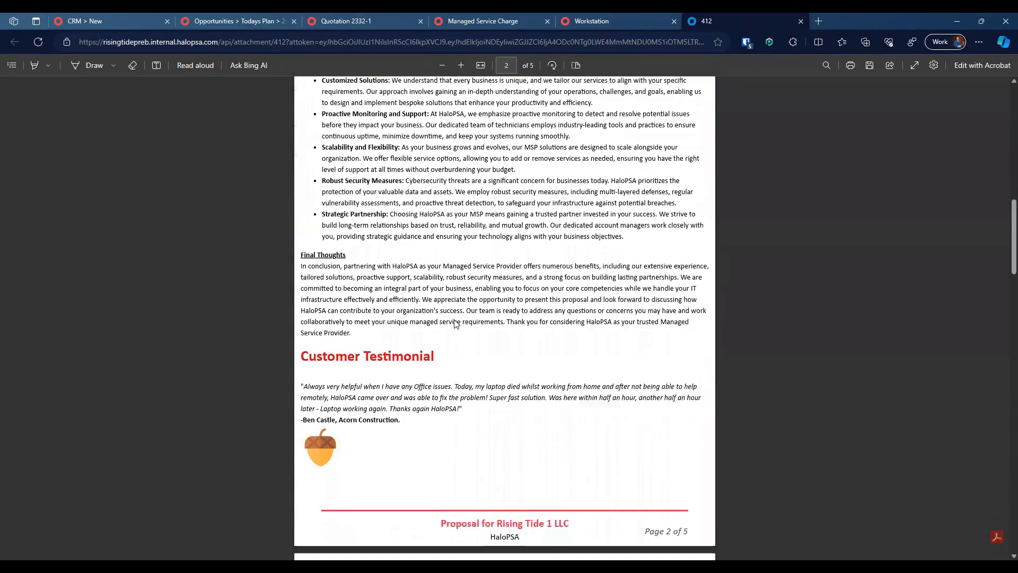
scroll(332, 446, down, 10)
scroll(333, 447, down, 7)
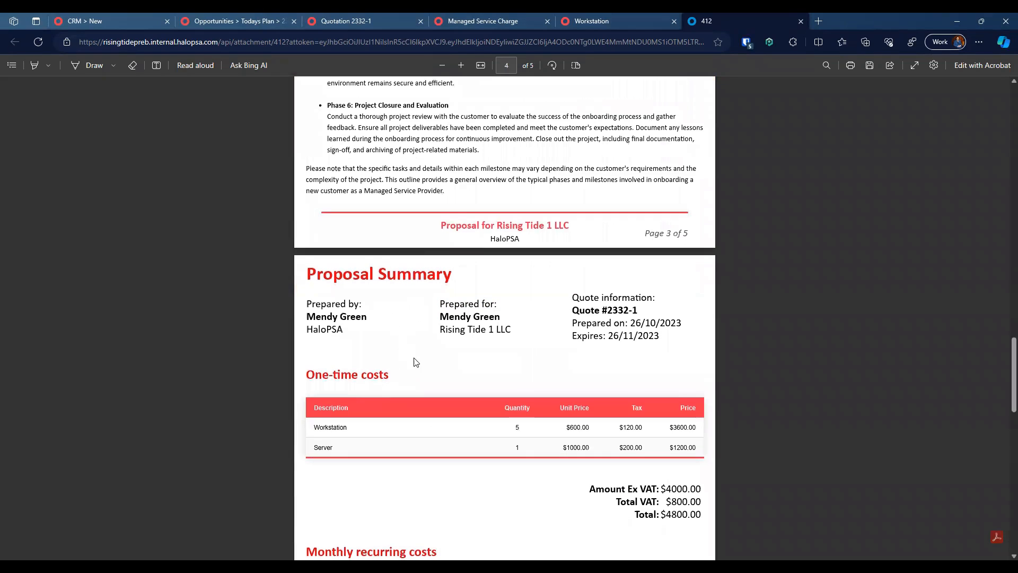
scroll(419, 360, down, 3)
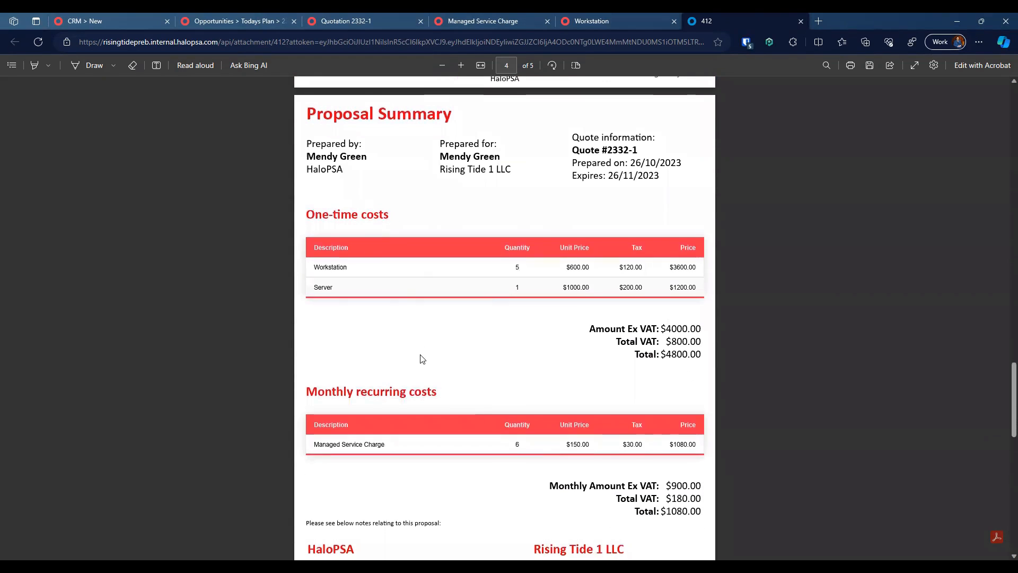
scroll(422, 358, up, 1)
scroll(422, 359, down, 5)
scroll(422, 359, down, 9)
scroll(422, 359, up, 11)
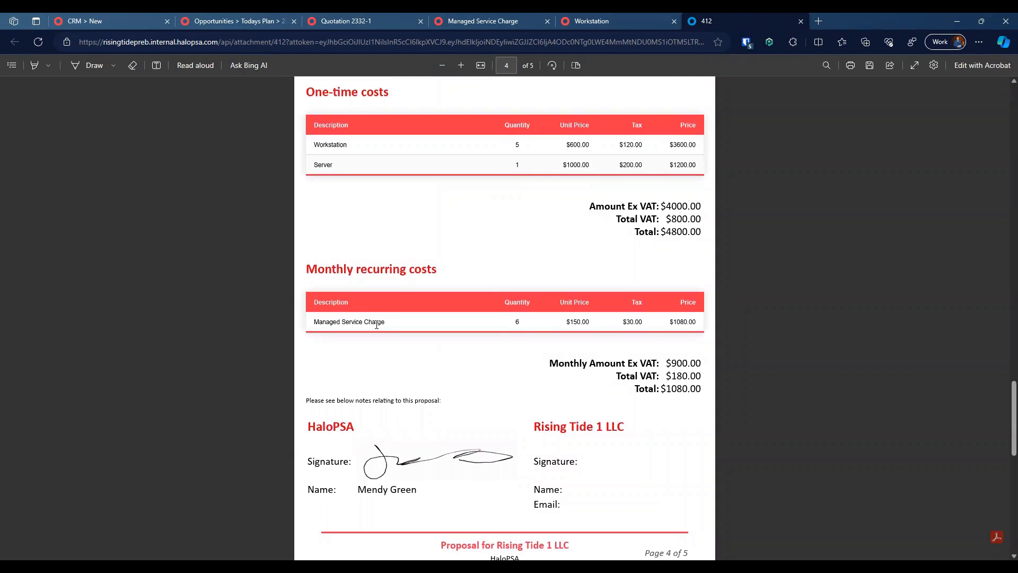
scroll(497, 293, up, 1)
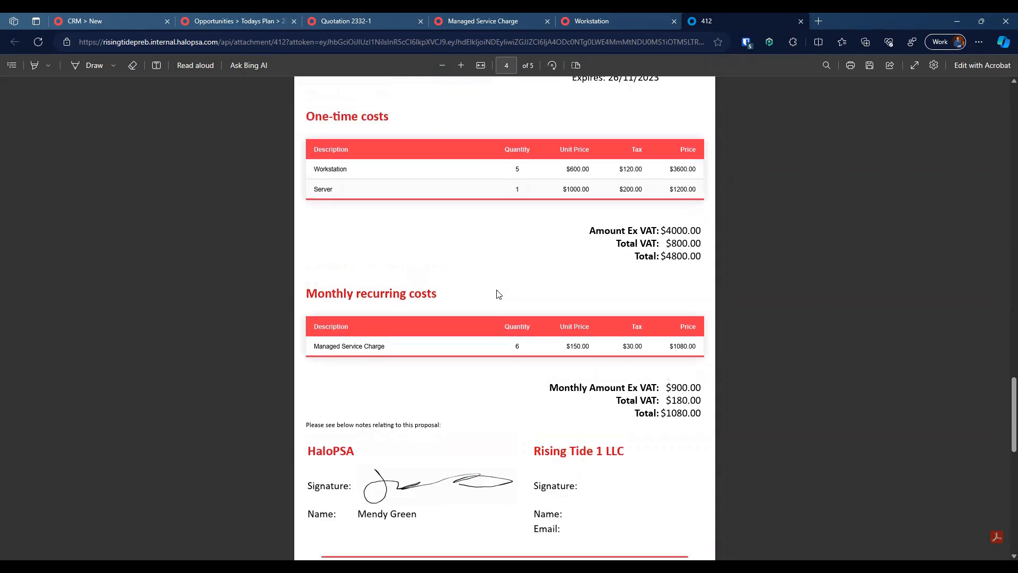
scroll(497, 293, up, 13)
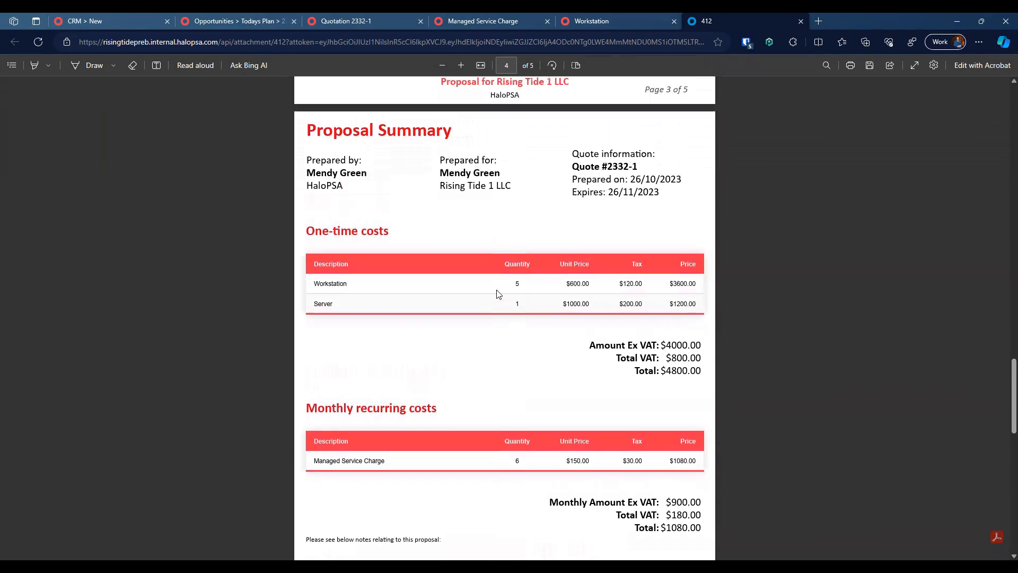
scroll(497, 293, up, 20)
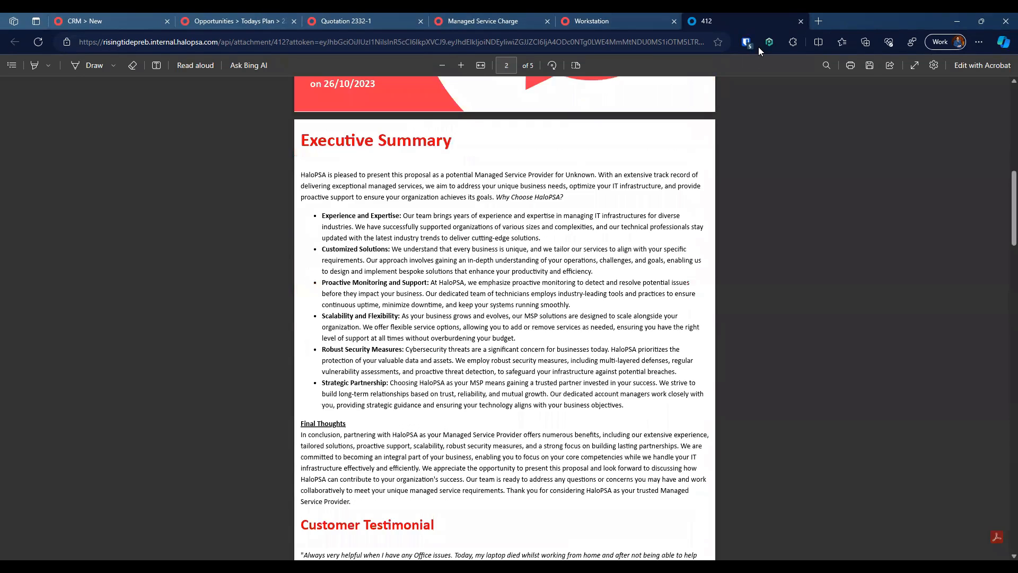
click(800, 21)
click(483, 20)
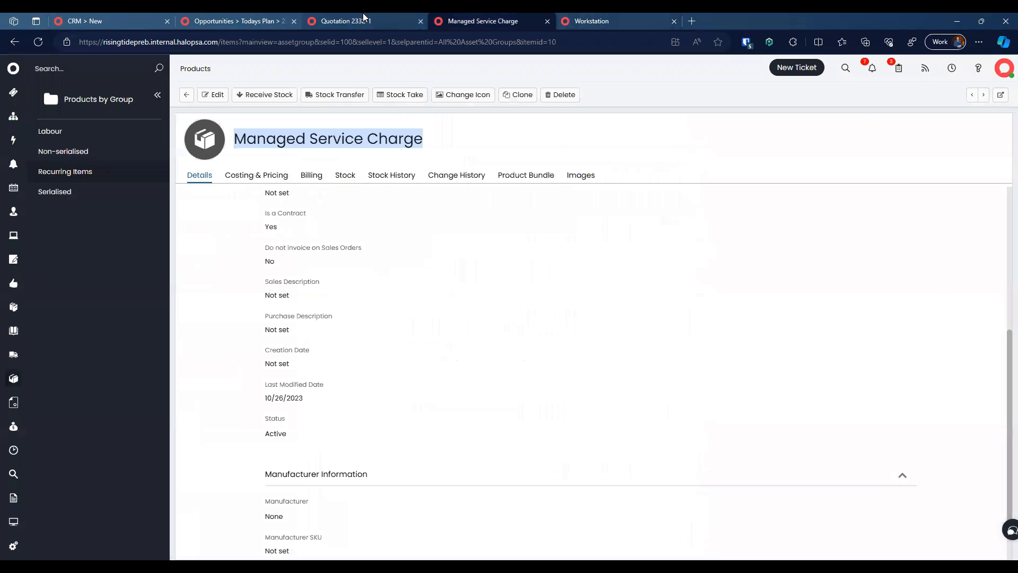
Step: Open an Email Quotation draft for 2332-1 with Quotation 2332-1.pdf attached
click(362, 20)
click(221, 94)
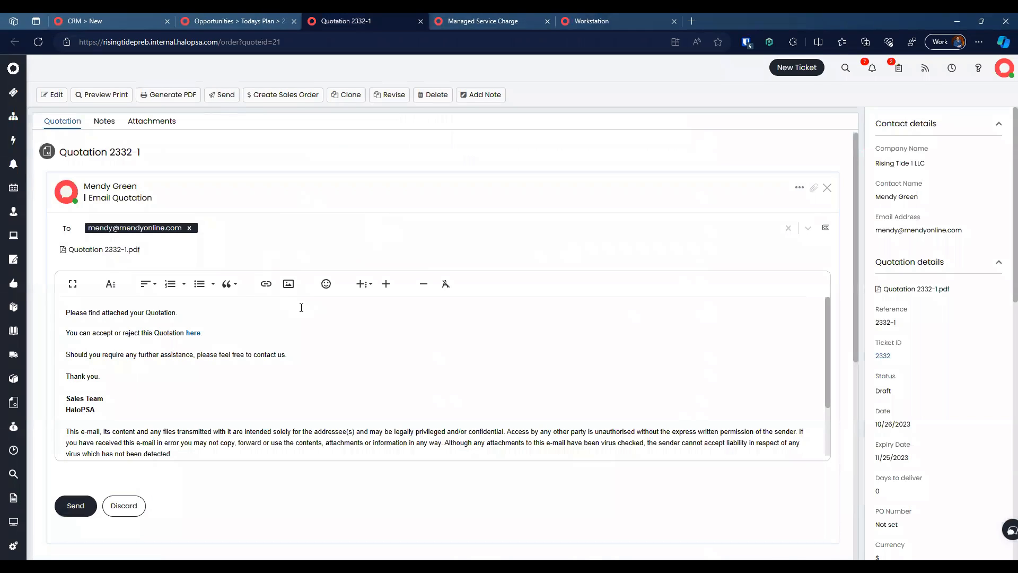
scroll(363, 350, down, 1)
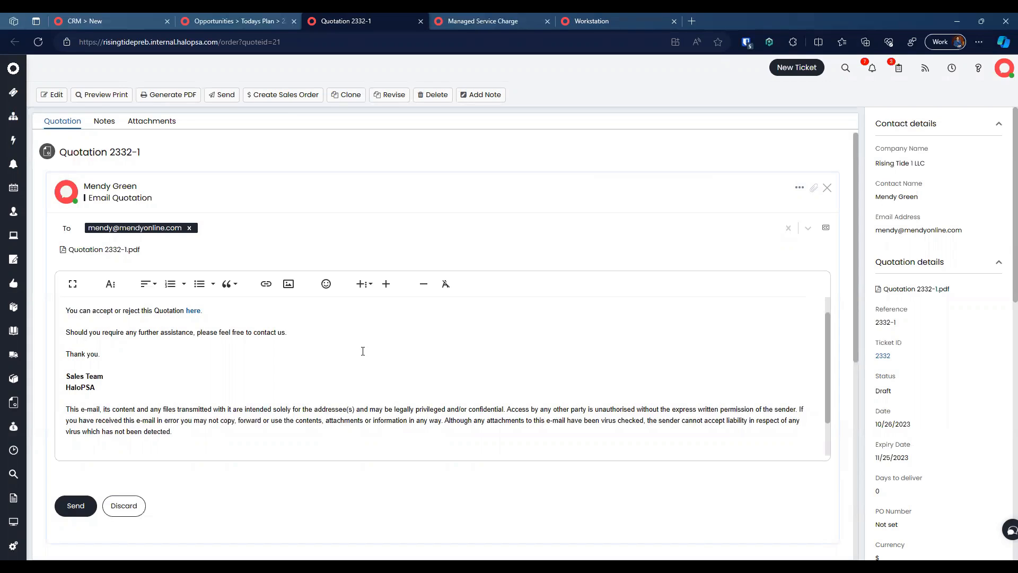
scroll(363, 351, down, 1)
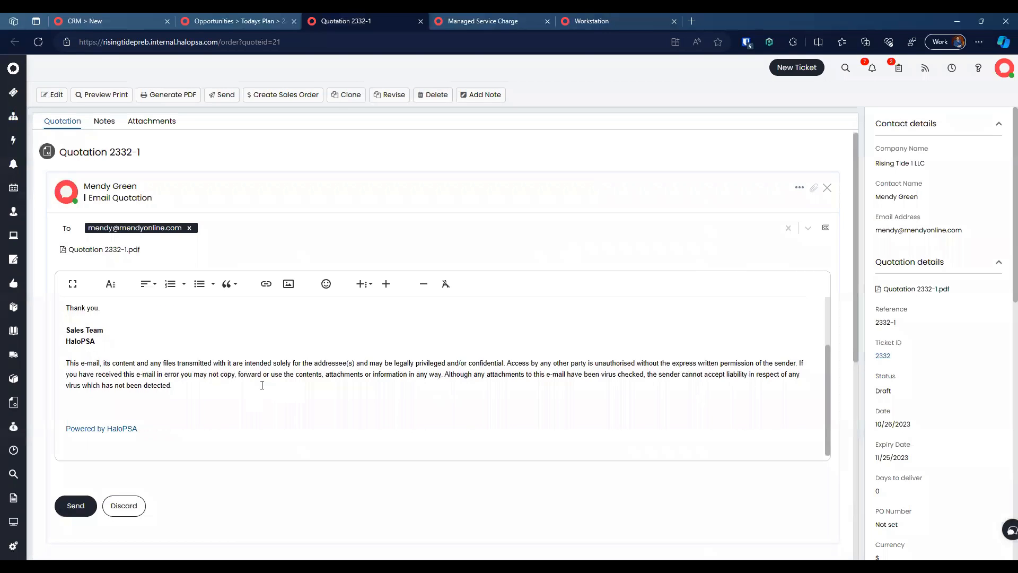
scroll(262, 385, up, 1)
right_click(194, 334)
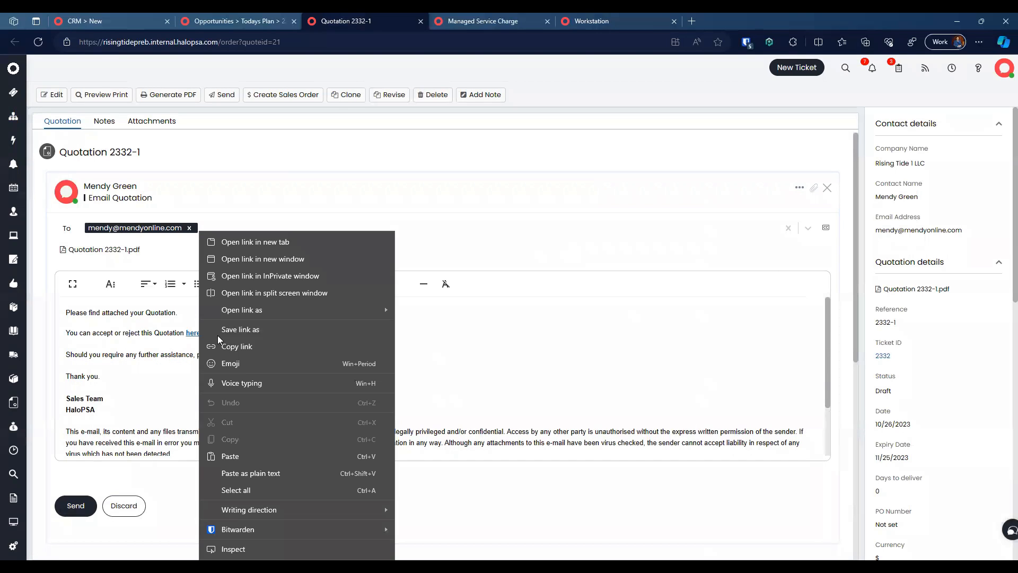
Step: Open the email's accept/reject link in a new tab and scroll through the portal quote
click(269, 245)
click(488, 16)
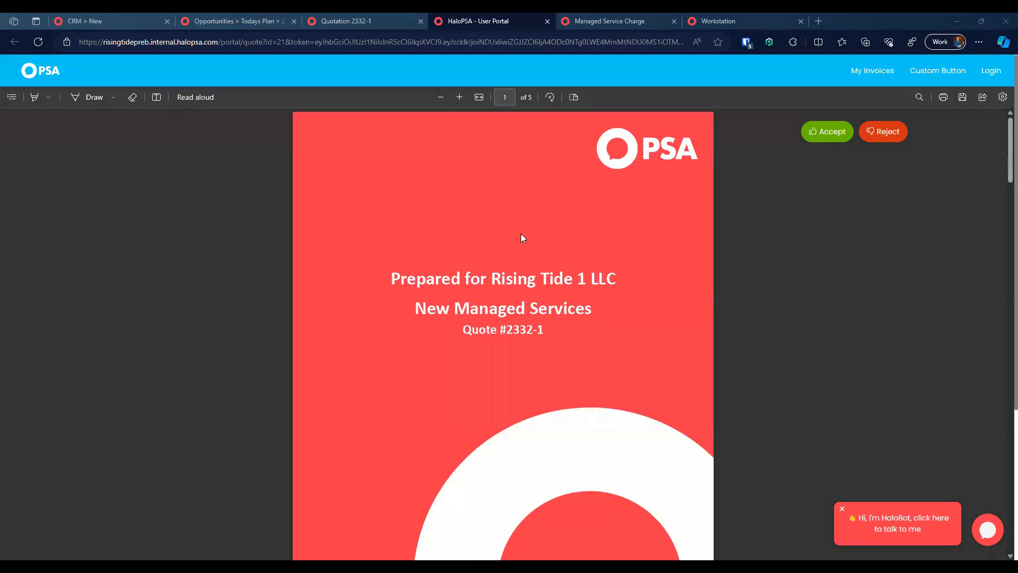
scroll(599, 288, down, 20)
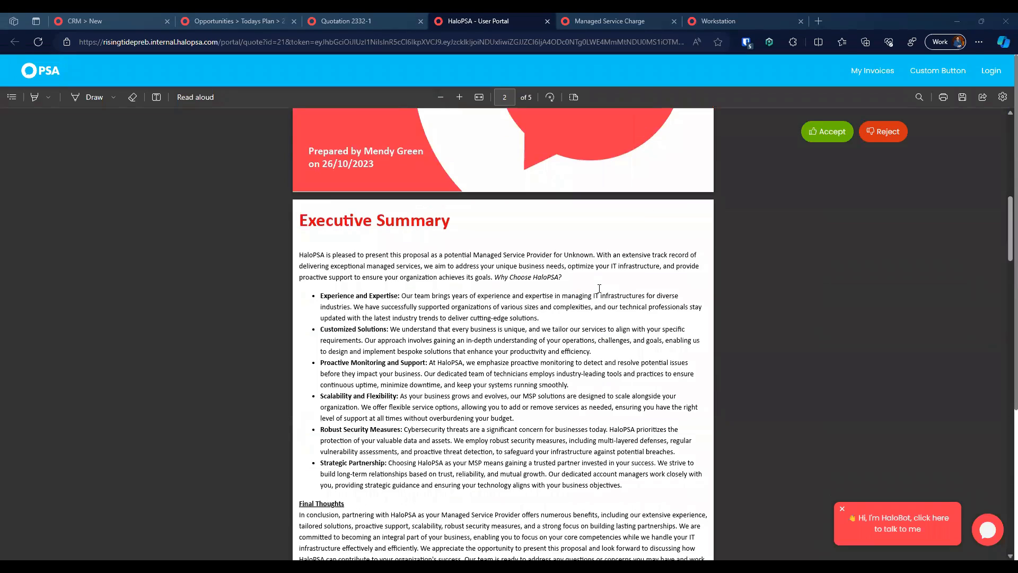
scroll(599, 288, down, 20)
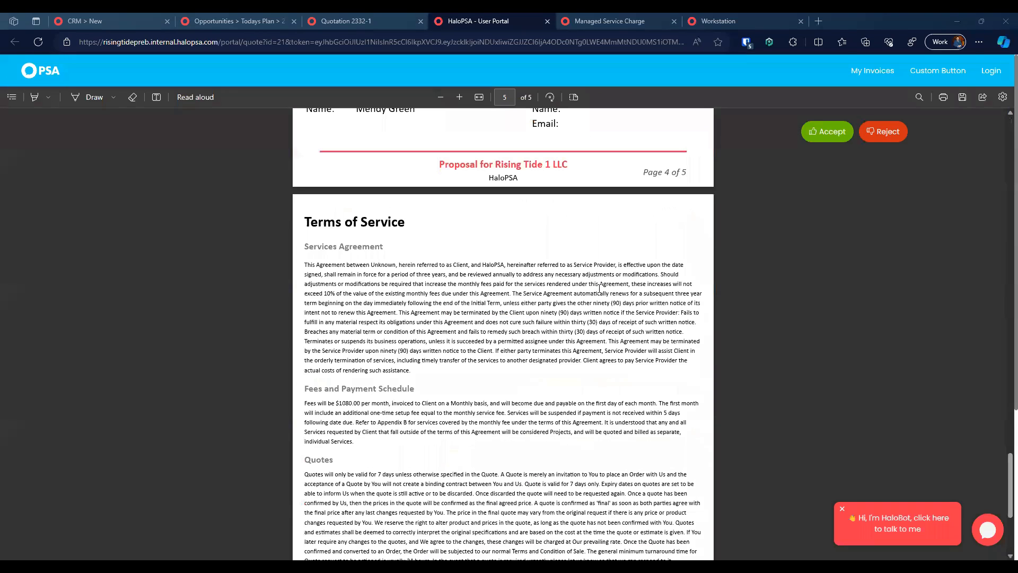
scroll(598, 289, up, 1)
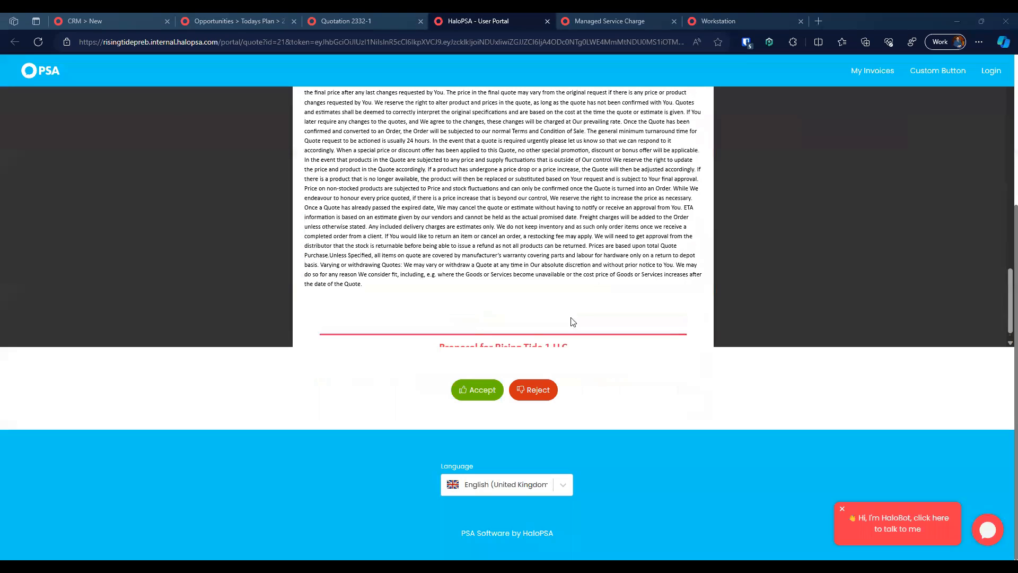
Step: Approve the quote, entering the customer's name, e-mail and comment 'This is a great quote, excited to work with you'
click(475, 391)
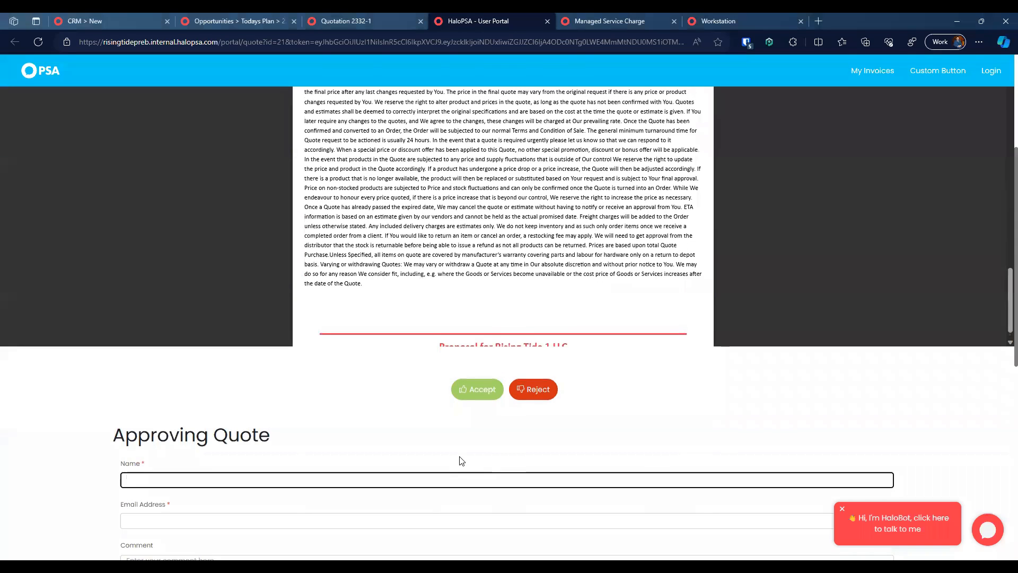
scroll(464, 415, down, 1)
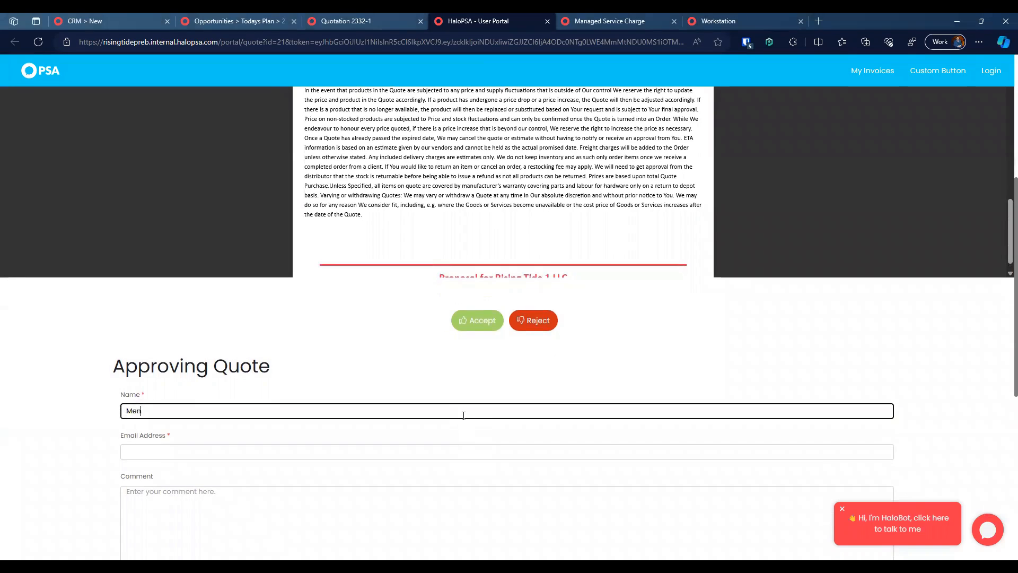
key(Tab)
key(Tab)
scroll(463, 416, down, 3)
text(T)
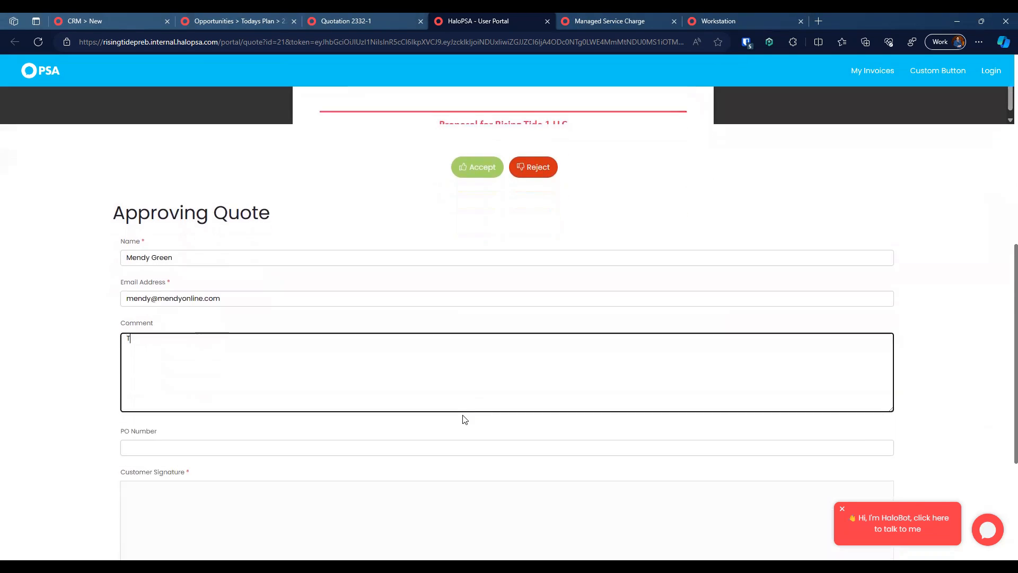
text(his is a great quote, e)
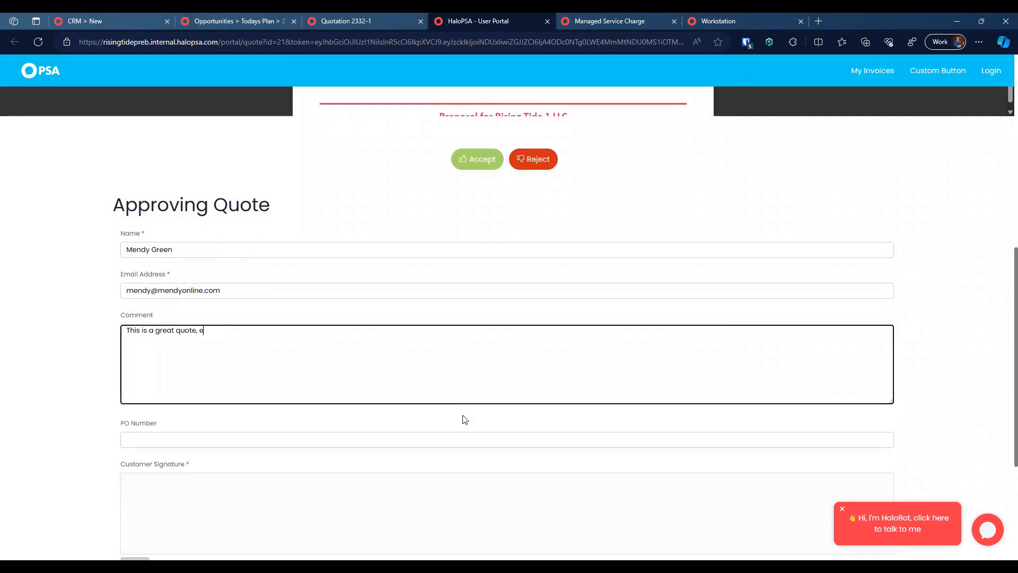
text(xcited to work with you!)
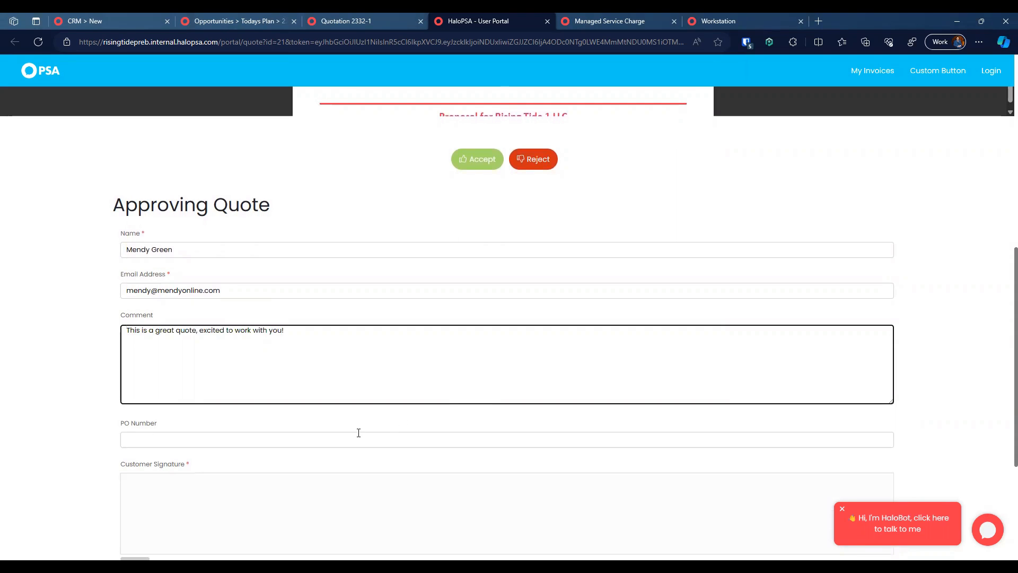
Step: Draw the customer signature in the pad and submit the approval
click(358, 432)
scroll(318, 419, down, 2)
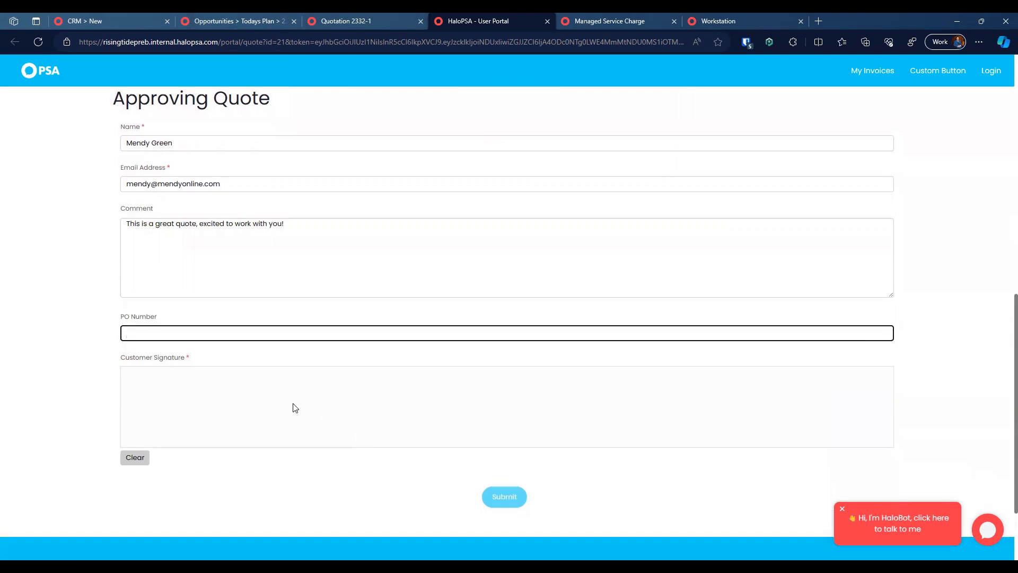
mouse_move(278, 398)
mouse_down()
mouse_move(295, 361)
mouse_move(341, 427)
mouse_up()
drag(375, 382, 578, 391)
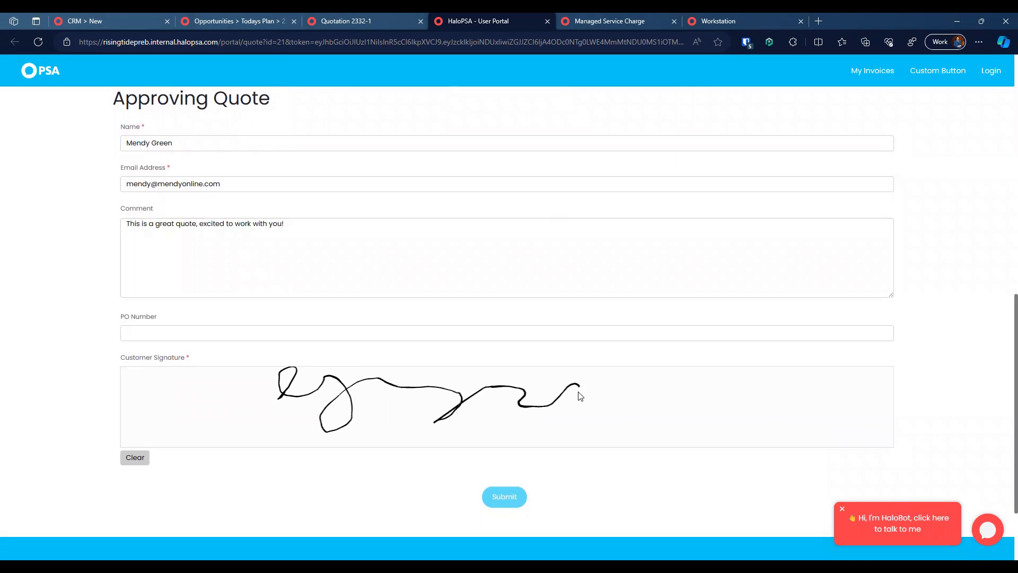
click(504, 496)
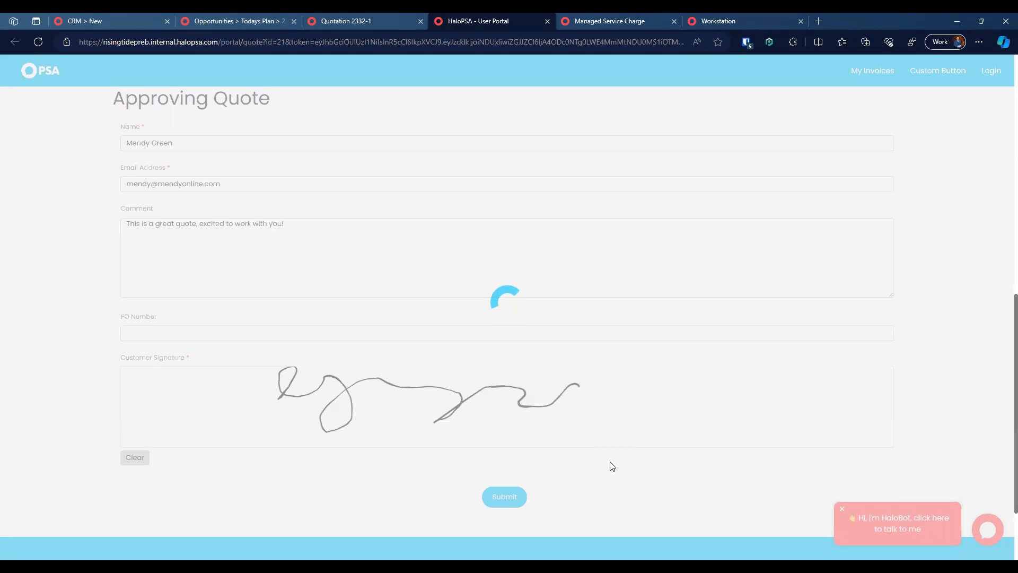
Step: Refresh the accepted Quotation 2332-1, generate Sales Order 8 from it, and open the order
click(363, 20)
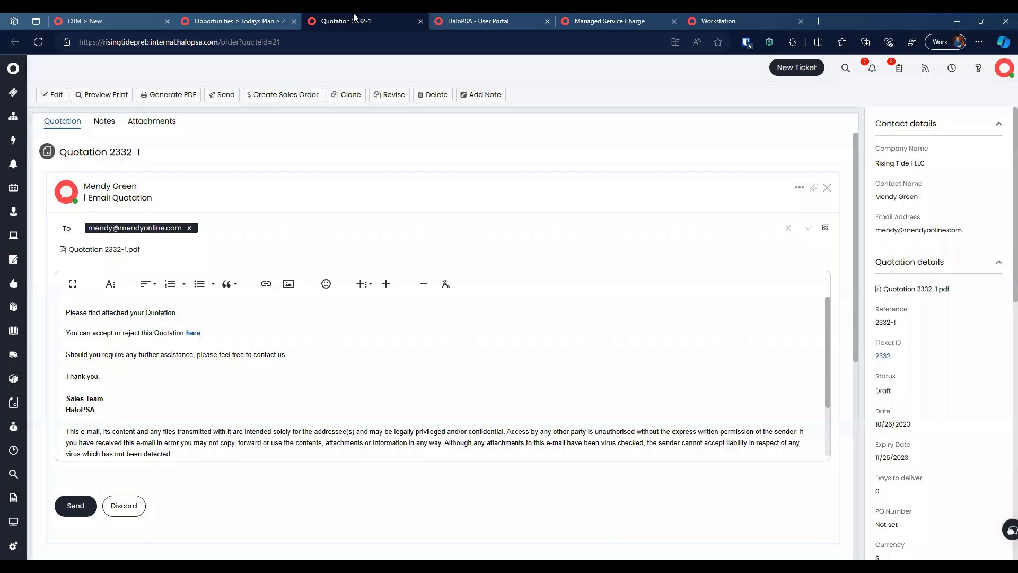
click(827, 188)
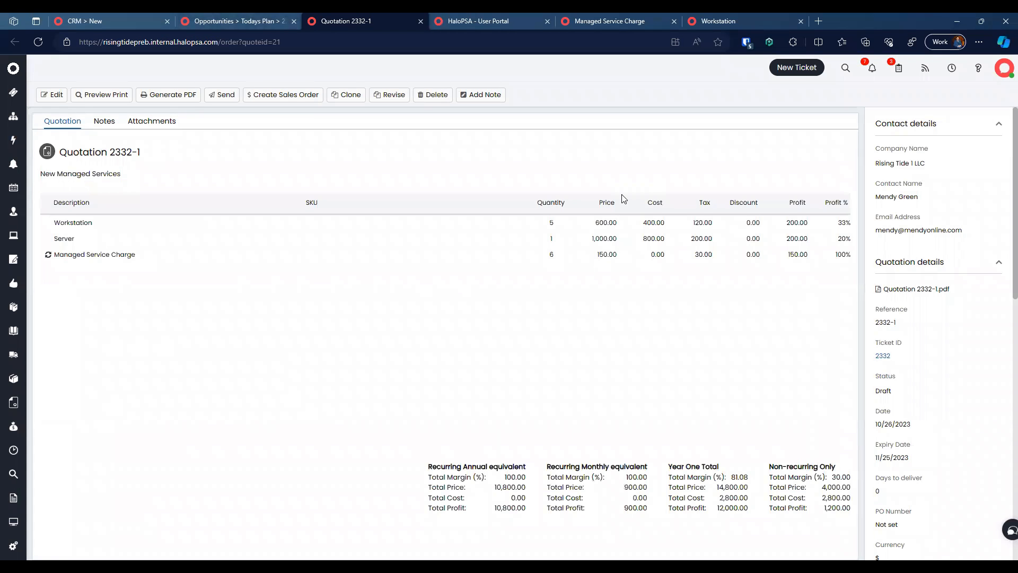
click(38, 41)
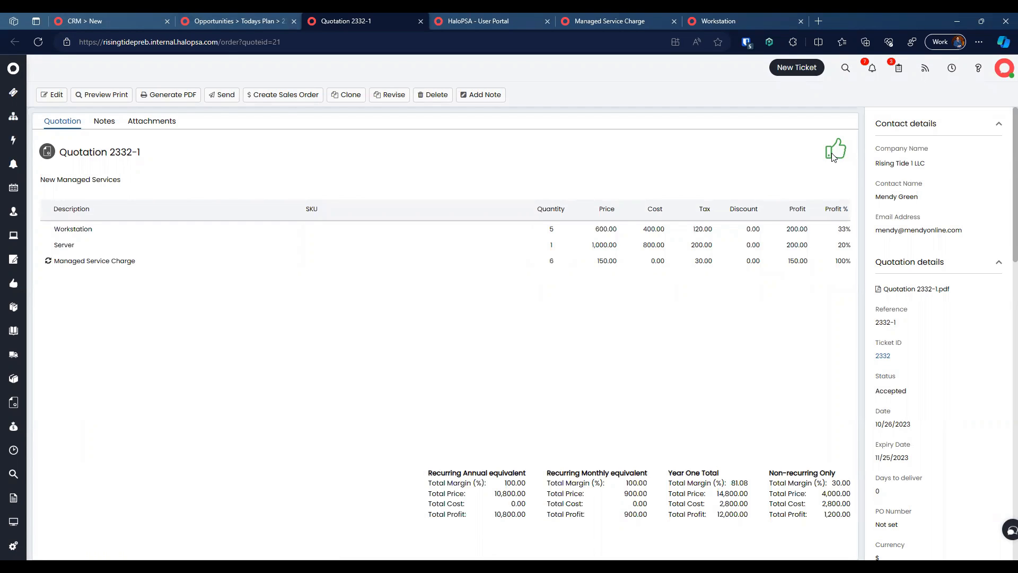
click(294, 98)
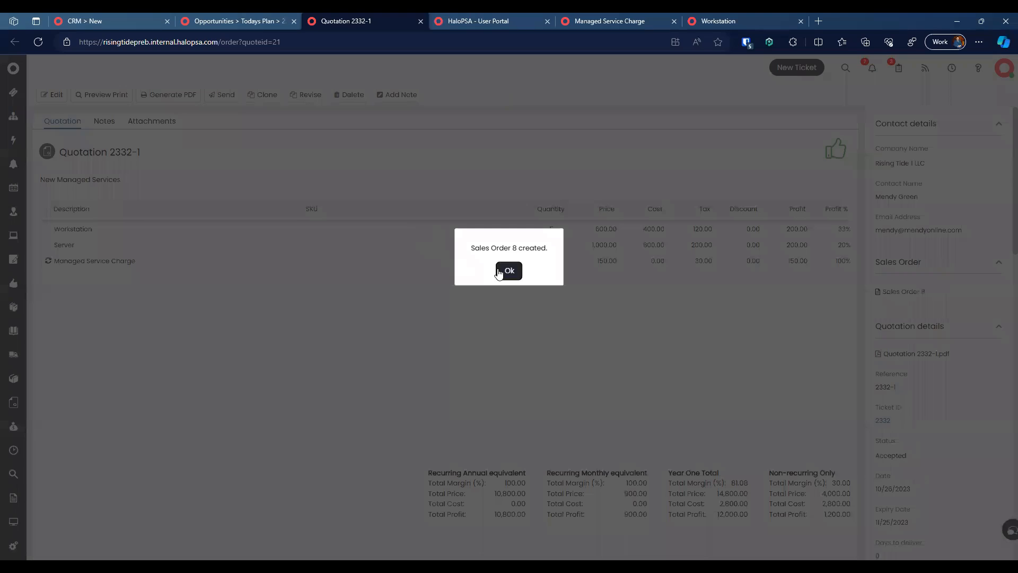
click(498, 269)
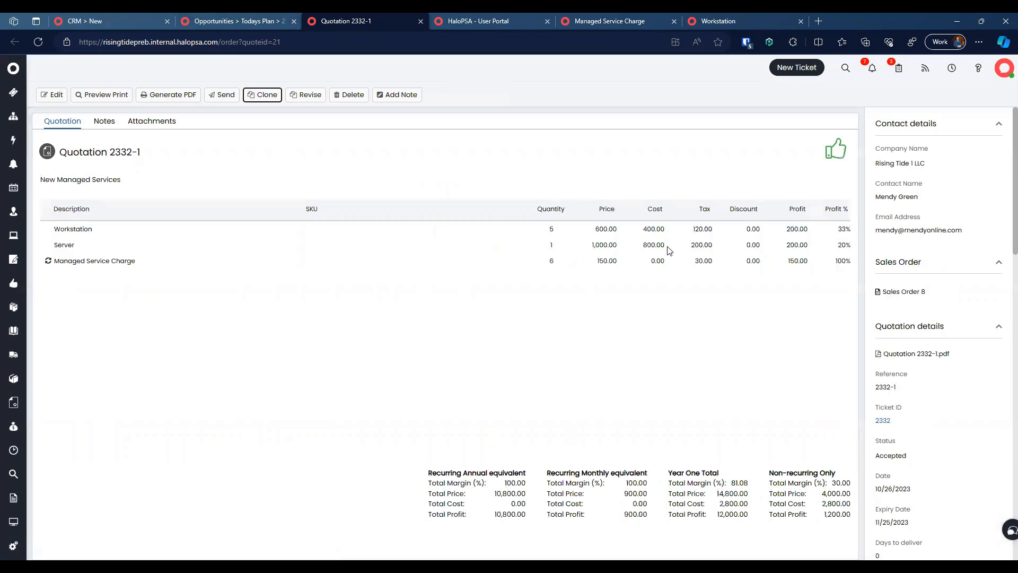
click(901, 292)
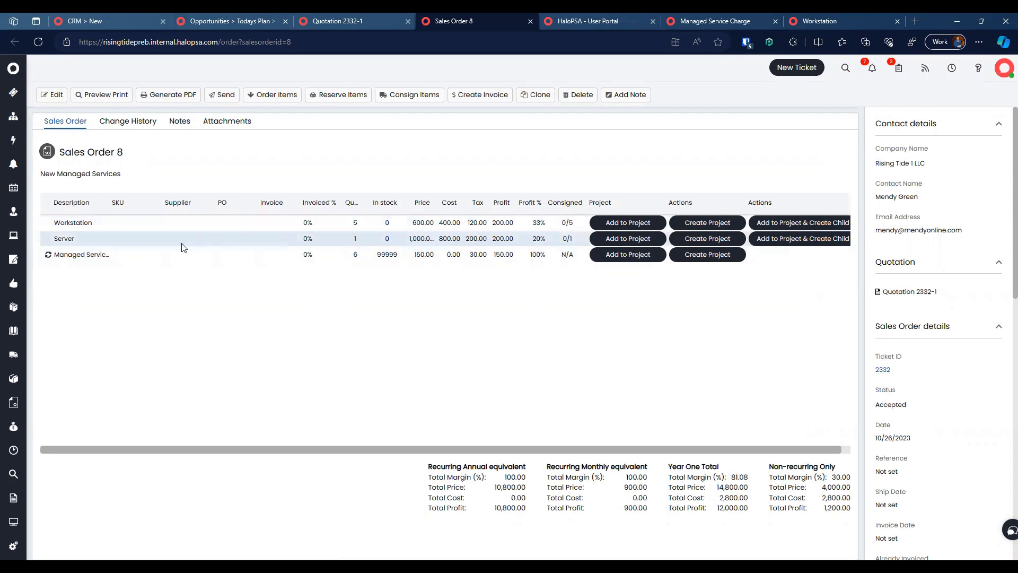
Step: Create projects for the Managed Service Charge, Server and Workstation lines of Sales Order 8
click(704, 255)
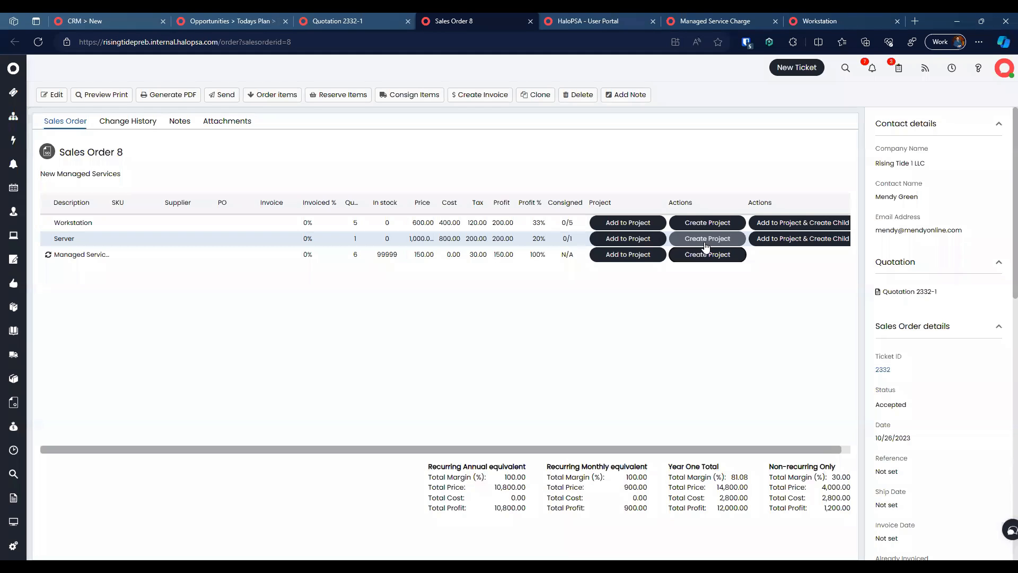
click(705, 243)
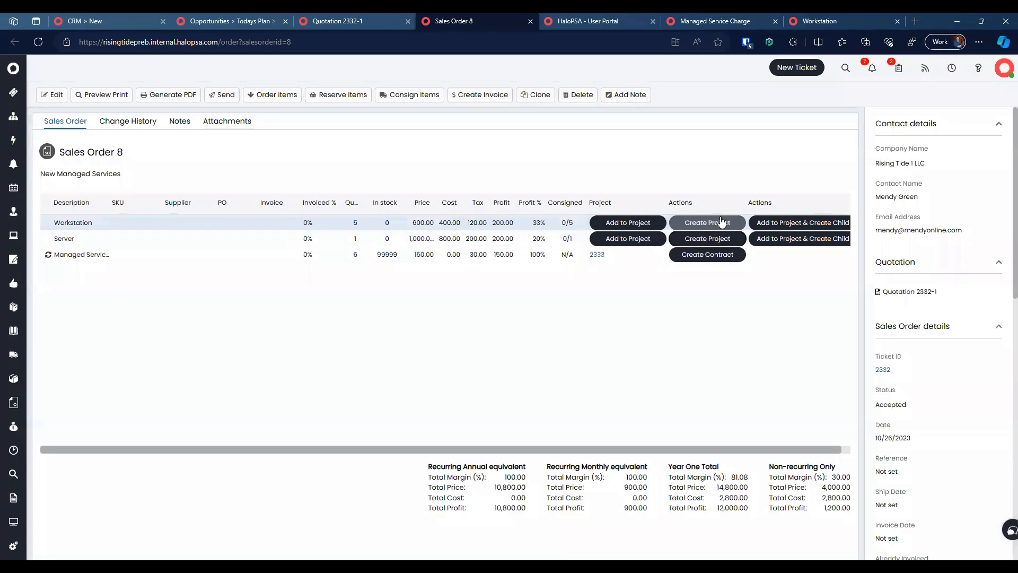
click(722, 221)
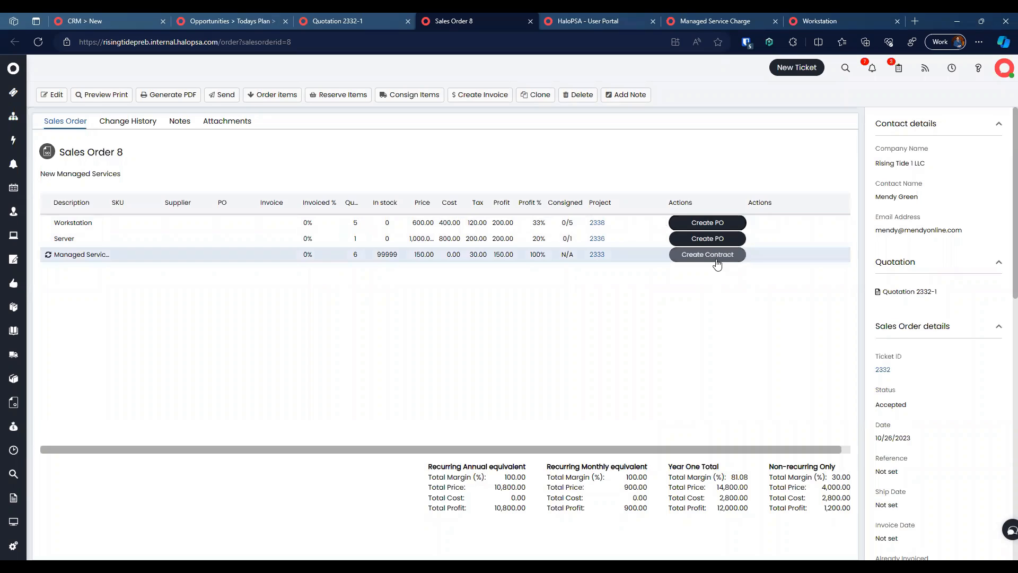
click(716, 227)
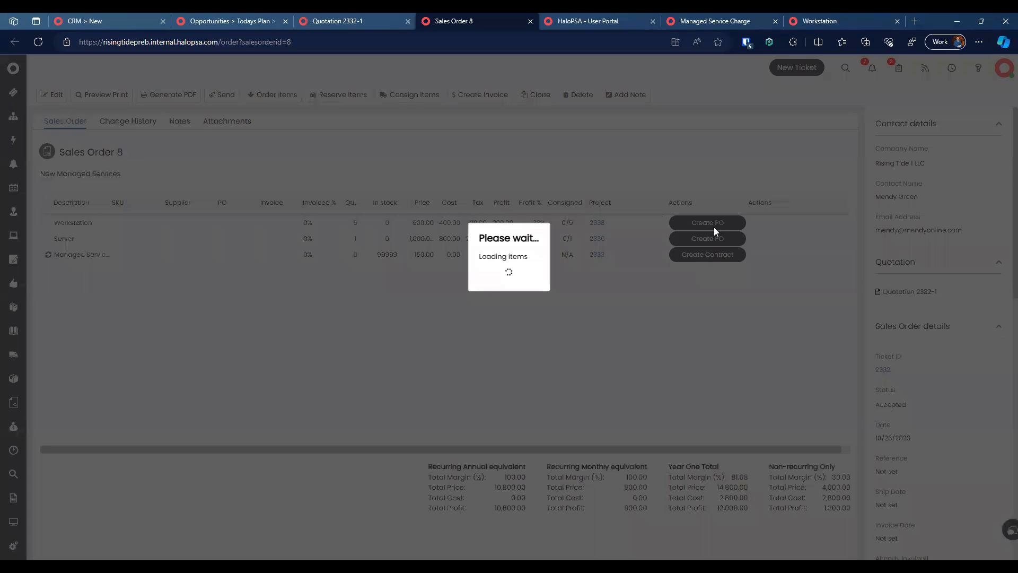
Step: Order the workstations from supplier Dell on a New Order purchase order
click(410, 312)
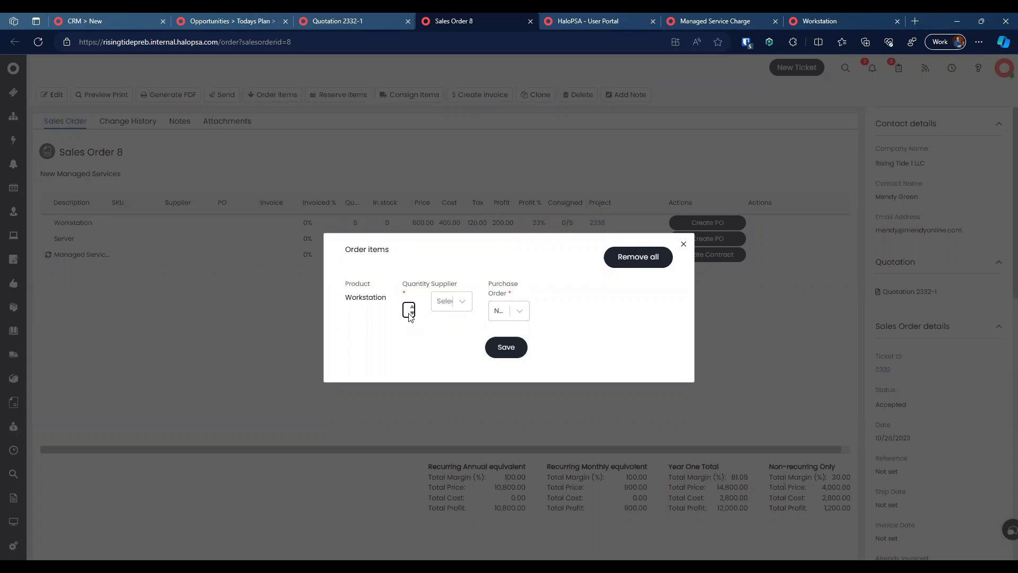
click(454, 308)
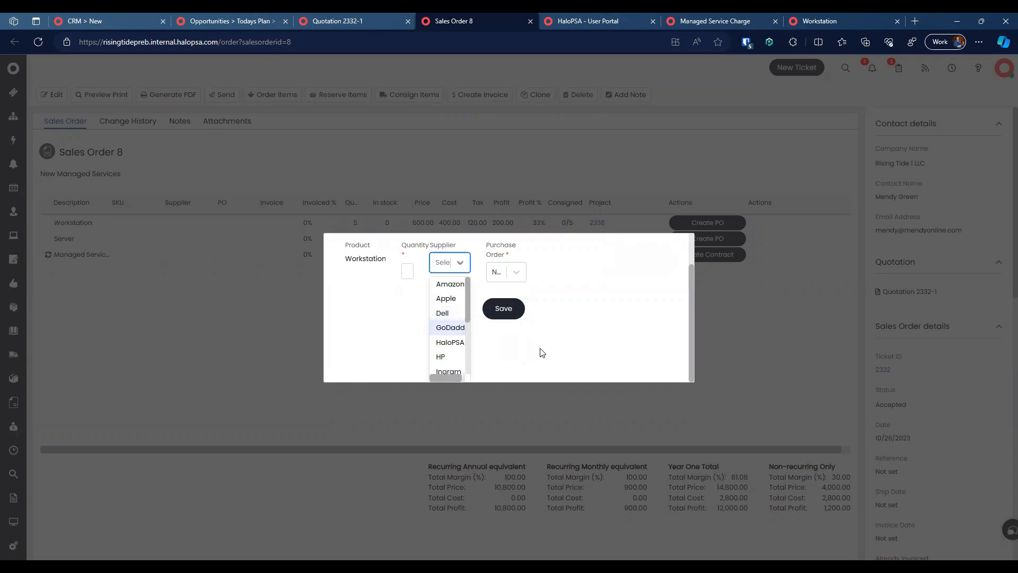
click(591, 342)
click(455, 302)
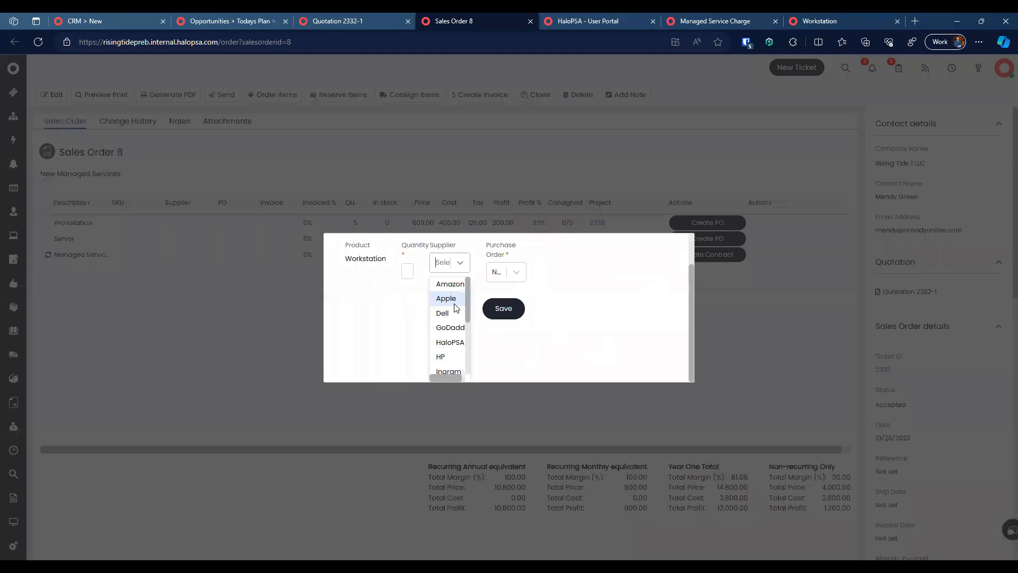
click(388, 287)
click(405, 308)
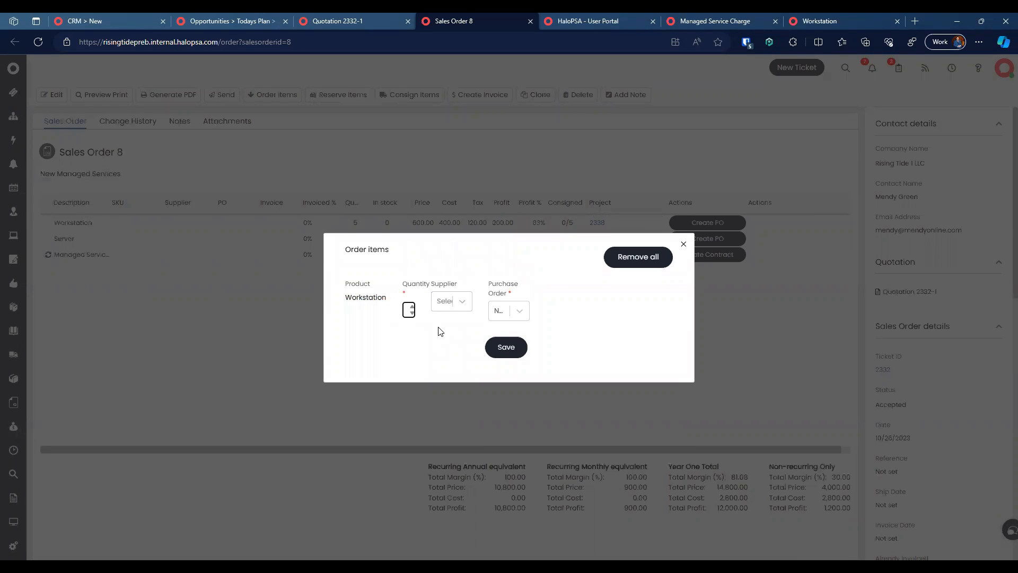
click(518, 311)
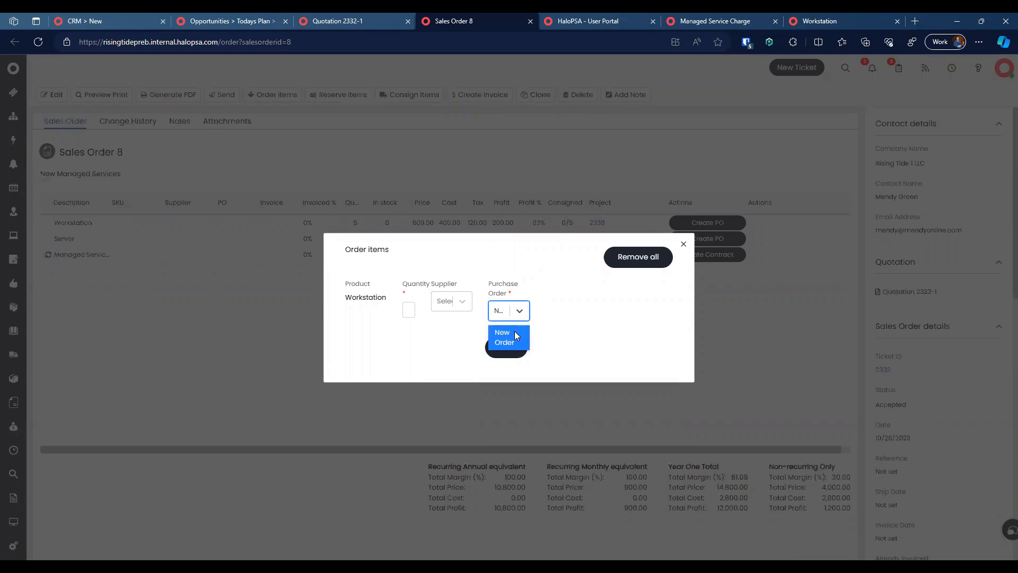
click(447, 295)
click(444, 312)
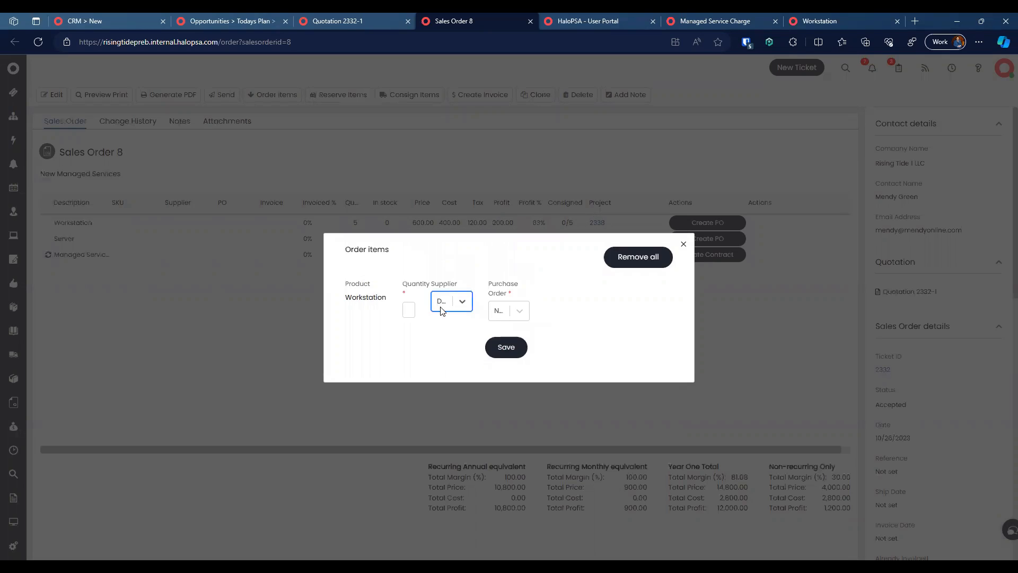
click(408, 308)
click(505, 347)
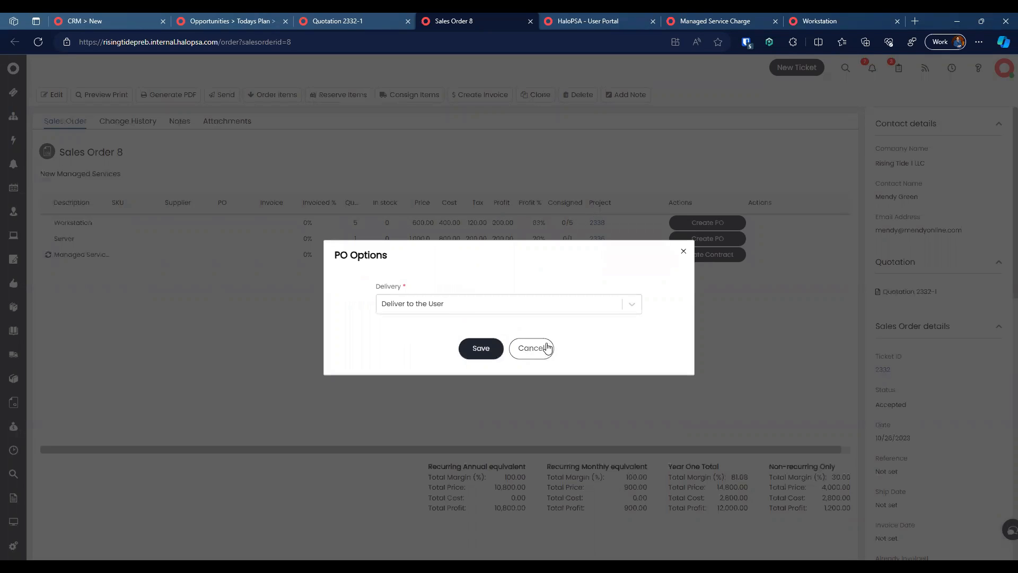
Step: Set the purchase order delivery to 'Deliver to us' and save, creating R2332-1
click(473, 294)
click(493, 308)
click(482, 365)
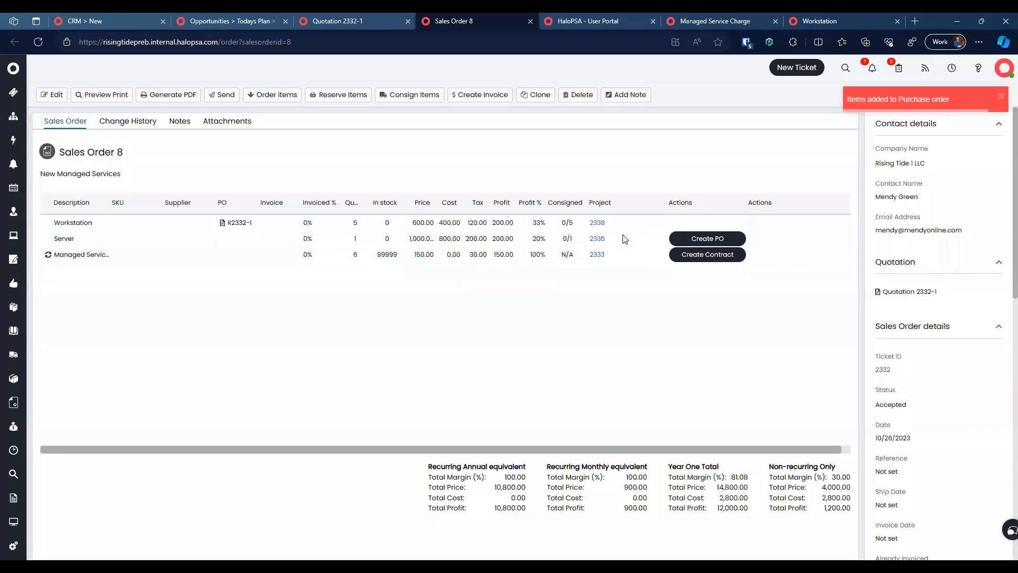
Step: Abandon a first attempt at the server's purchase order and reload Sales Order 8
click(676, 240)
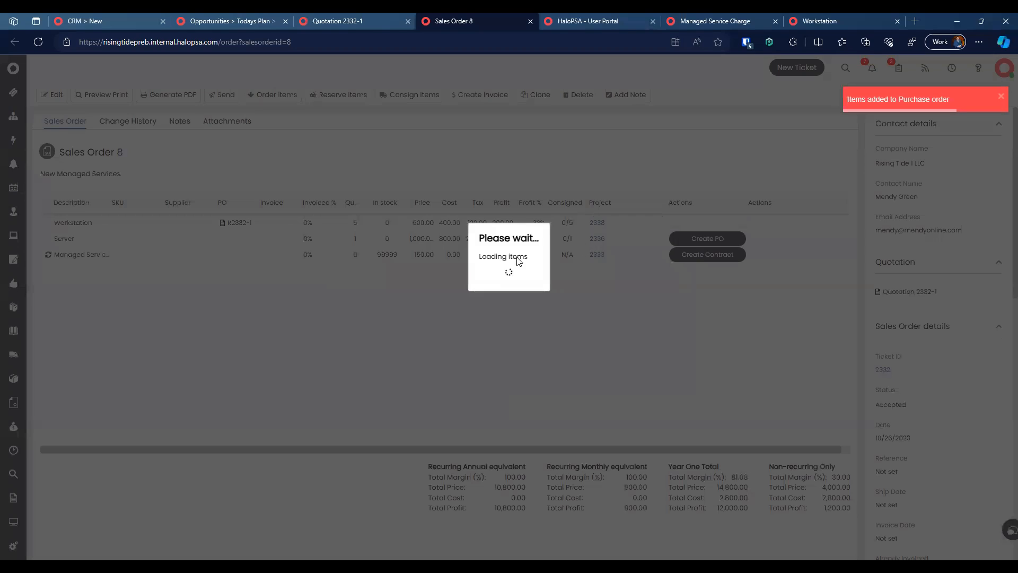
click(499, 313)
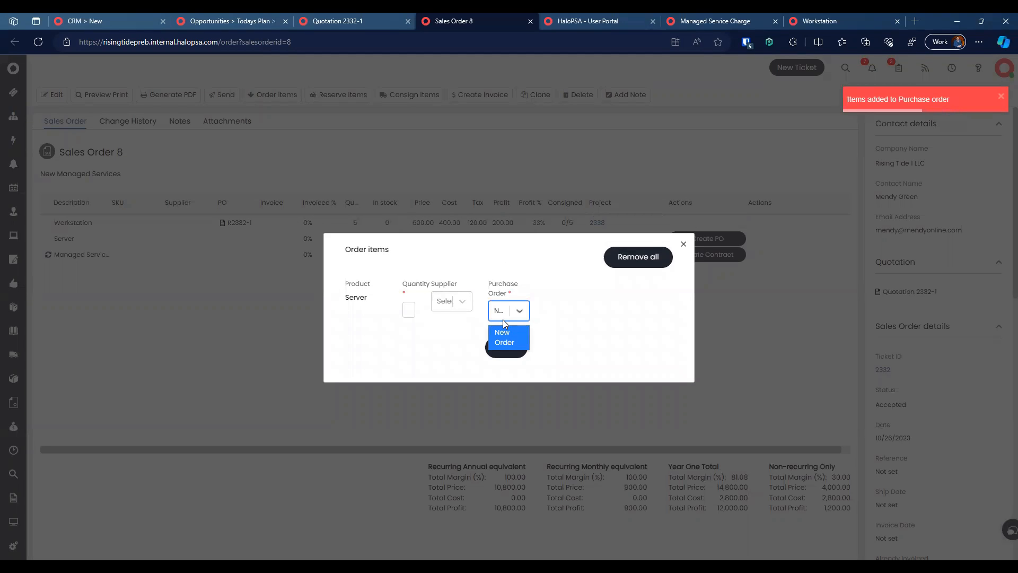
click(594, 312)
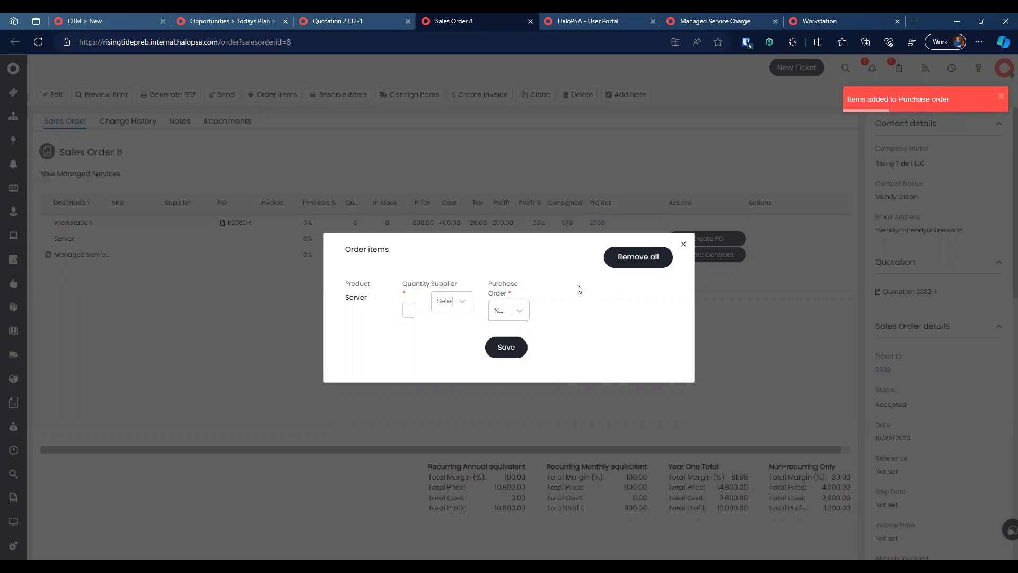
click(684, 245)
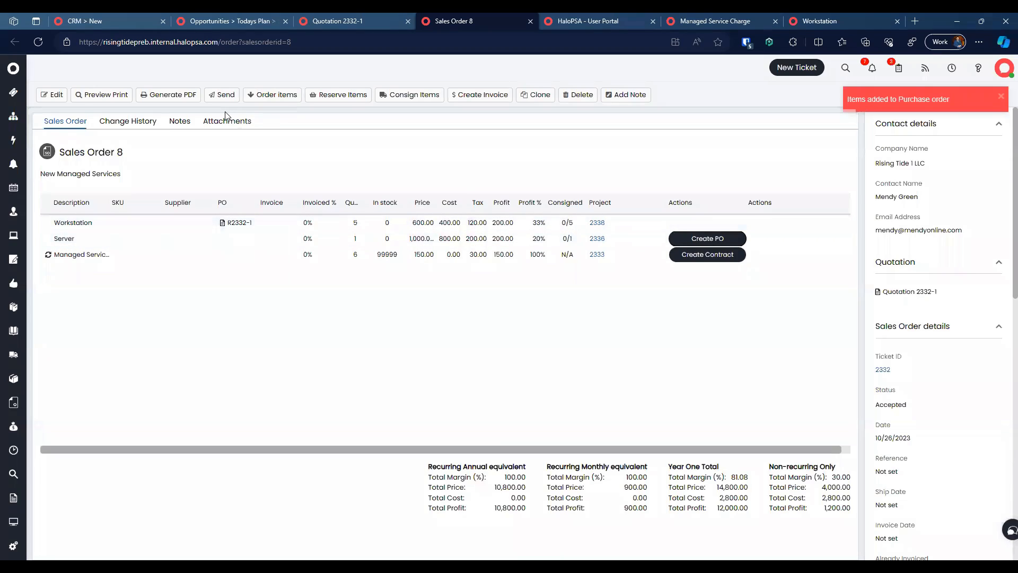
click(39, 42)
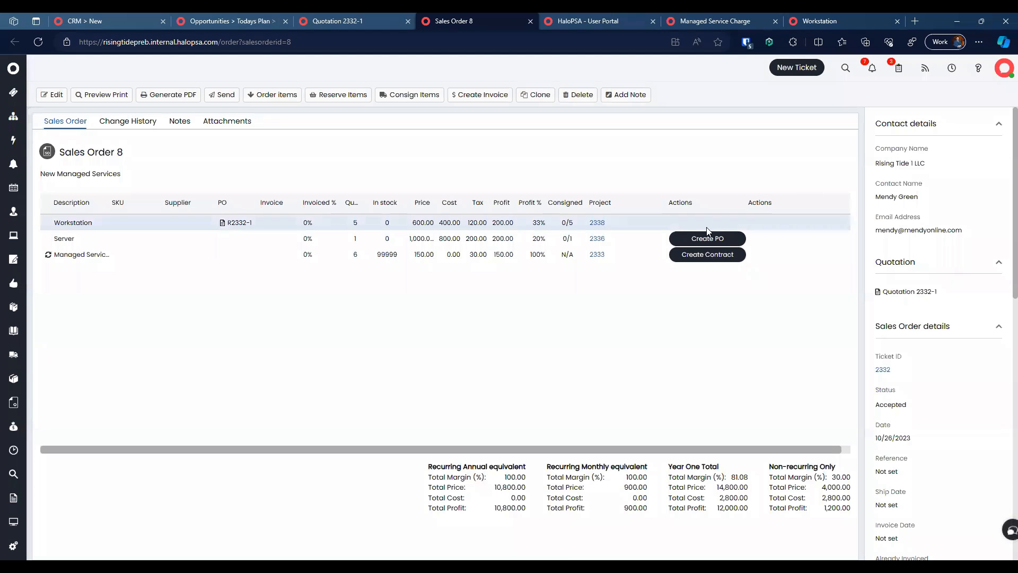
Step: Put the server on a new Dell purchase order delivered to us, giving R2332-2
click(695, 236)
click(511, 311)
click(501, 335)
click(409, 310)
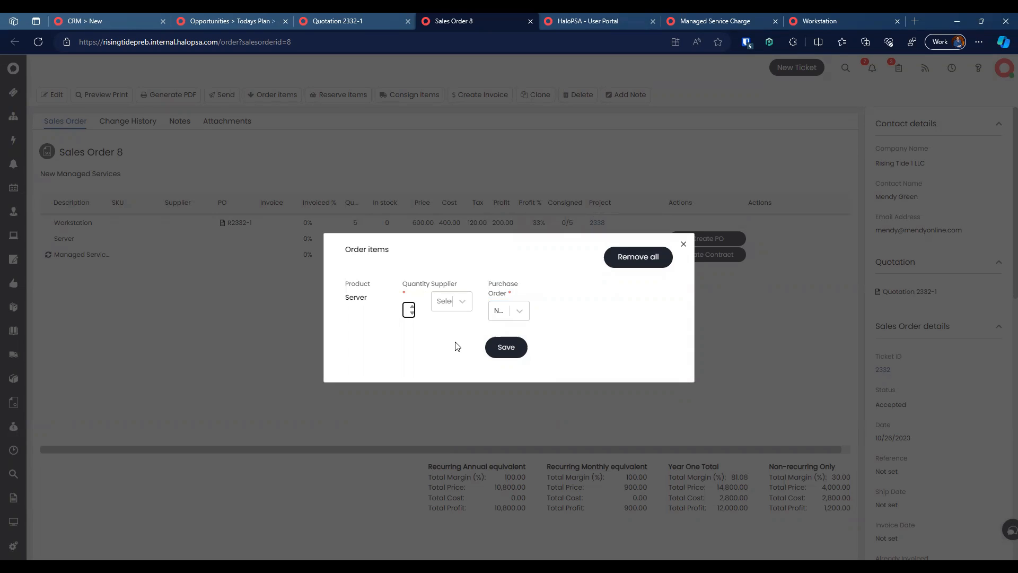
click(441, 303)
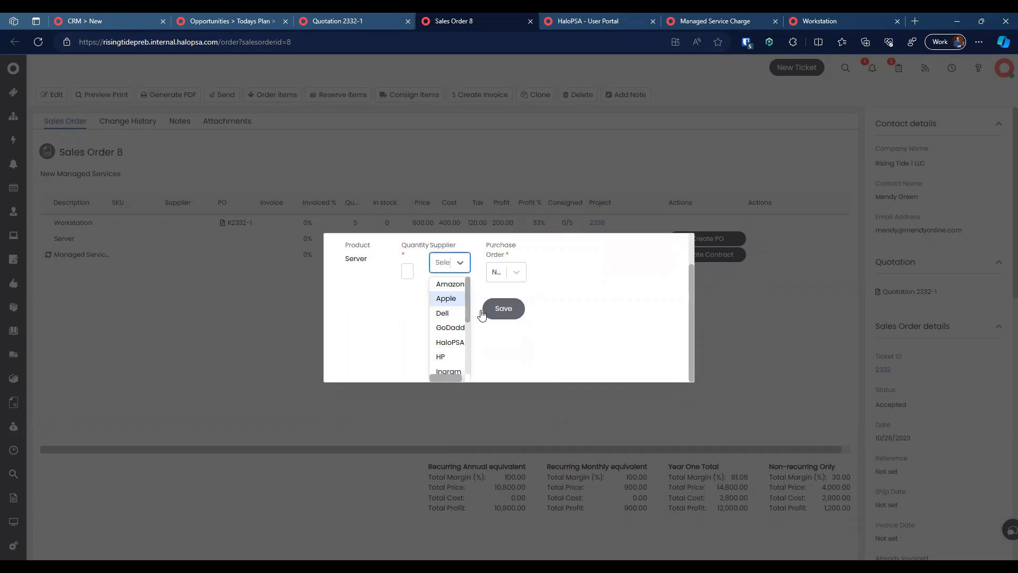
text(del)
key(Return)
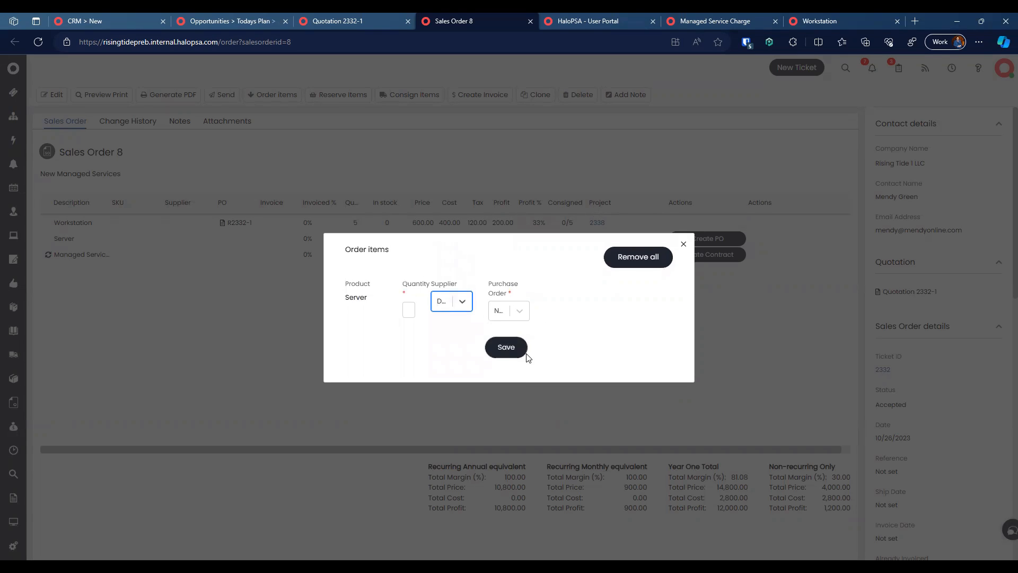
click(516, 356)
click(486, 300)
click(453, 311)
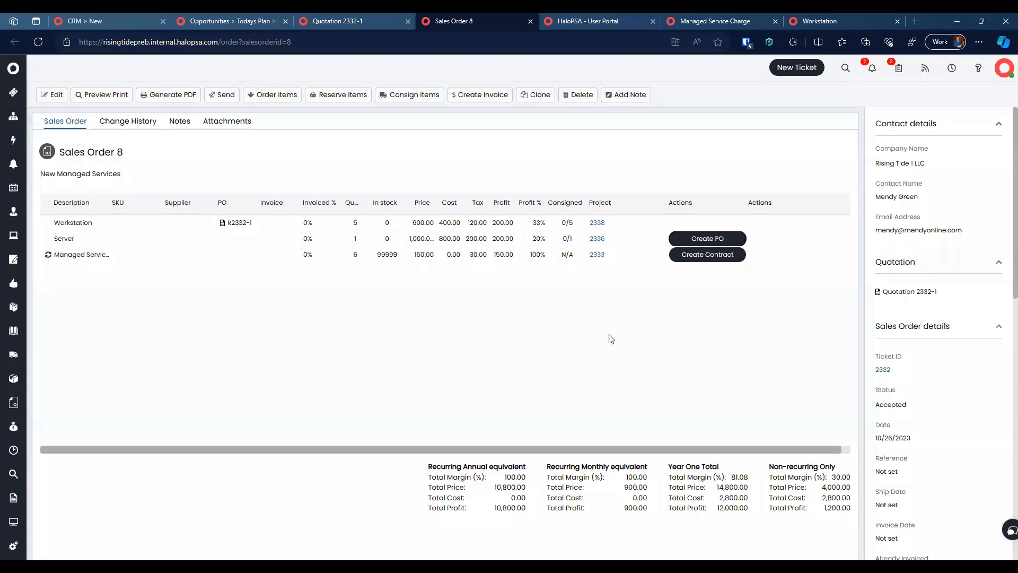
click(700, 262)
click(459, 206)
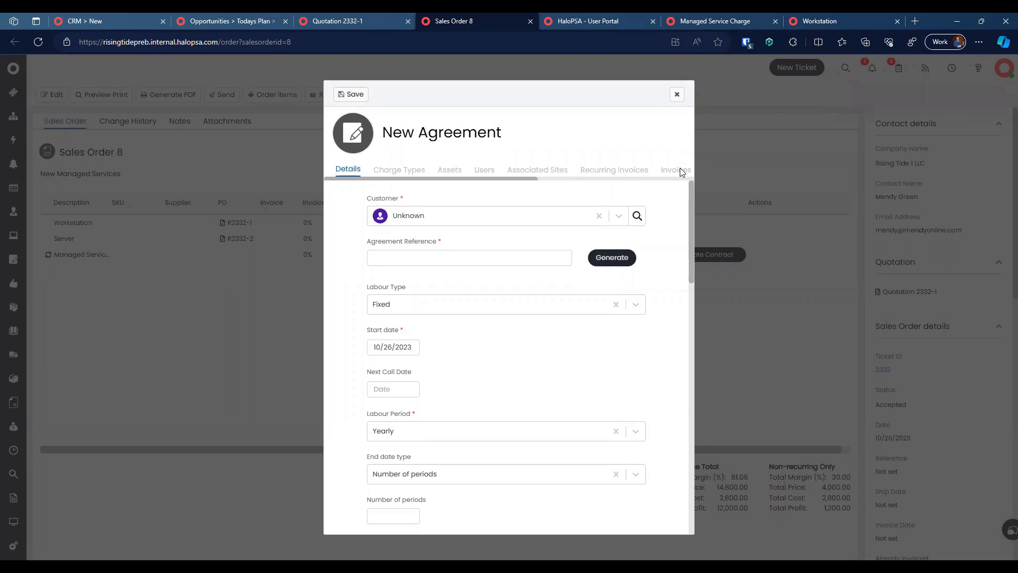
click(733, 145)
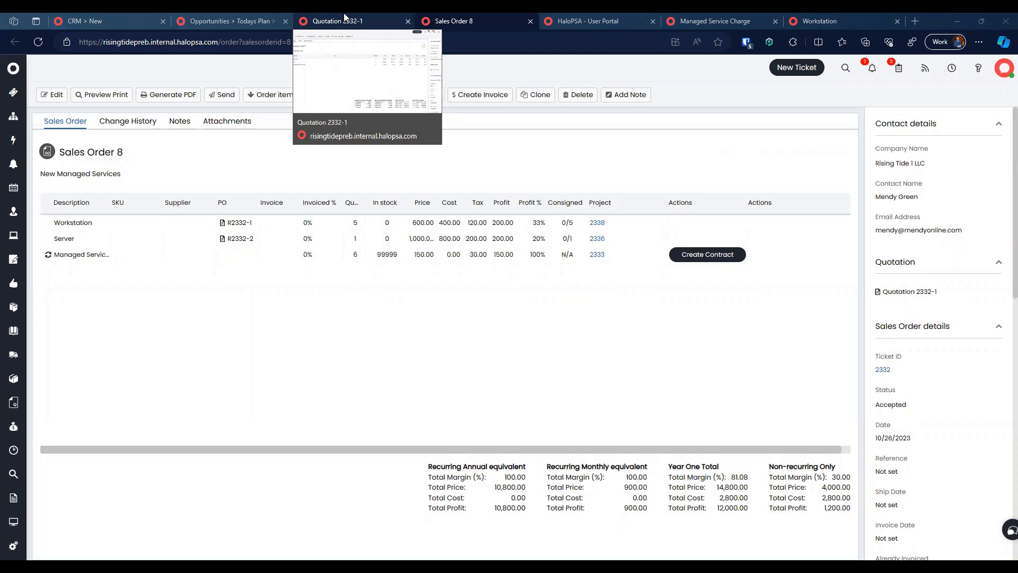
Step: From opportunity 2332, create and save a new customer record for Rising Tide 1 LLC
click(251, 20)
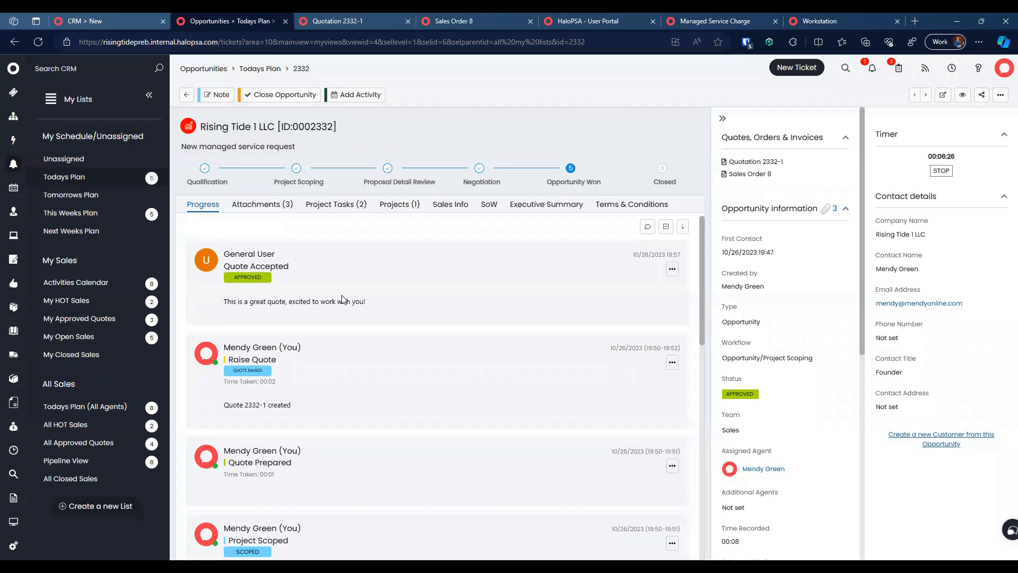
click(40, 41)
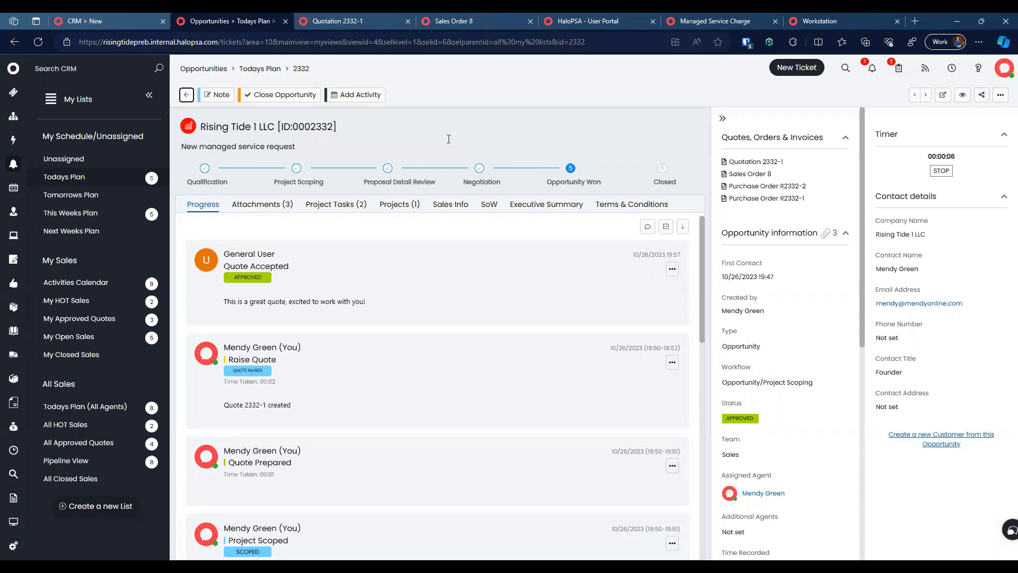
click(940, 435)
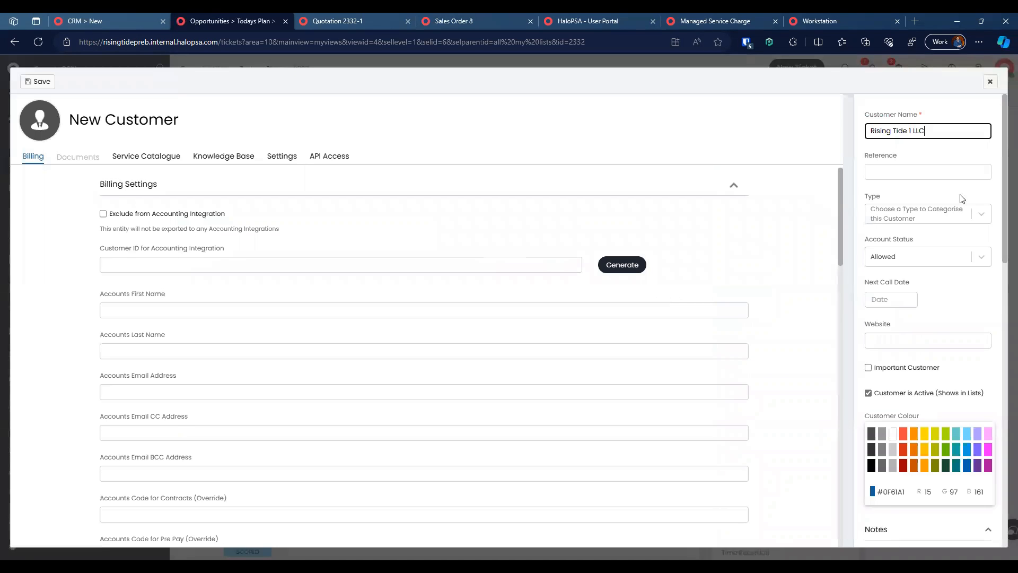
scroll(958, 191, down, 9)
scroll(957, 202, down, 1)
scroll(913, 358, down, 2)
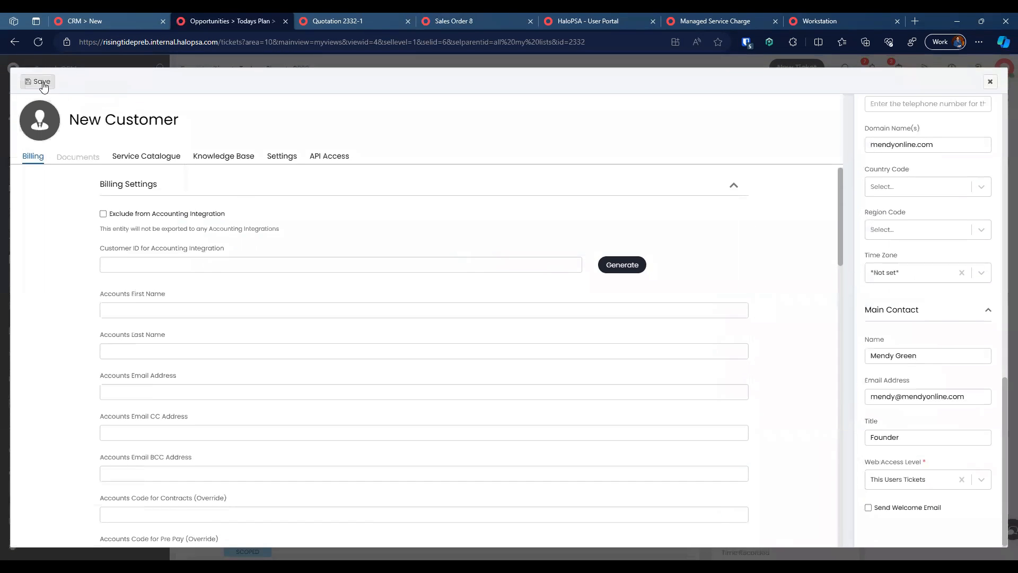
click(42, 82)
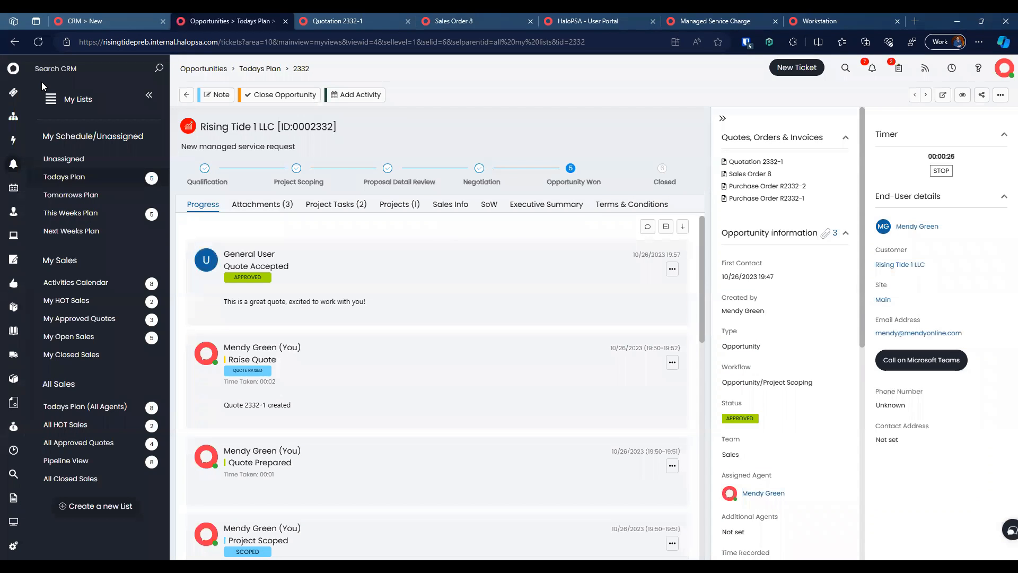
Step: Refresh the Quotation 2332-1 and Sales Order 8 pages
click(339, 21)
click(38, 41)
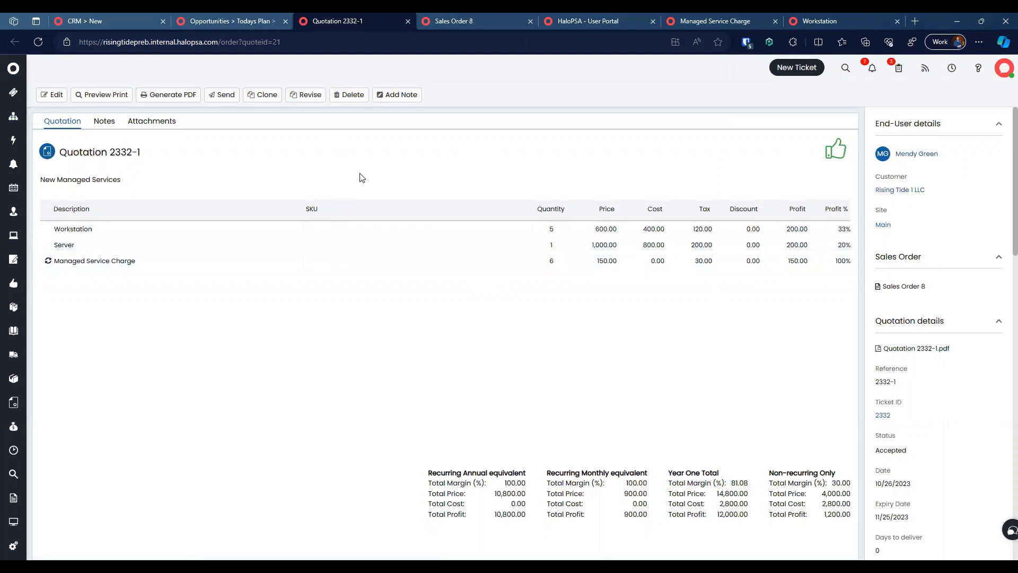
click(462, 16)
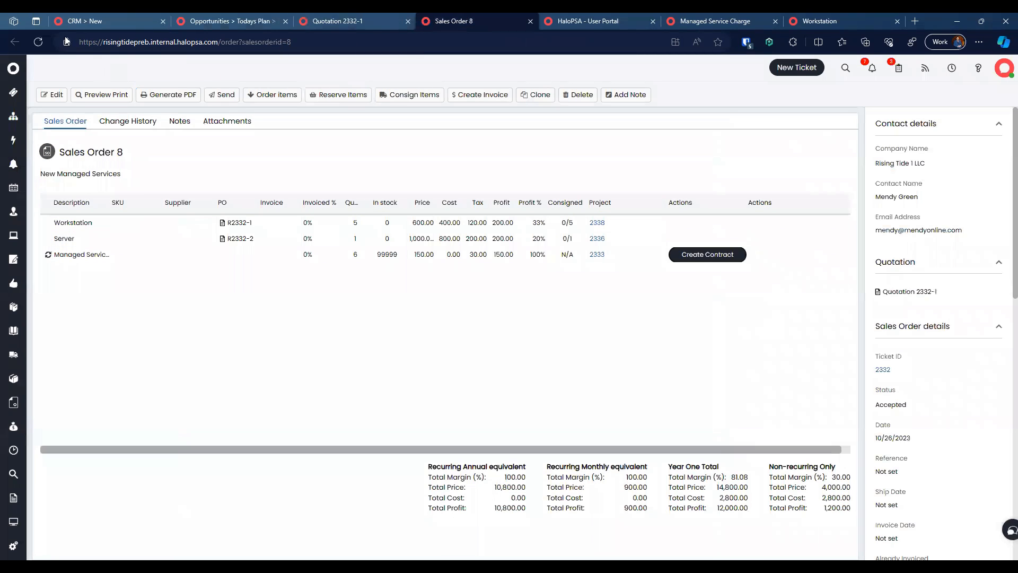
click(41, 42)
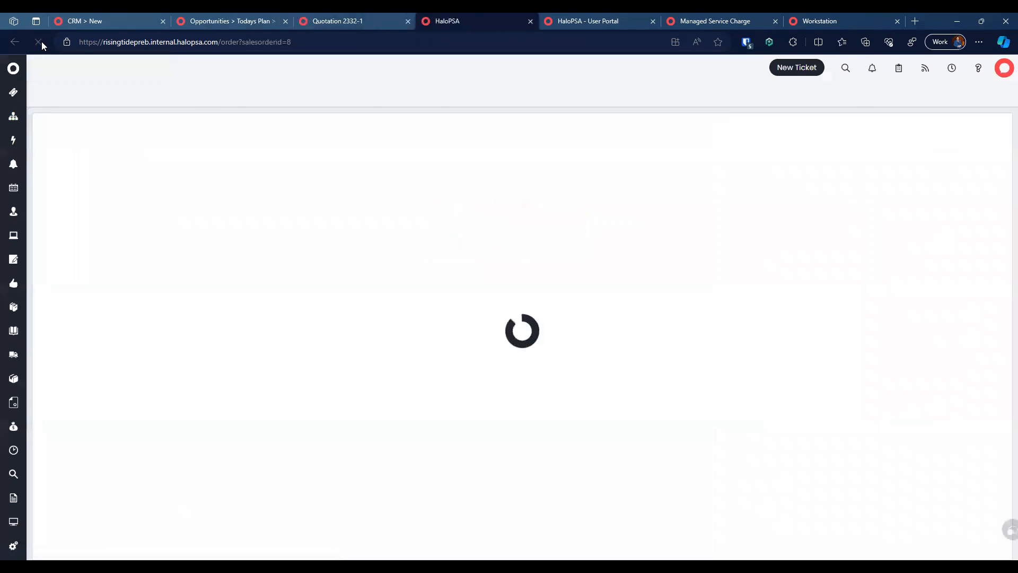
Step: Set Sales Order 8's company name to Rising Tide 1 LLC and save
click(52, 94)
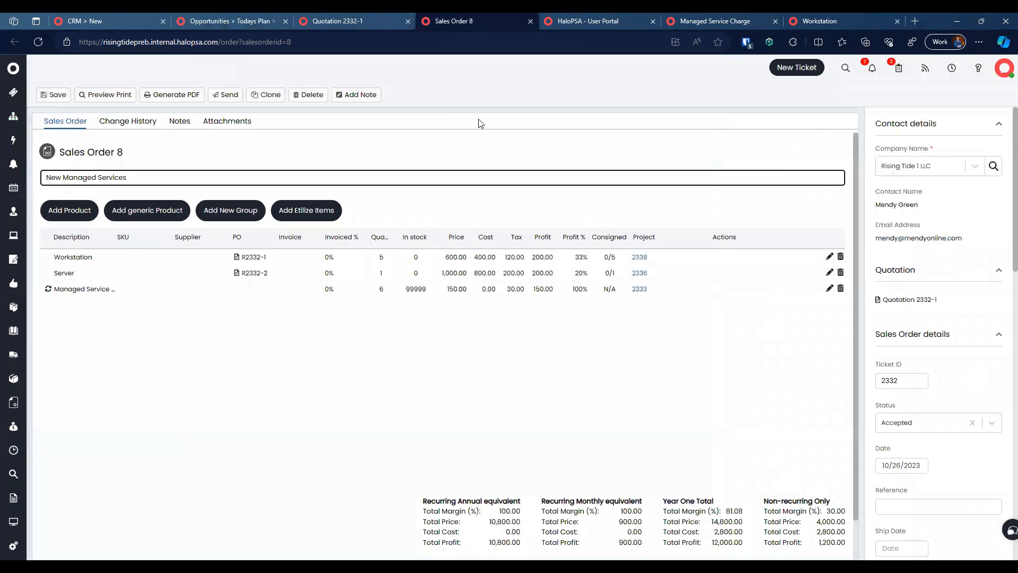
key(Tab)
text(rising tide)
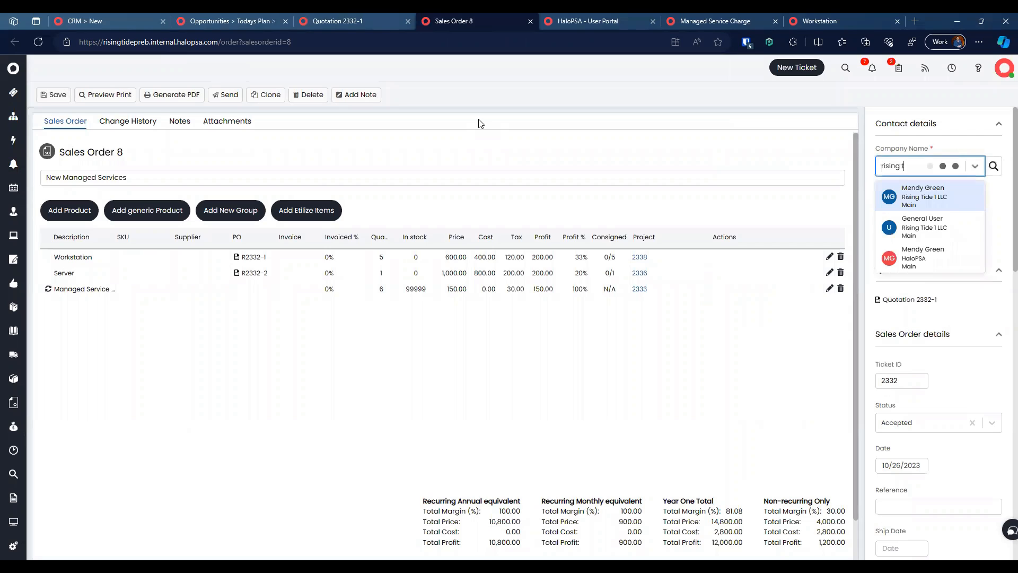
click(922, 201)
click(56, 95)
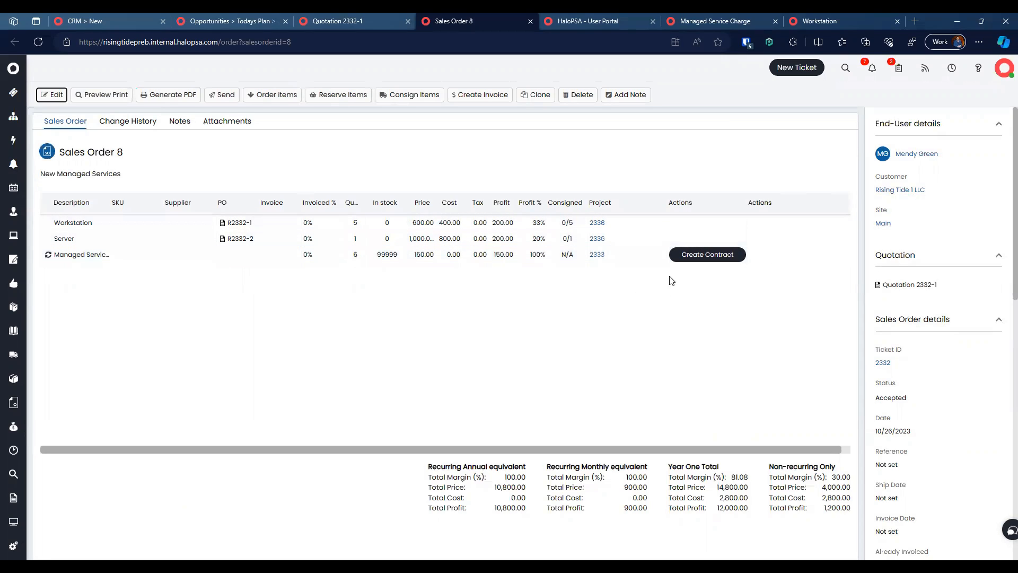
Step: Start a contract for Rising Tide 1 LLC with a generated reference, Fixed labour, and Monthly period
click(672, 255)
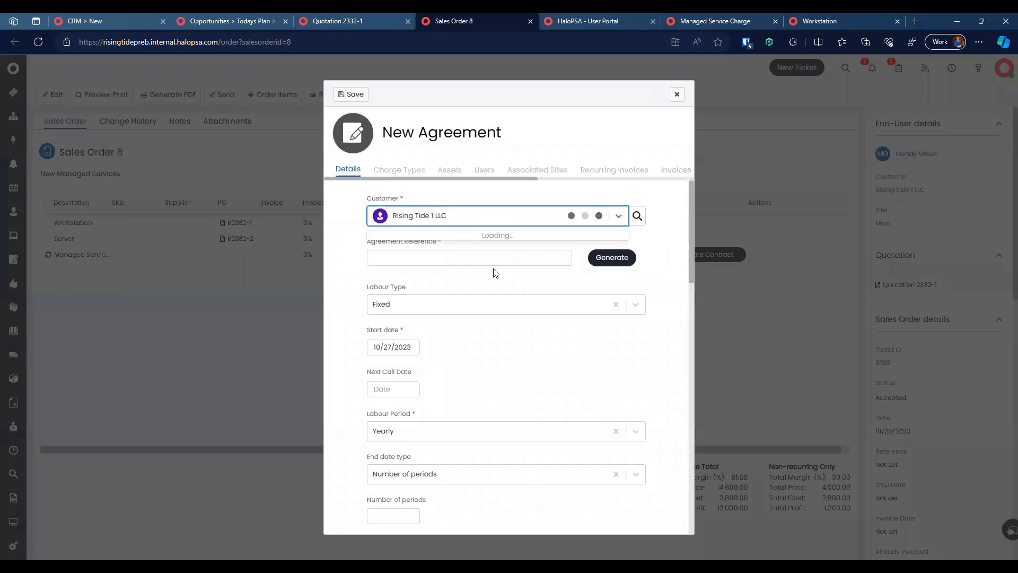
click(341, 211)
click(443, 254)
click(610, 258)
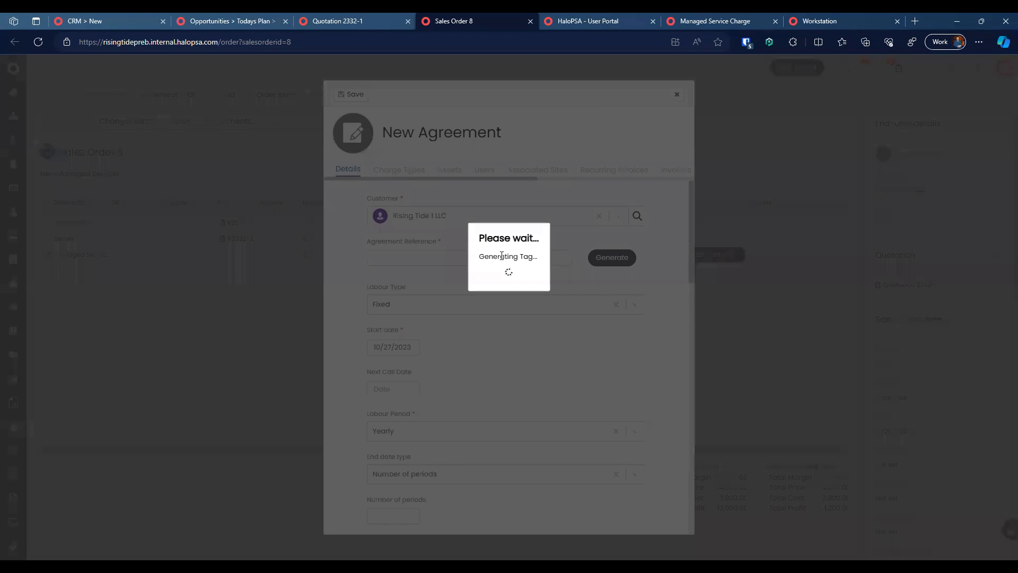
click(483, 305)
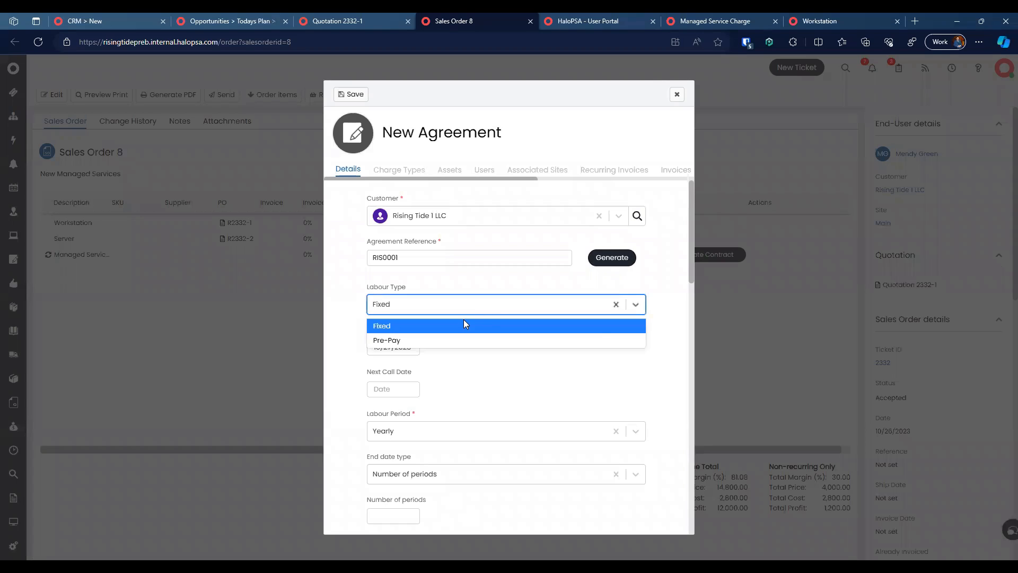
click(465, 324)
scroll(484, 333, down, 1)
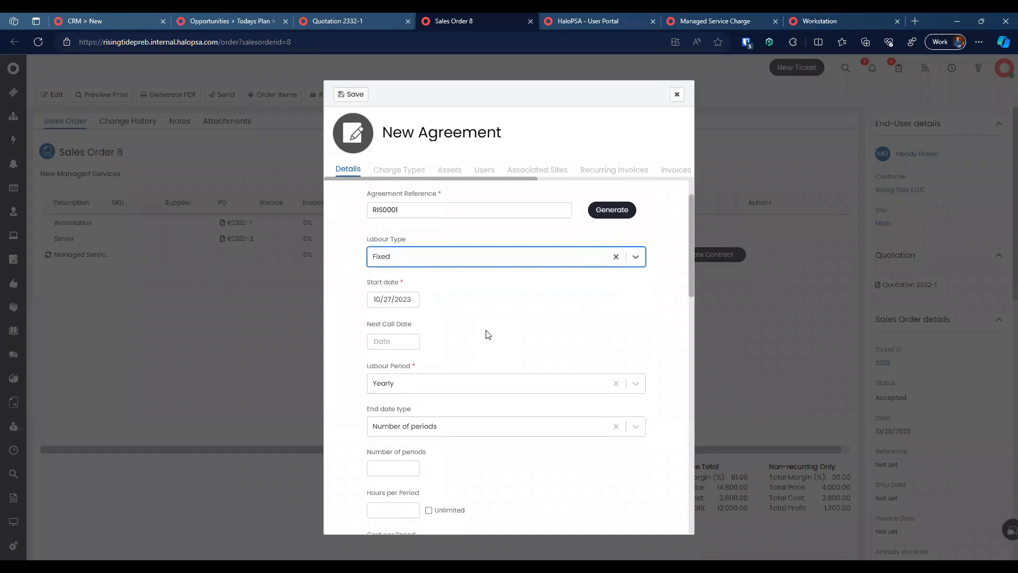
click(468, 373)
text(6)
key(Return)
text(month)
key(Down)
key(Return)
text(month)
key(Return)
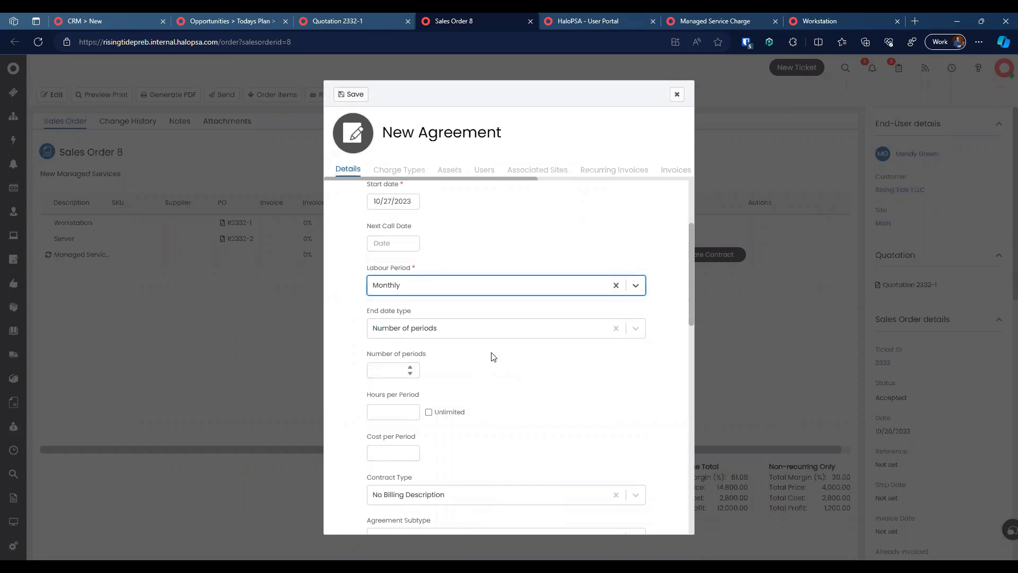
Step: Give the agreement No end date and unlimited hours per period
click(475, 327)
click(424, 375)
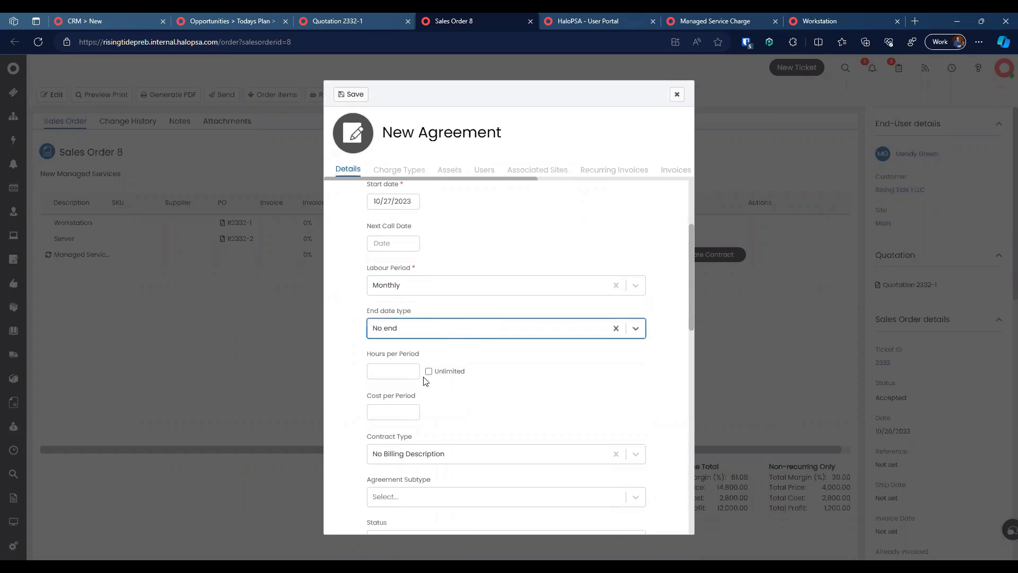
scroll(486, 359, down, 2)
click(436, 243)
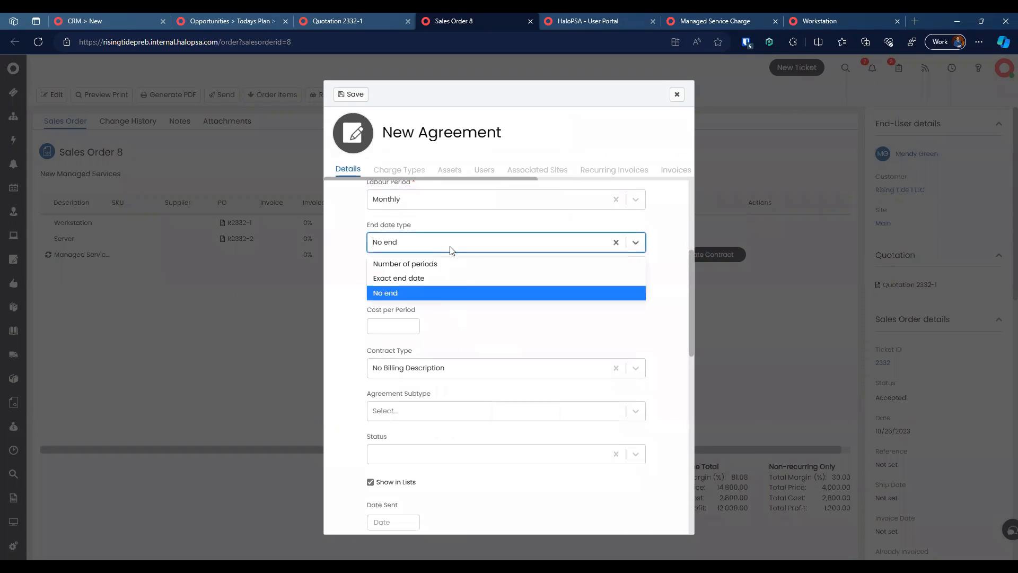
click(448, 294)
click(435, 289)
scroll(469, 320, down, 1)
click(398, 285)
scroll(494, 318, down, 1)
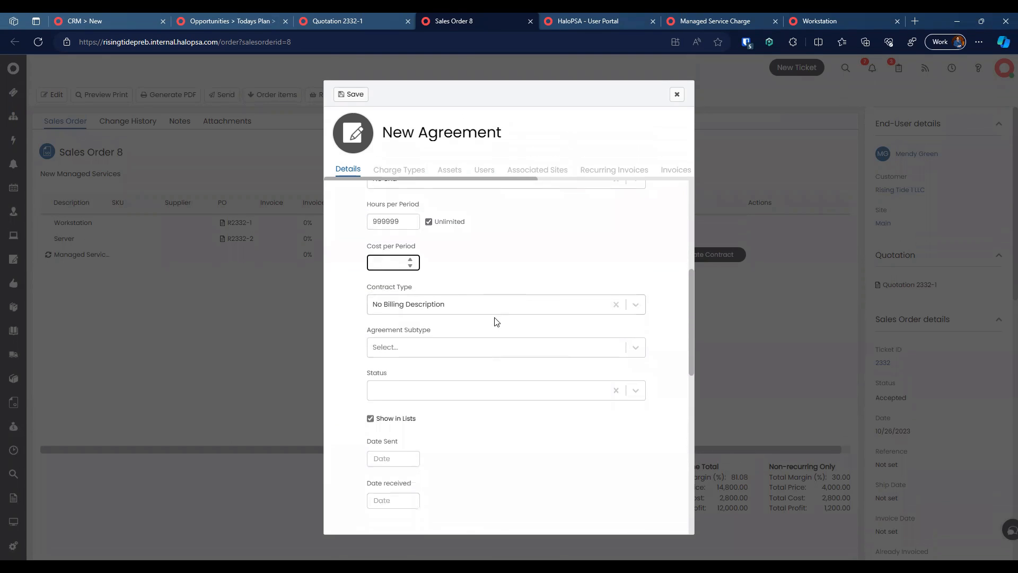
Step: Set contract type Gold Package, subtype Managed, status Live, and save contract RIS0001
click(499, 301)
click(458, 335)
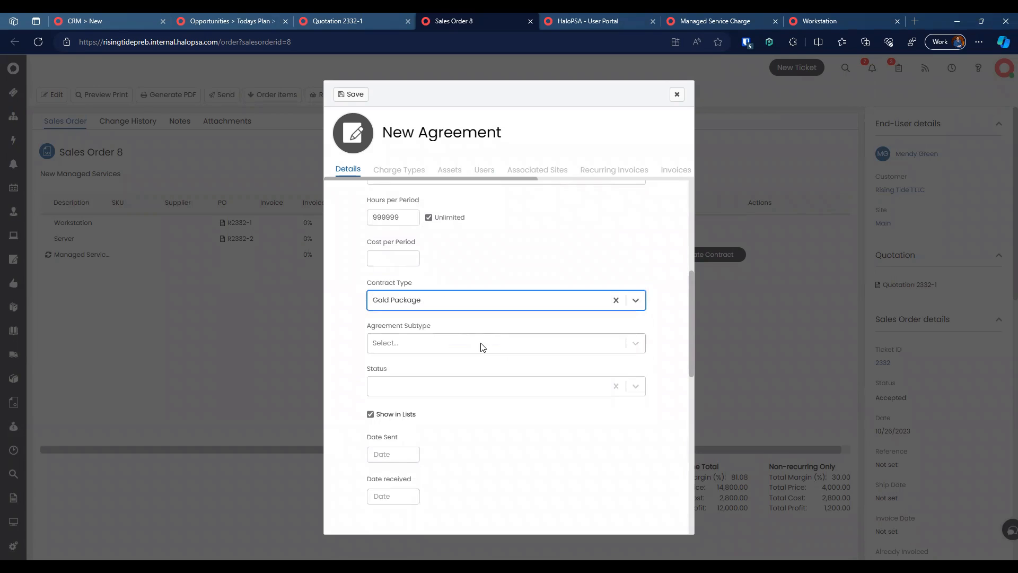
click(483, 346)
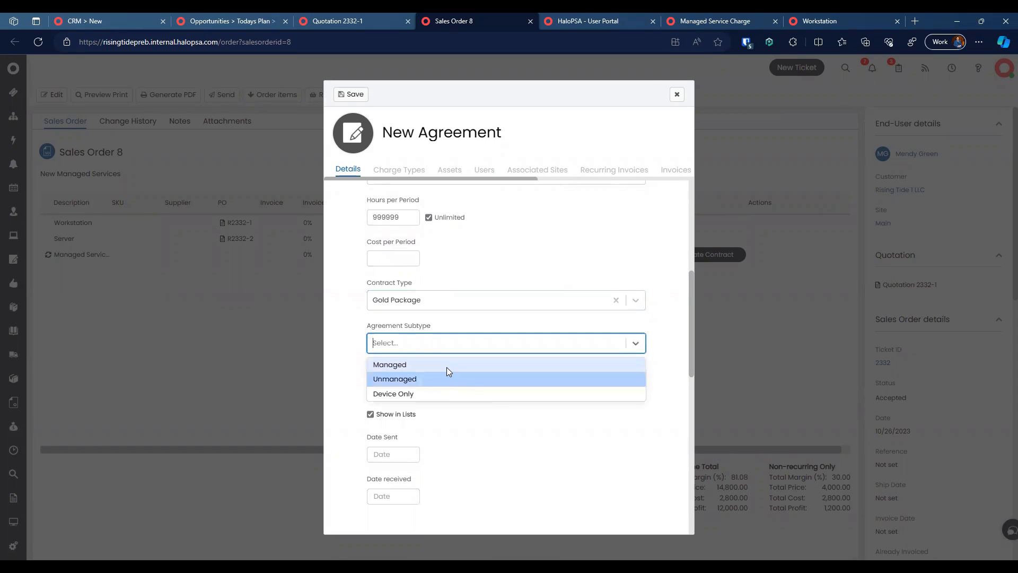
click(447, 365)
scroll(501, 392, down, 1)
click(499, 363)
click(493, 368)
scroll(454, 393, down, 3)
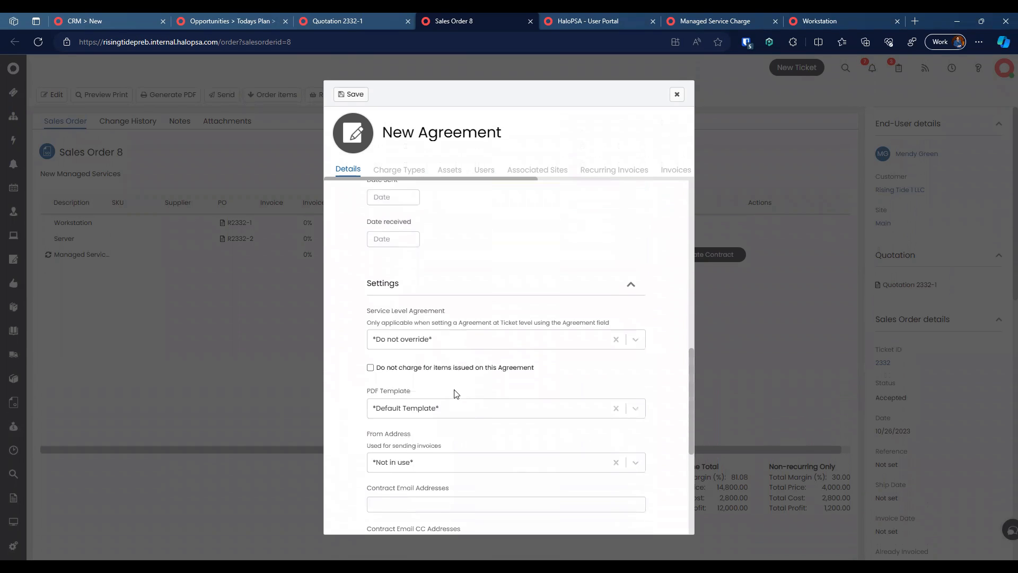
scroll(455, 394, up, 4)
click(354, 94)
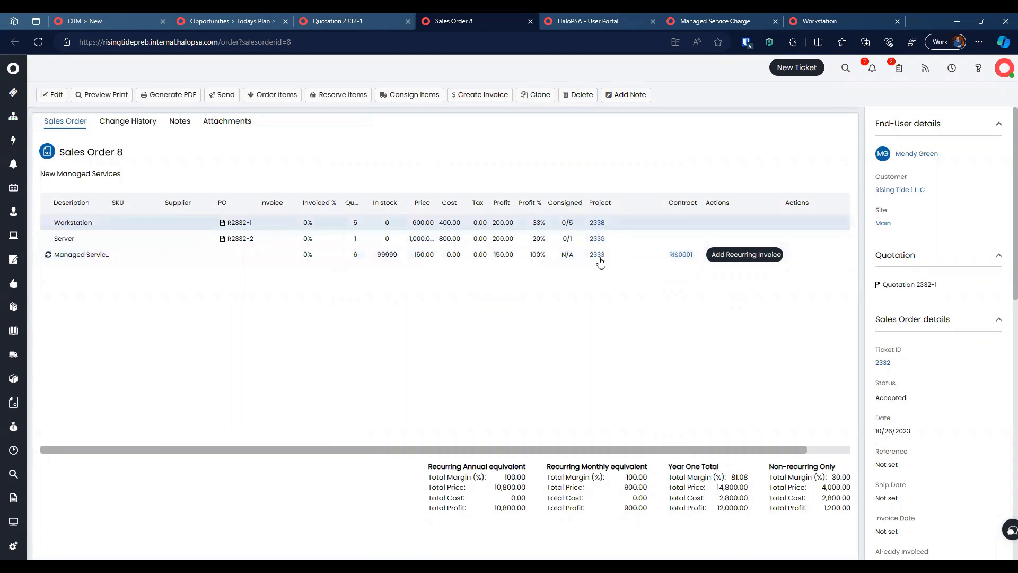
Step: Choose to create a new recurring invoice for the Managed Services line
click(728, 256)
click(430, 295)
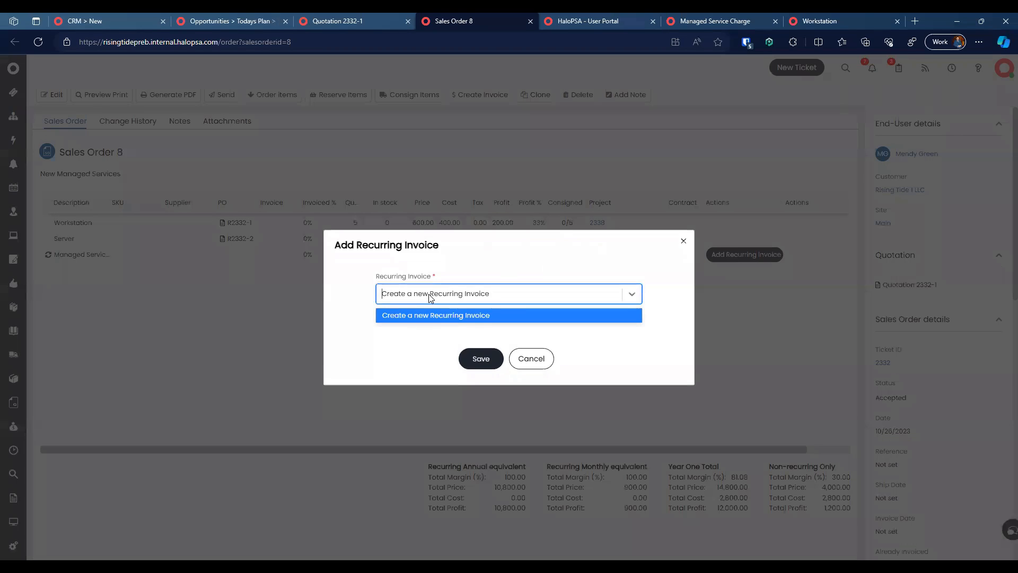
click(463, 315)
click(481, 358)
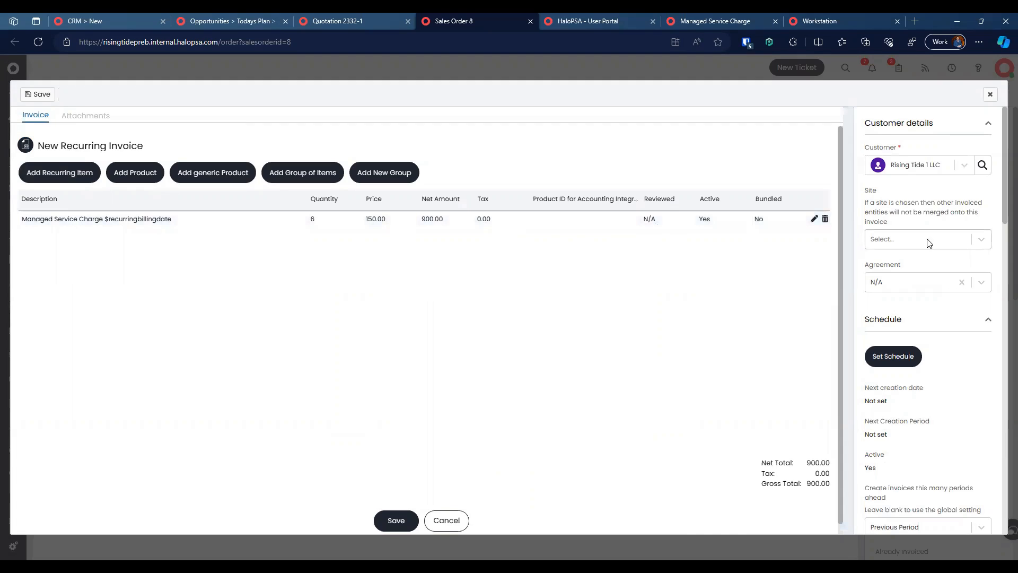
Step: Link the recurring invoice to agreement RIS0001 and save it without a schedule
scroll(912, 318, down, 1)
click(909, 261)
click(910, 296)
scroll(926, 292, down, 2)
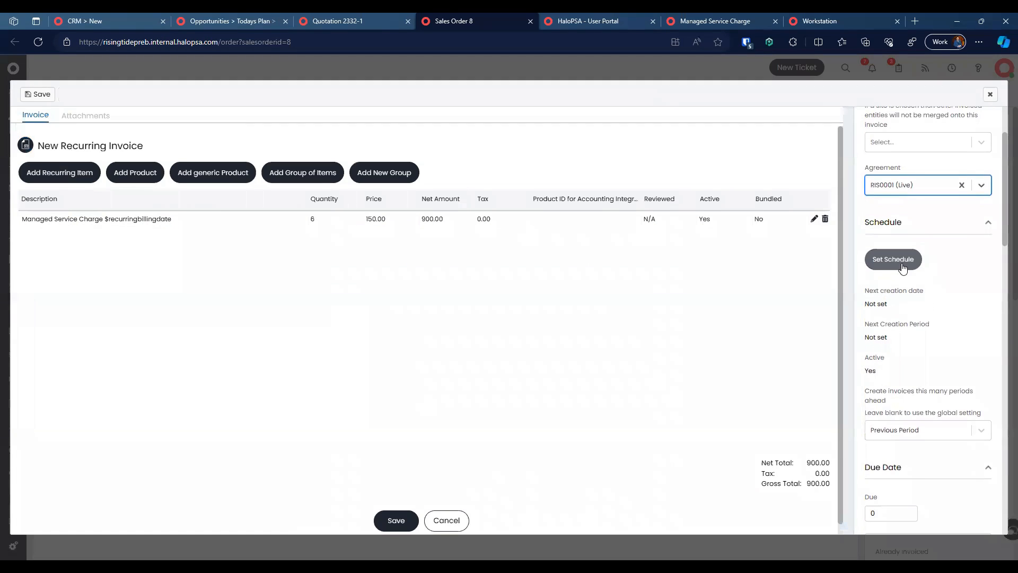
click(901, 264)
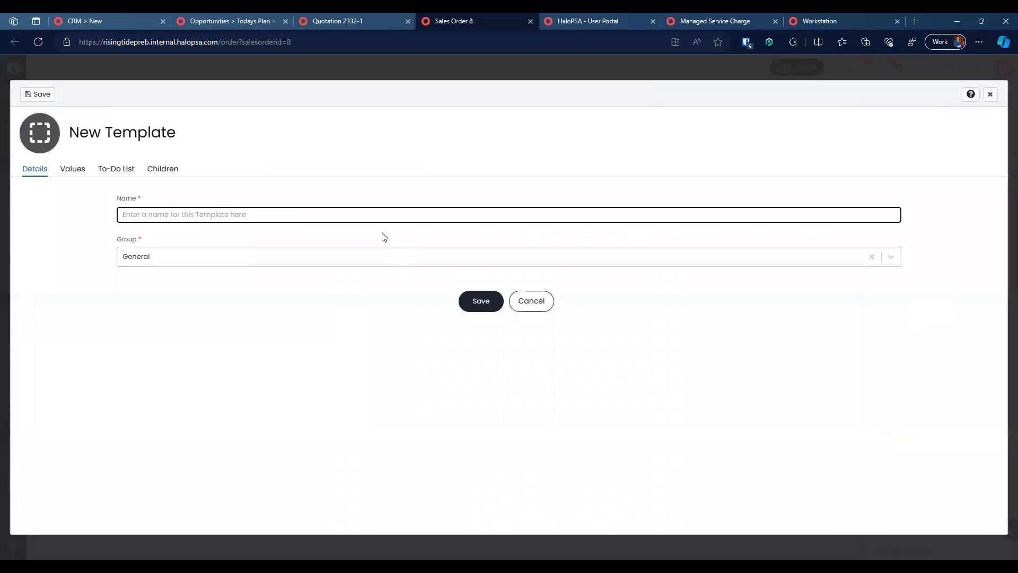
click(541, 300)
scroll(918, 302, down, 2)
scroll(918, 302, up, 5)
scroll(919, 302, down, 10)
scroll(918, 302, down, 2)
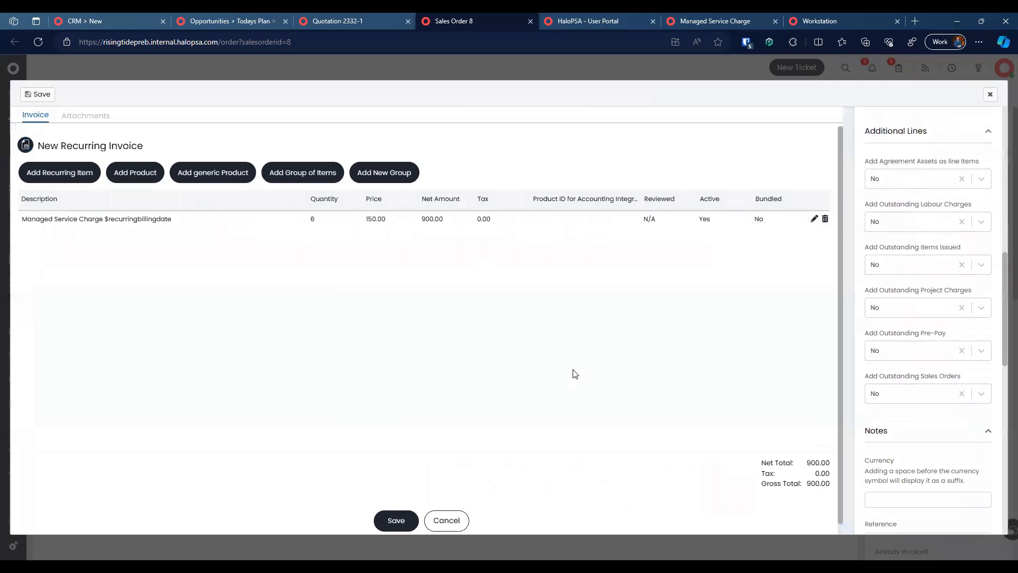
click(394, 517)
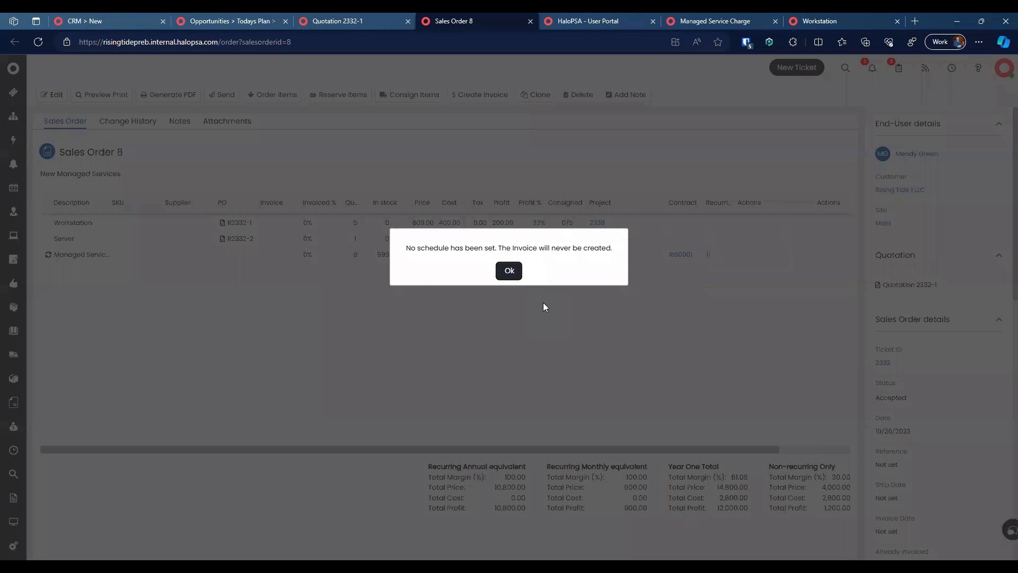
click(509, 271)
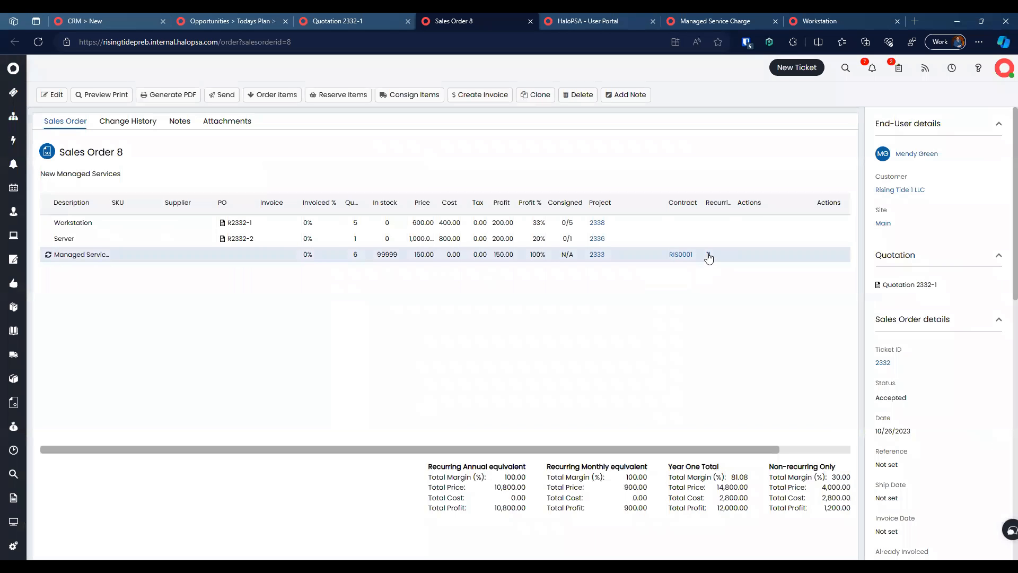
Step: Open recurring invoice 11 from the Managed Services line and its schedule setup
mouse_move(734, 199)
mouse_down()
mouse_move(778, 199)
mouse_move(750, 200)
mouse_up()
click(708, 255)
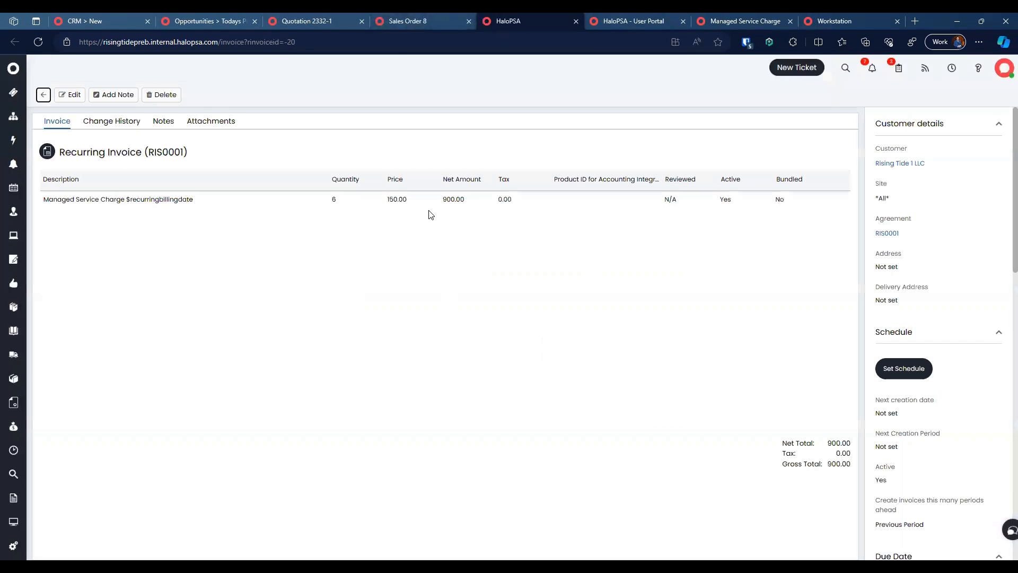
click(906, 369)
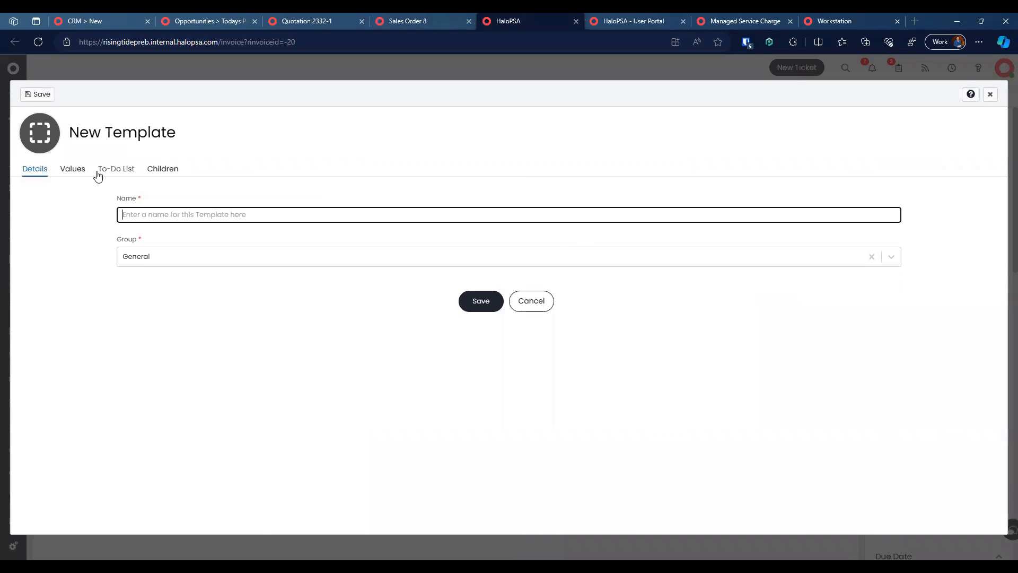
Step: Browse the schedule template's tabs, cancel it unsaved, and return to Sales Order 8
click(108, 169)
click(68, 168)
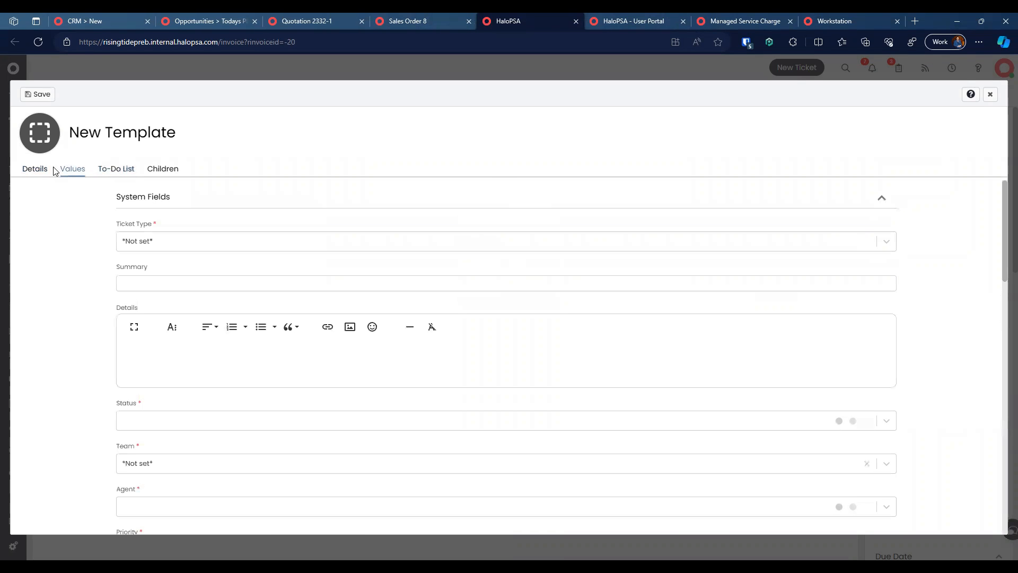
scroll(106, 239, down, 3)
scroll(107, 239, up, 3)
click(47, 170)
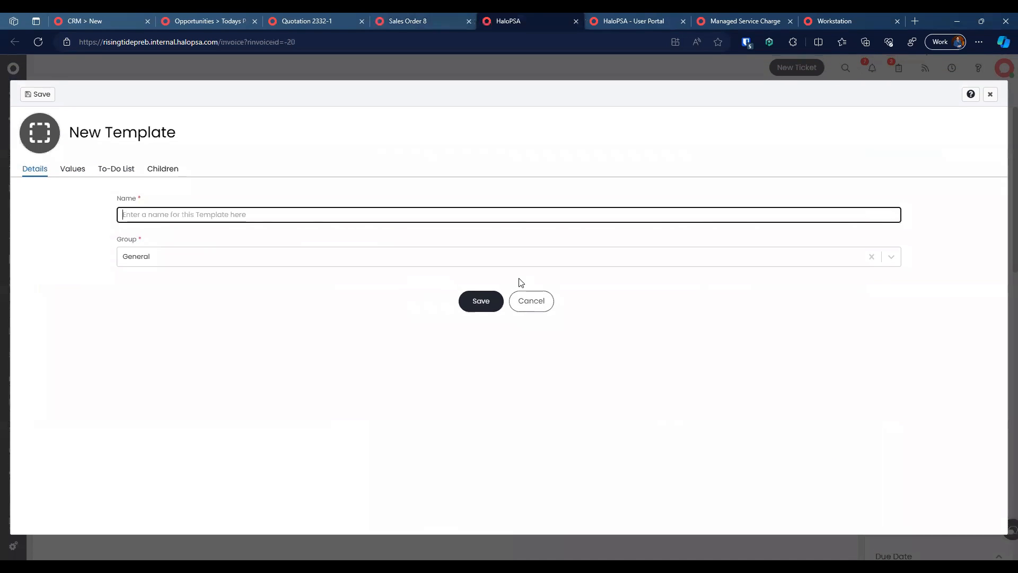
click(546, 296)
scroll(951, 371, down, 10)
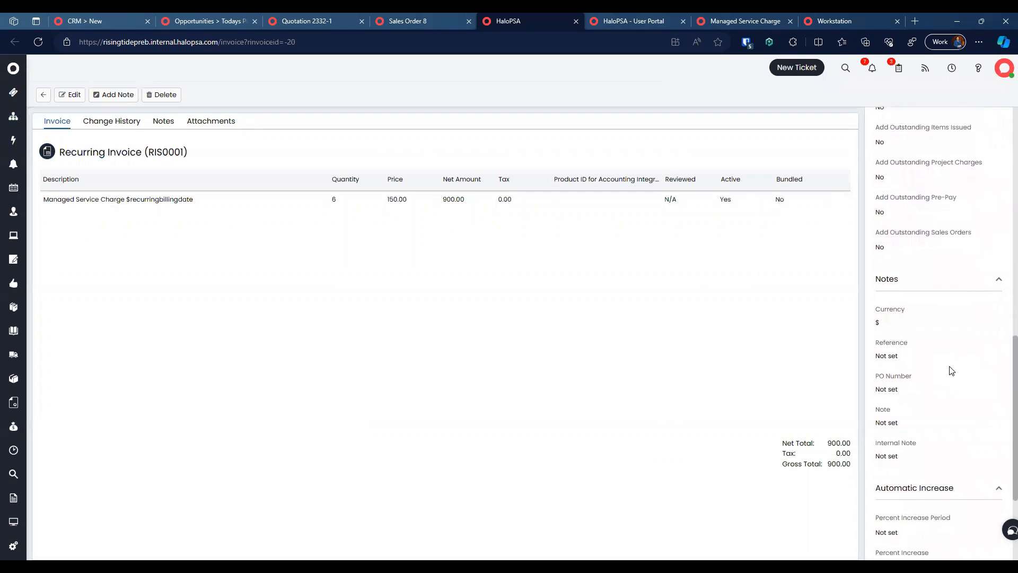
scroll(951, 370, down, 3)
click(414, 20)
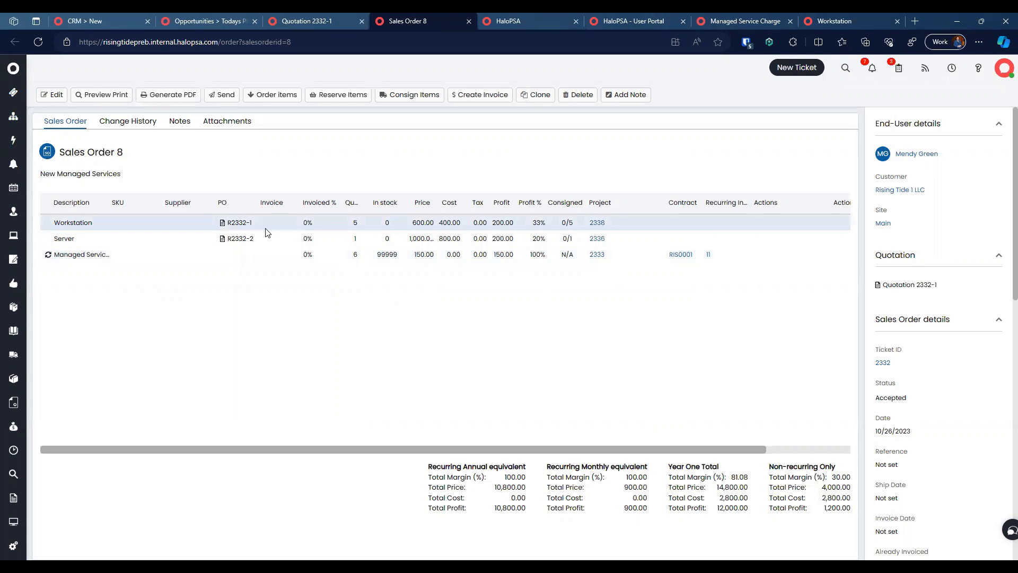
Step: Request approval on purchase order R2332-1, then bring up HaloPSA's Configuration features page
click(239, 223)
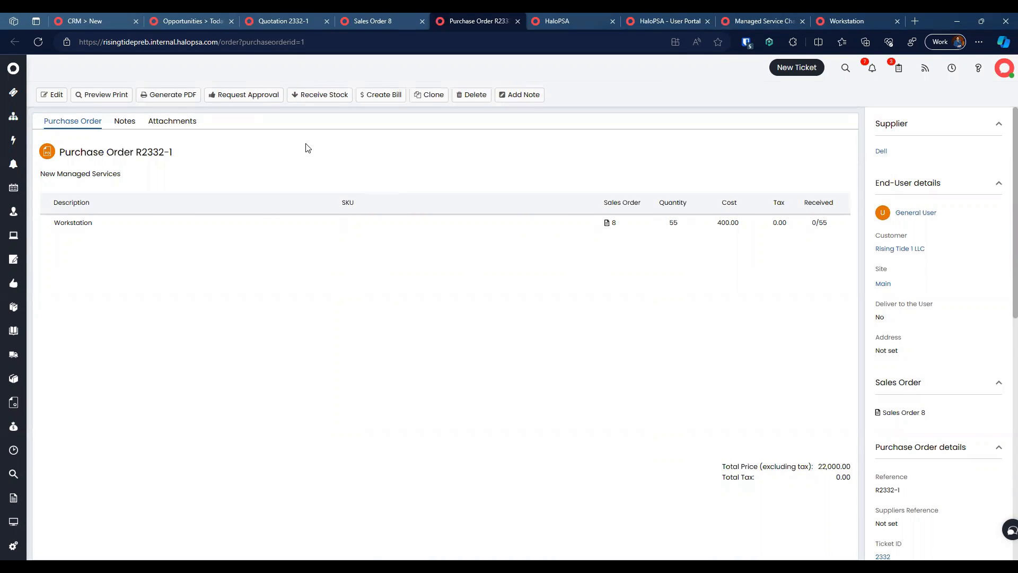
click(258, 95)
click(566, 23)
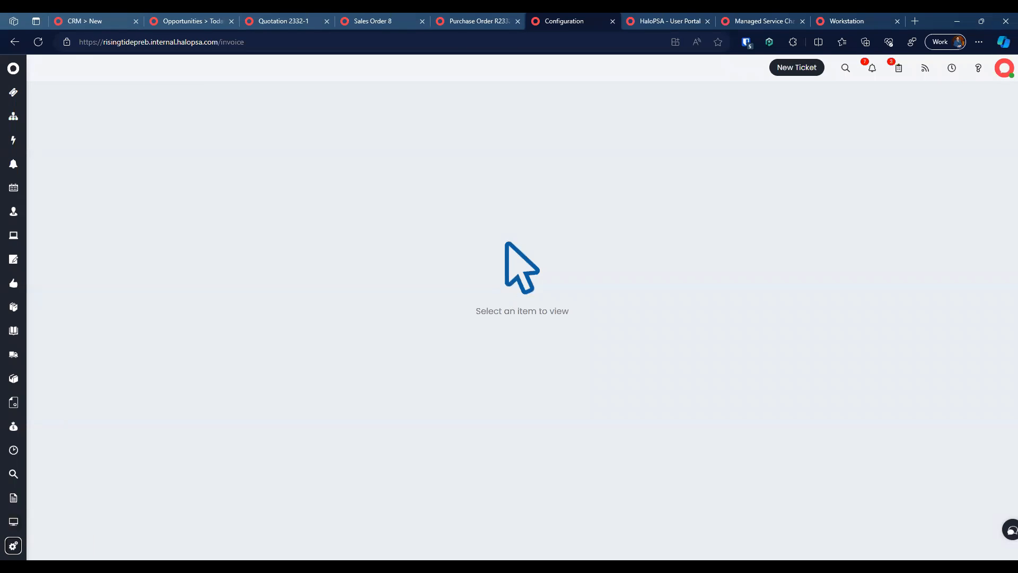
click(14, 545)
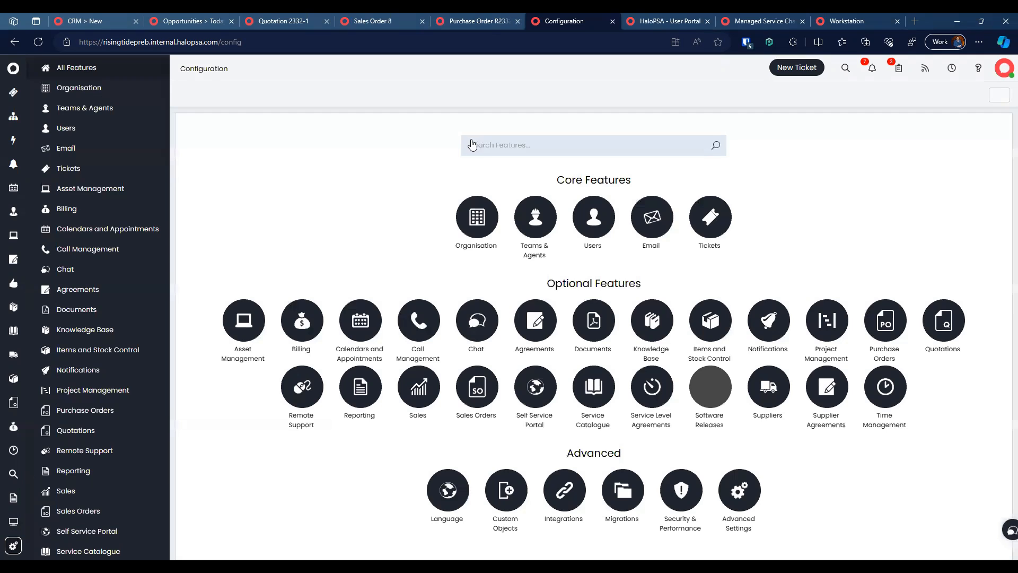
click(480, 149)
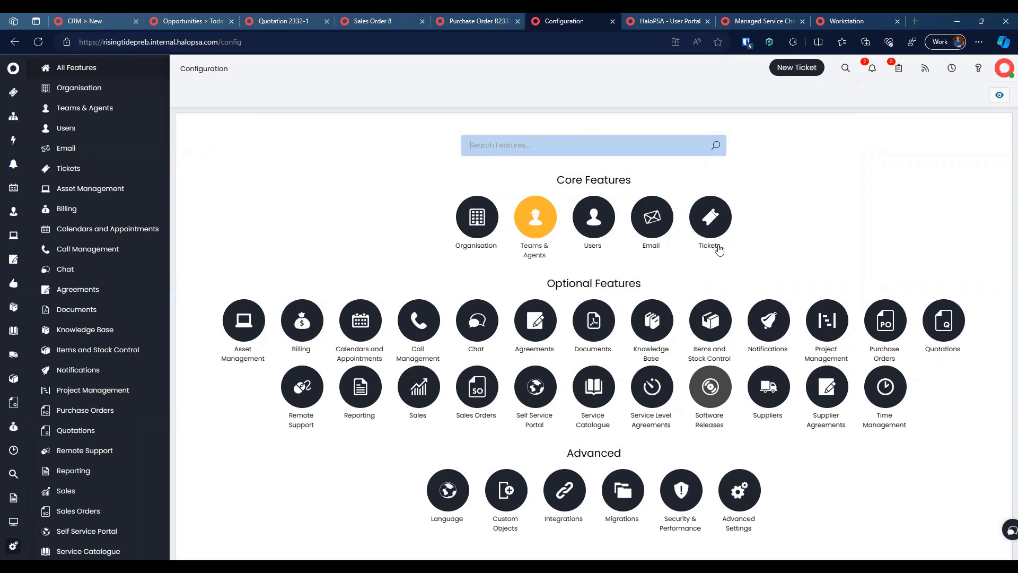
Step: In Purchase Orders settings, toggle approval processes on, then leave them turned off
click(874, 321)
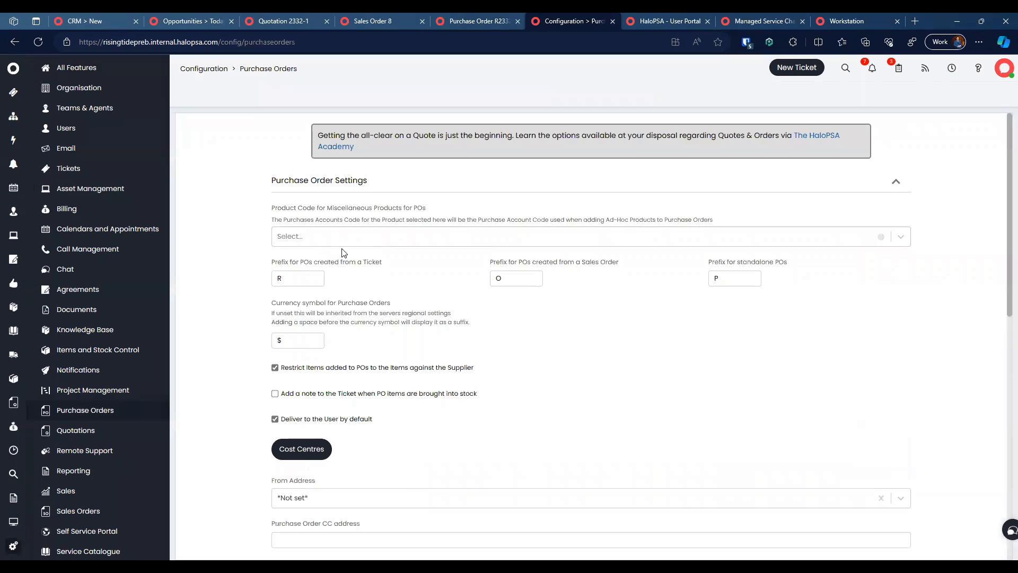
scroll(382, 304, down, 1)
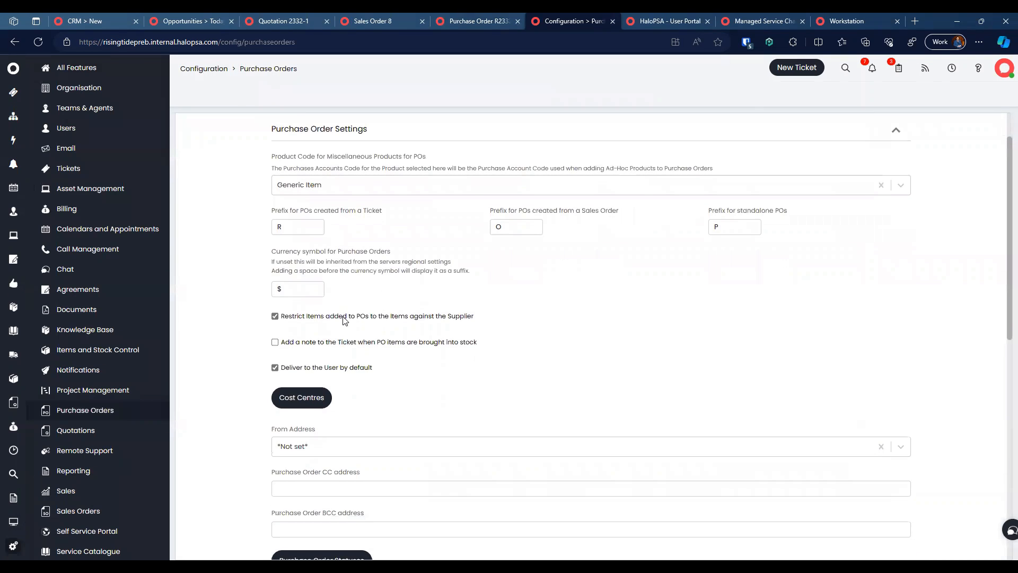
scroll(371, 365, down, 2)
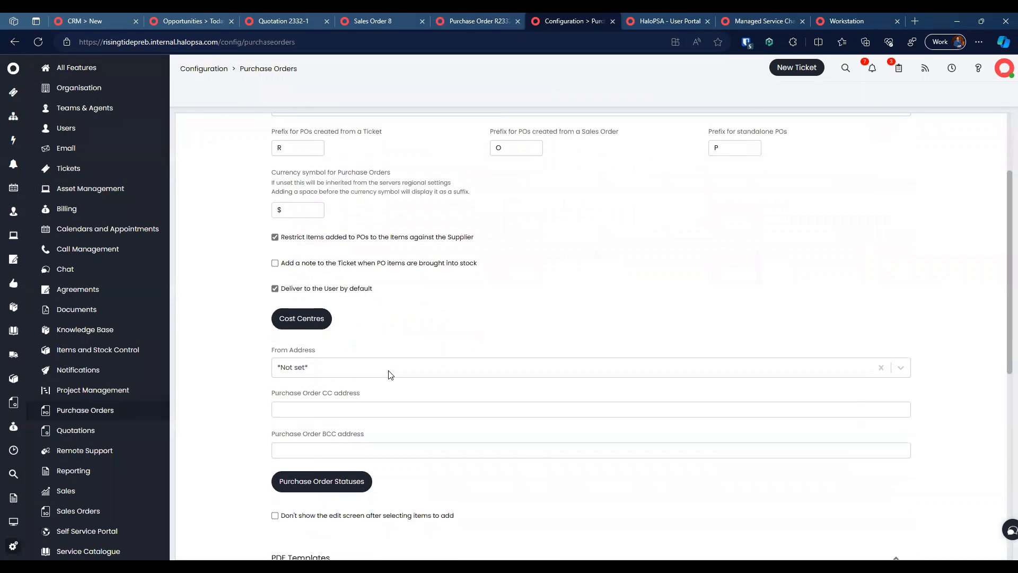
scroll(424, 451, down, 3)
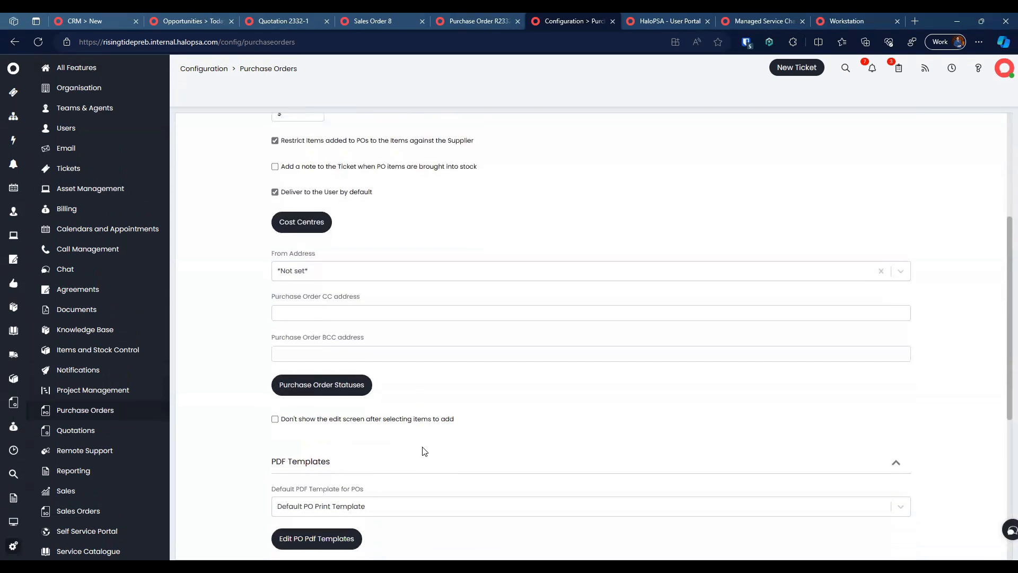
click(390, 479)
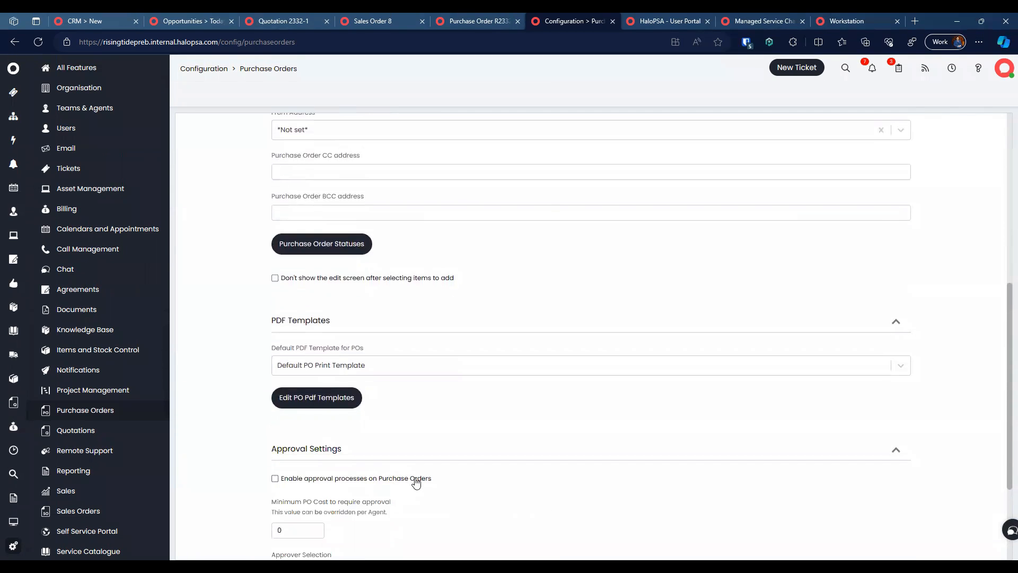
scroll(430, 485, down, 1)
click(390, 433)
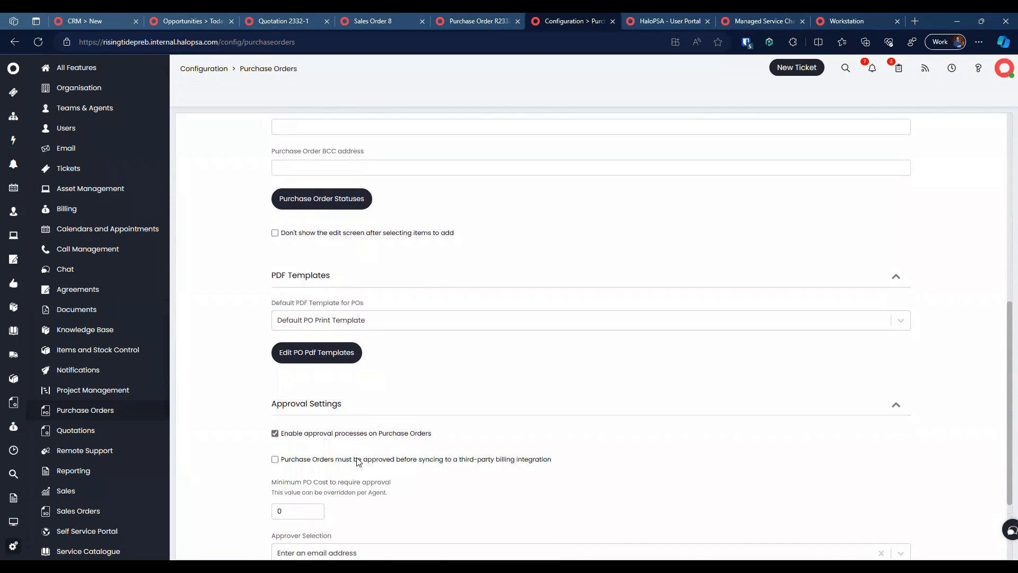
click(382, 460)
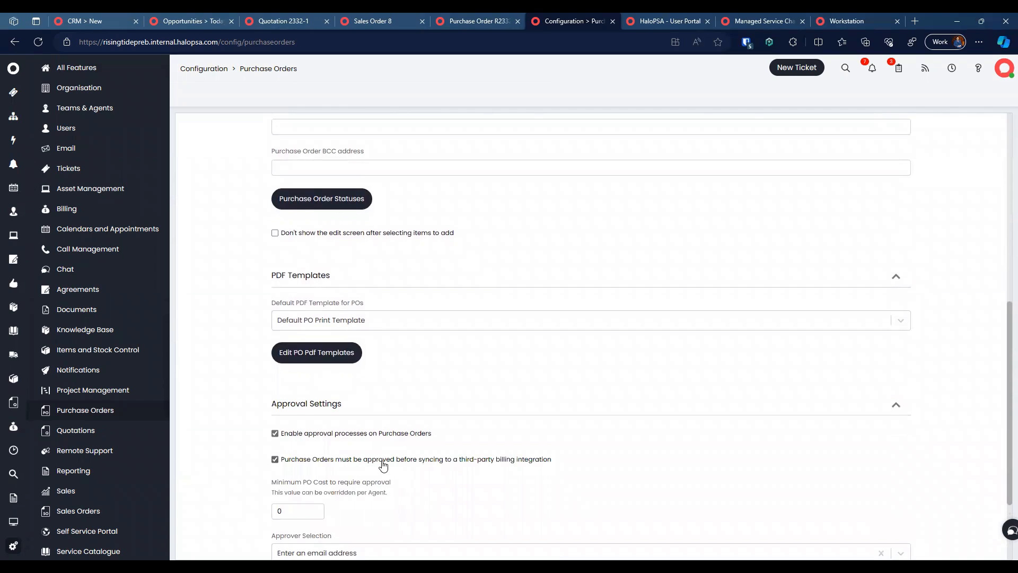
double_click(429, 463)
scroll(430, 464, down, 2)
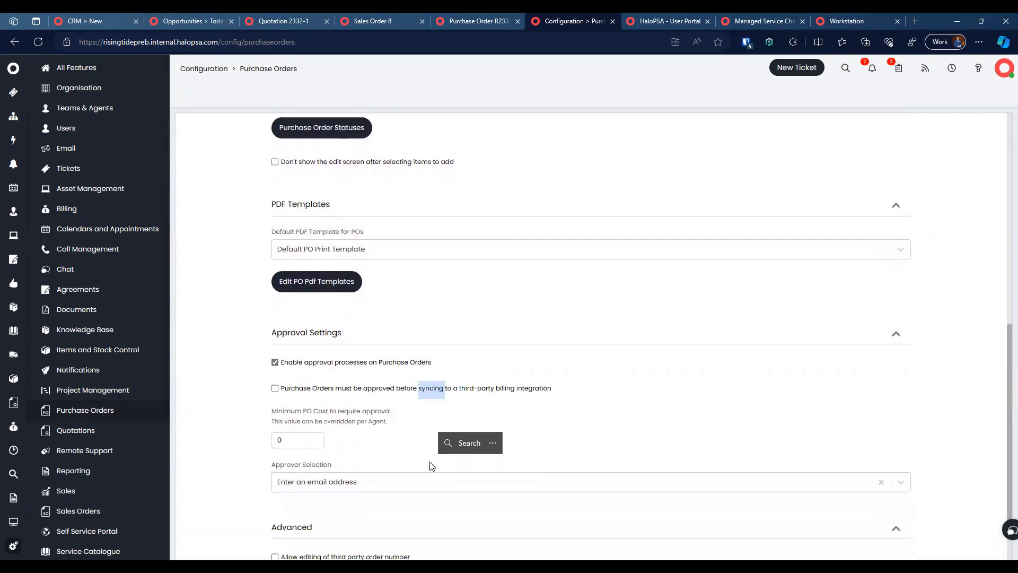
click(369, 327)
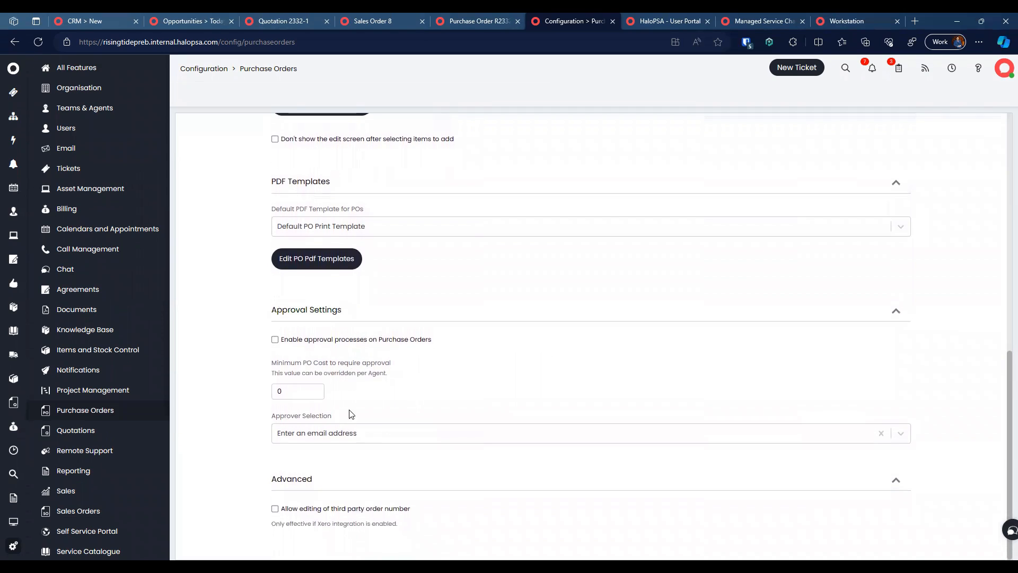
Step: Reset Approver Selection back to e-mail address and close the configuration tab
click(350, 433)
click(349, 469)
click(328, 433)
click(323, 455)
scroll(319, 494, down, 1)
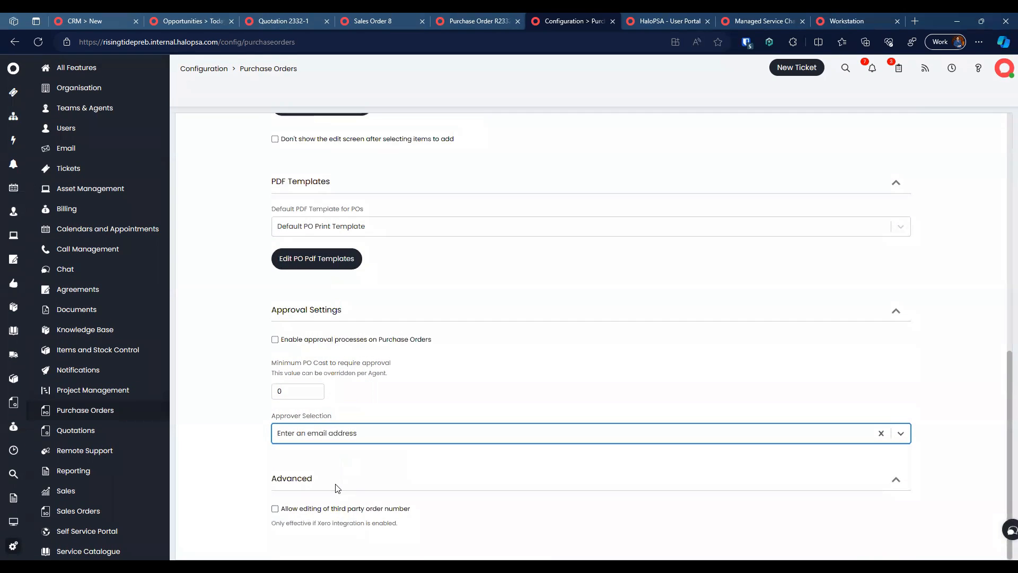
scroll(403, 177, up, 5)
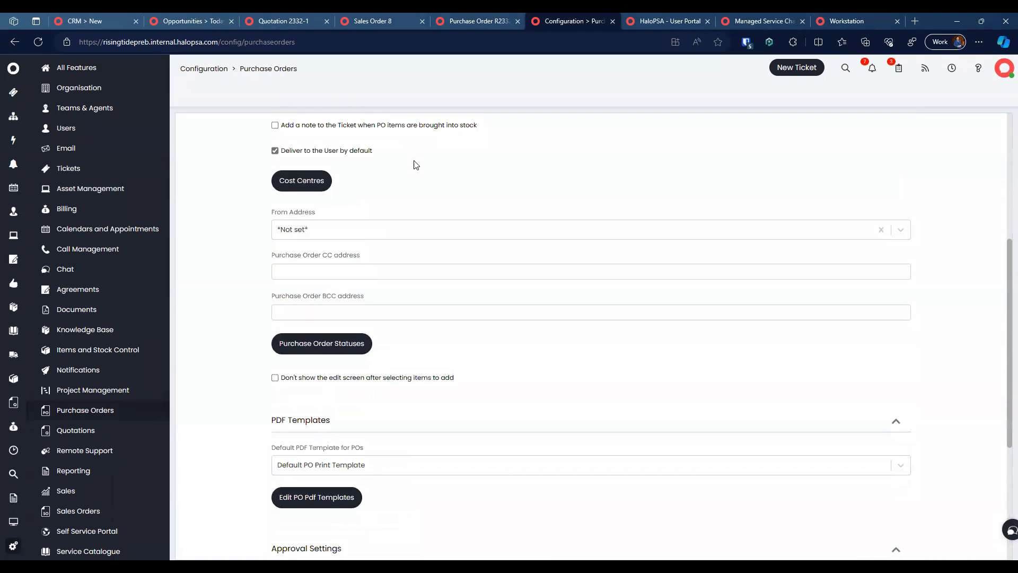
click(613, 21)
Step: Start an email of purchase order R2332-1 and preview its attached PDF
click(461, 19)
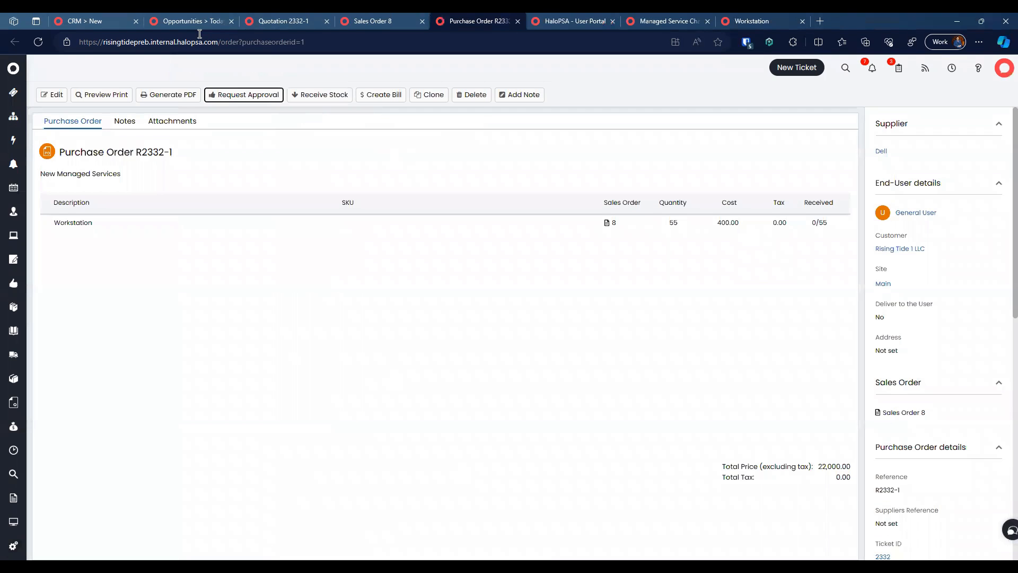
click(45, 43)
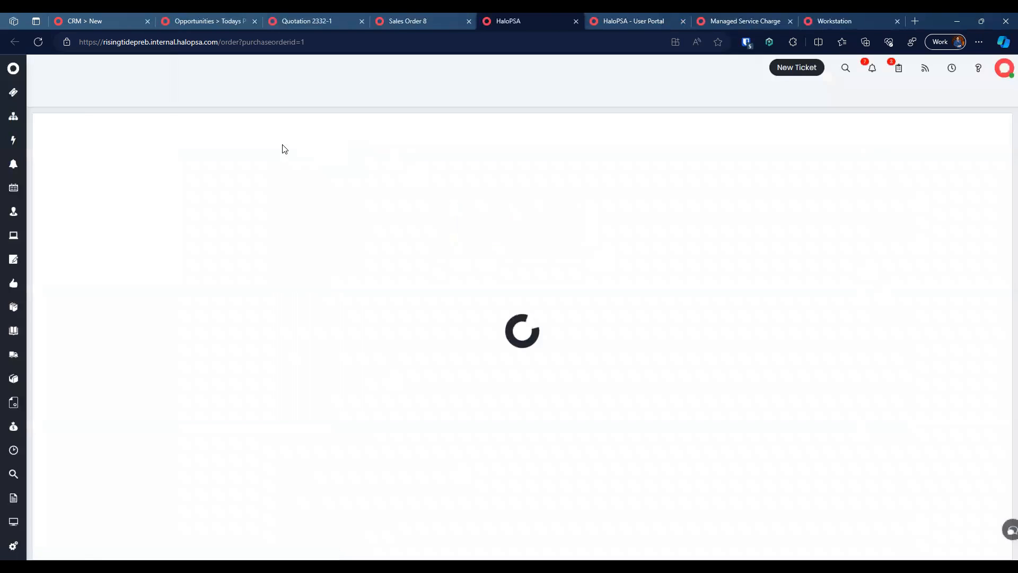
click(221, 95)
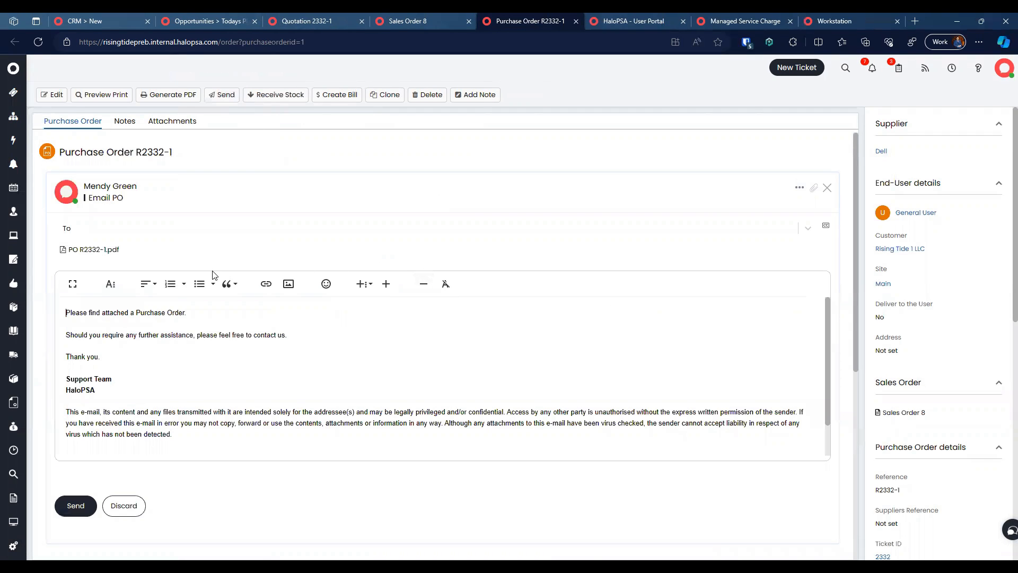
click(93, 250)
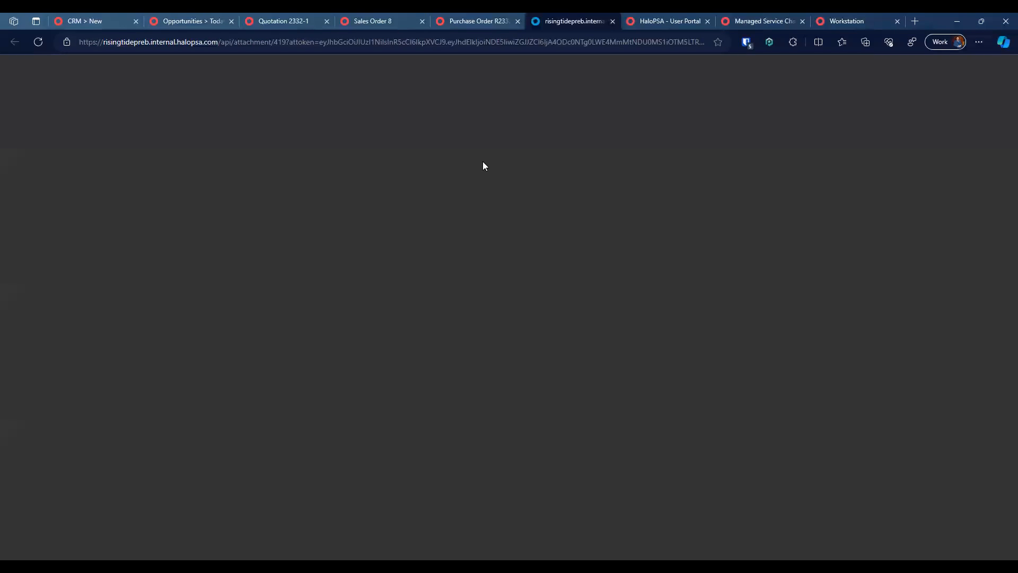
scroll(545, 251, up, 2)
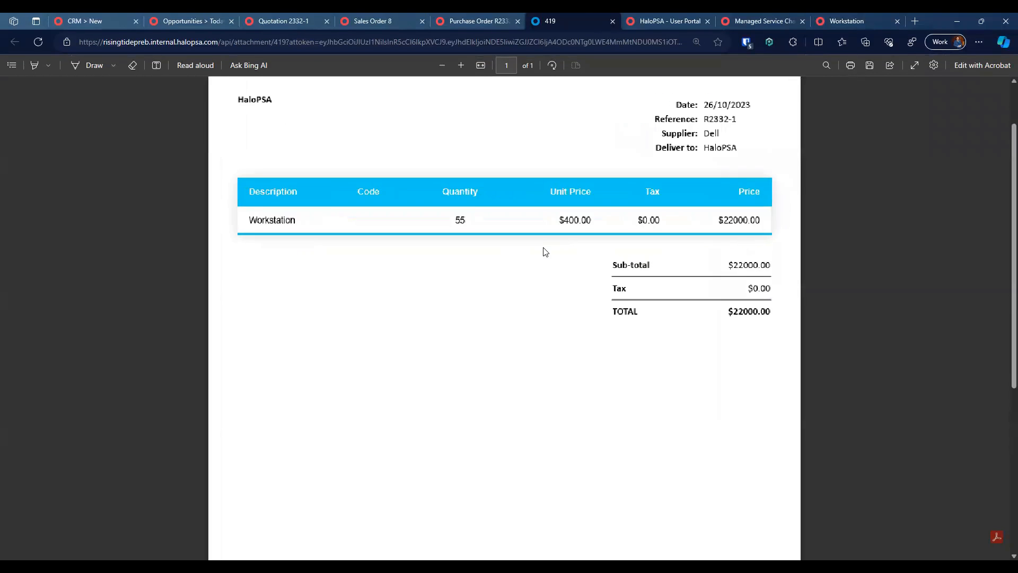
scroll(545, 251, down, 4)
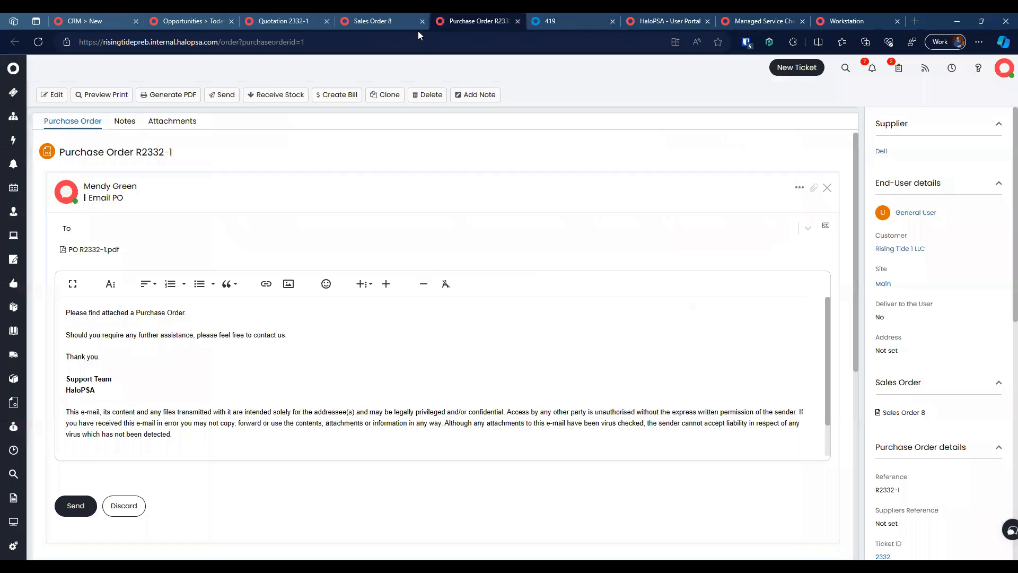
click(486, 21)
Step: Add the supplier contact as recipient, send the email, and return to opportunity 2332
click(163, 230)
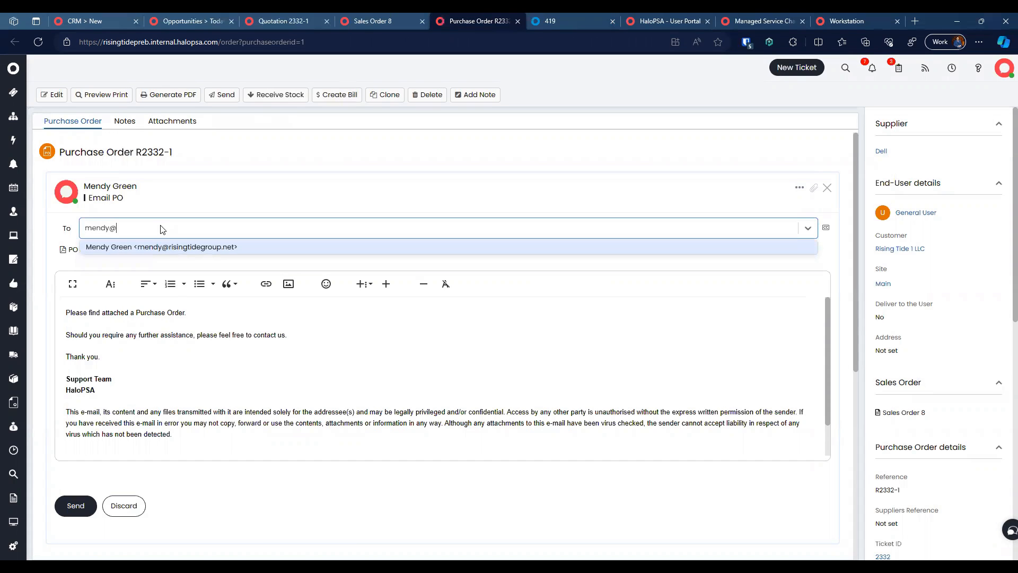
key(Return)
click(162, 382)
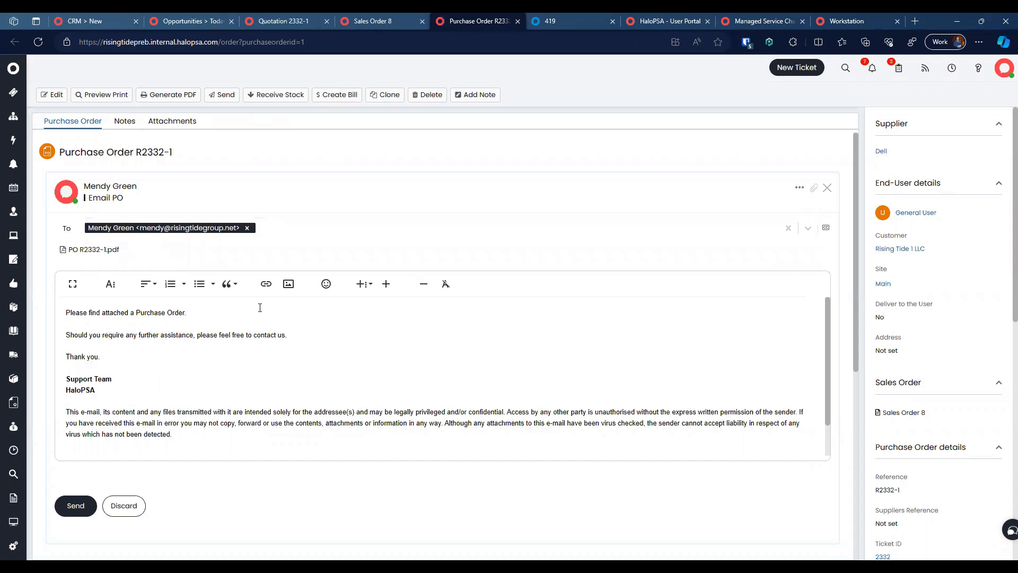
click(72, 502)
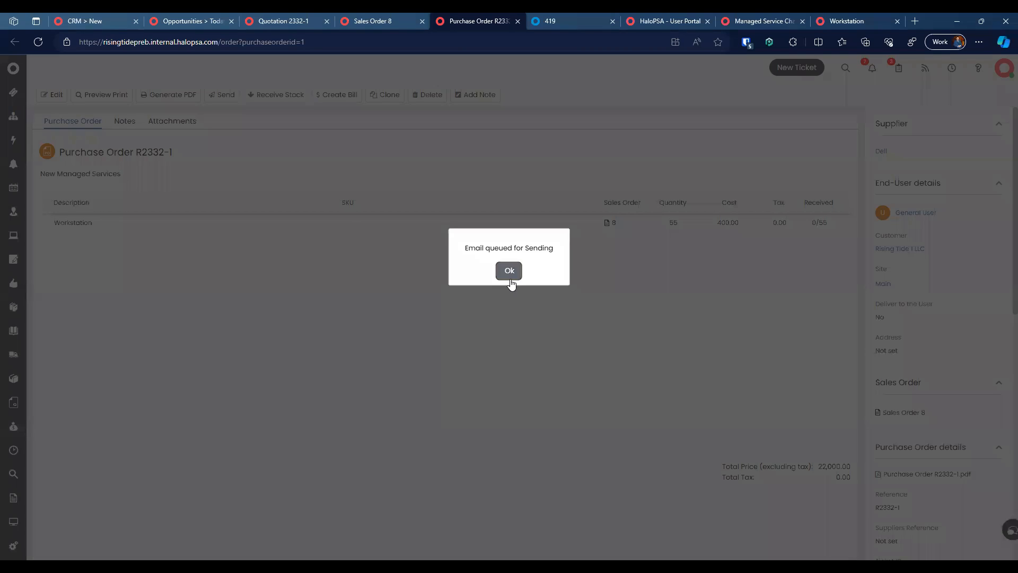
click(509, 272)
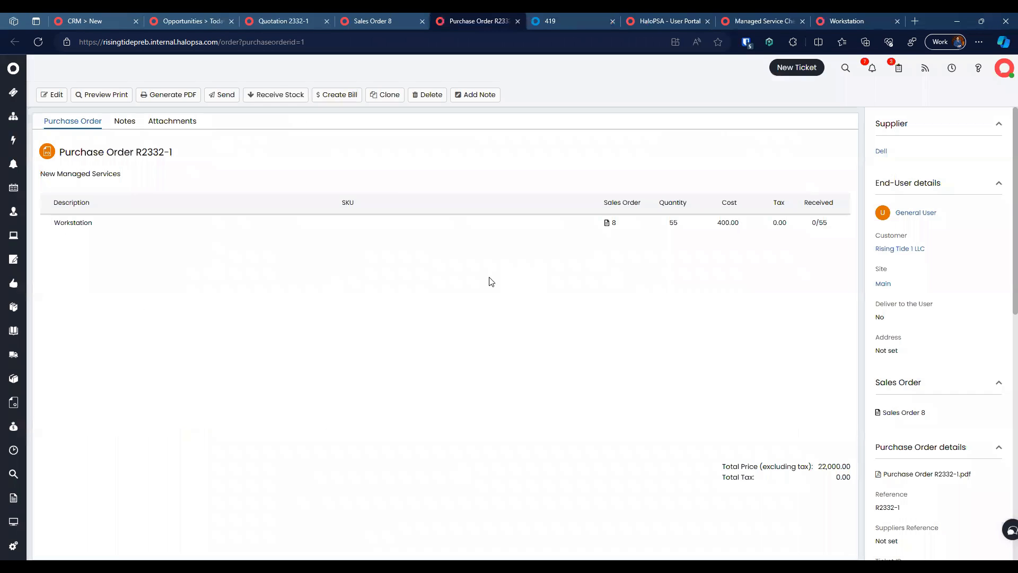
click(290, 19)
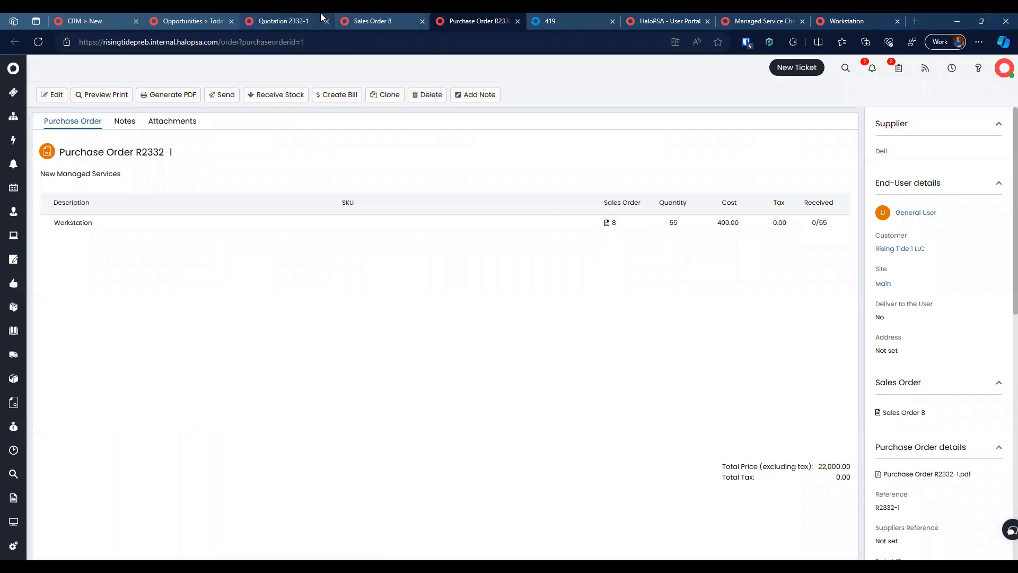
click(188, 21)
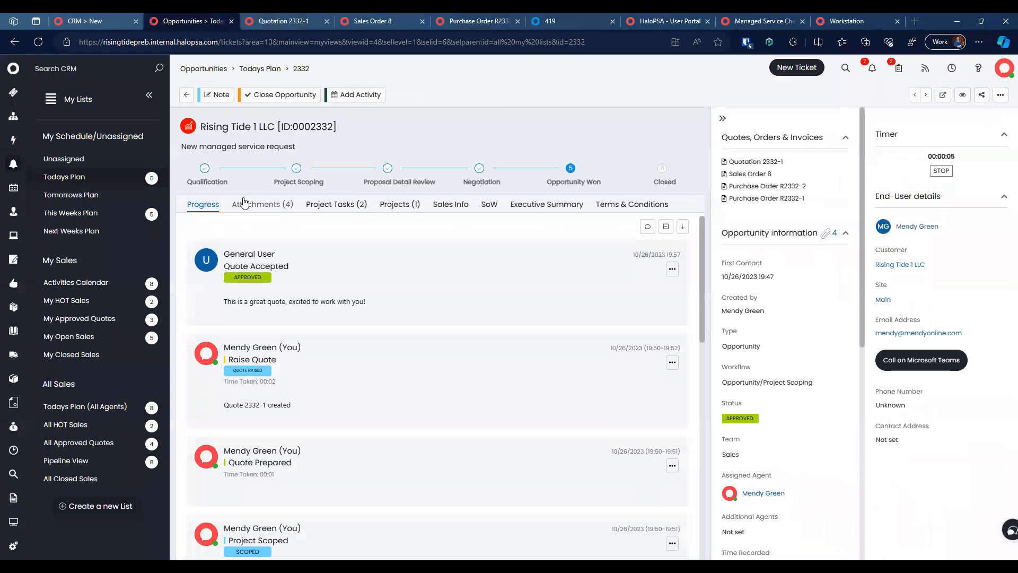
Step: Refresh opportunity 2332, review the PO Emailed action's email details, then go to Sales Order 8
click(38, 43)
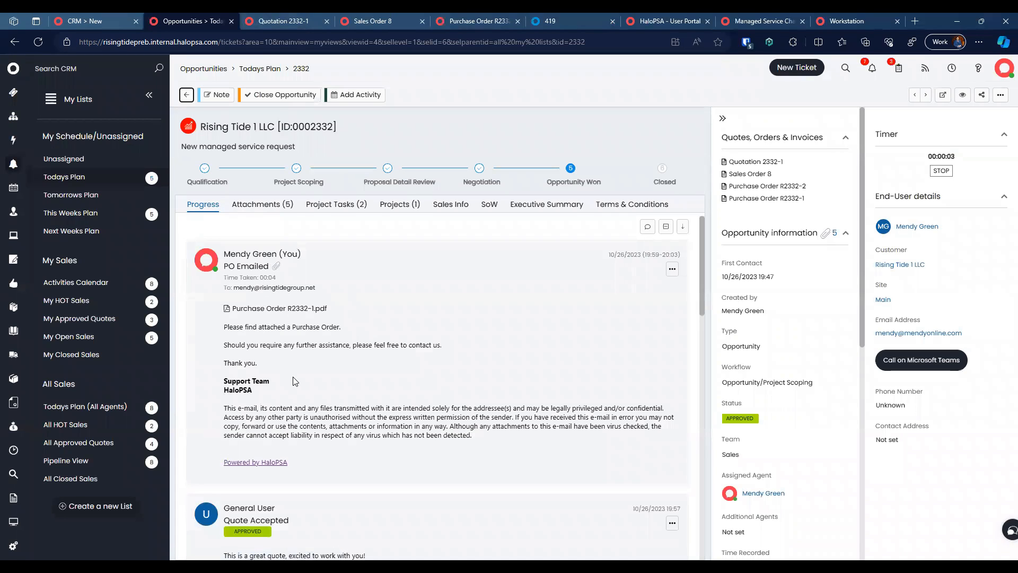
click(672, 269)
click(594, 282)
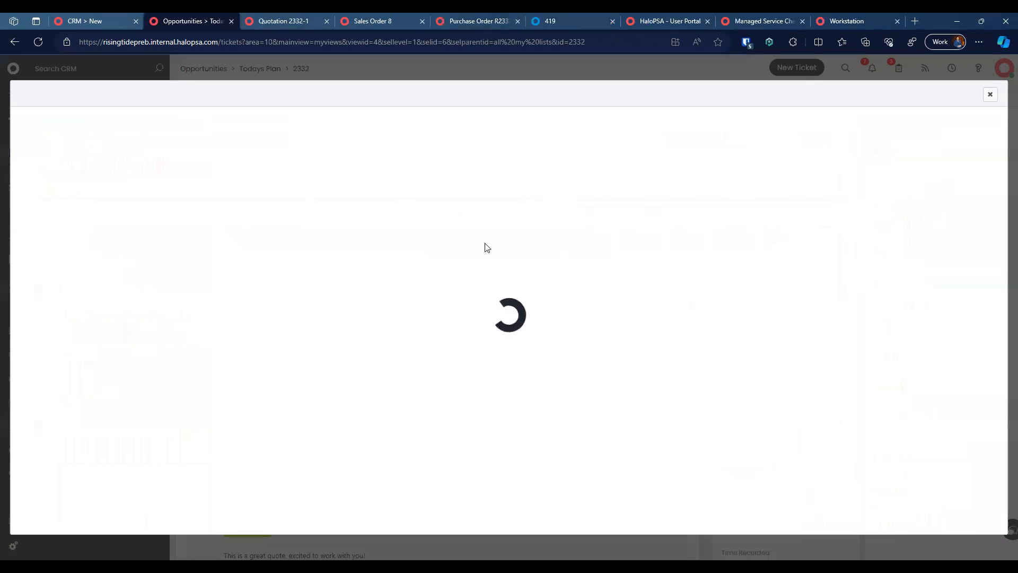
drag(68, 275, 224, 276)
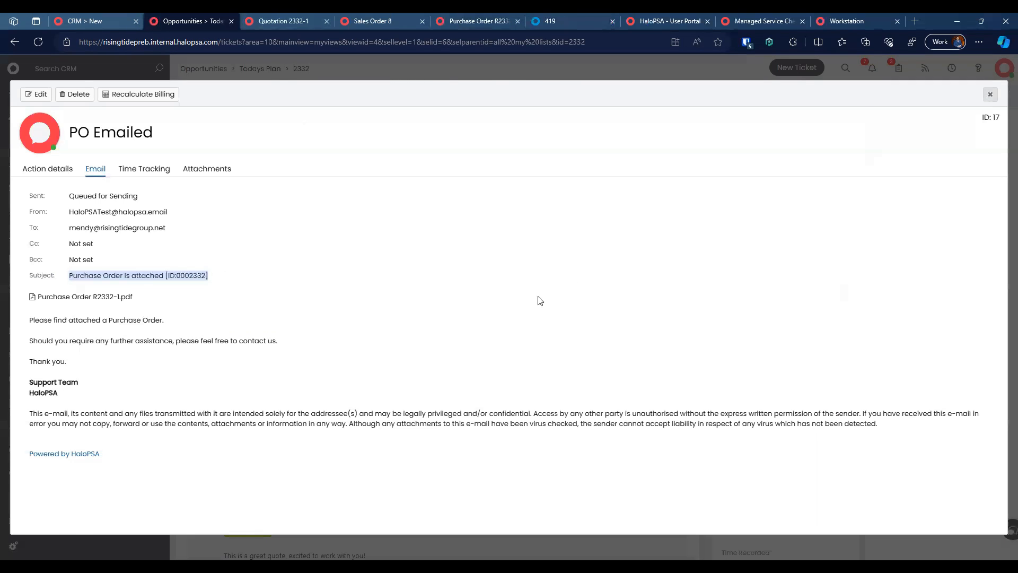
key(Escape)
click(297, 21)
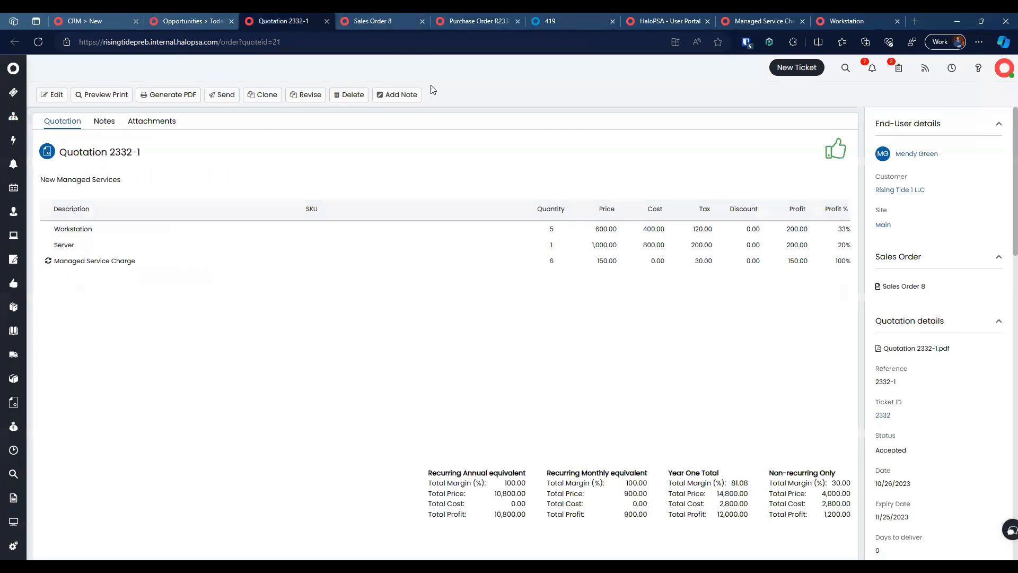
click(381, 19)
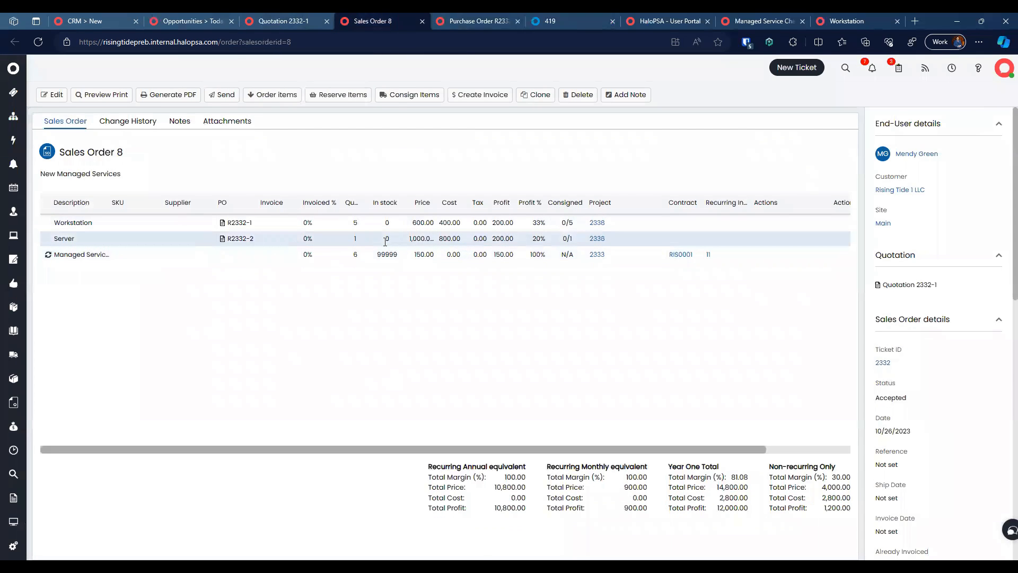
Step: Send purchase order R2332-2 with its PDF to the supplier contact, then return to Sales Order 8
click(241, 245)
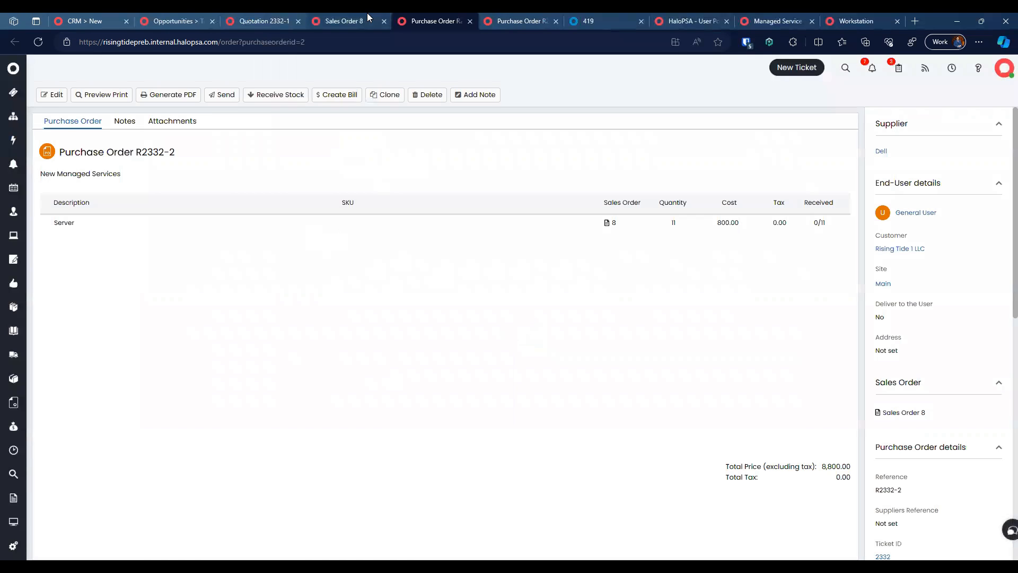
click(222, 95)
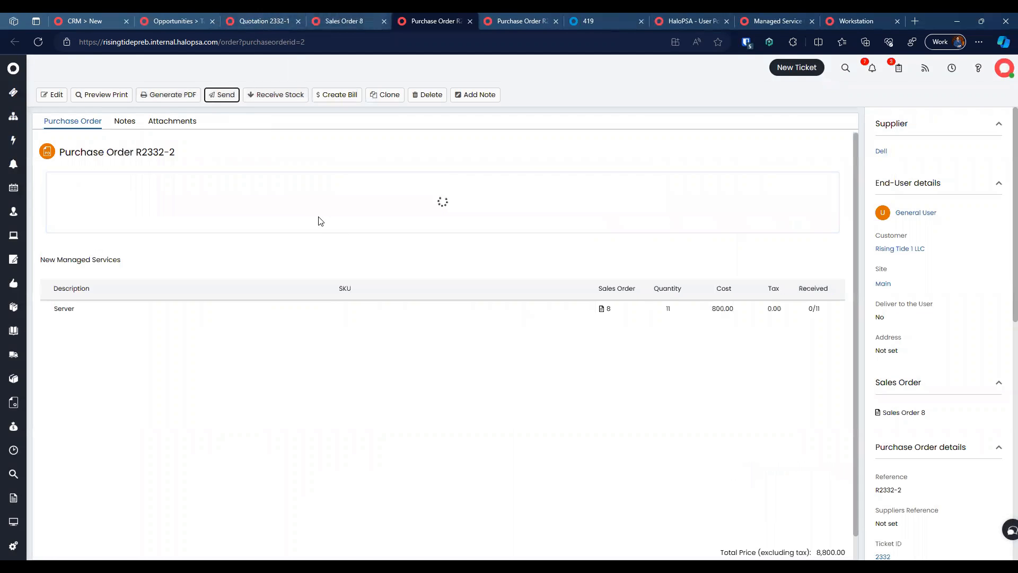
click(118, 228)
text(men)
key(Return)
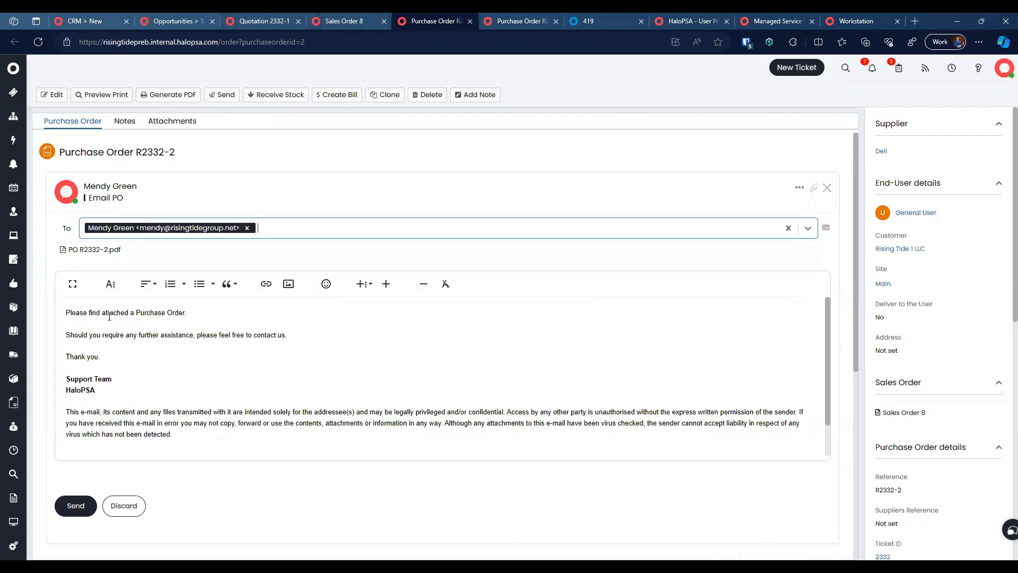
click(75, 506)
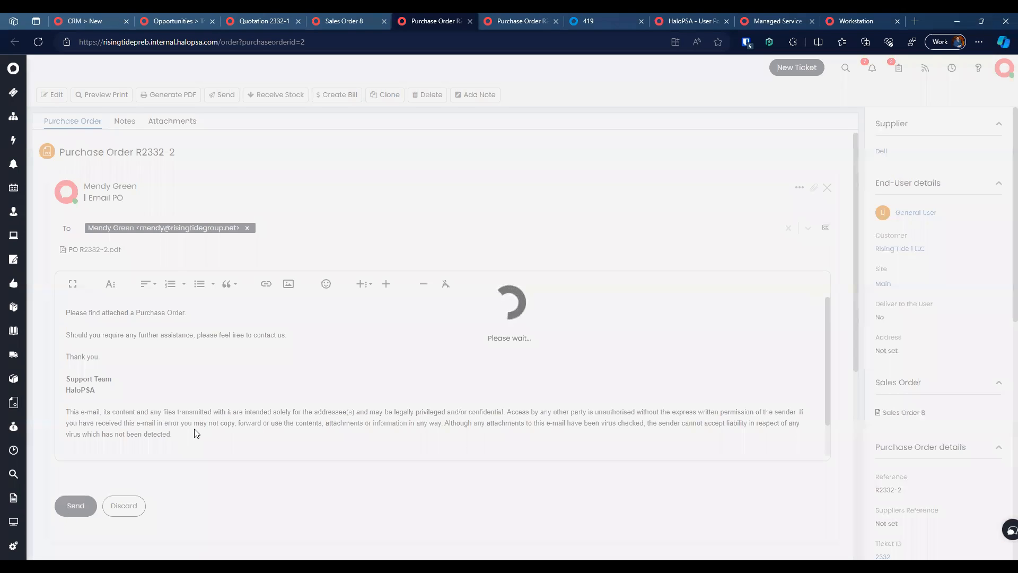
key(Return)
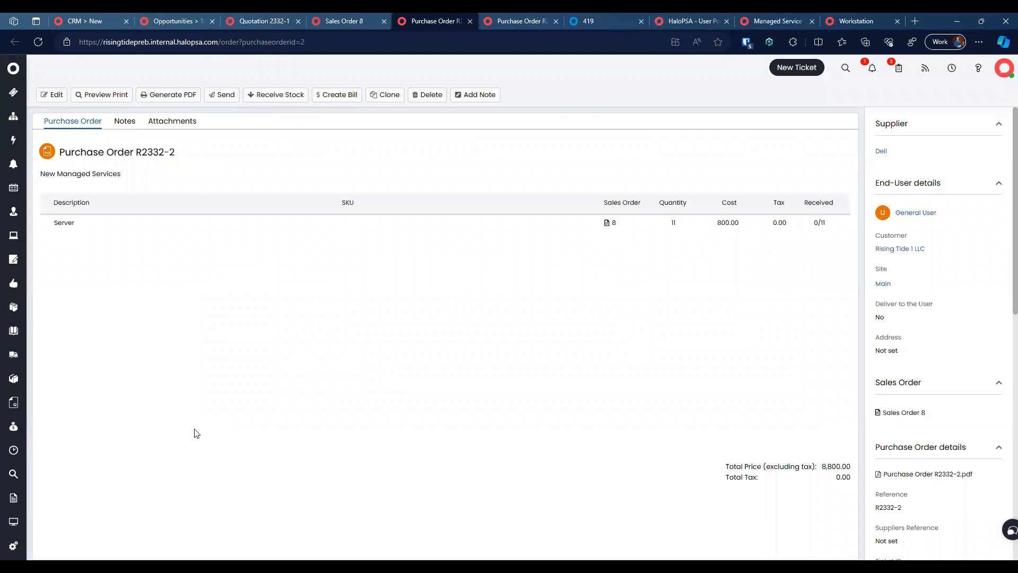
click(345, 18)
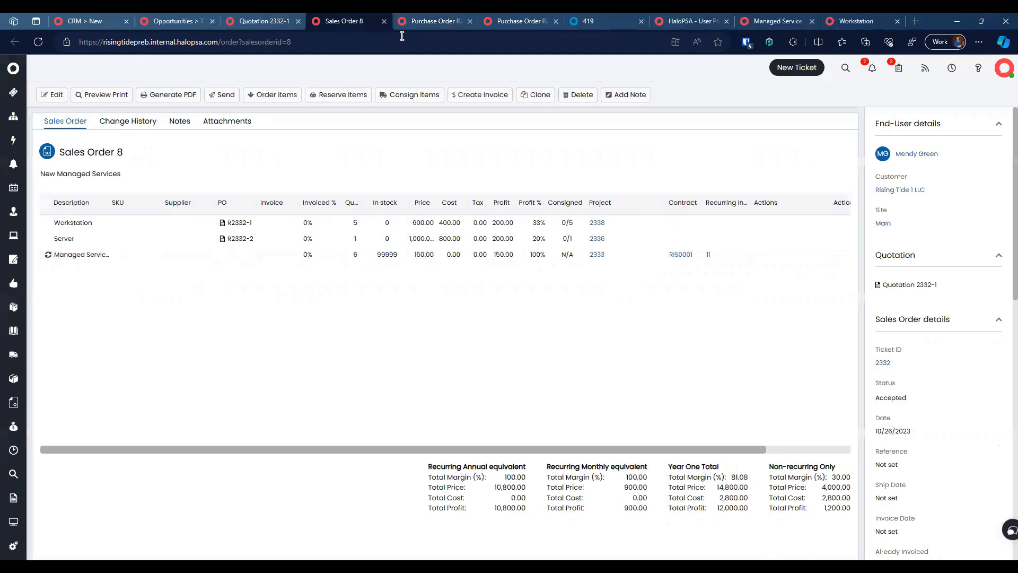
Step: Receive stock on PO R2332-2's server line into HaloPSA/Stock Room
click(418, 20)
click(517, 20)
click(445, 17)
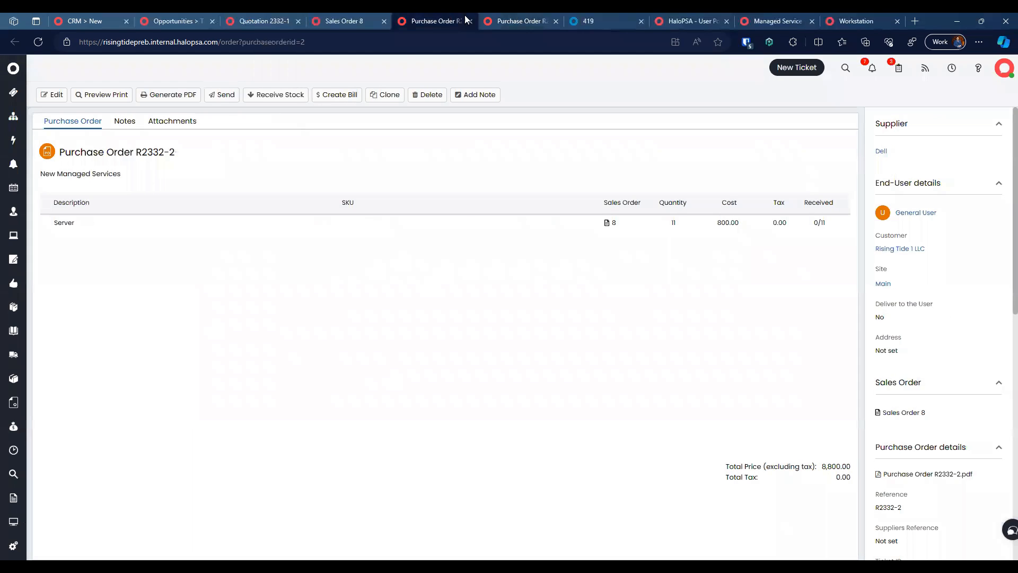
click(277, 95)
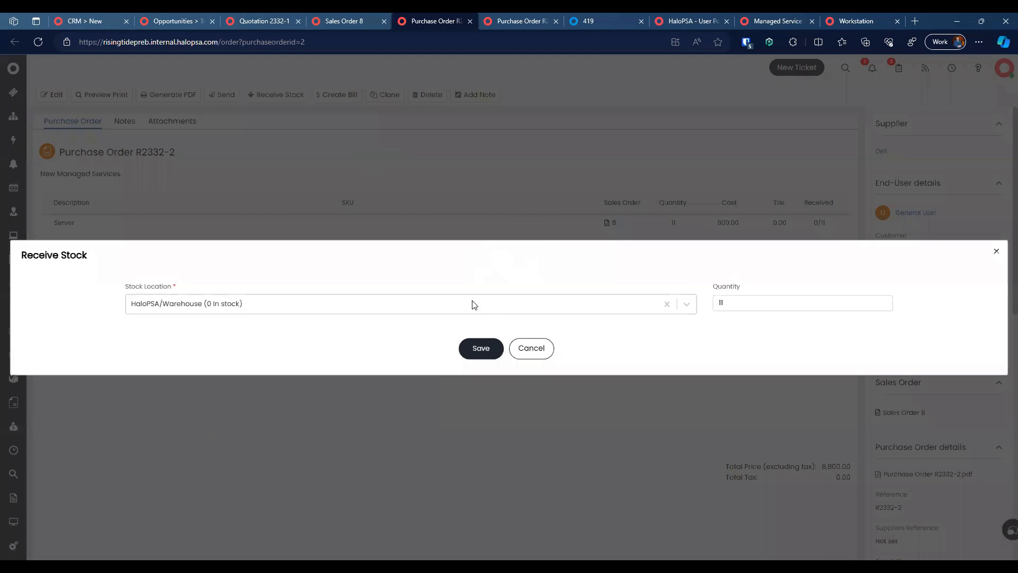
click(484, 302)
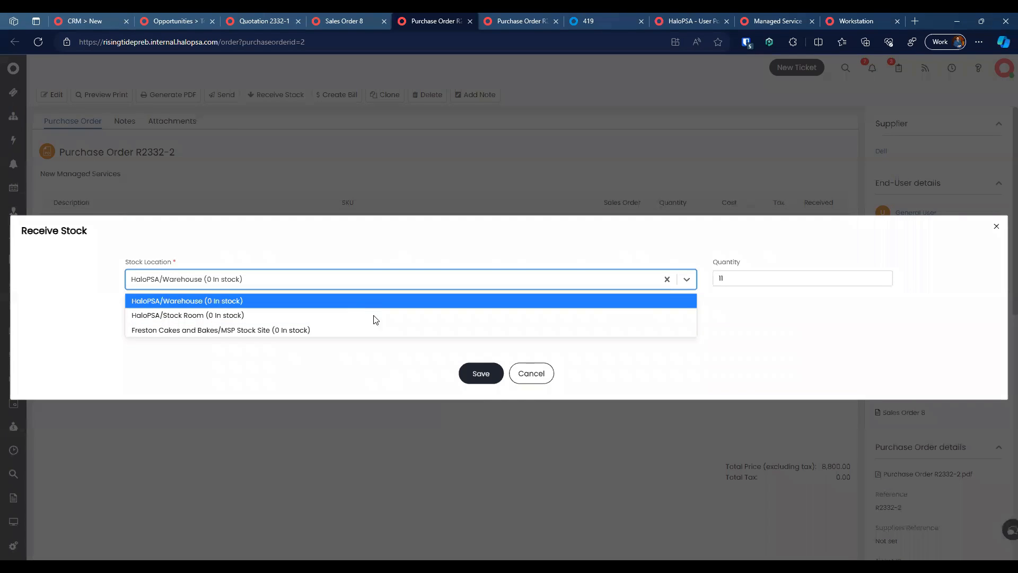
click(320, 315)
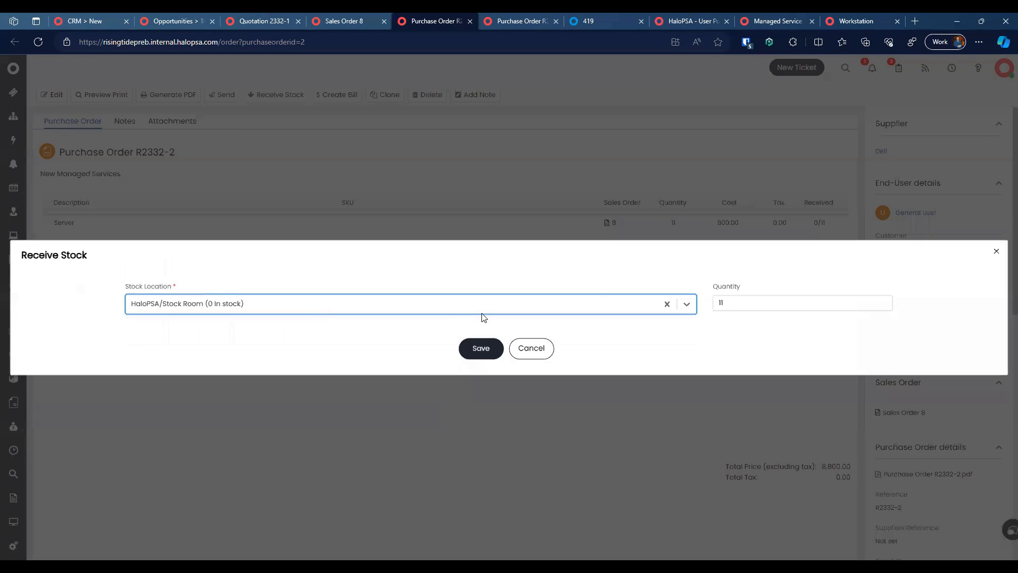
click(749, 306)
click(483, 351)
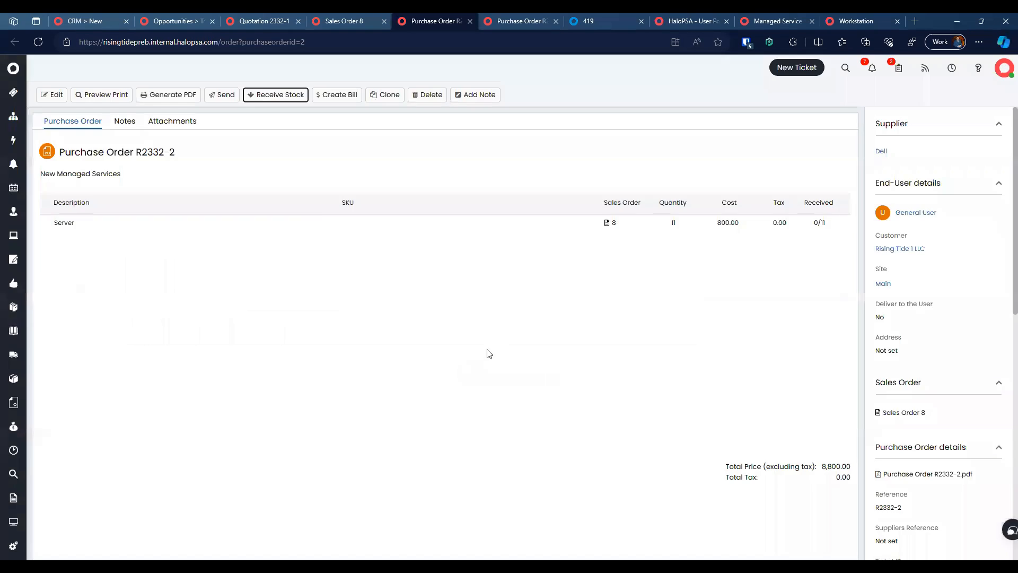
Step: Serialise the received server as a new asset with a blank Asset Tag
click(401, 304)
click(496, 296)
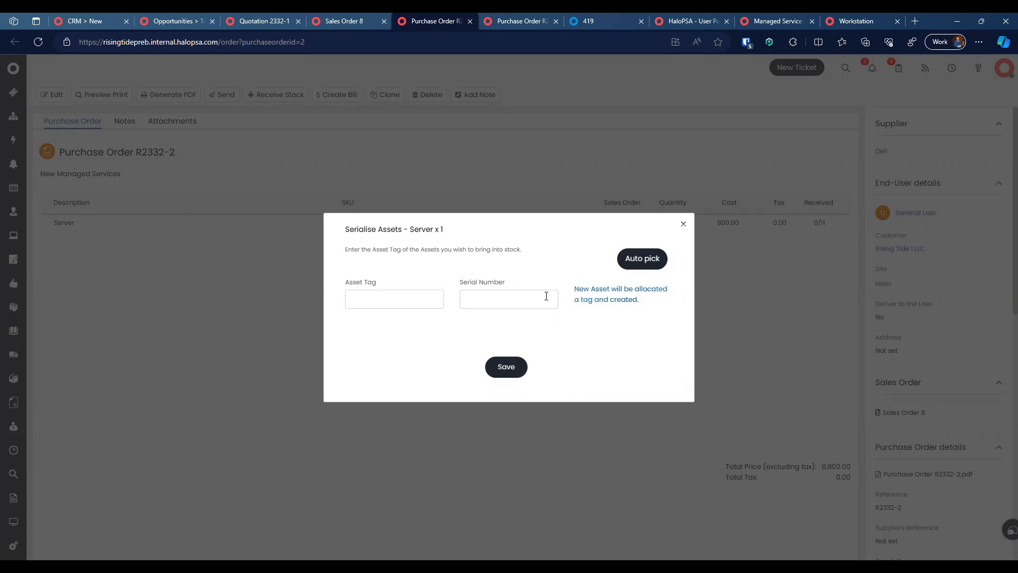
click(441, 293)
click(506, 367)
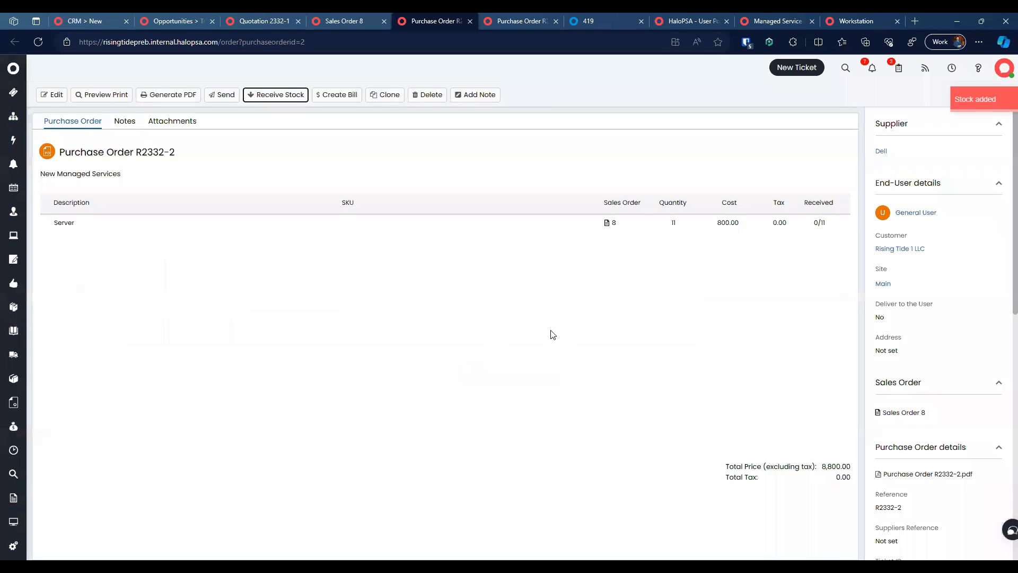
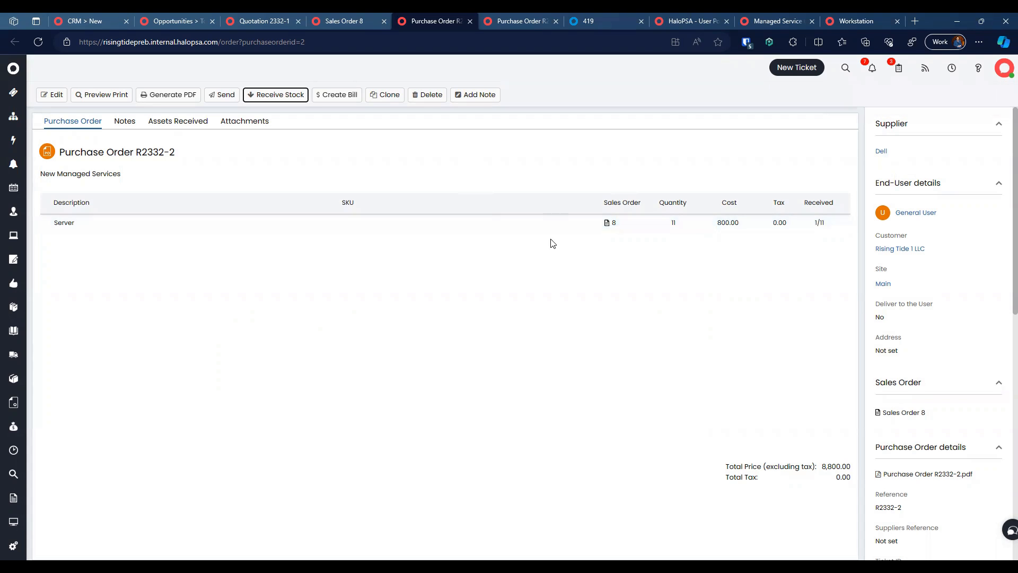
Step: Move from Sales Order 8 to purchase order R2332-1 for the 55 unreceived workstations
click(366, 16)
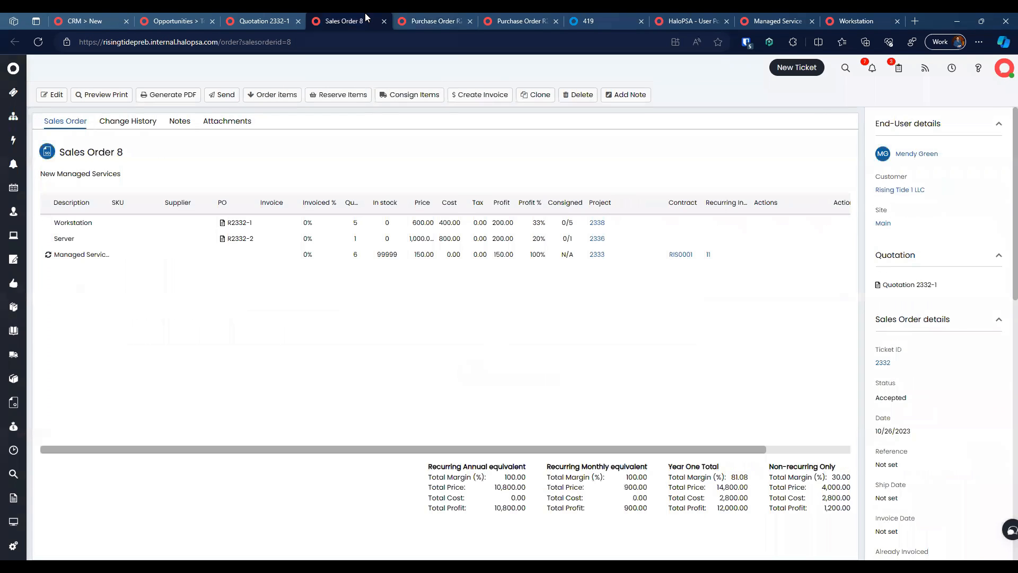
click(435, 16)
click(351, 16)
click(512, 16)
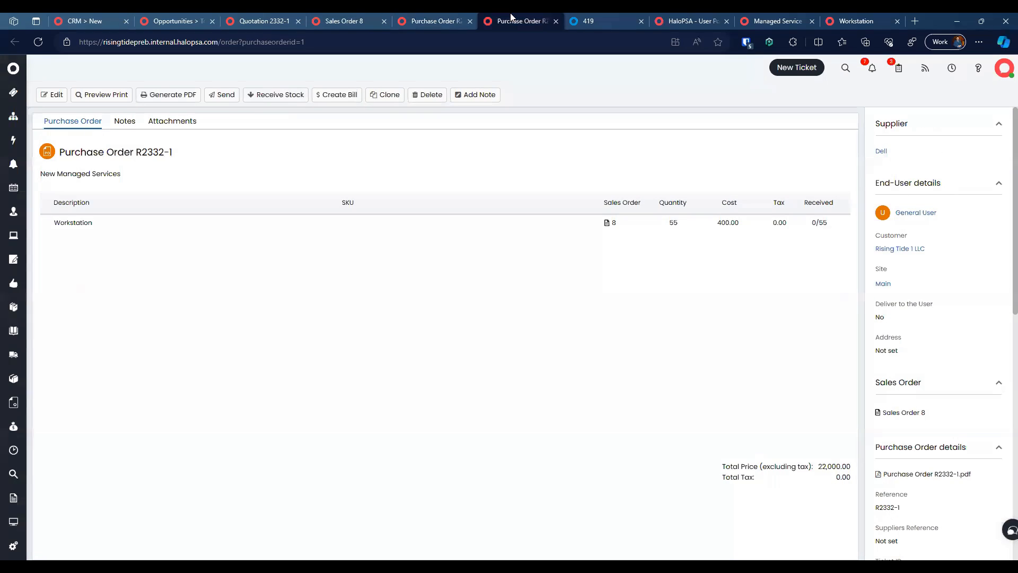
Step: Receive all 55 workstations on R2332-1 into the chosen stock location
click(285, 95)
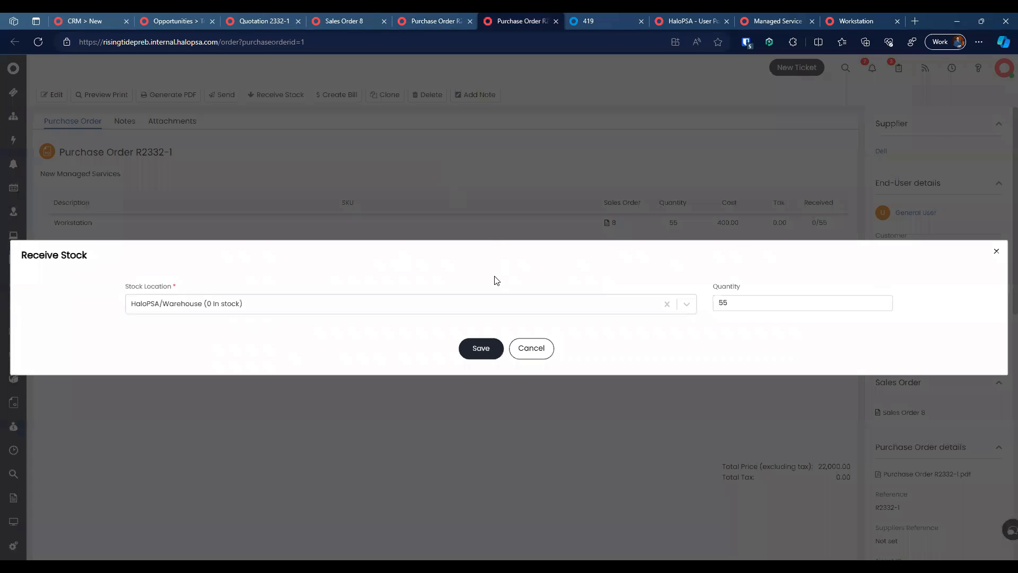
click(481, 301)
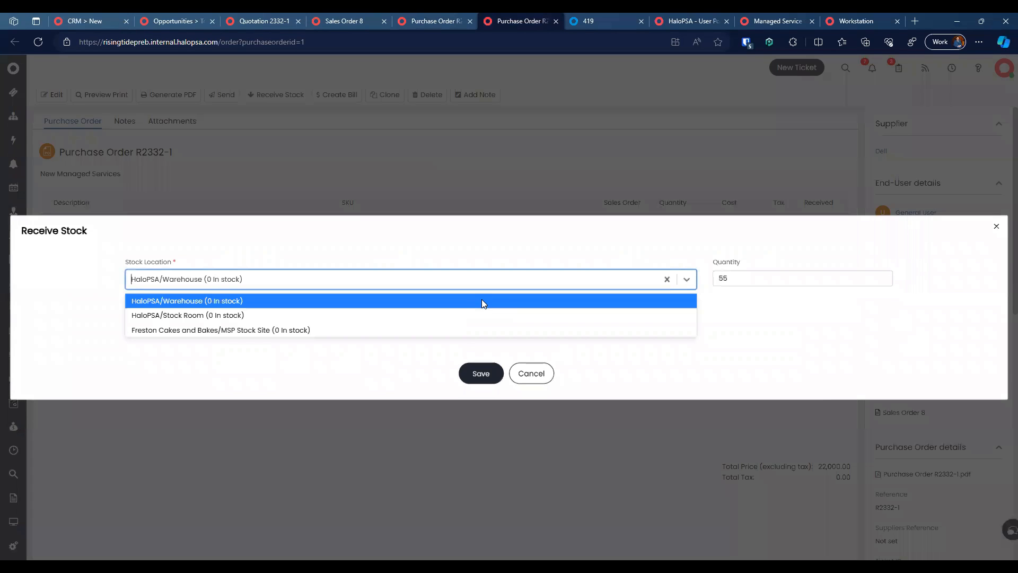
click(415, 315)
click(479, 372)
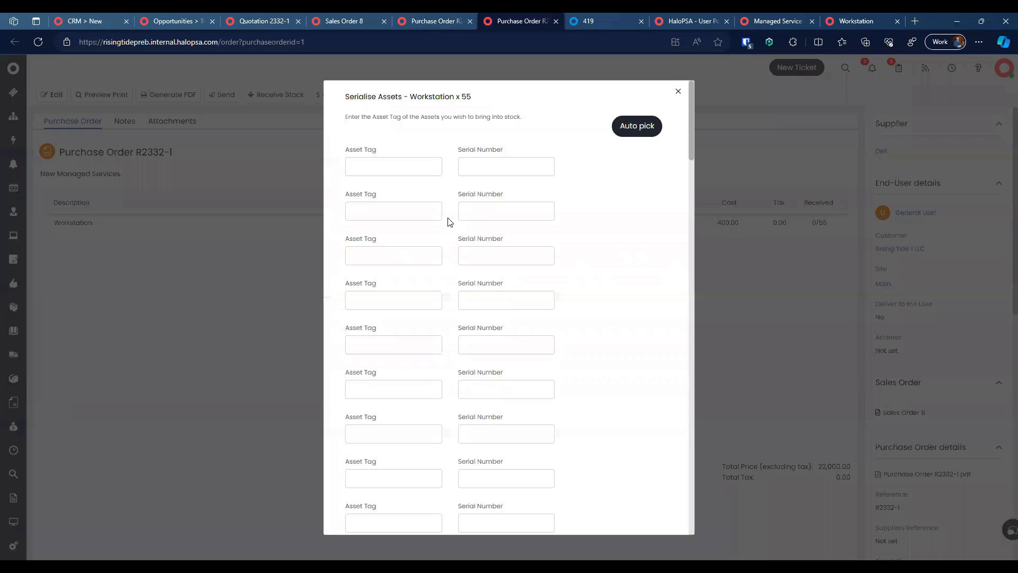
Step: Auto-pick new asset tags for every workstation and save the serialised stock
click(637, 126)
scroll(586, 241, down, 10)
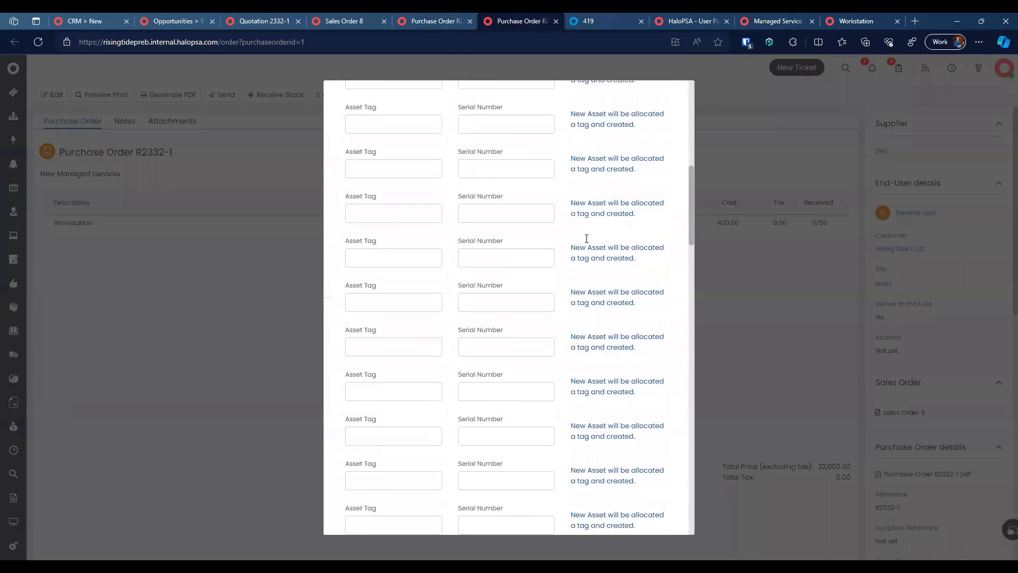
scroll(586, 239, down, 8)
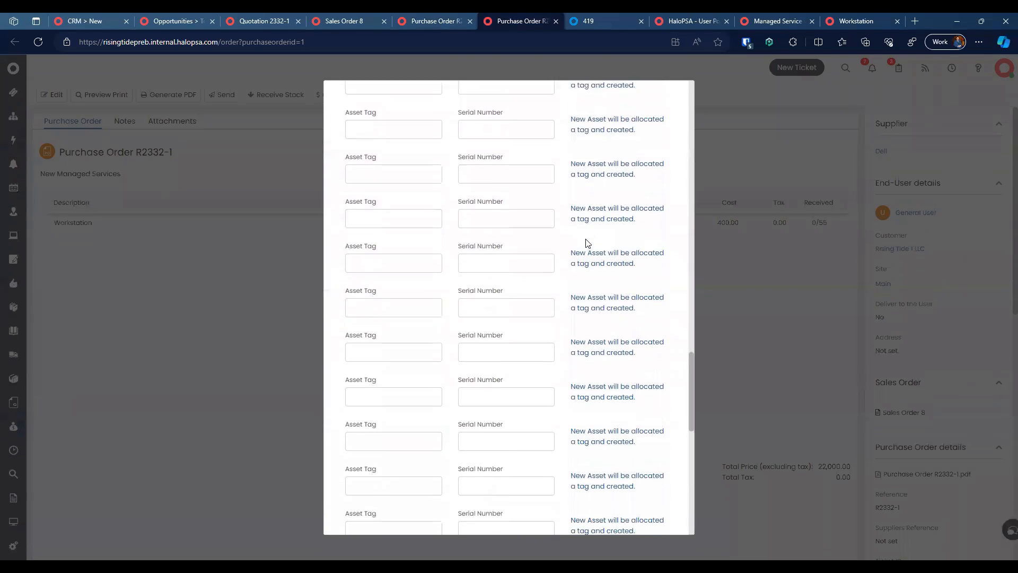
scroll(587, 239, up, 15)
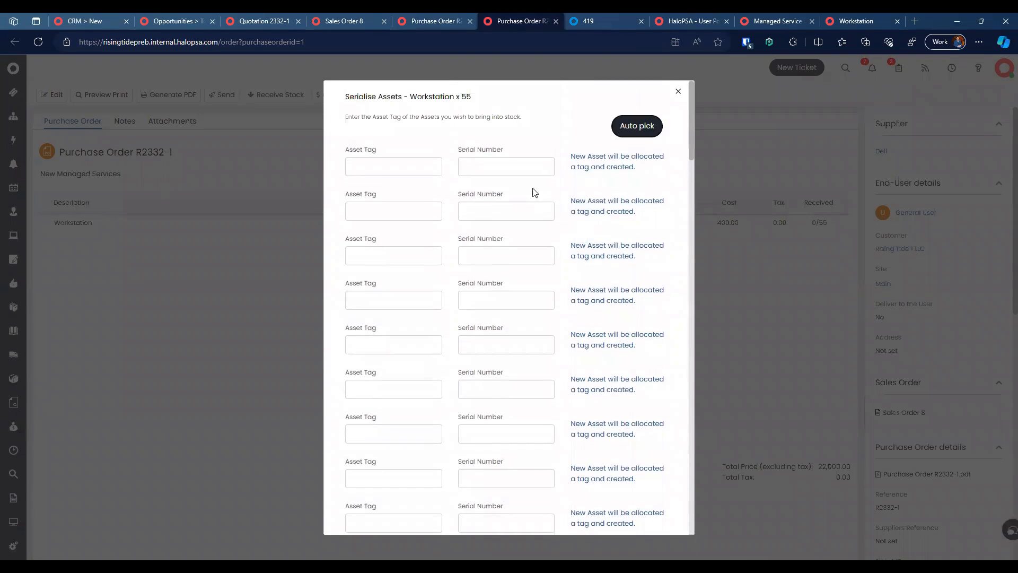
scroll(591, 359, down, 15)
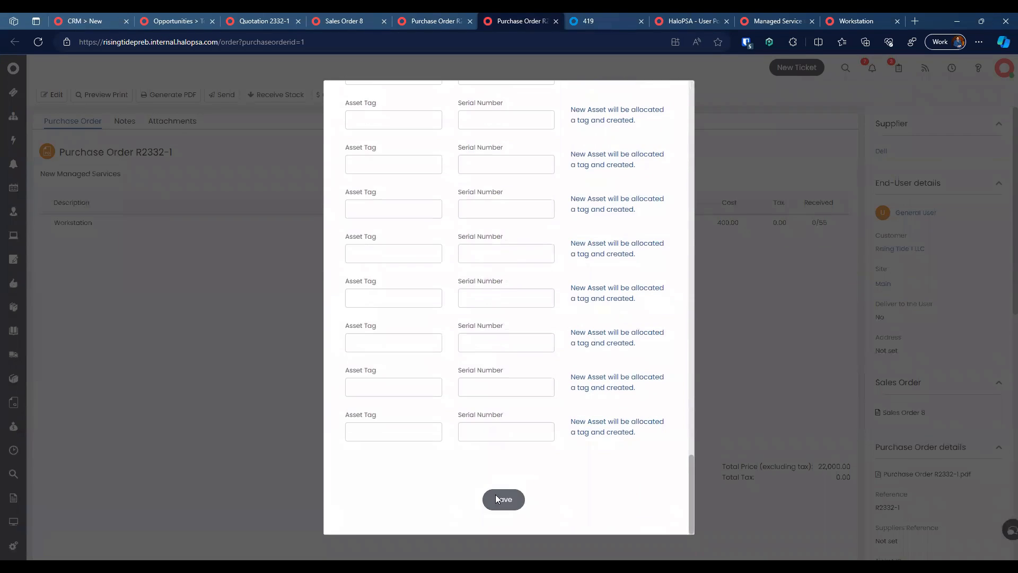
click(498, 499)
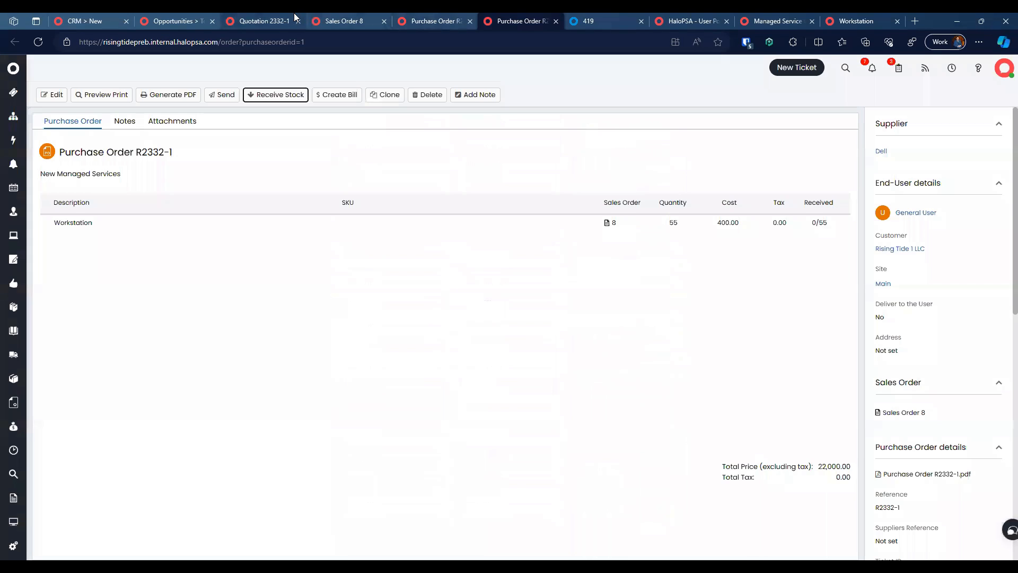
Step: Reload and review the opportunity page
click(259, 21)
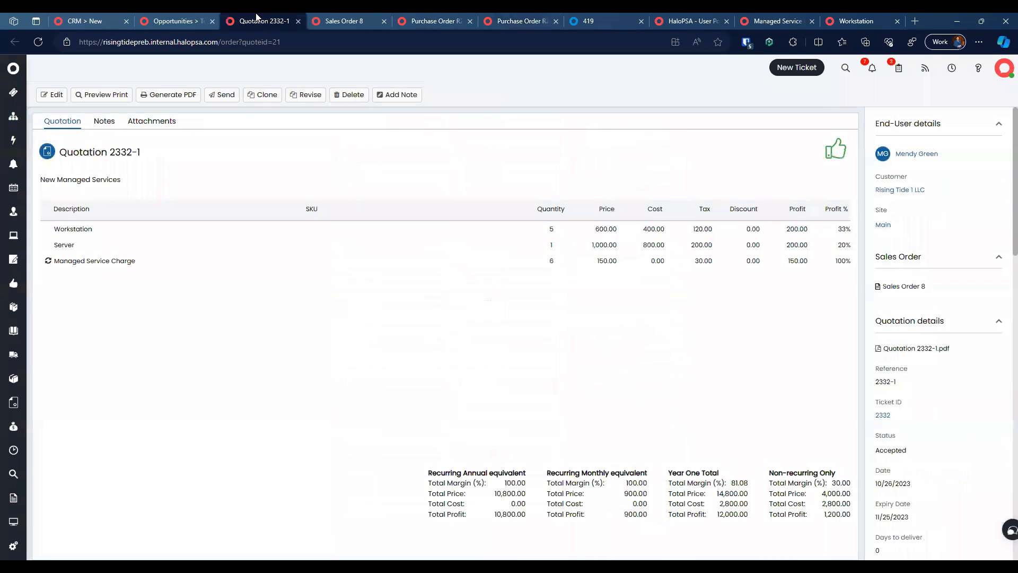
click(176, 21)
click(38, 42)
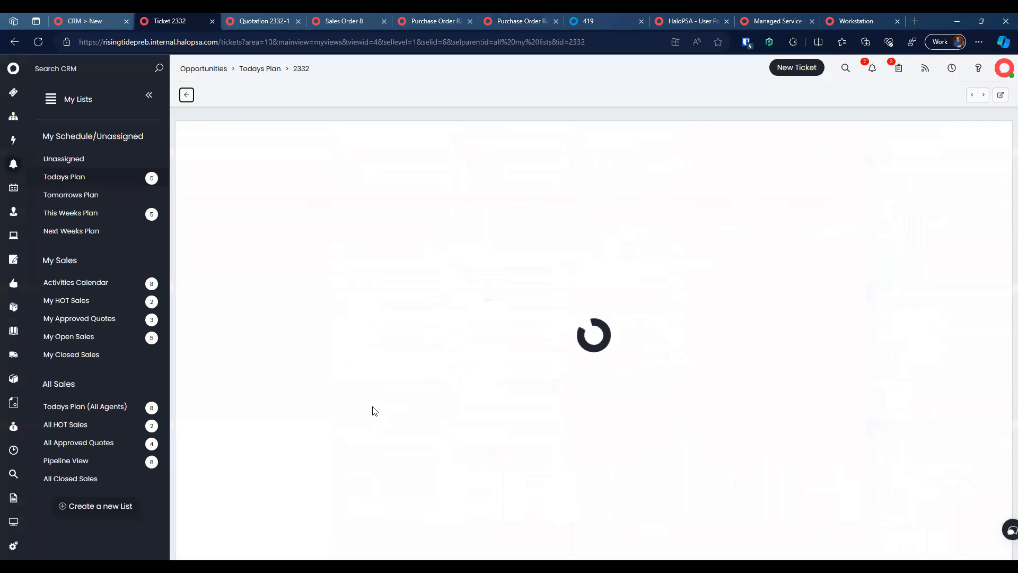
scroll(365, 361, down, 8)
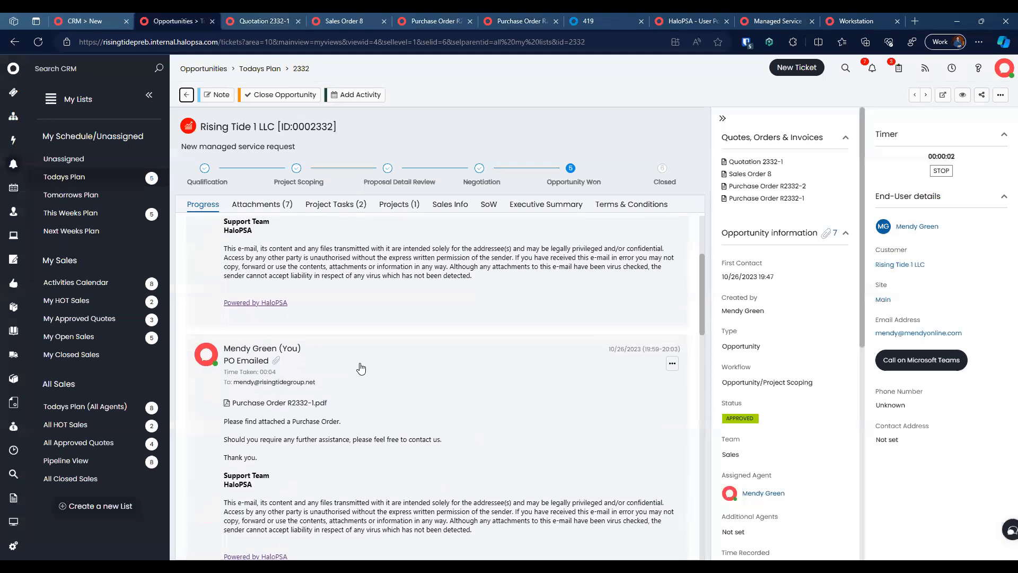
scroll(360, 364, up, 9)
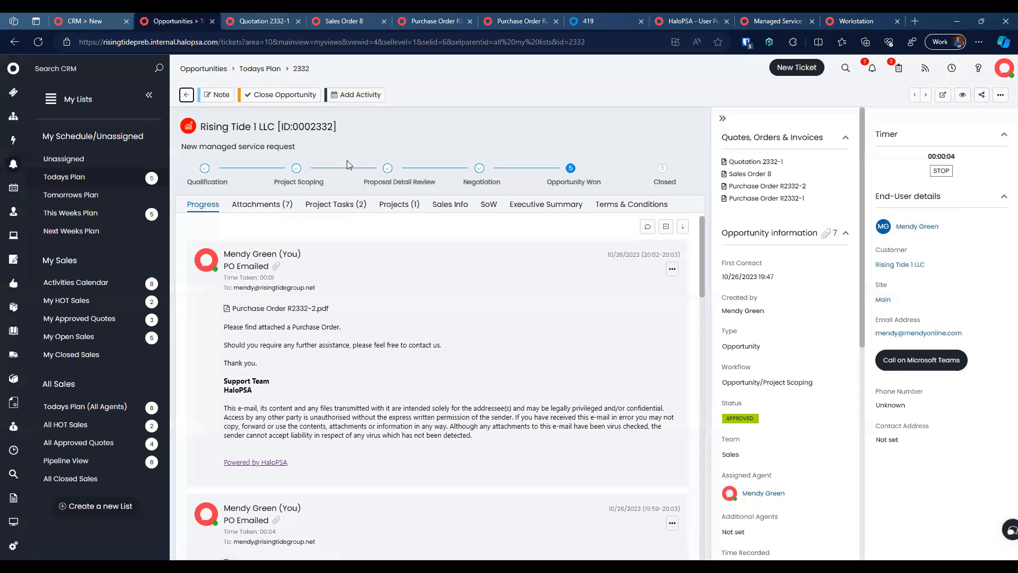
Step: Close the R2332-2, R2332-1 and 419 PDF tabs, returning to Sales Order 8
click(371, 21)
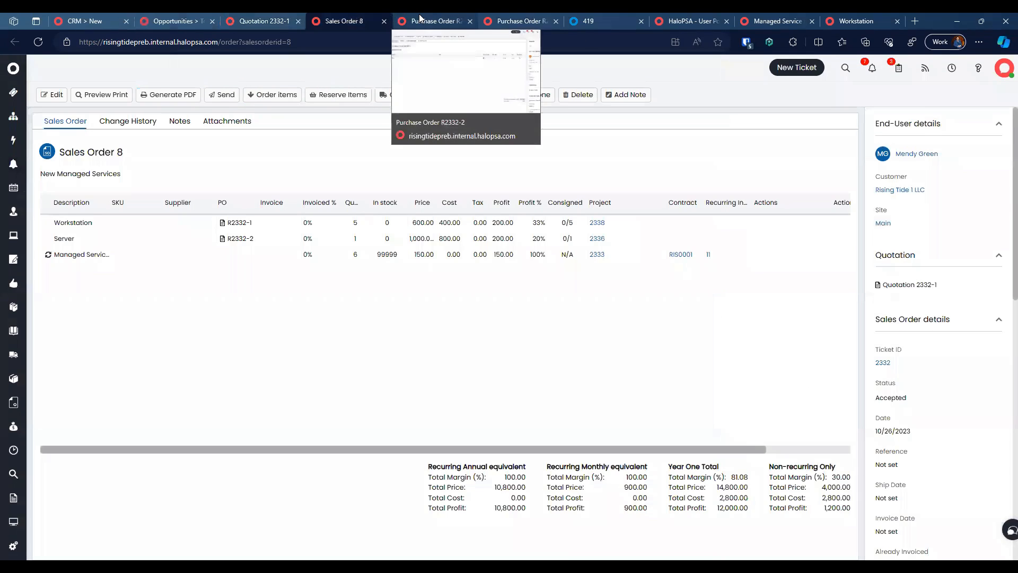
click(421, 20)
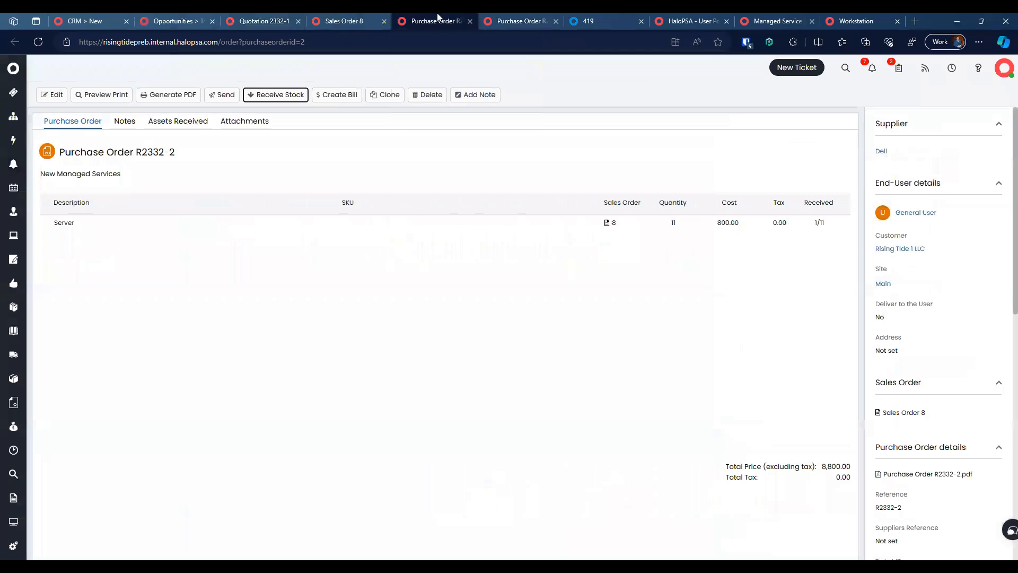
click(466, 23)
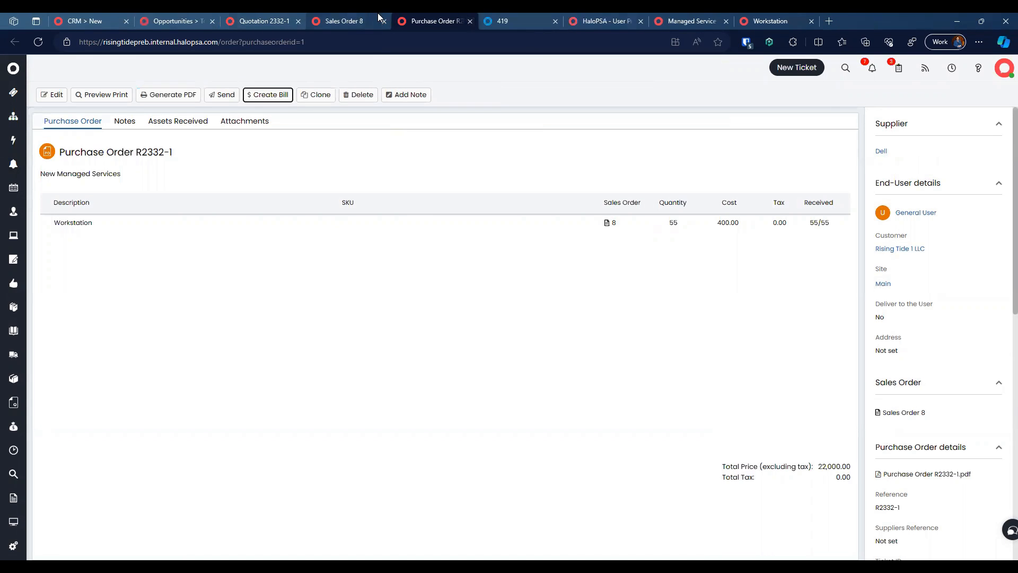
click(342, 18)
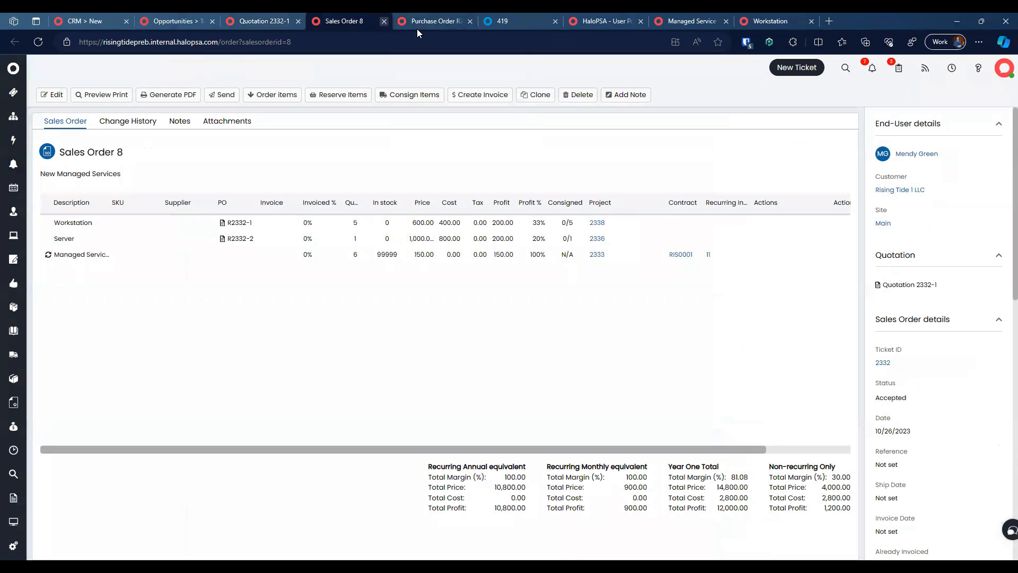
click(417, 28)
click(467, 23)
click(357, 17)
click(448, 23)
click(469, 21)
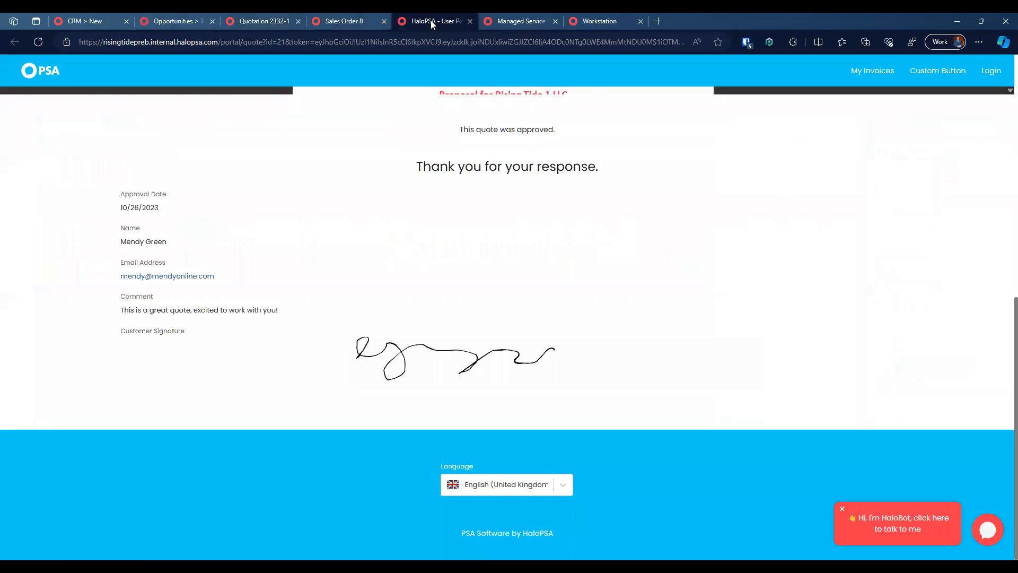
click(345, 21)
Step: Reload Sales Order 8 and widen the Reserved and Recurring Invoice columns
click(44, 45)
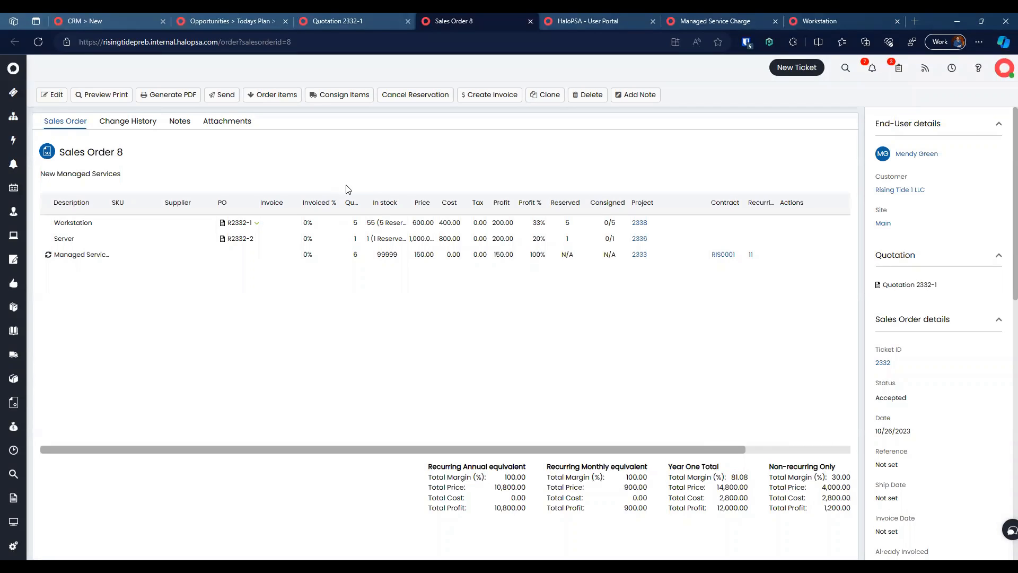
drag(580, 204, 599, 204)
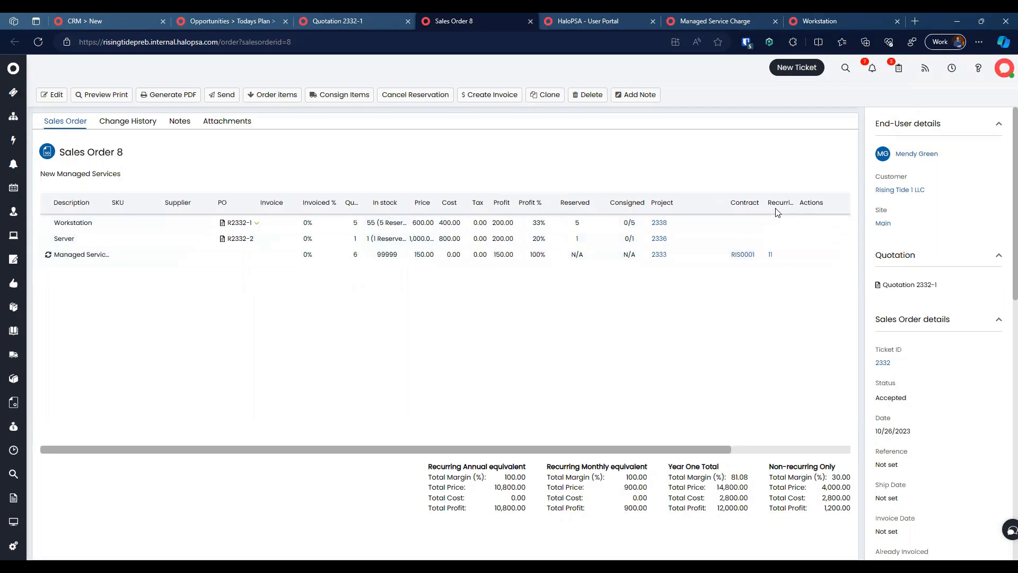
drag(795, 202, 759, 203)
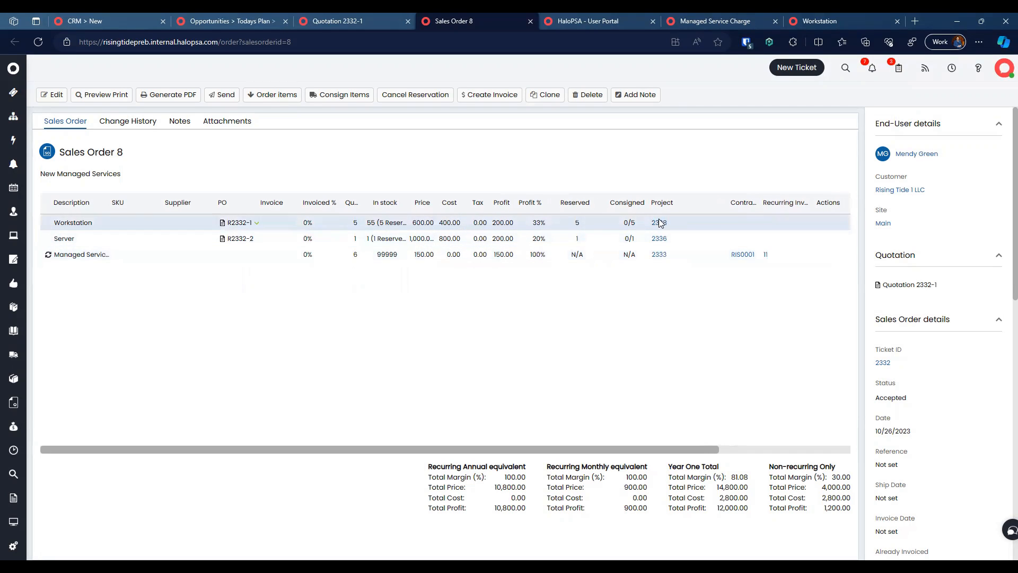
Step: Refresh opportunity 2332 and browse its linked projects and project tasks
click(352, 14)
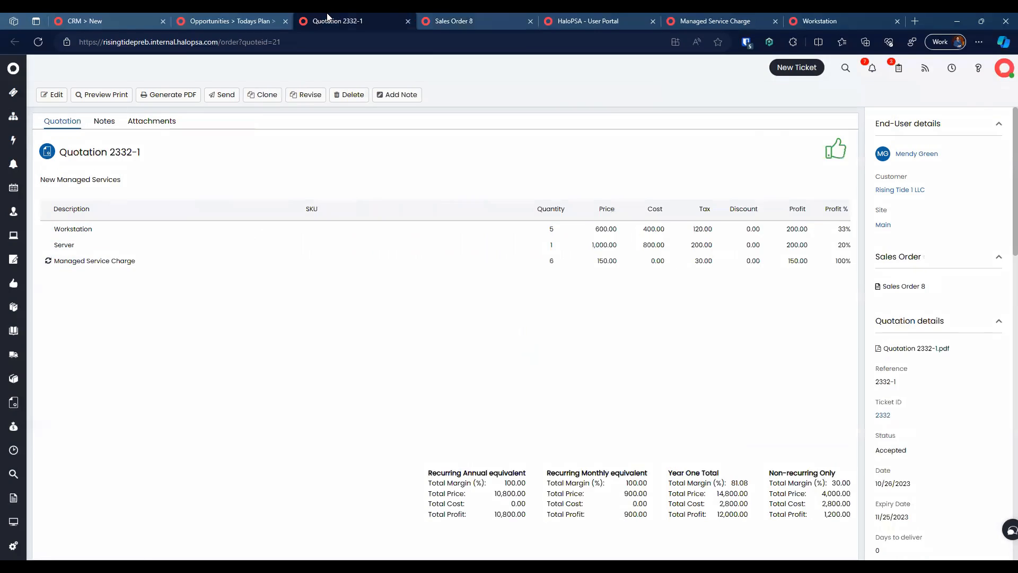
click(233, 19)
click(39, 41)
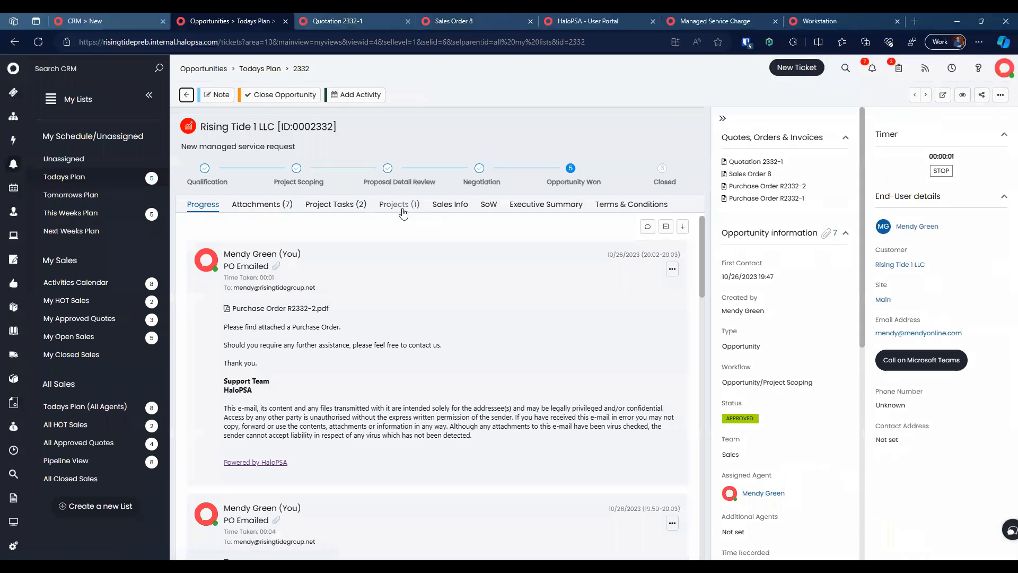
click(399, 204)
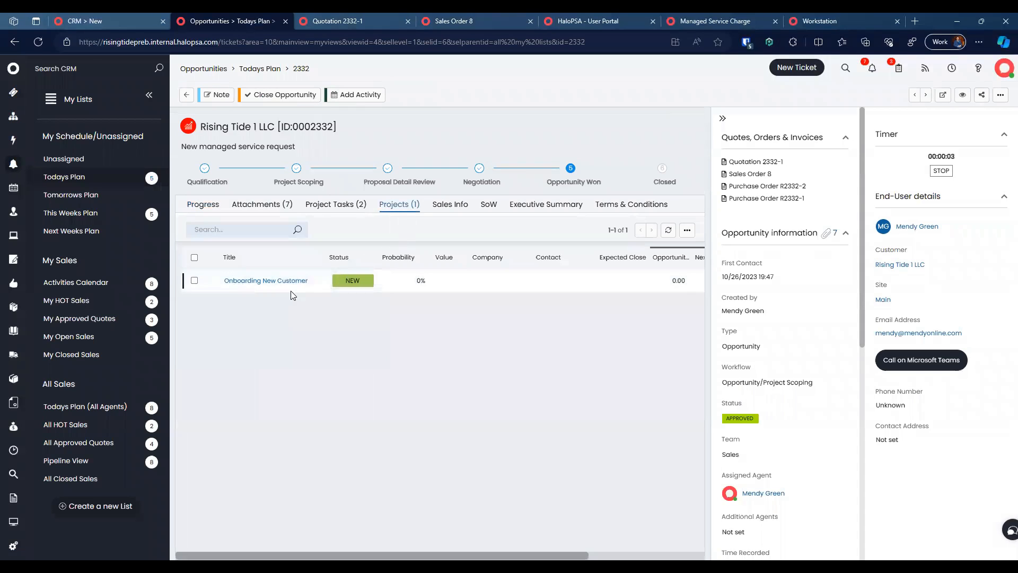
click(337, 205)
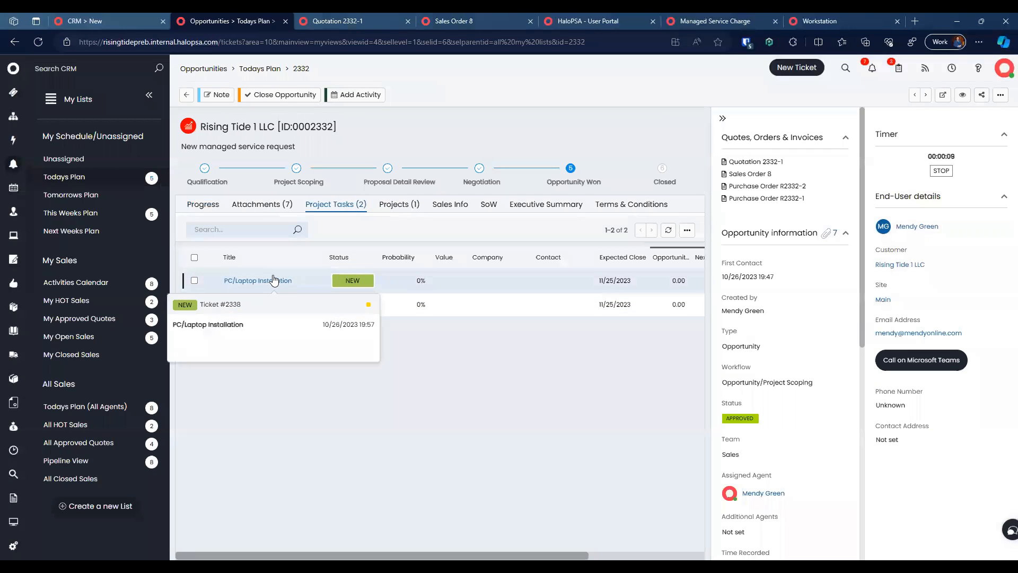
click(413, 210)
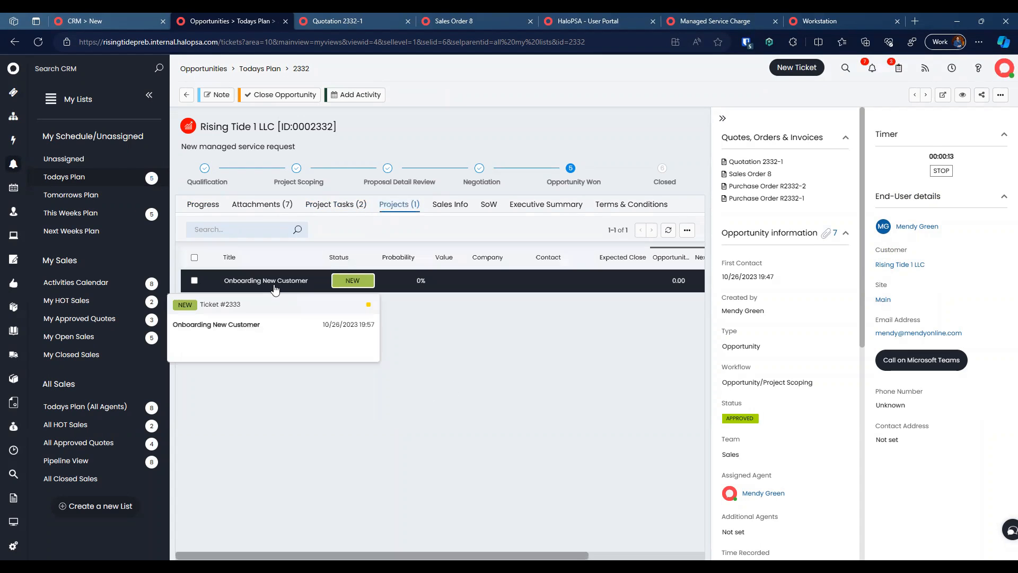
Step: Inspect the Onboarding New Customer project's Statement of Work, budgets and tasks, then show opportunity tasks
click(275, 285)
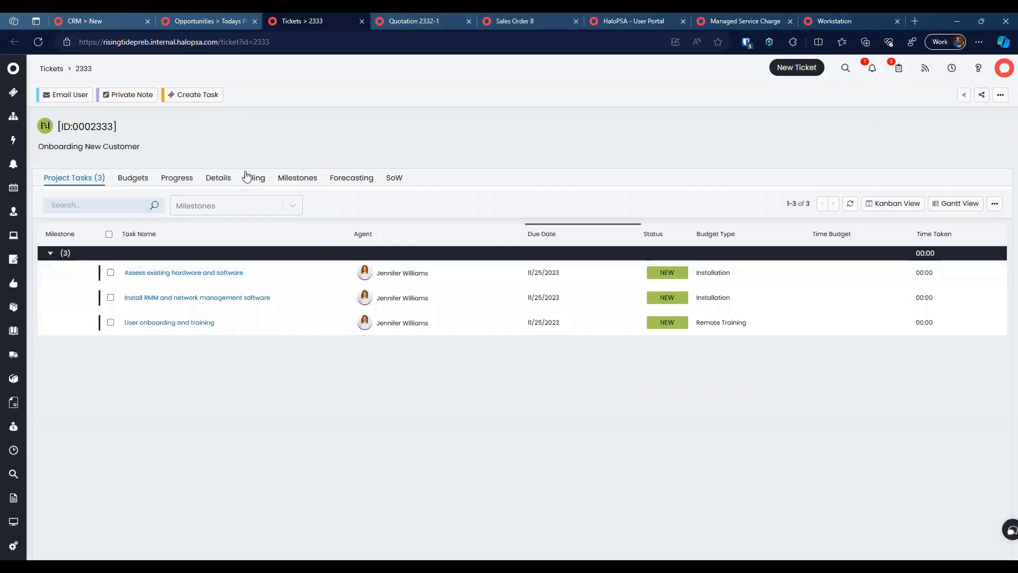
click(390, 179)
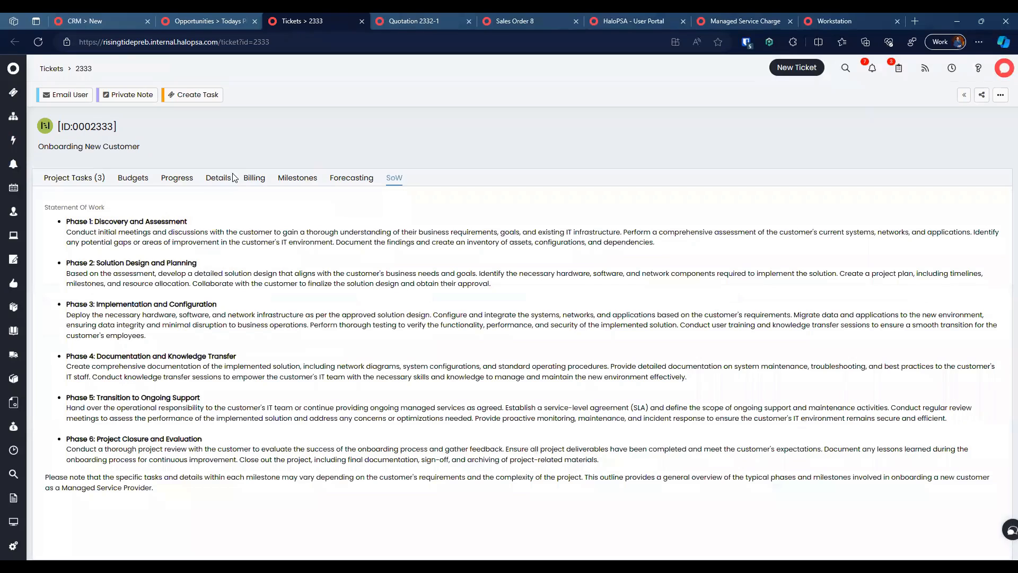
click(132, 178)
click(78, 179)
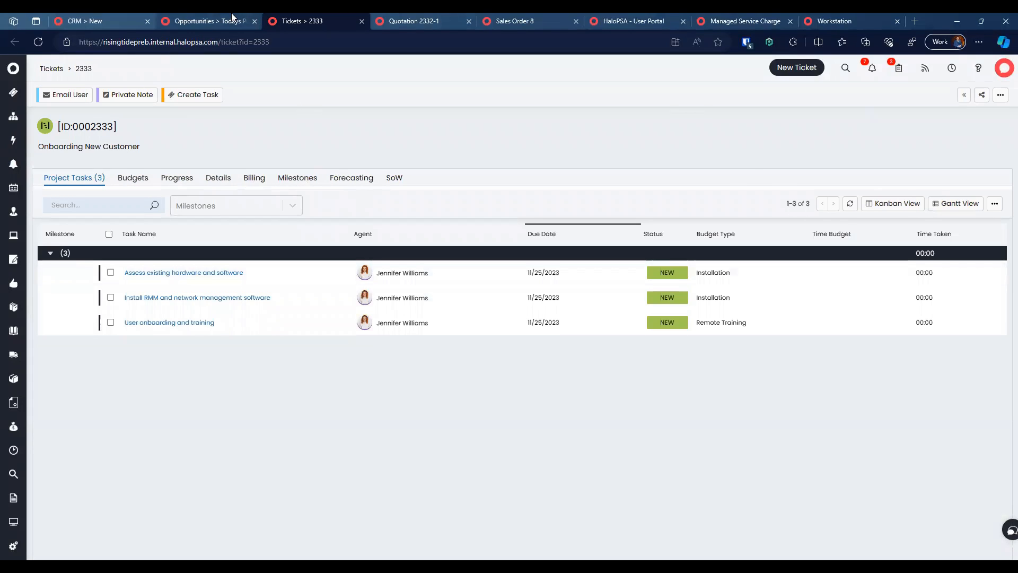
click(212, 21)
click(347, 204)
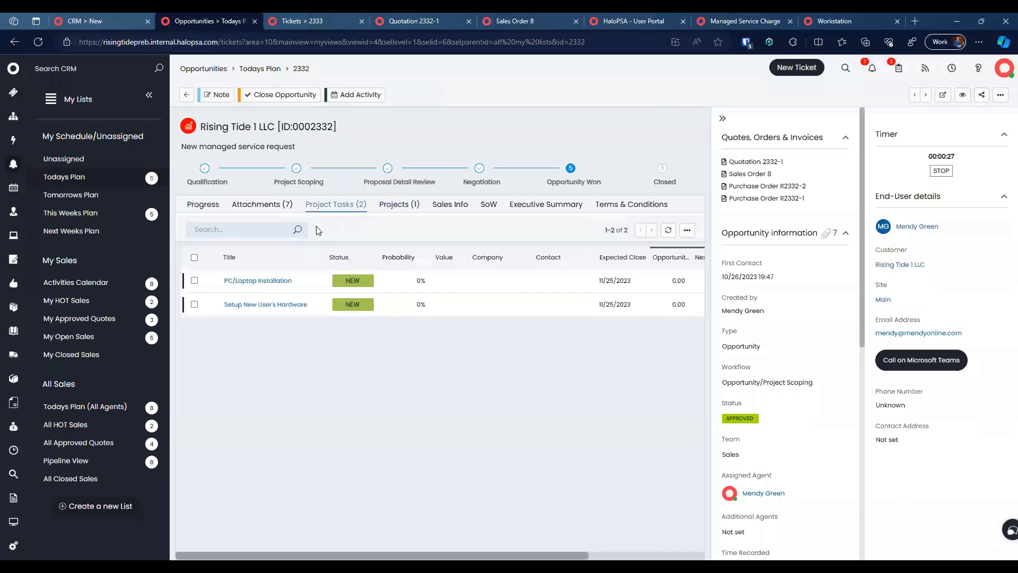
Step: Start consigning PC/Laptop Installation's Workstation products from HaloPSA/Warehouse
click(267, 285)
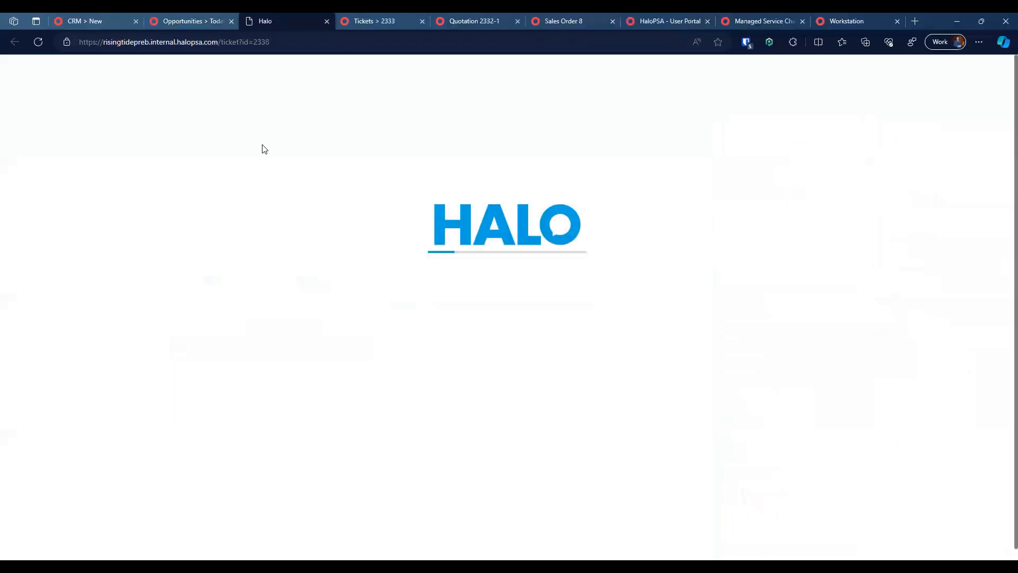
click(130, 179)
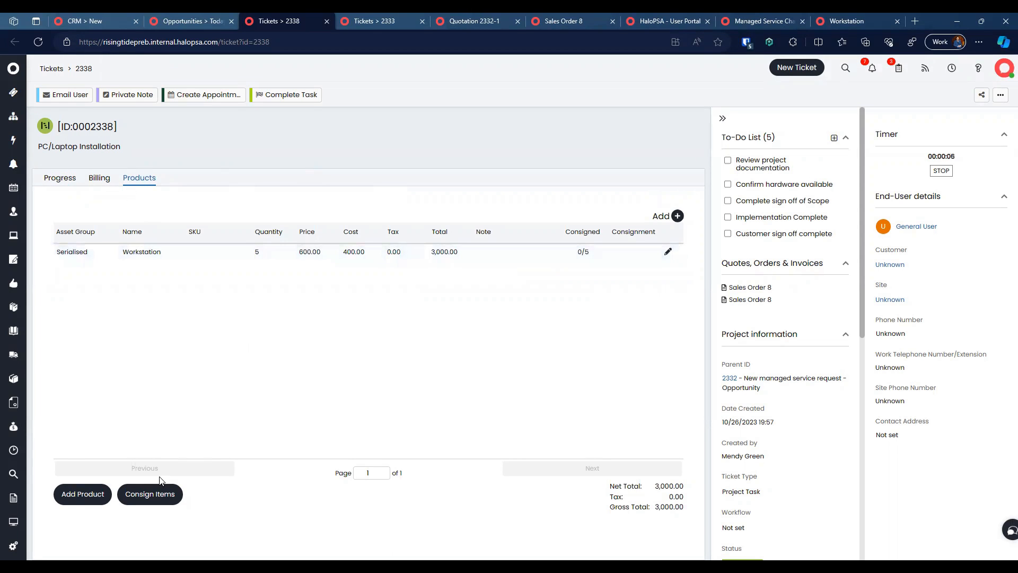
click(159, 492)
click(550, 305)
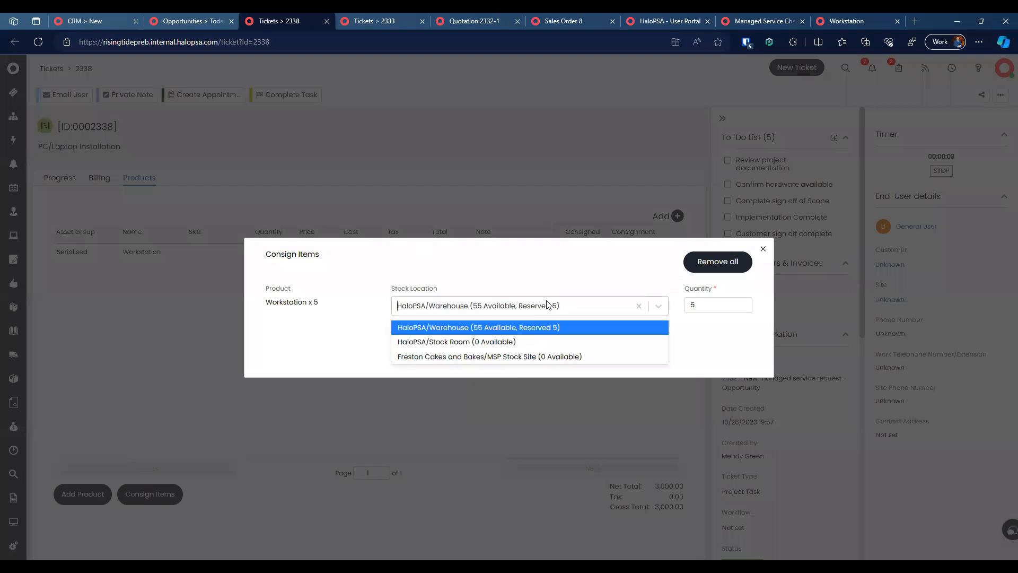
click(517, 329)
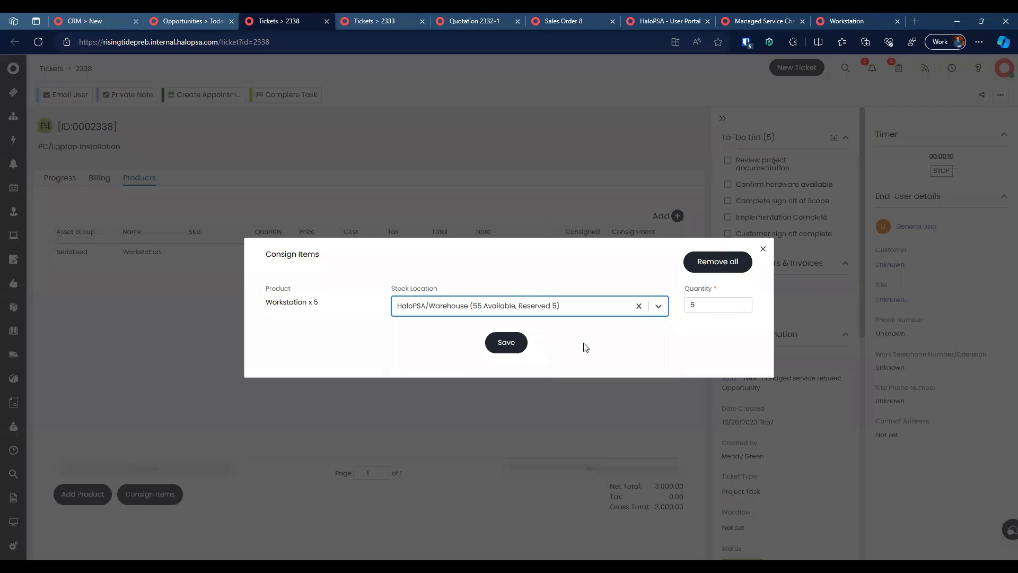
click(508, 342)
Step: Select the Workstation assets from warehouse stock and save the consignment of all five
click(408, 215)
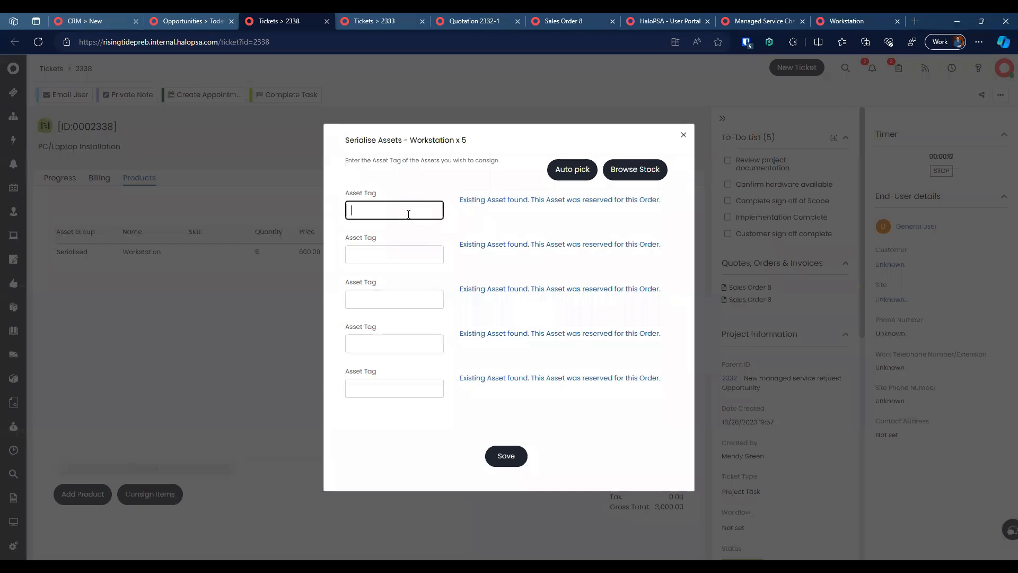
click(577, 171)
click(628, 171)
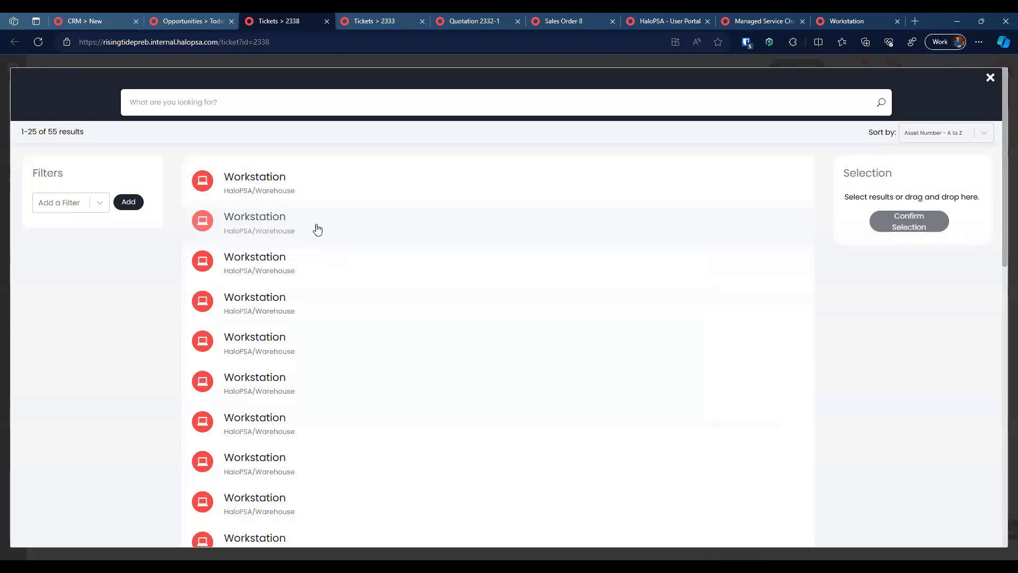
scroll(319, 371, down, 5)
click(357, 283)
click(352, 253)
click(366, 177)
scroll(379, 251, up, 3)
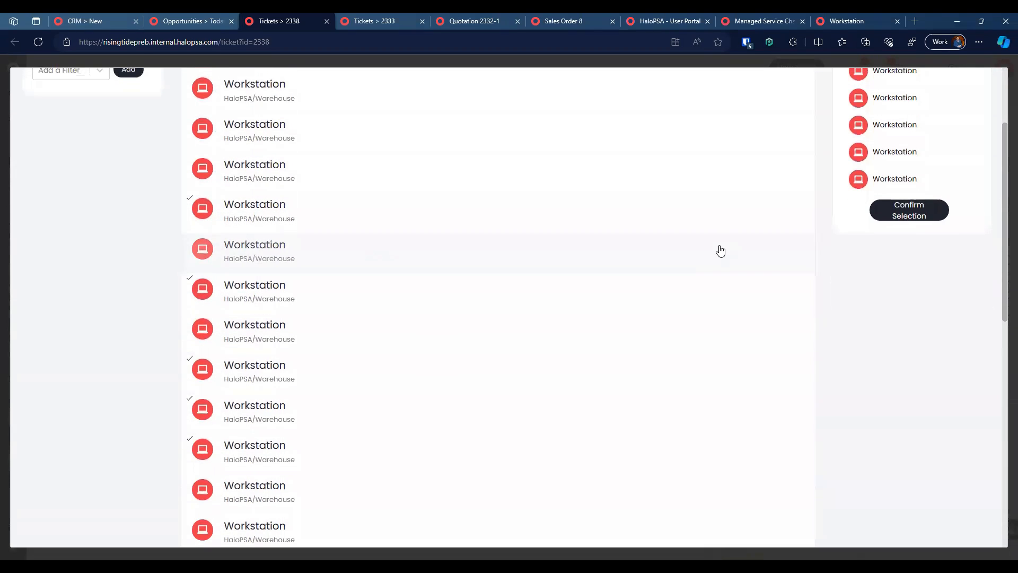
click(904, 207)
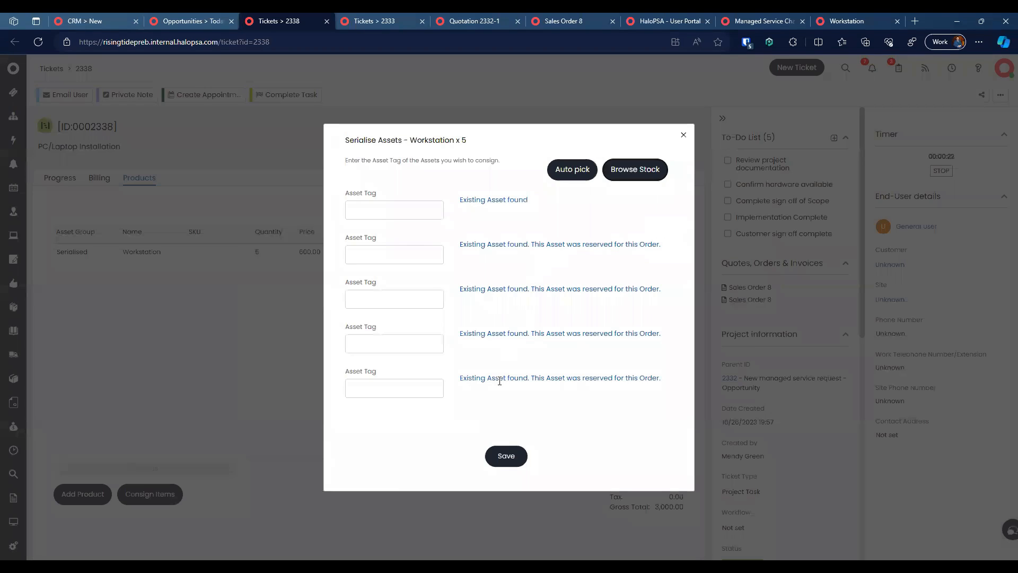
click(506, 456)
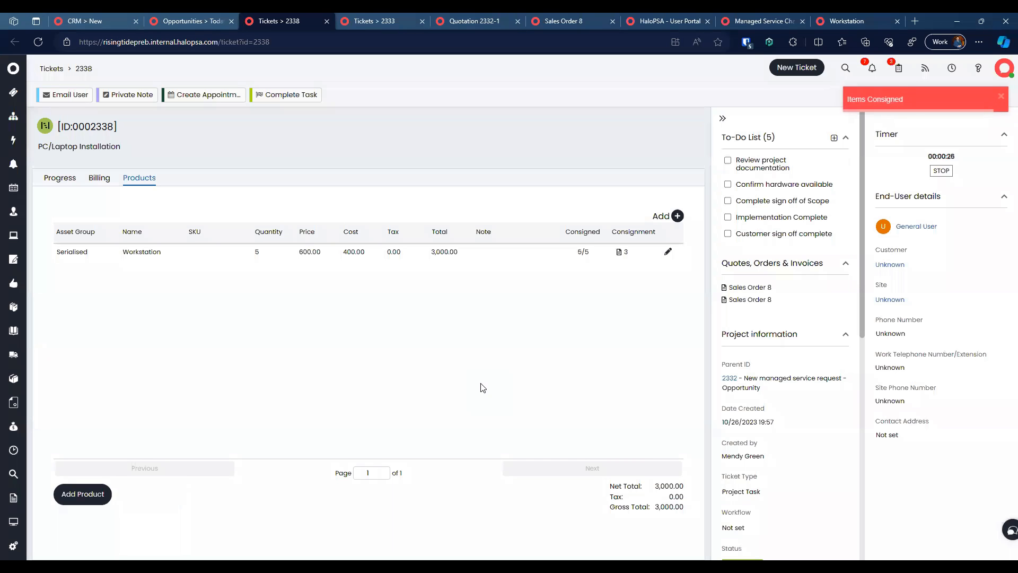
Step: View consignment 3, then reload Sales Order 8 to confirm 5/5 workstations consigned
click(621, 251)
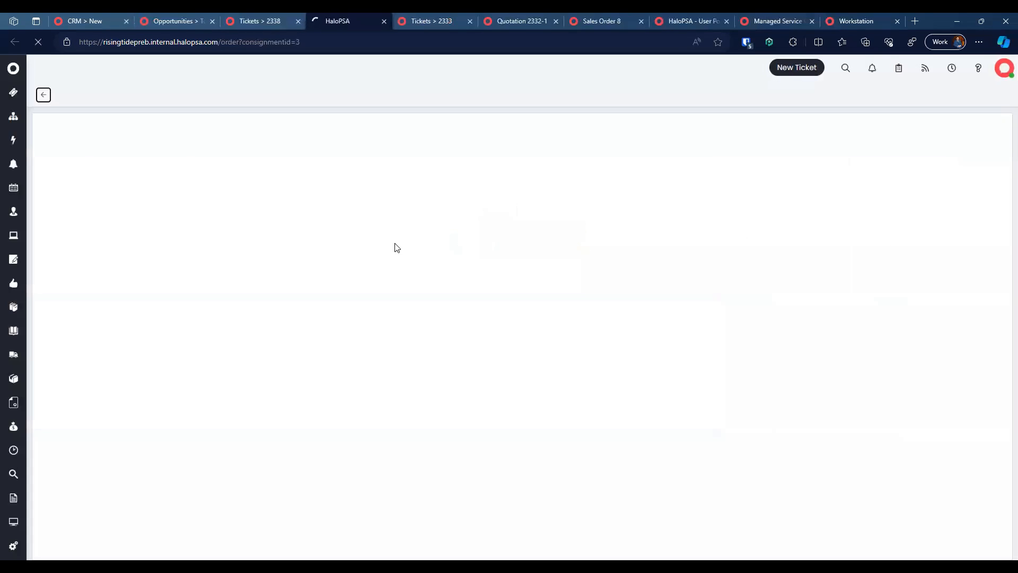
scroll(373, 268, down, 1)
scroll(370, 266, up, 1)
click(226, 21)
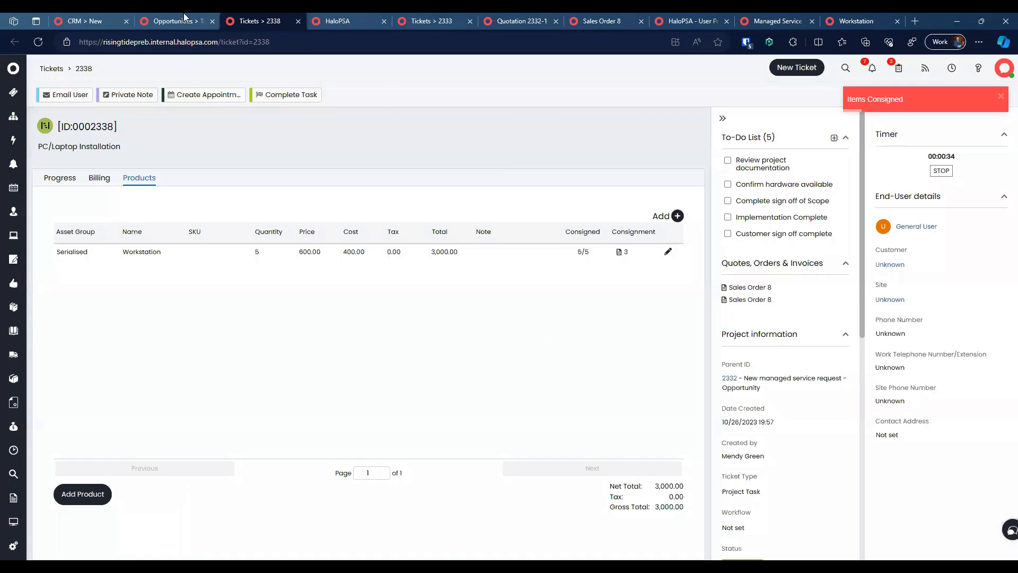
click(190, 16)
click(423, 17)
click(522, 16)
click(605, 16)
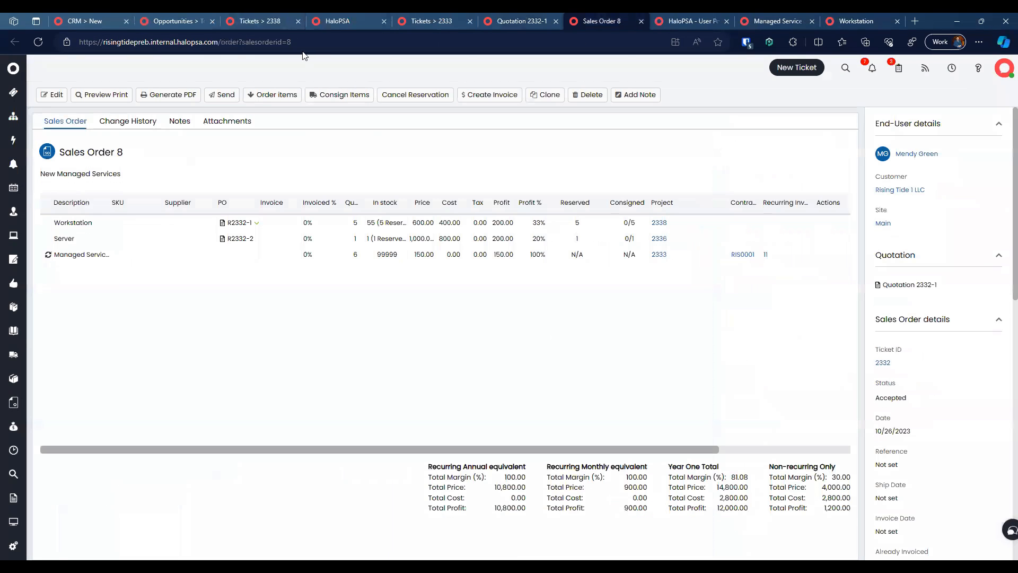
click(46, 39)
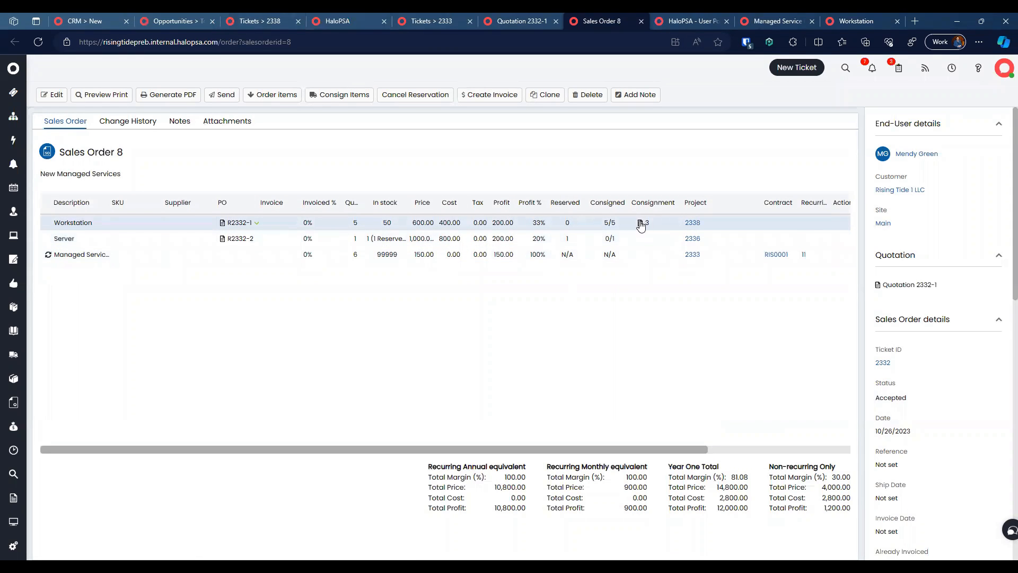
Step: Go back through ticket 2338's products to opportunity 2332
click(507, 20)
click(339, 20)
click(252, 19)
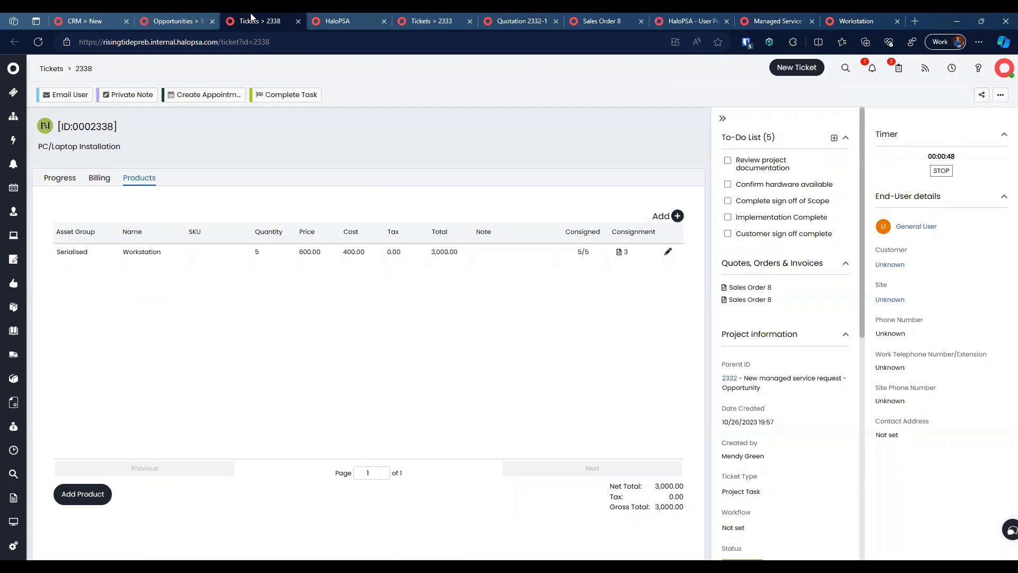
click(166, 20)
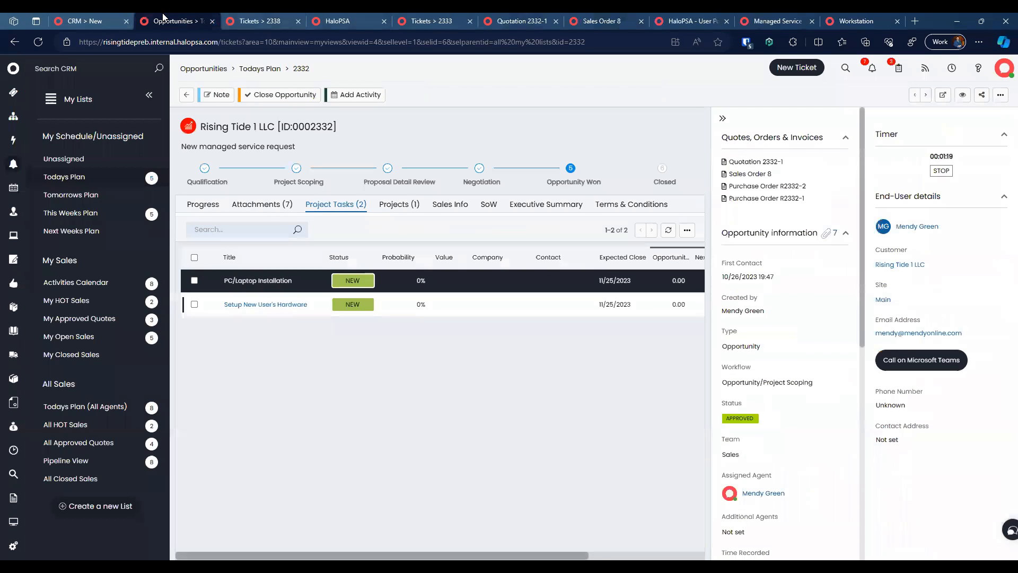
Step: Review opportunity 2332's attachments, tasks and Onboarding New Customer project, then list open opportunities
click(273, 200)
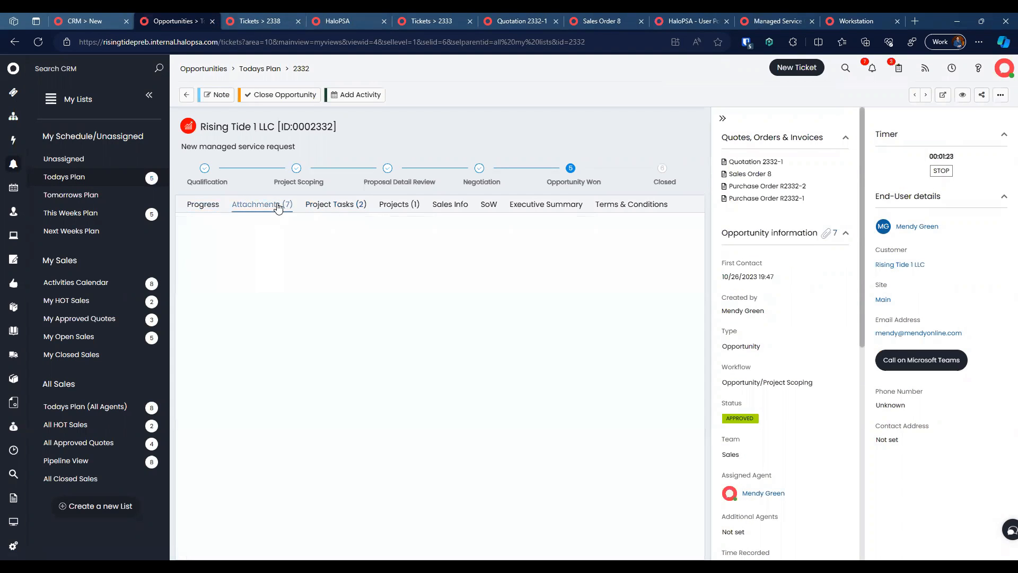
click(339, 204)
click(395, 206)
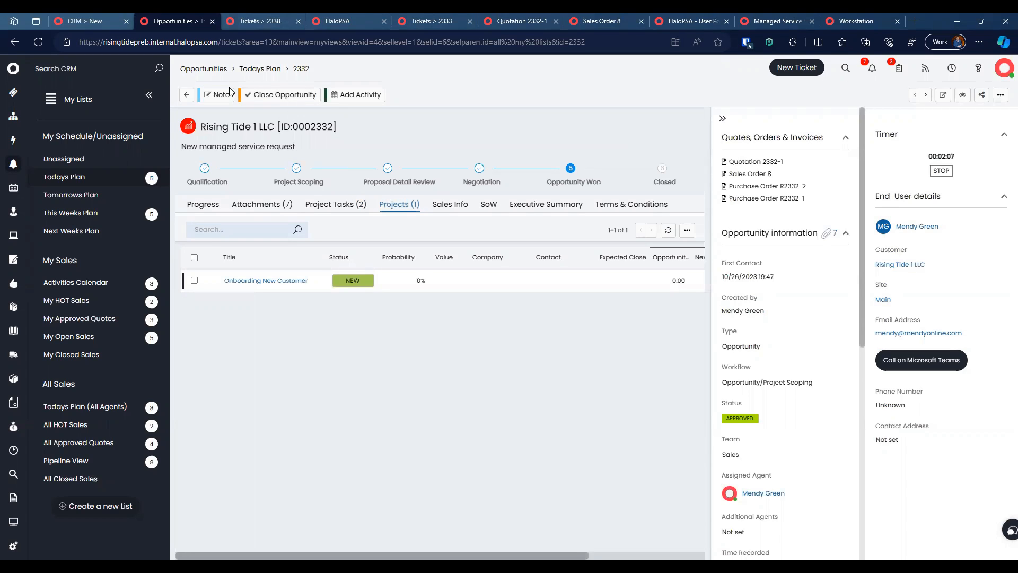
click(206, 71)
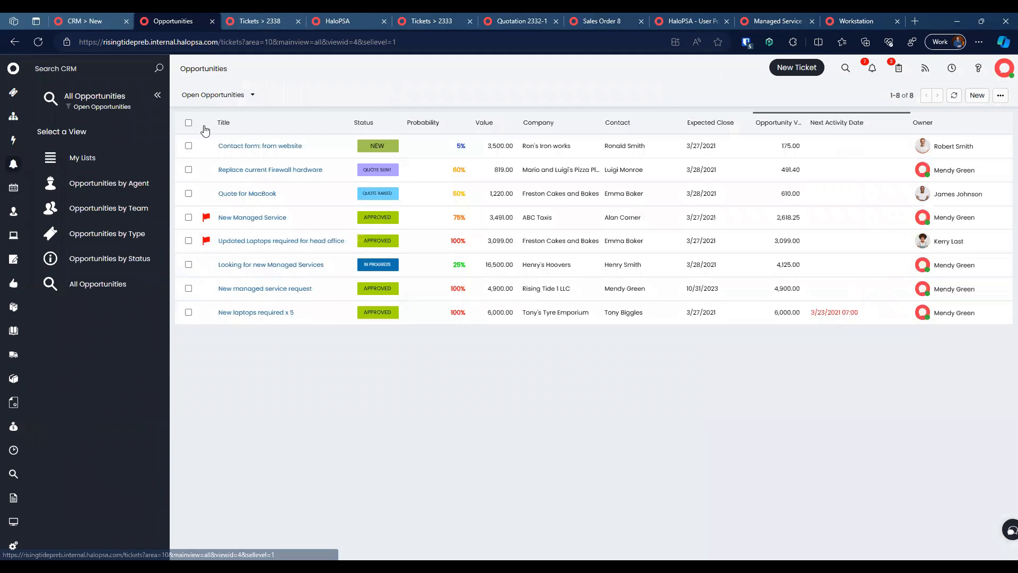
Step: Start a new opportunity for the Rising Tide 1 LLC customer contact
click(12, 171)
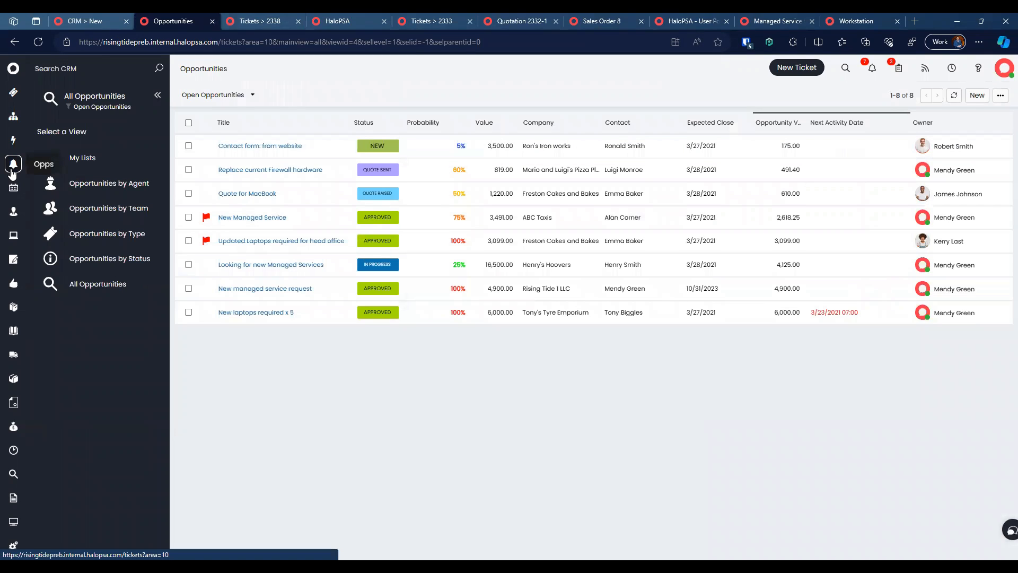
click(977, 95)
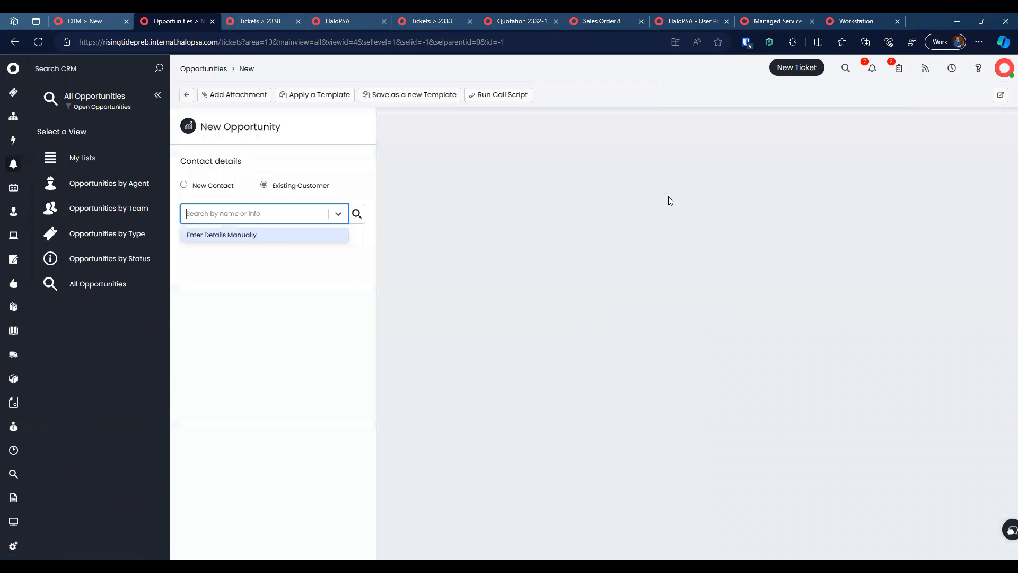
click(269, 207)
click(256, 216)
text(mendy)
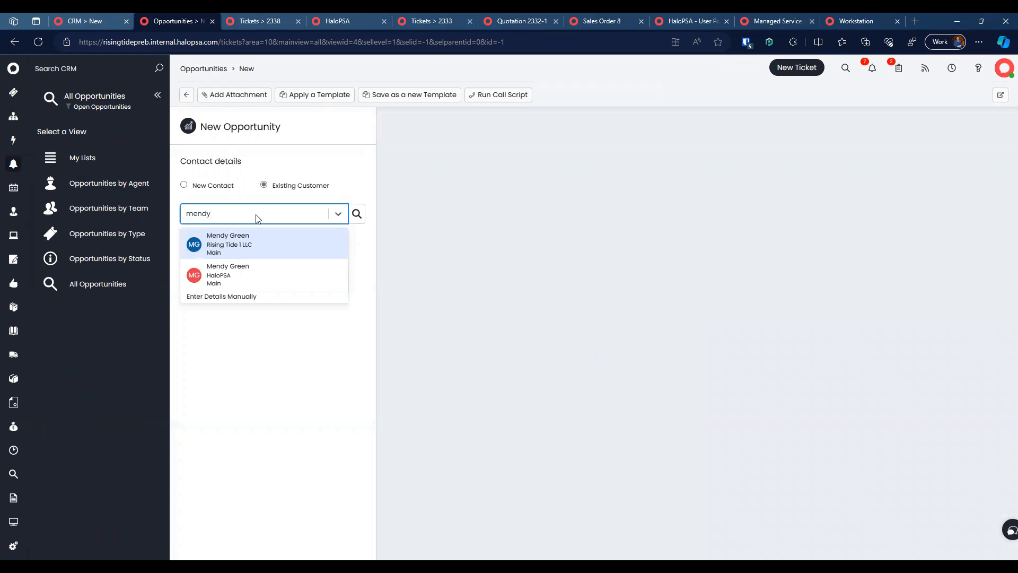
click(264, 251)
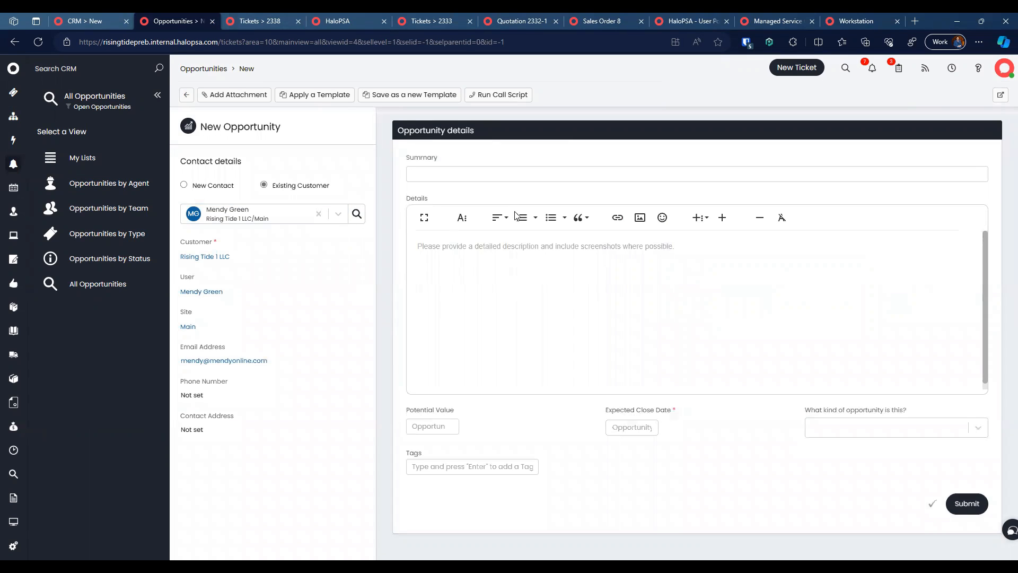
Step: Title it 'Upgrade Server, Network and 5 workstations', add network-refresh details, close date 10/31/2023
text(U)
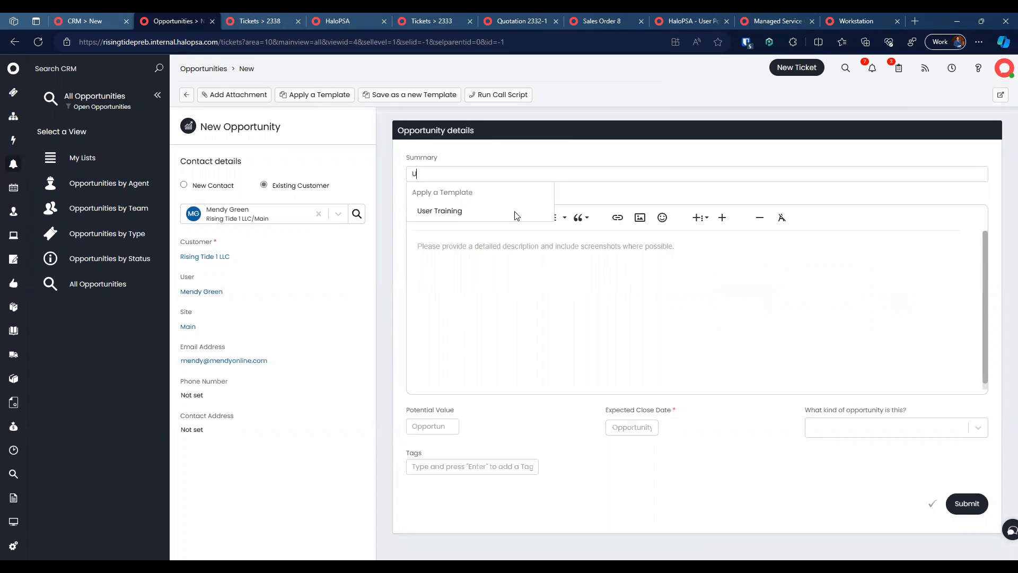
text(pgrade Server, Network and)
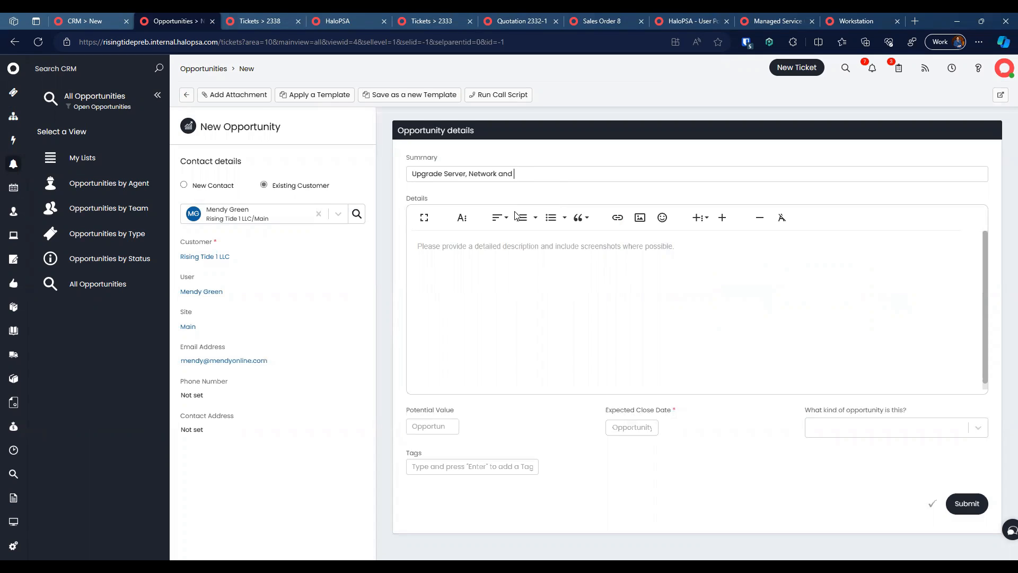
text( 5 workstations)
key(Tab)
text(Entier network refresh, a)
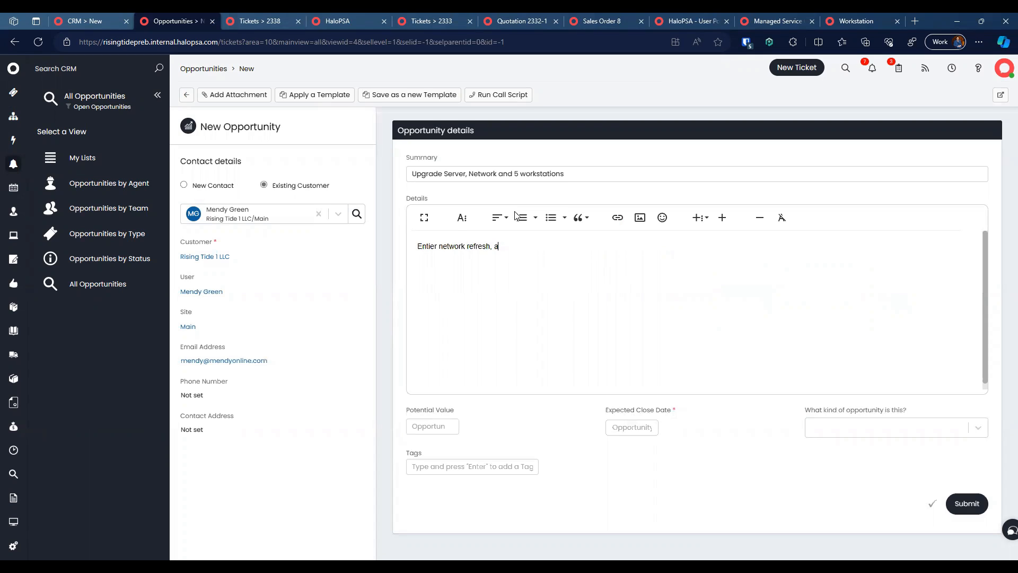
text(nd all computers and servers)
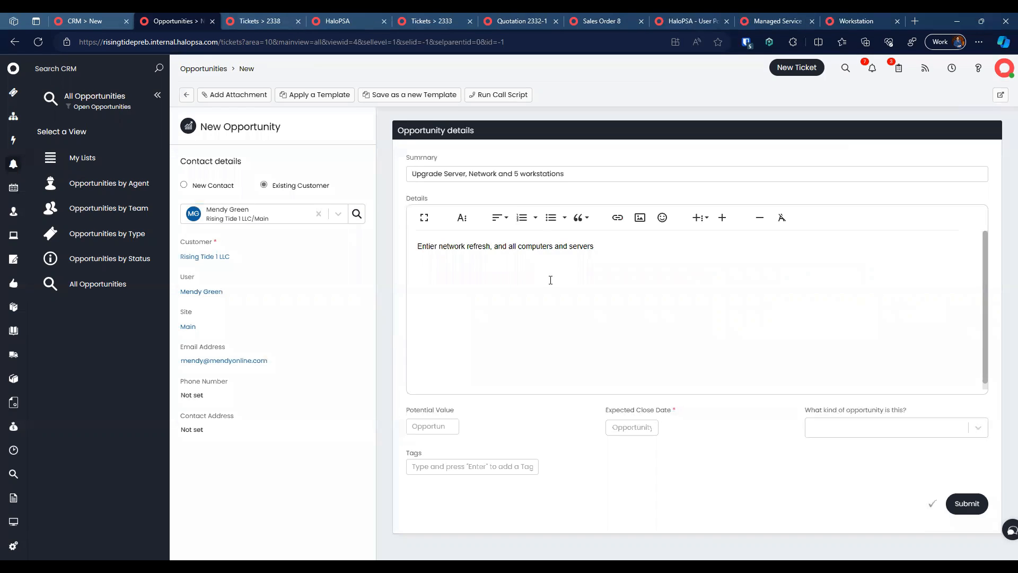
click(423, 424)
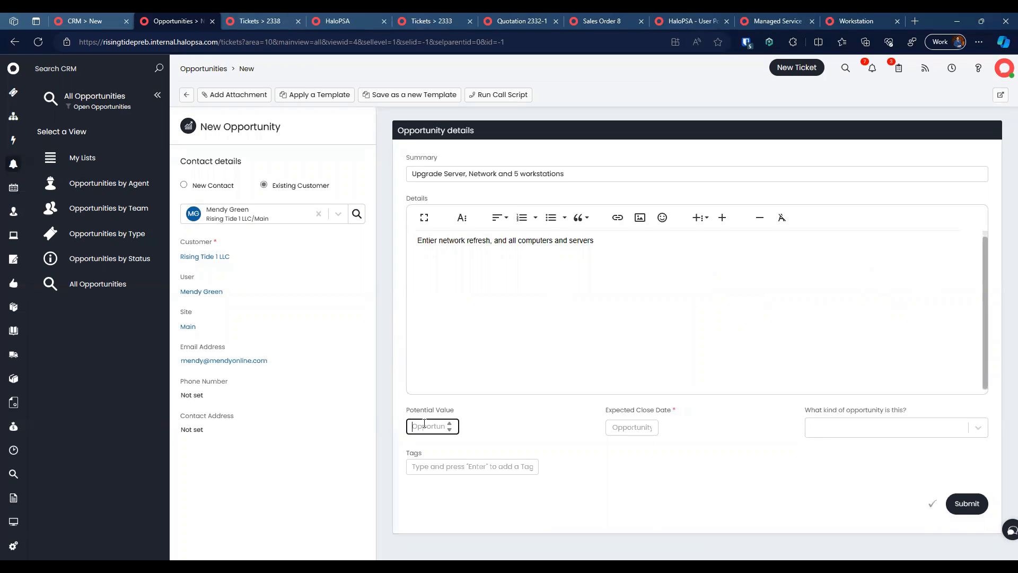
click(636, 426)
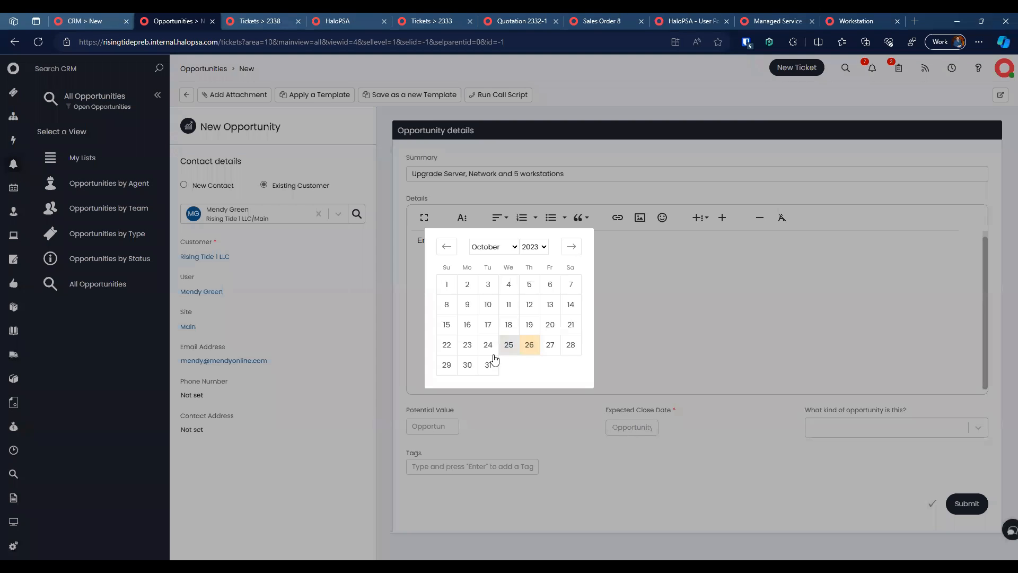
click(486, 365)
Step: Set the opportunity type to Hardware and submit
click(835, 414)
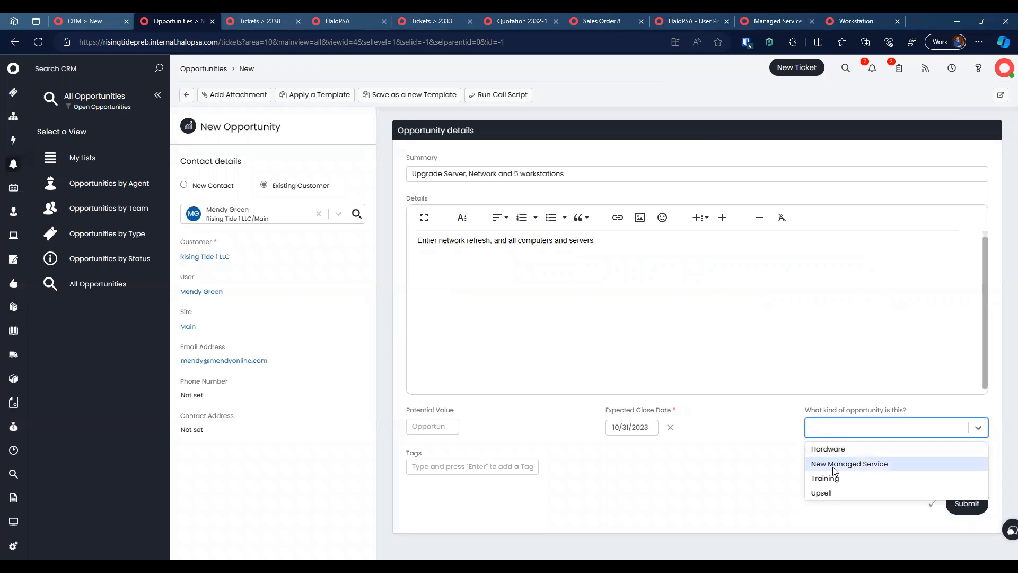
click(832, 453)
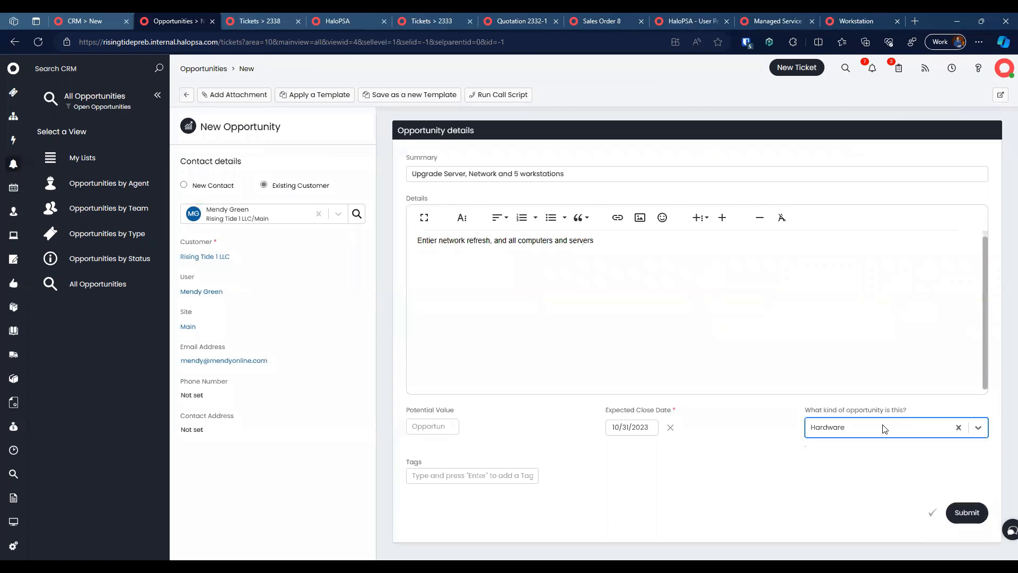
click(962, 512)
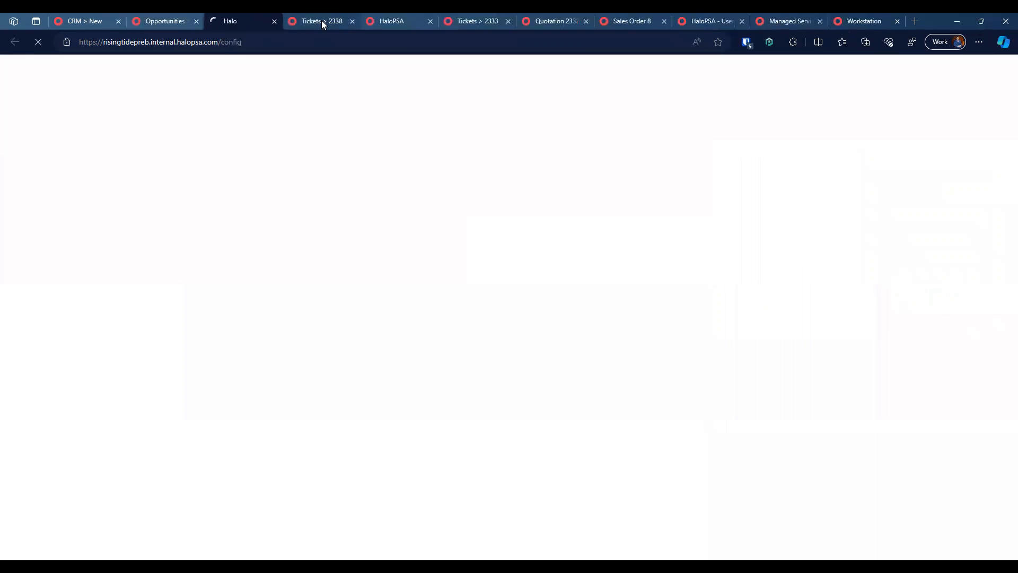
Step: Close tabs right of Configuration and open the Opportunity/Project Scoping workflow
right_click(246, 18)
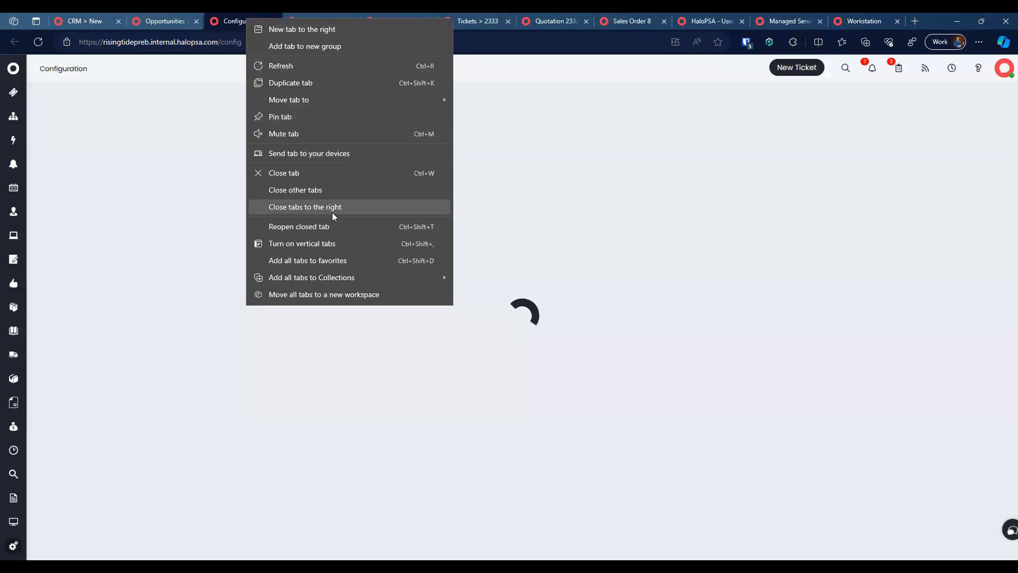
click(332, 210)
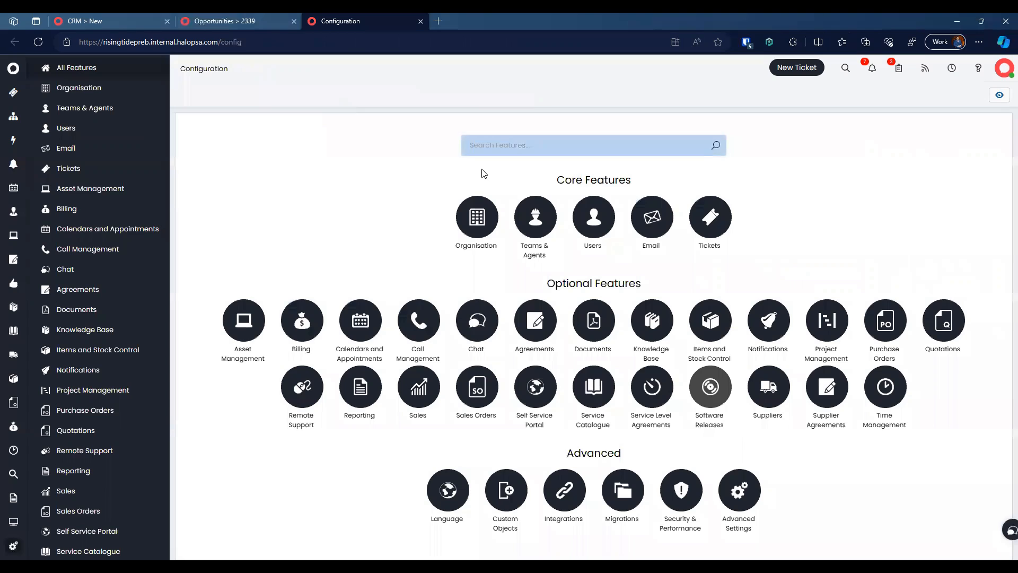
text(workflow)
click(557, 212)
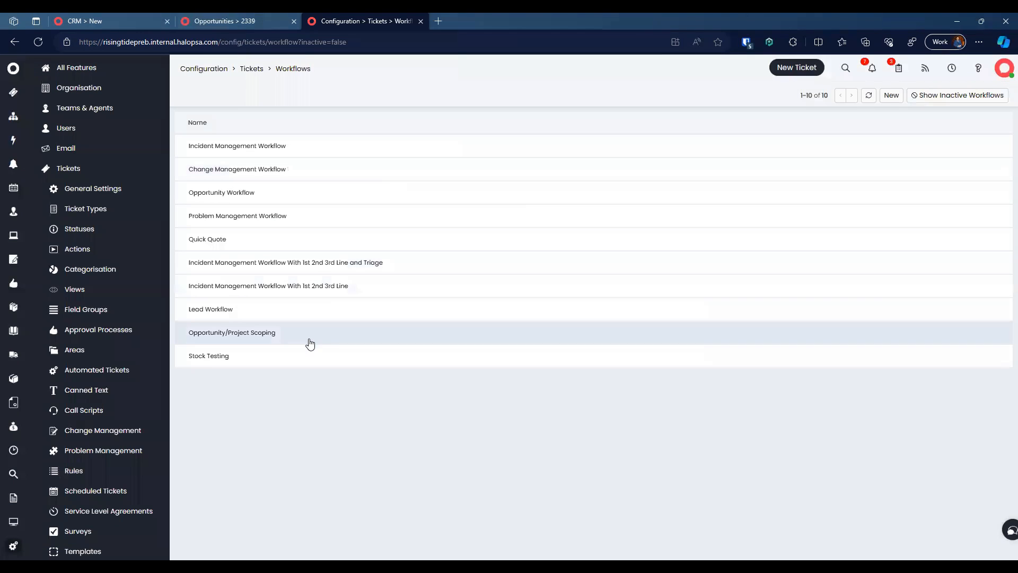
click(310, 339)
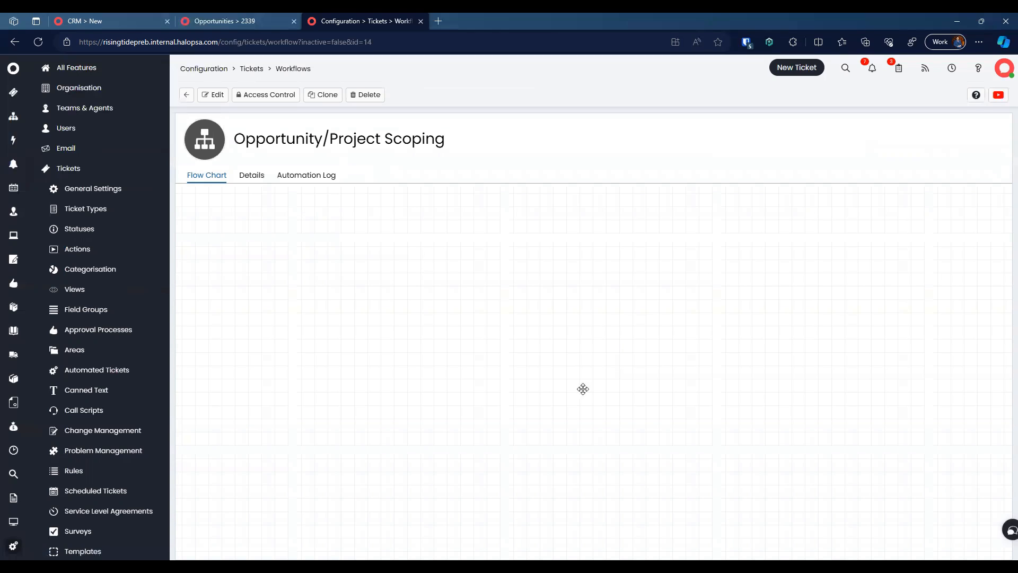
drag(505, 307, 777, 380)
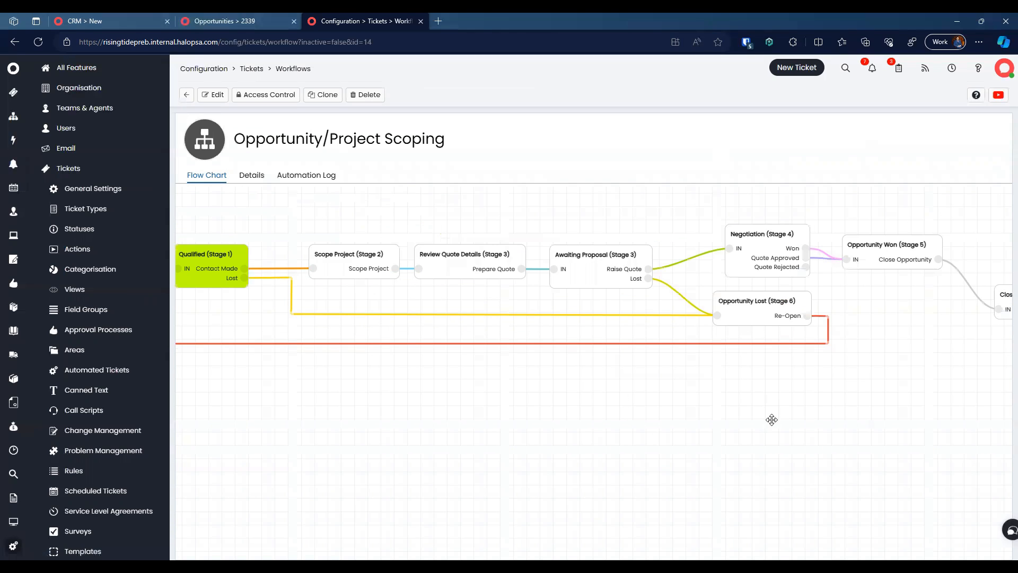
drag(400, 192, 532, 232)
Step: Clone the workflow and rename the copy 'Quick Opportunity'
click(323, 95)
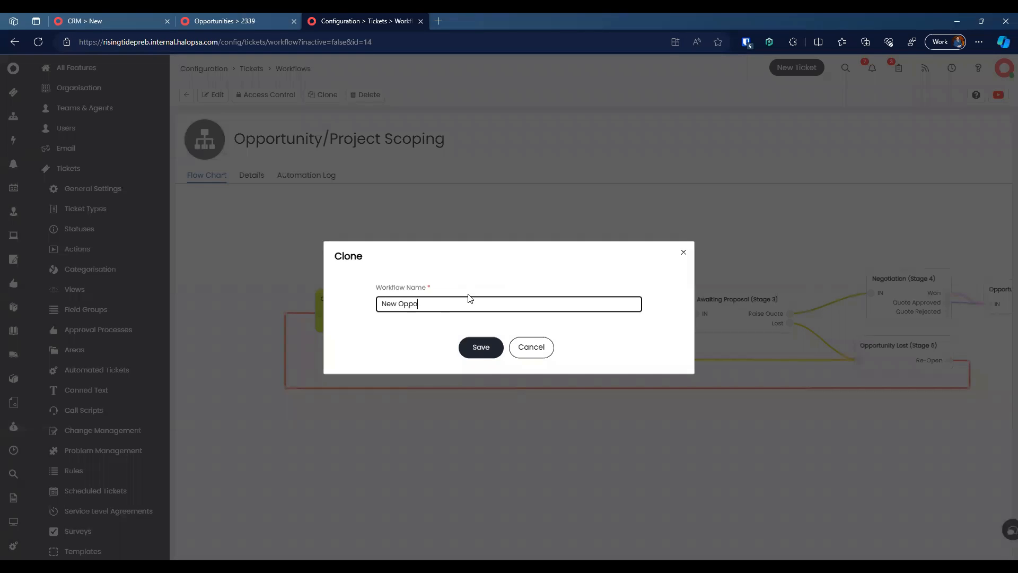
key(shift+Home)
text(Quick)
key(End)
key(Return)
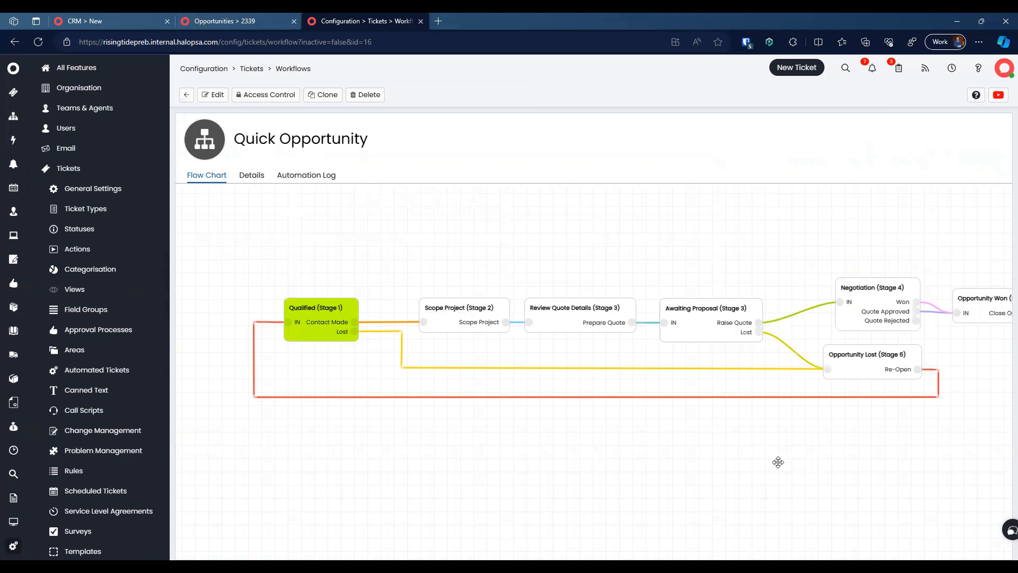
Step: Edit Quick Opportunity and draft an Allow Actions action with Project Scoped on the Qualified step
click(213, 94)
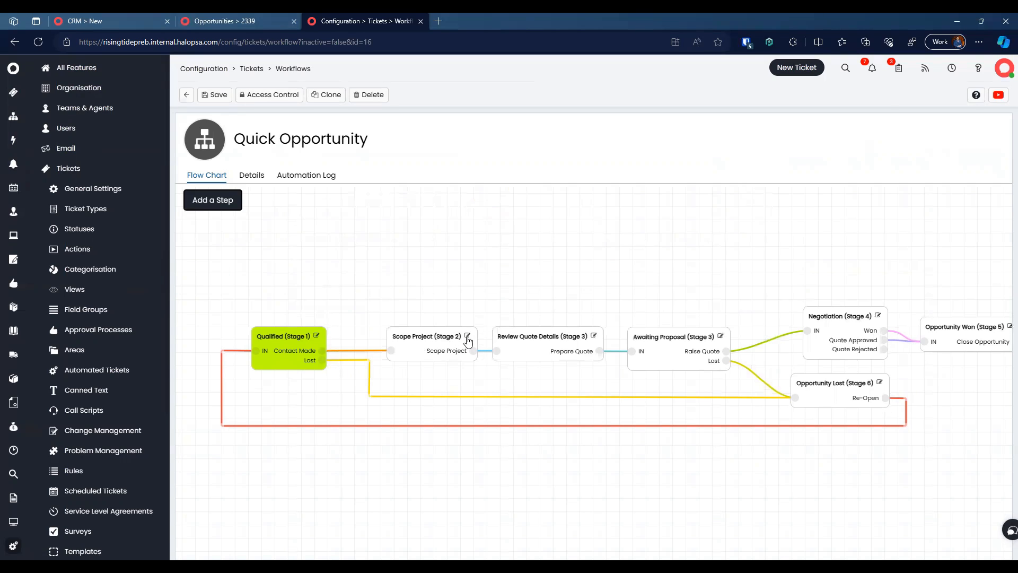
click(317, 336)
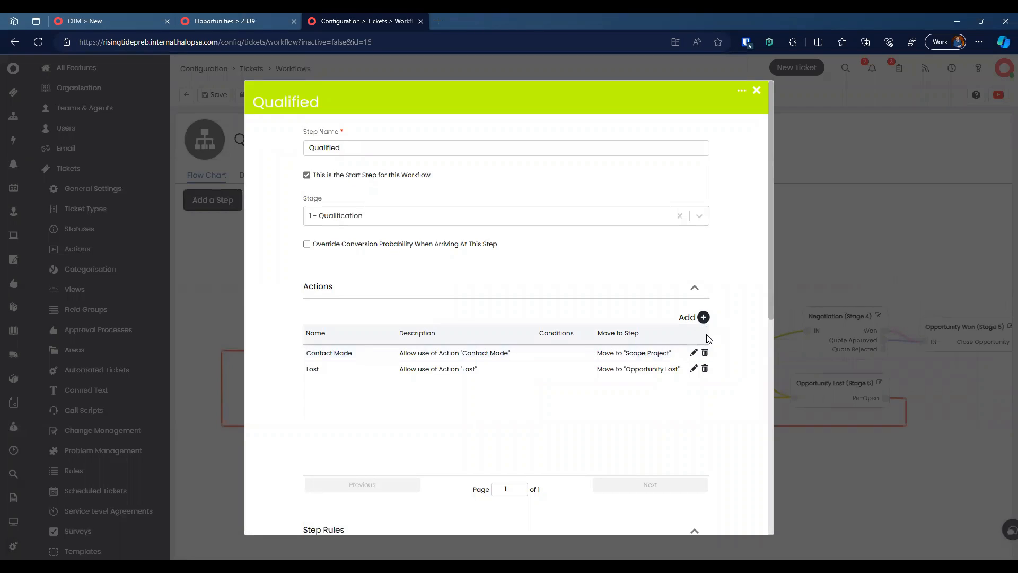
click(703, 317)
click(447, 303)
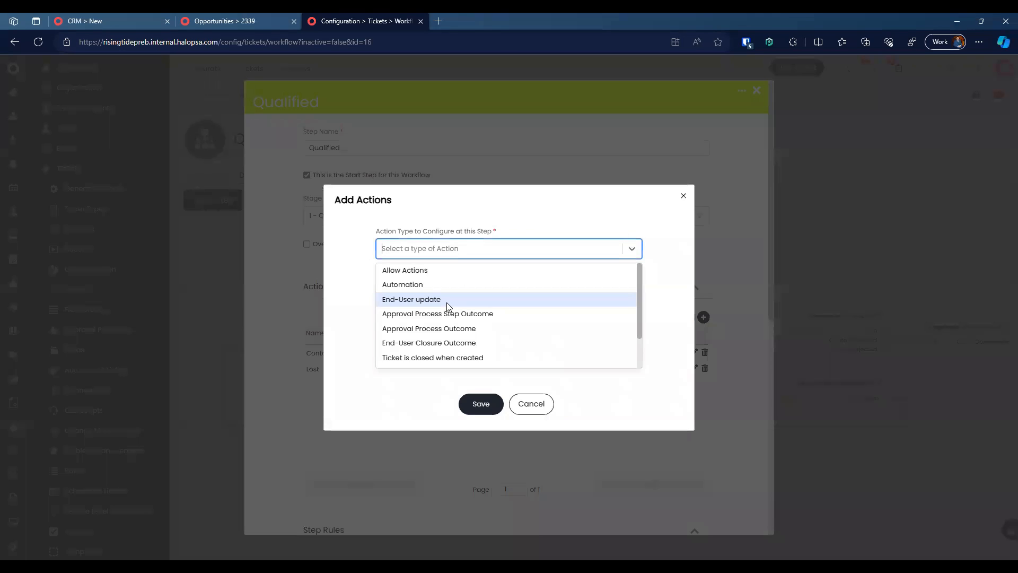
text(scop)
key(BackSpace)
key(BackSpace)
key(BackSpace)
key(BackSpace)
text(alo)
key(BackSpace)
text(l)
key(Return)
text(scope p)
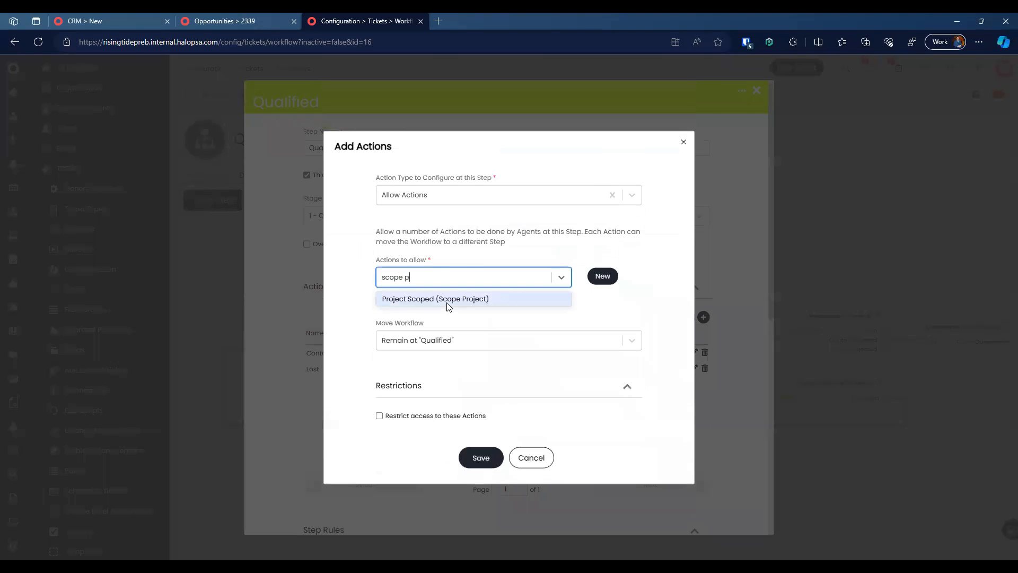
click(447, 299)
click(595, 363)
Step: Discard the drafted action and close the Qualified step unchanged
click(530, 333)
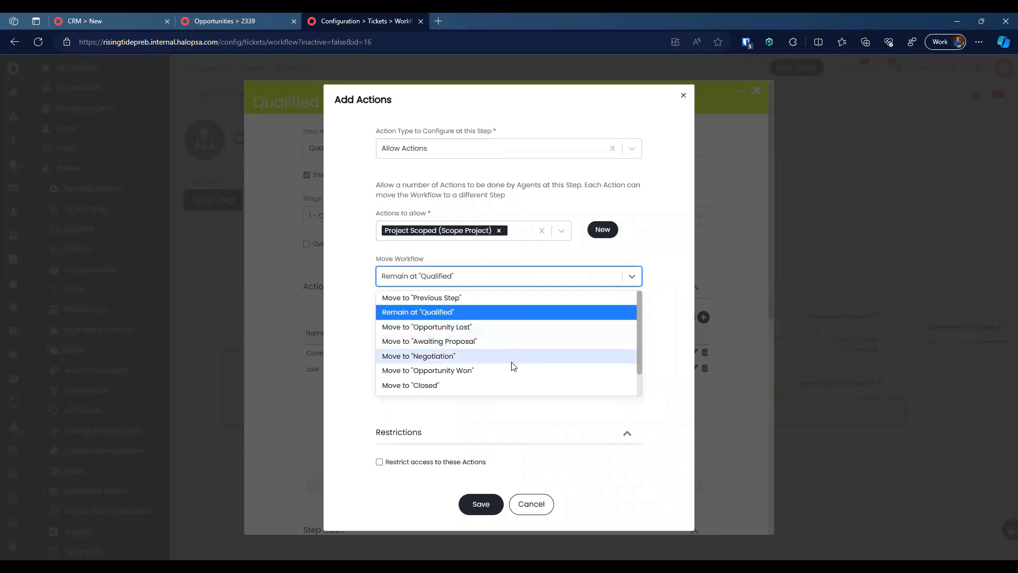
scroll(510, 368, down, 1)
scroll(509, 368, up, 1)
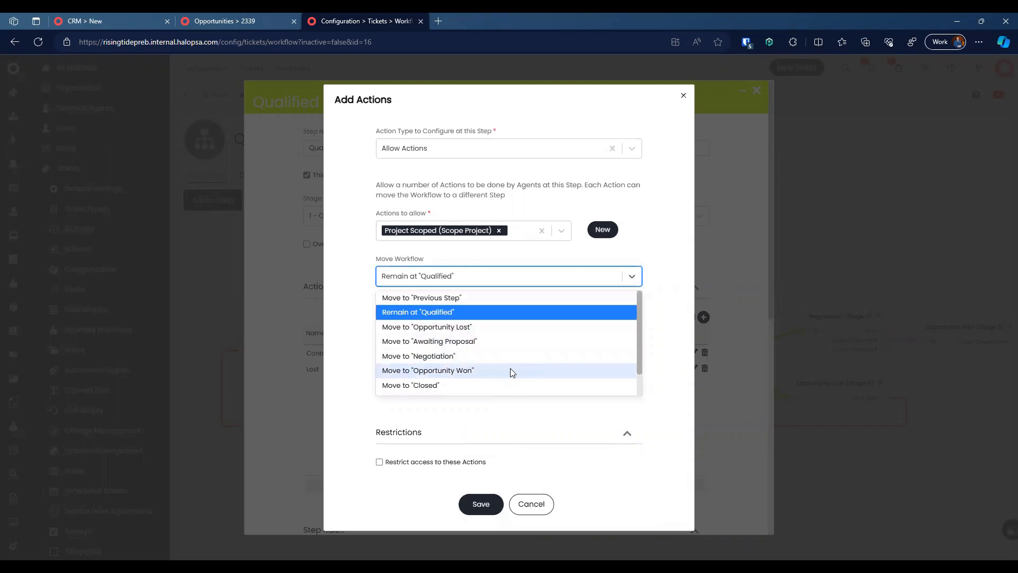
click(530, 494)
click(533, 445)
scroll(532, 441, down, 6)
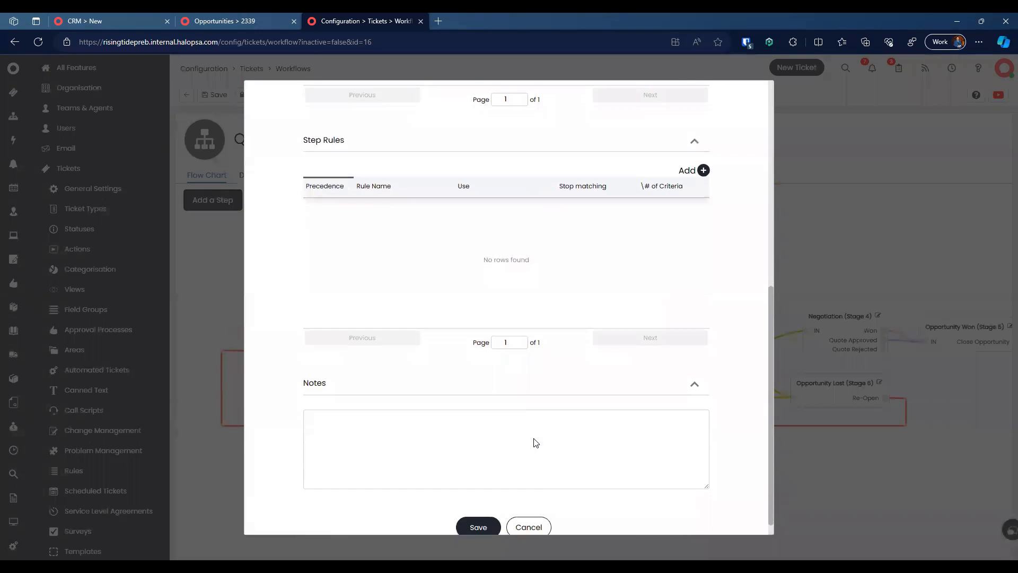
click(528, 510)
click(601, 502)
Step: Point the Opportunity Lost step's Re-Open action to Scope Project and save the step
drag(643, 450, 531, 446)
click(768, 379)
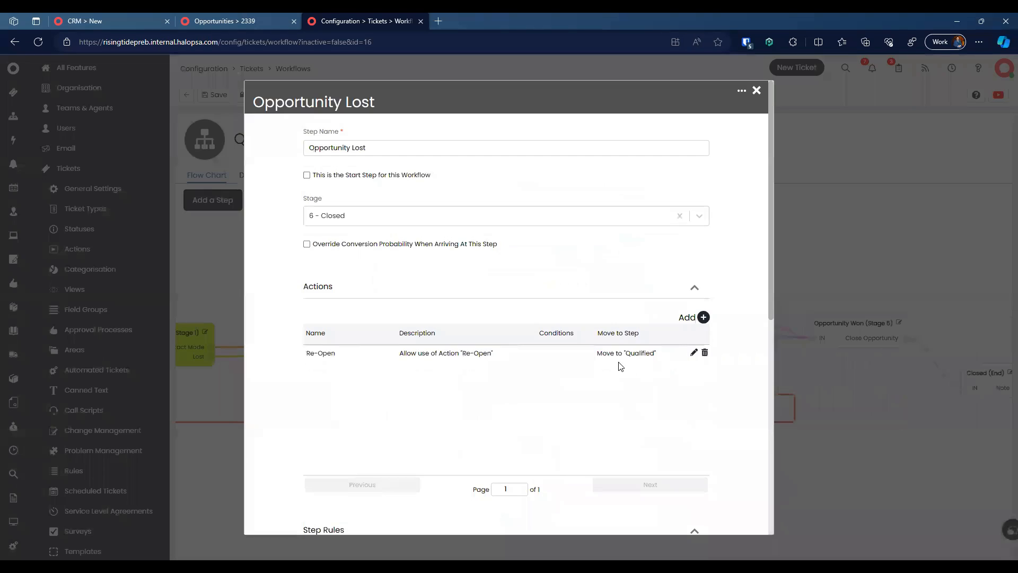
click(693, 353)
click(509, 329)
text(scope)
key(Return)
click(486, 439)
scroll(484, 446, down, 8)
click(477, 511)
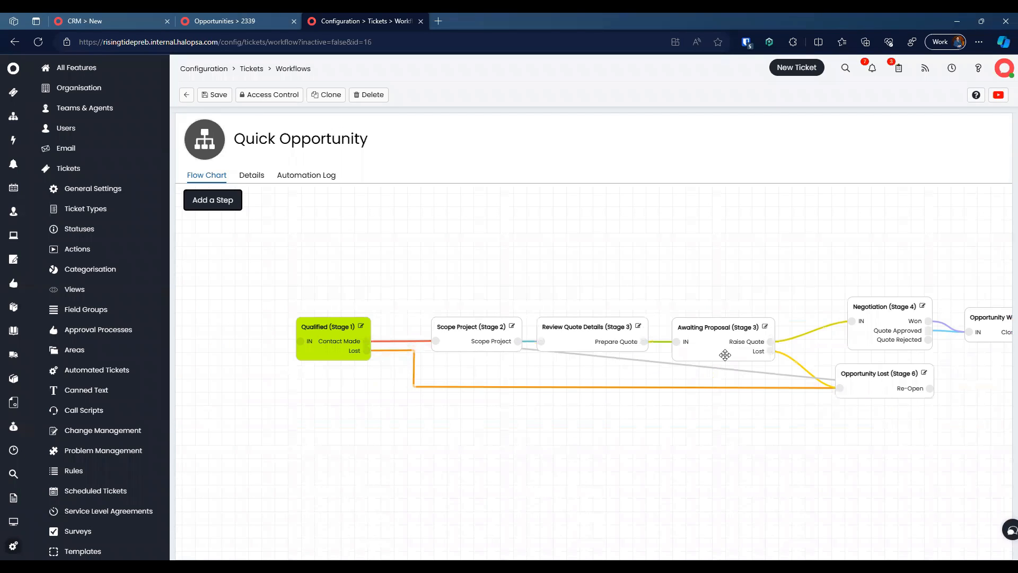
Step: Reroute the Re-Open link's bend points below Opportunity Lost and Scope Project
drag(826, 378, 959, 388)
drag(781, 370, 959, 412)
click(765, 427)
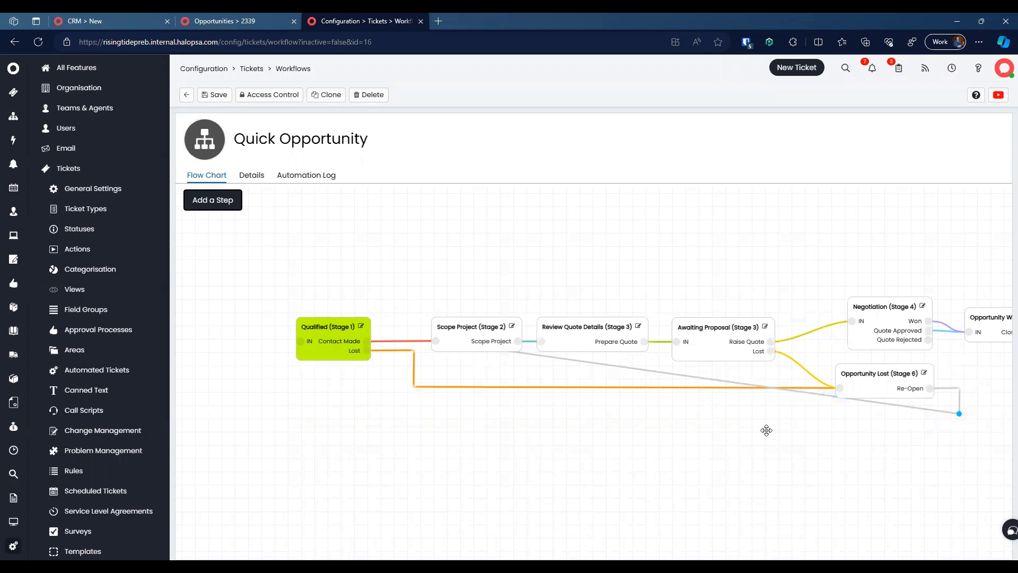
drag(532, 356, 433, 413)
click(458, 367)
click(463, 354)
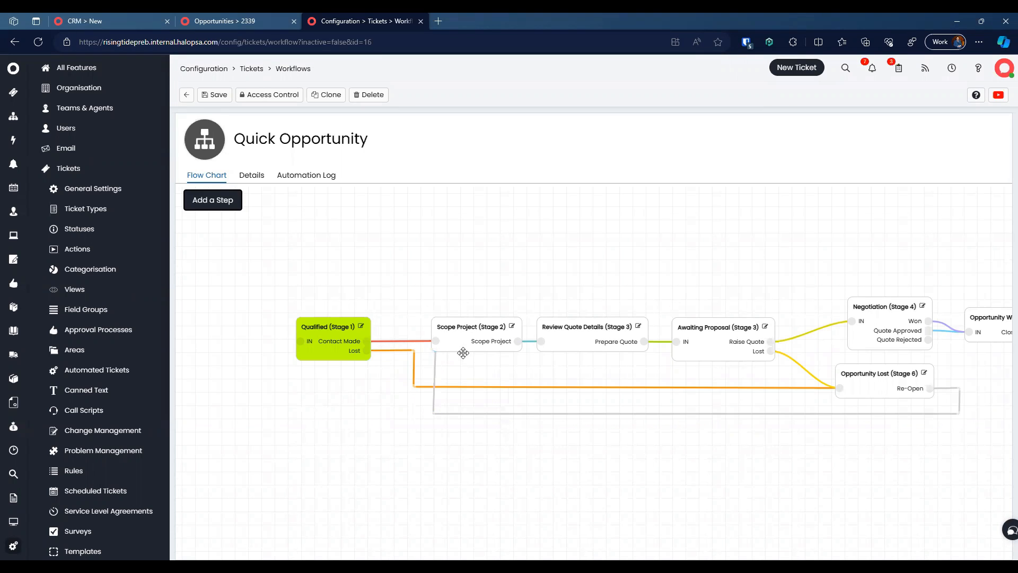
drag(437, 356, 406, 339)
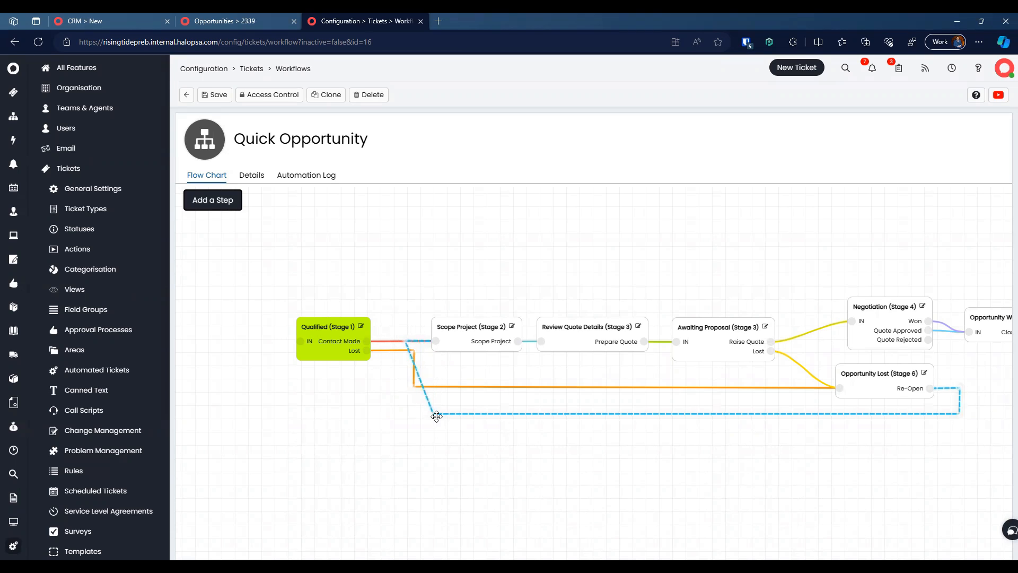
drag(435, 416, 404, 417)
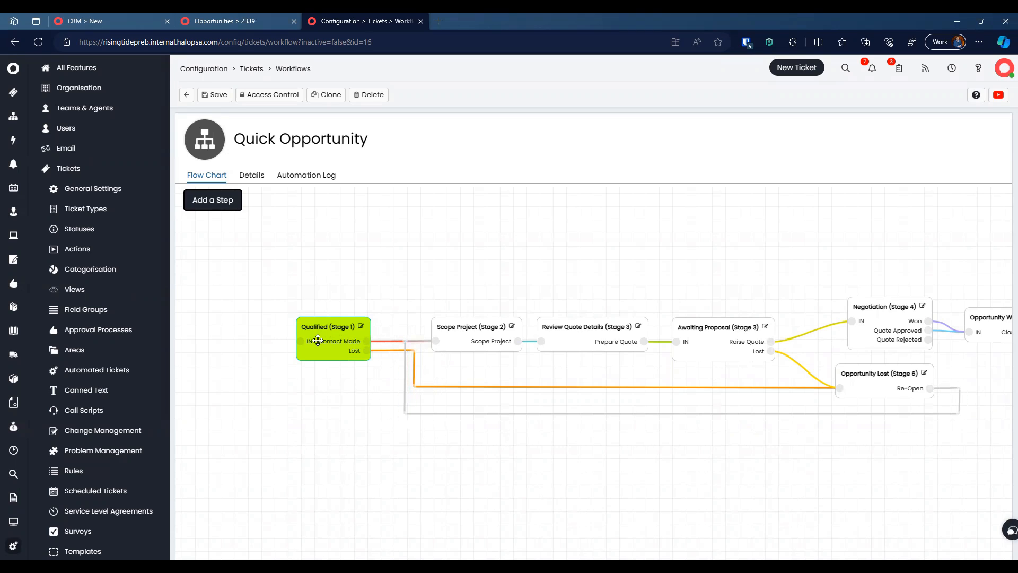
Step: Delete the Qualified step and pan to review the whole flow chart
key(Delete)
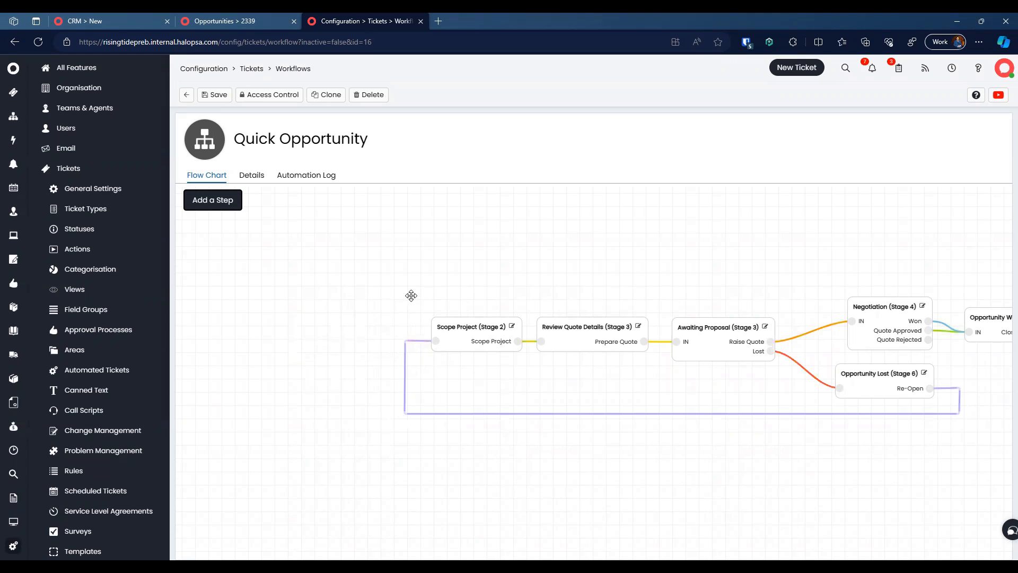
drag(450, 299, 664, 413)
drag(811, 379, 377, 263)
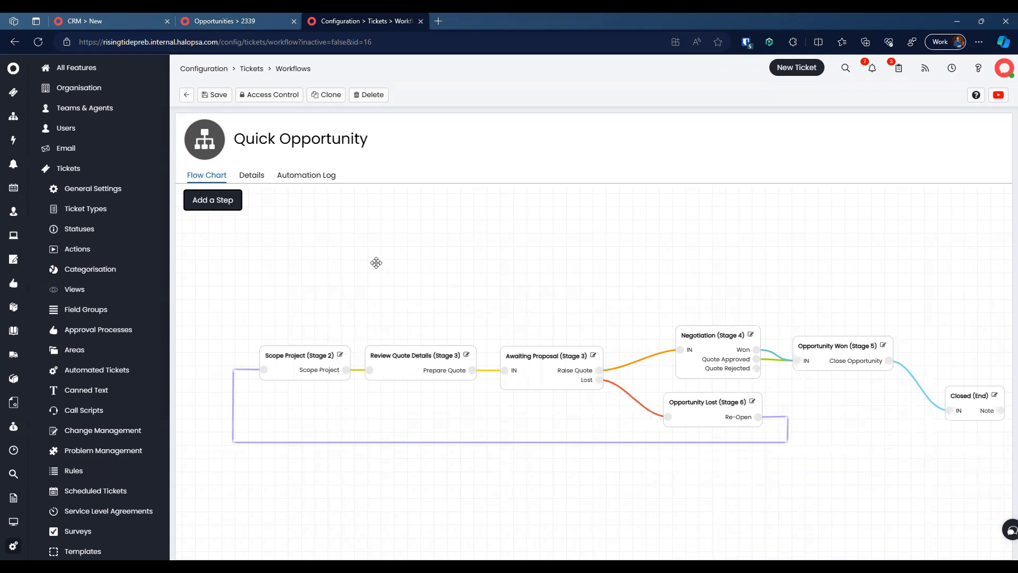
Step: Make Scope Project the start step and add an action allowing Opportunity Lost
click(340, 354)
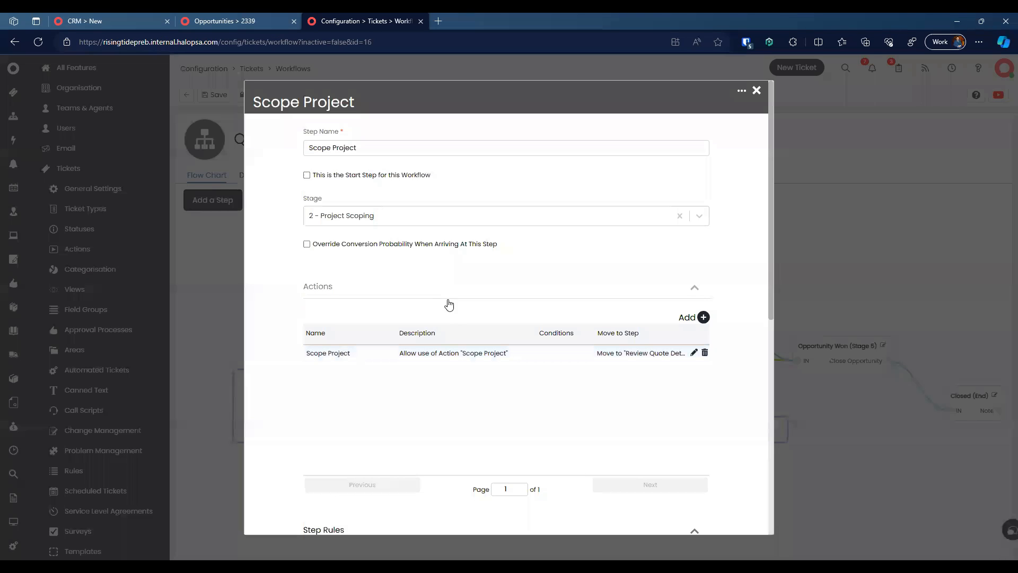
click(363, 175)
click(703, 317)
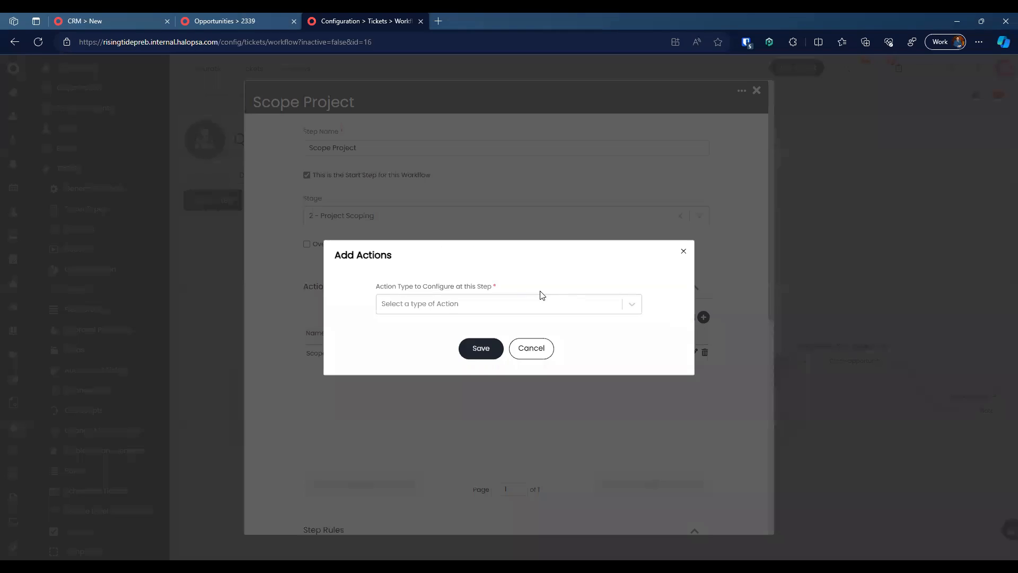
click(470, 307)
click(450, 270)
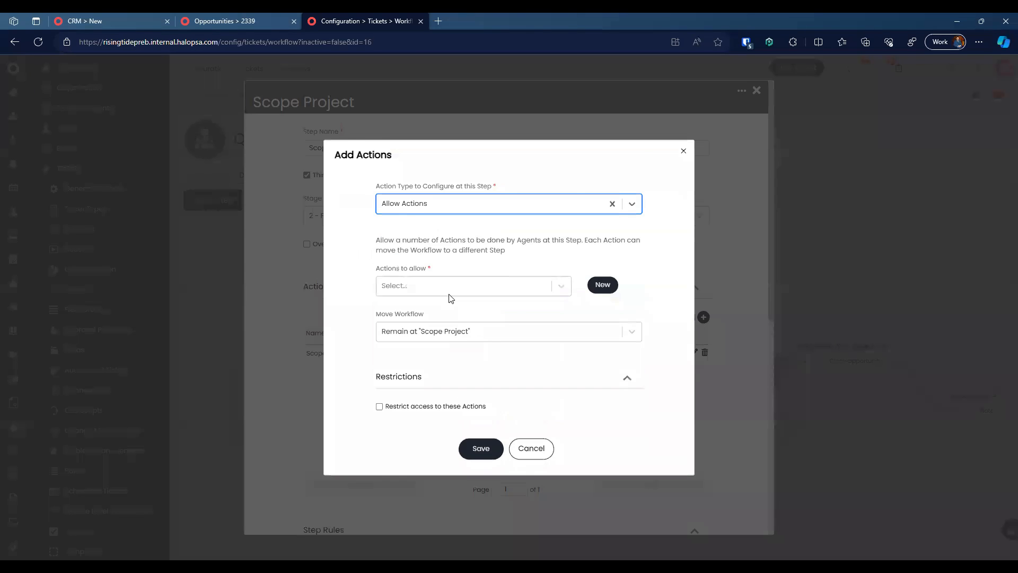
click(450, 291)
text(lost)
click(449, 299)
click(611, 311)
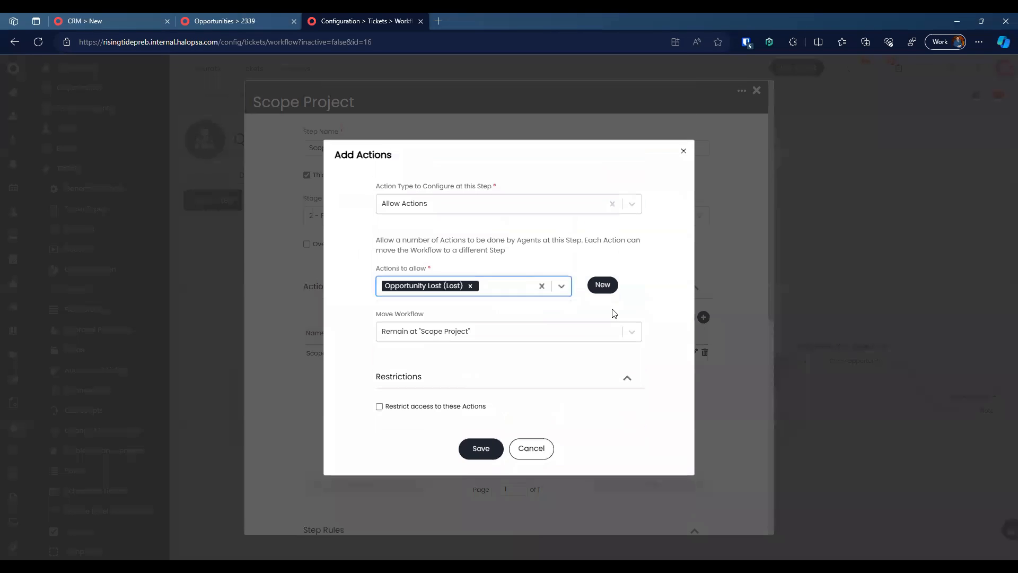
Step: Send the Lost action to the Closed step and save the Scope Project step
click(499, 340)
scroll(527, 365, down, 1)
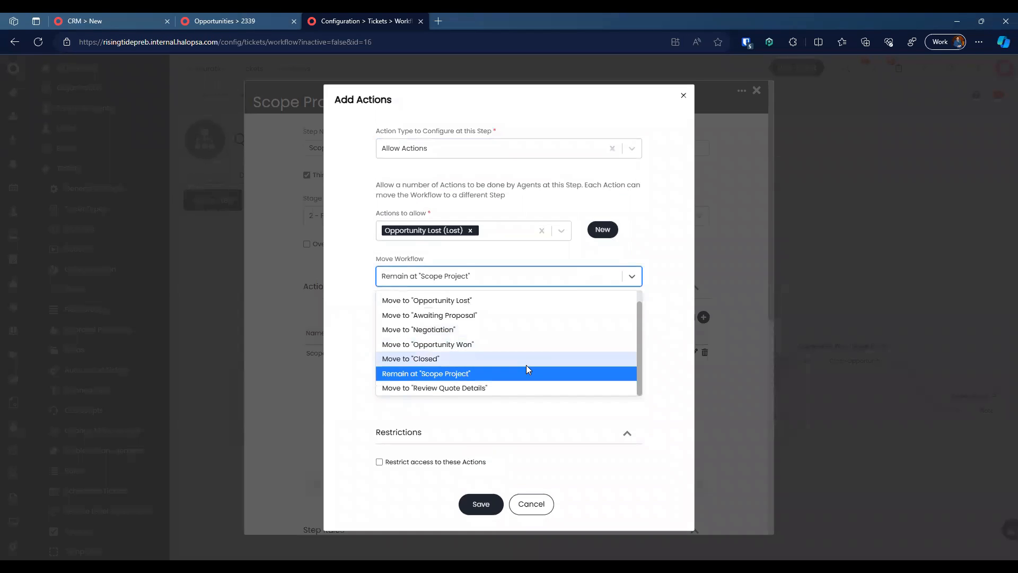
click(539, 359)
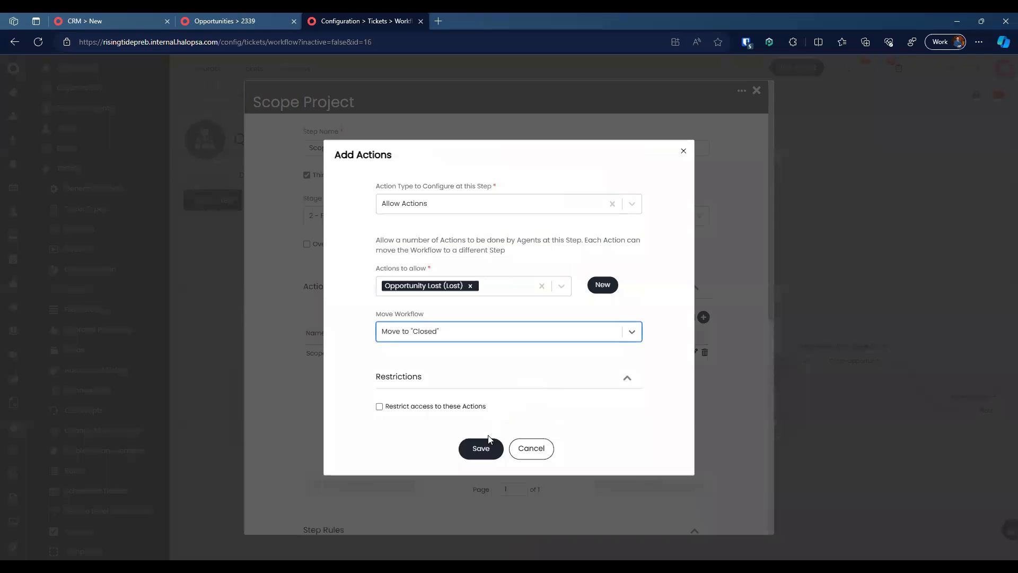
click(484, 448)
scroll(504, 439, down, 7)
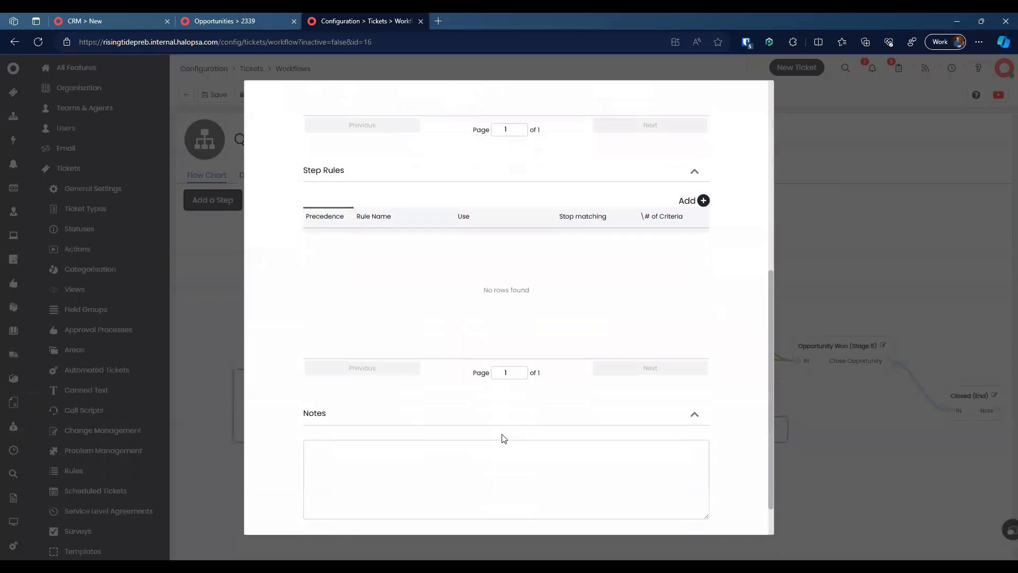
click(478, 510)
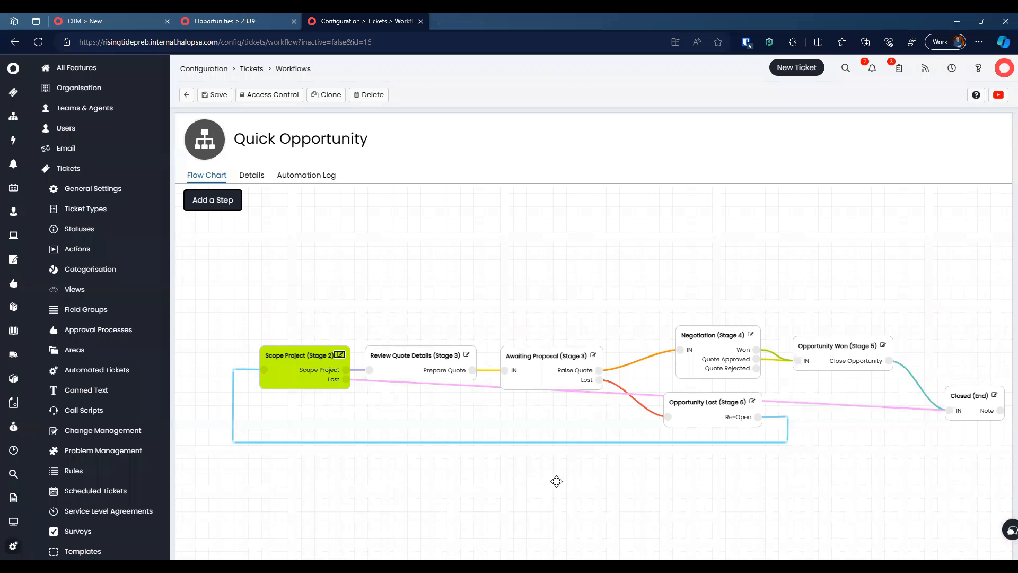
Step: Nudge Review Quote Details, reroute the Lost connector down to Closed, and save the workflow
drag(370, 380, 378, 369)
click(373, 380)
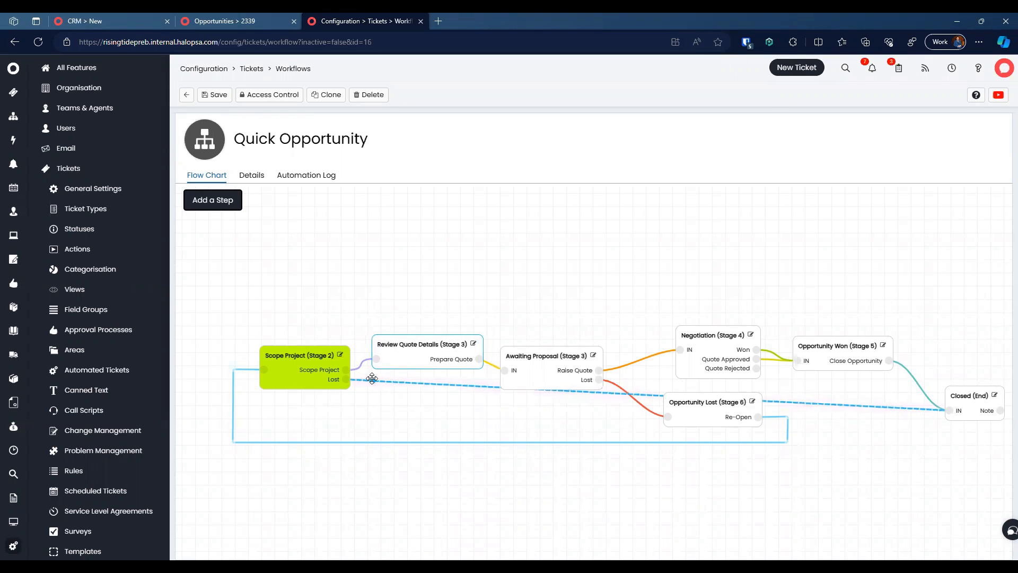
drag(392, 382, 370, 424)
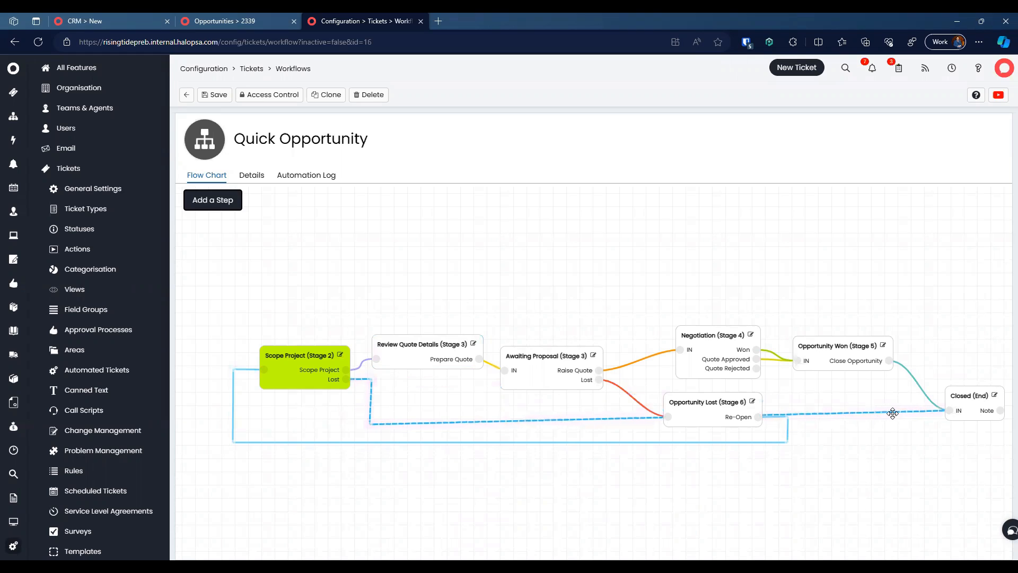
mouse_move(846, 411)
mouse_down()
mouse_move(825, 414)
mouse_move(828, 424)
mouse_move(866, 418)
mouse_move(841, 430)
mouse_up()
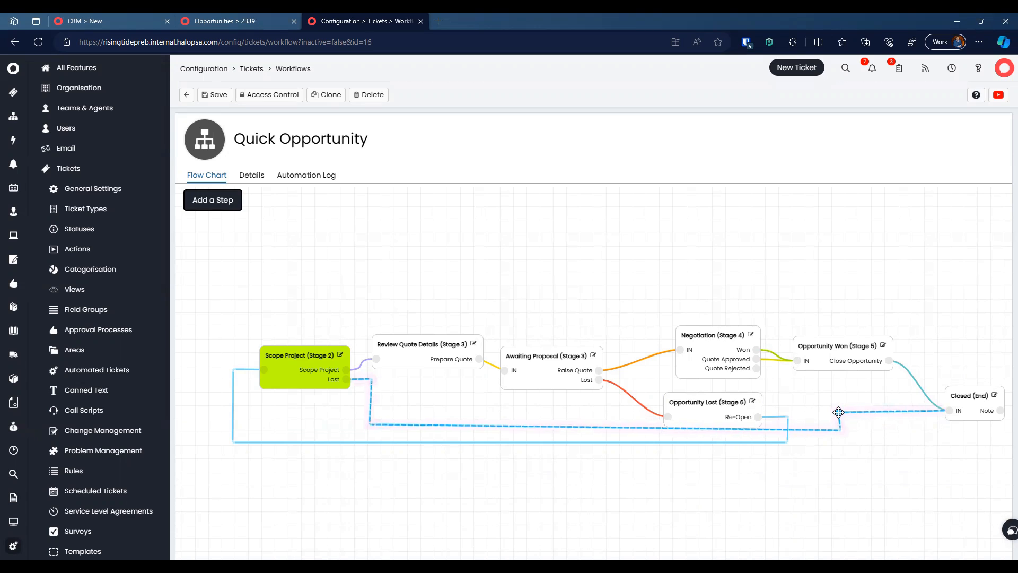
drag(504, 272, 482, 267)
drag(693, 266, 763, 276)
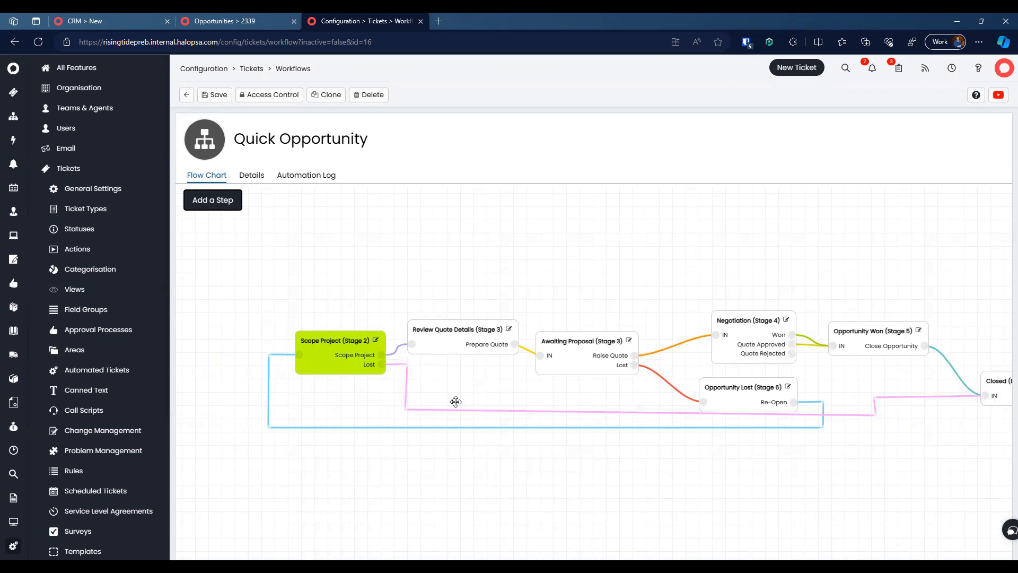
click(214, 95)
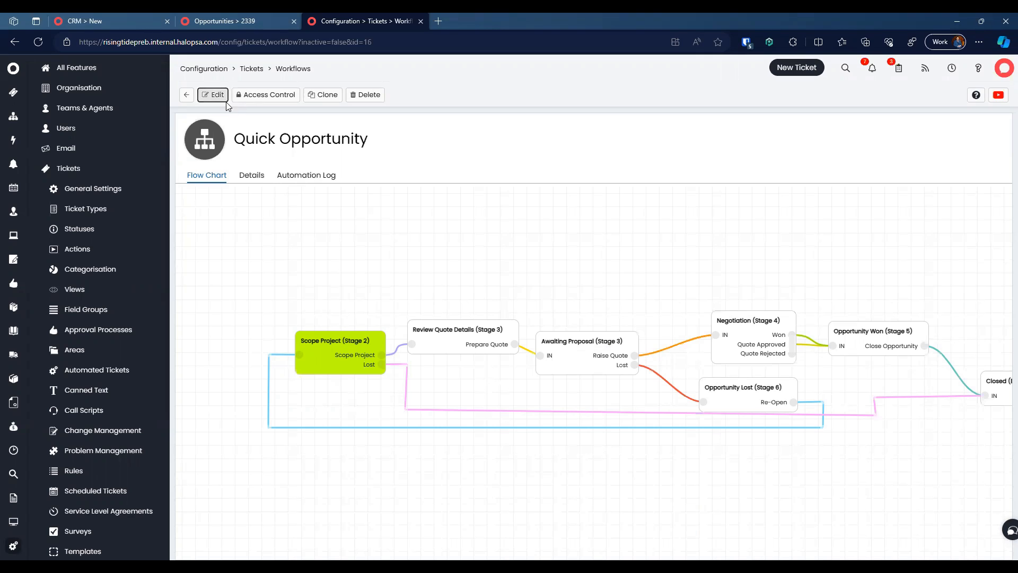
Step: Delete the Qualification stage, renumber Project Scoping to stage 1, and save the workflow
click(251, 175)
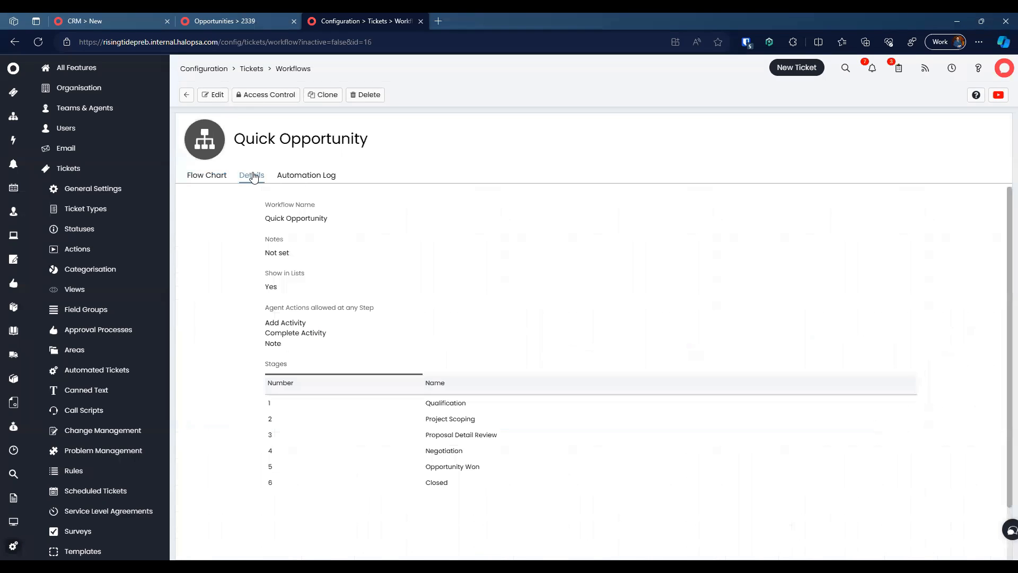
click(215, 96)
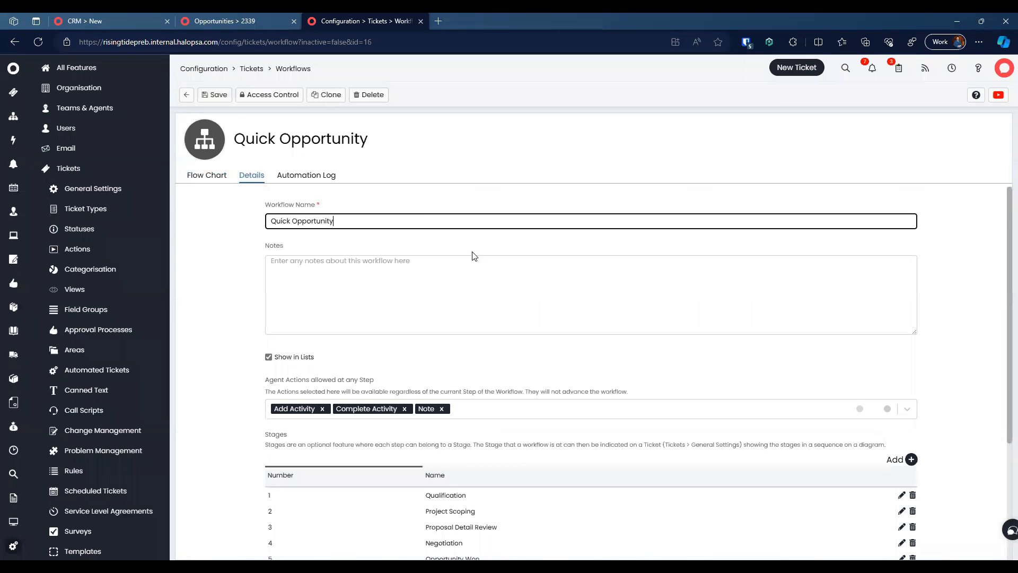
click(913, 494)
click(901, 494)
click(419, 275)
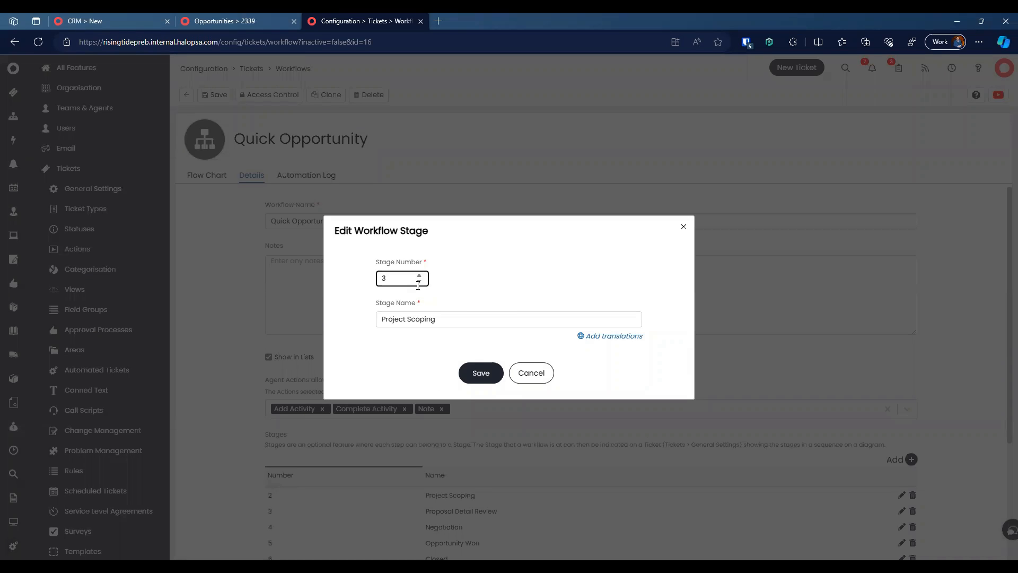
click(419, 281)
click(483, 377)
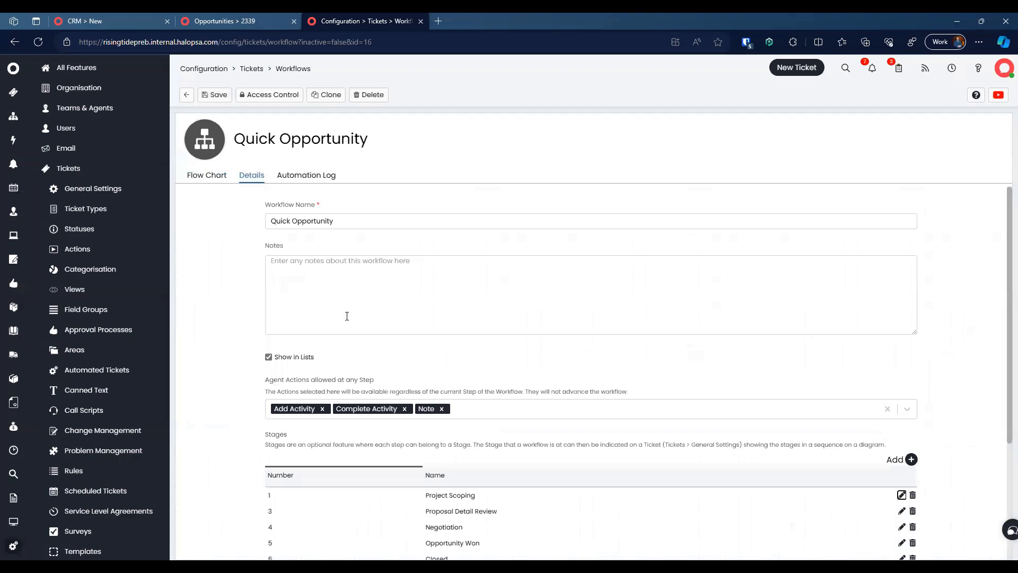
click(214, 95)
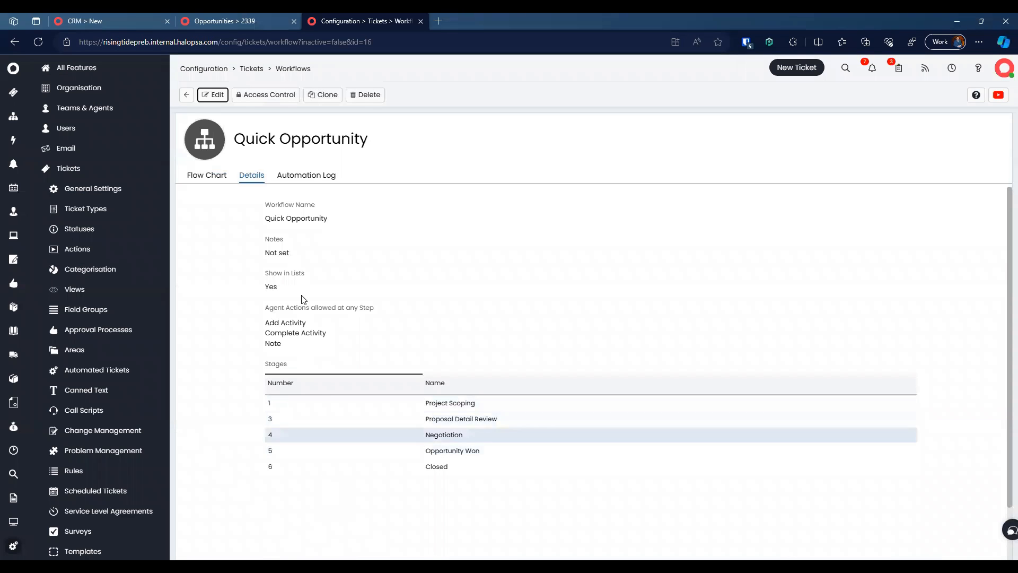
Step: Return to the opportunity 2339 record
click(245, 20)
click(342, 20)
click(238, 19)
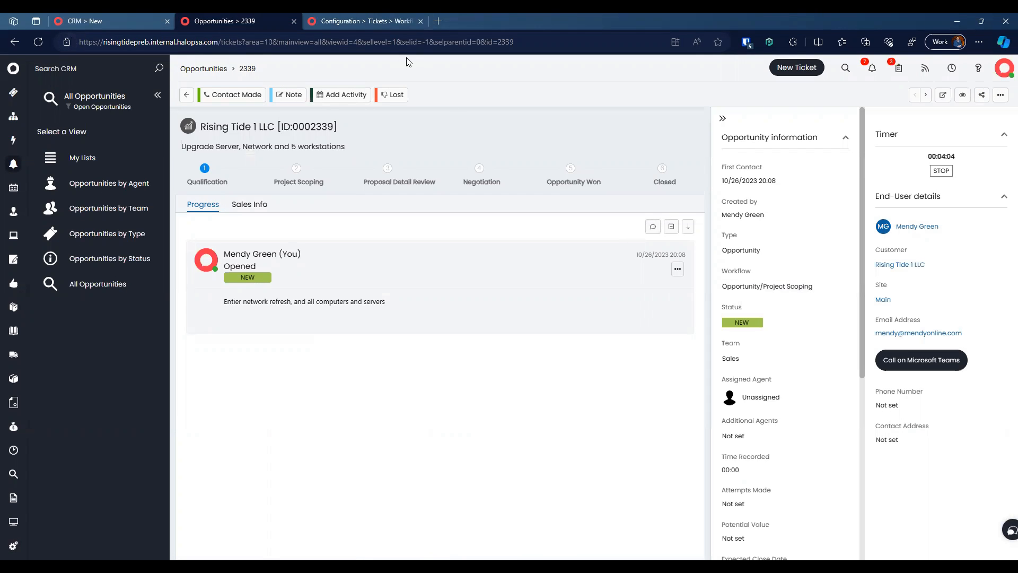
Step: Set opportunity 2339's Workflow field to Quick Opportunity
click(371, 21)
click(249, 21)
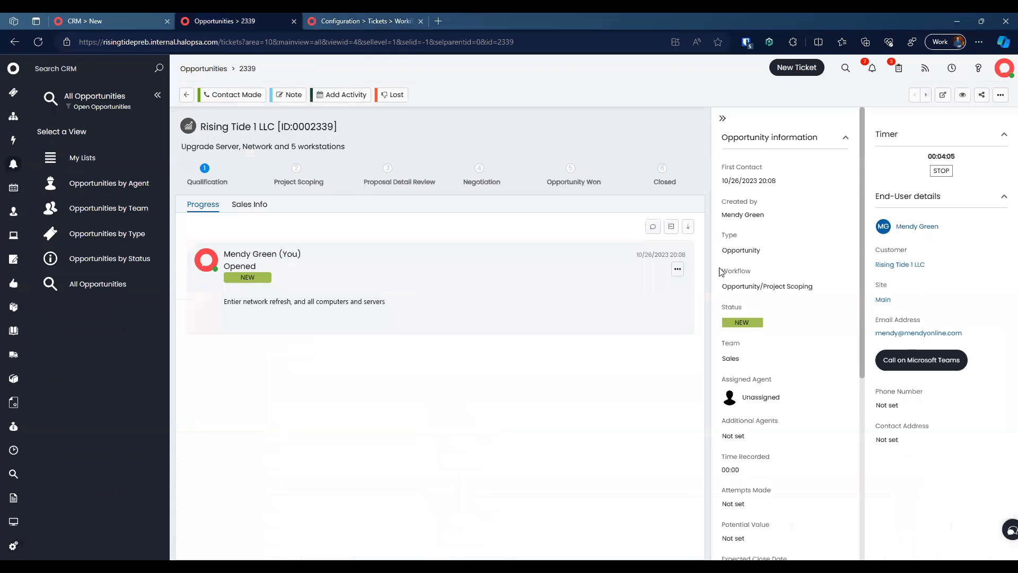
click(773, 288)
text(quick)
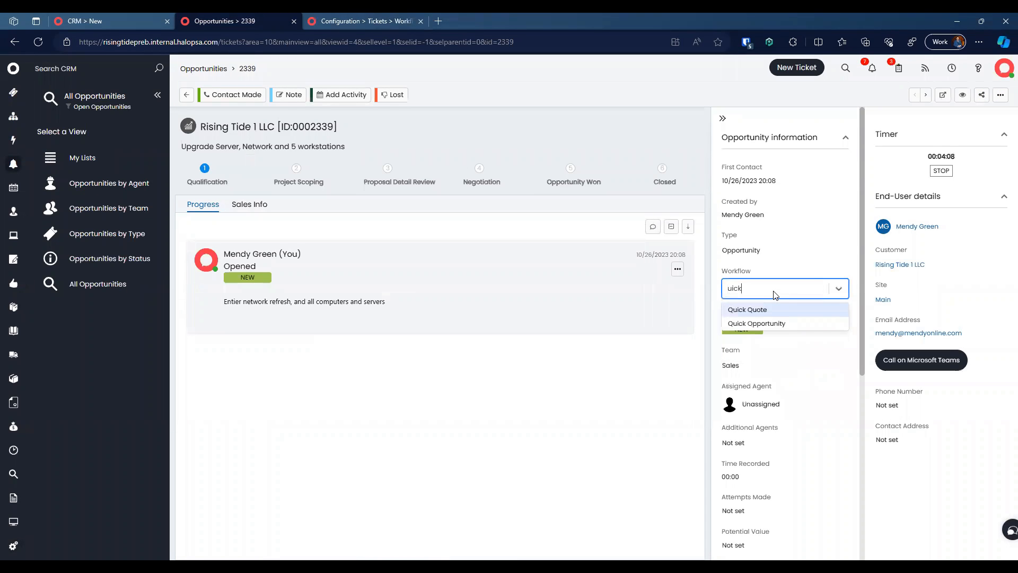
key(Return)
click(773, 289)
text(quick)
key(Down)
key(Return)
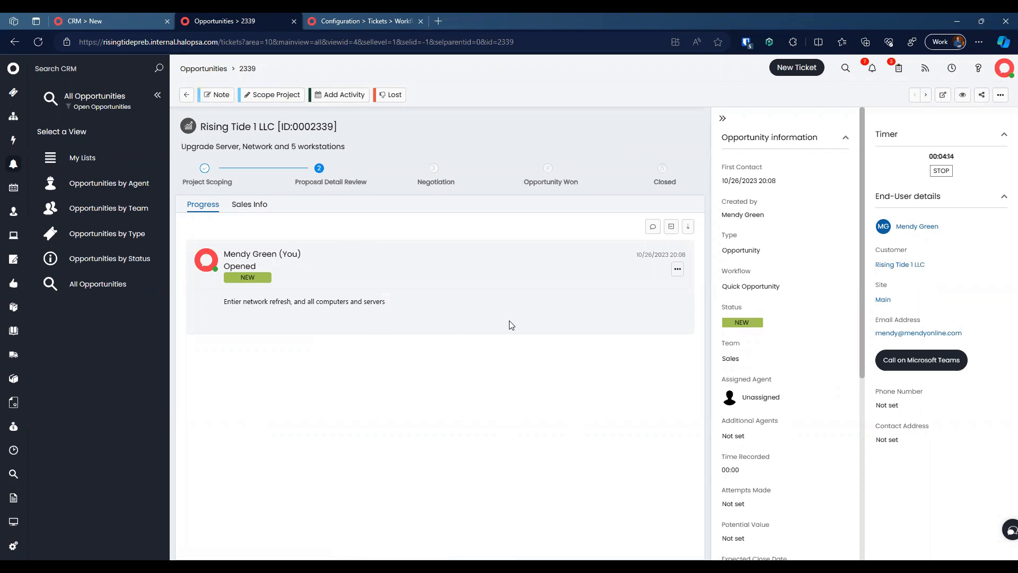
Step: Start Scope Project with start date 10/26/2023 and the New Managed Service SoW template
click(281, 96)
click(222, 311)
click(529, 346)
click(448, 318)
click(458, 333)
scroll(520, 432, down, 10)
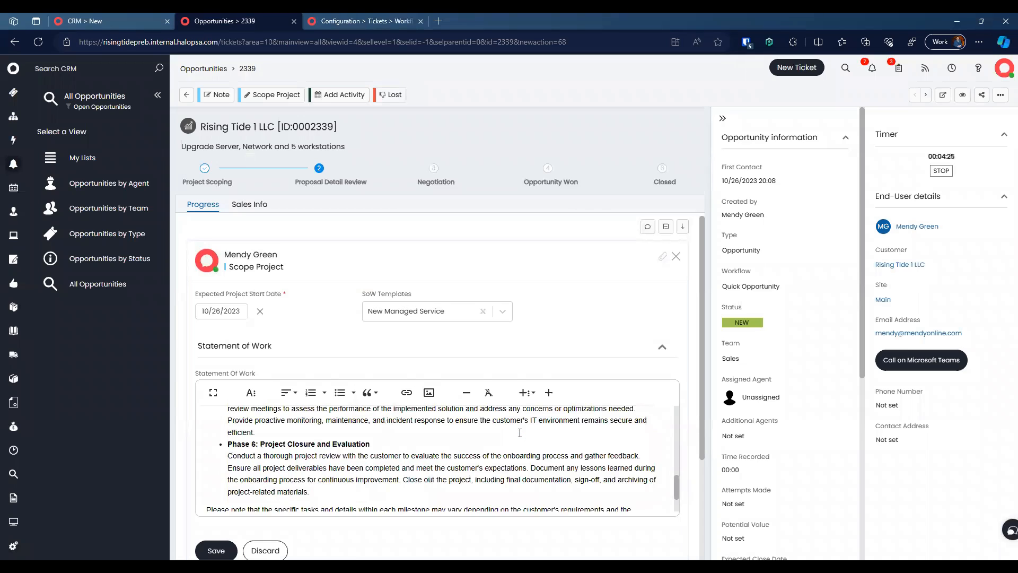
scroll(519, 432, down, 5)
Step: Clear the Statement of Work text and reapply the New Managed Service template
key(ctrl+a)
key(Delete)
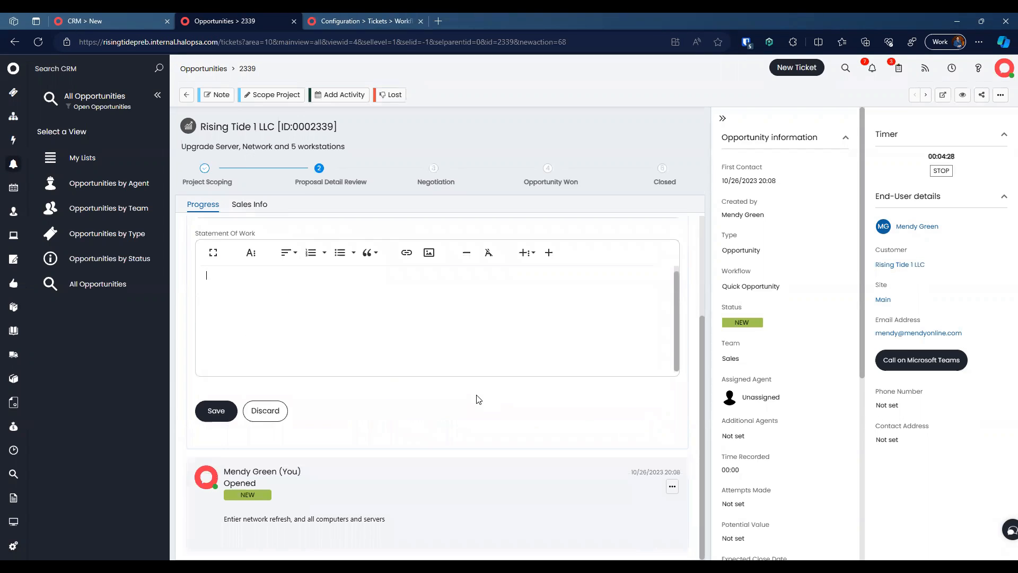
scroll(476, 399, up, 3)
click(432, 307)
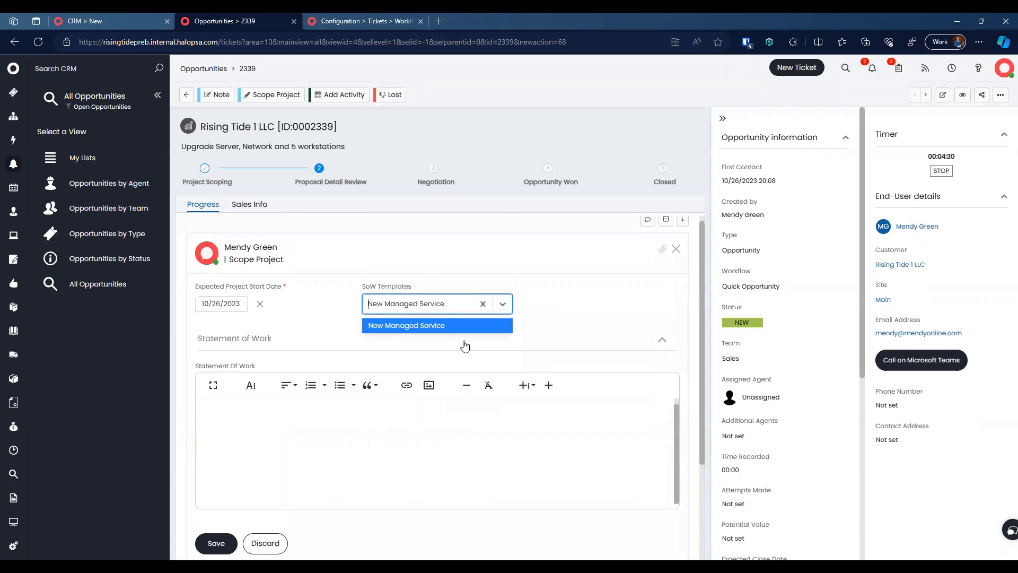
click(436, 328)
click(583, 307)
click(448, 308)
click(482, 303)
click(554, 306)
click(451, 310)
click(419, 325)
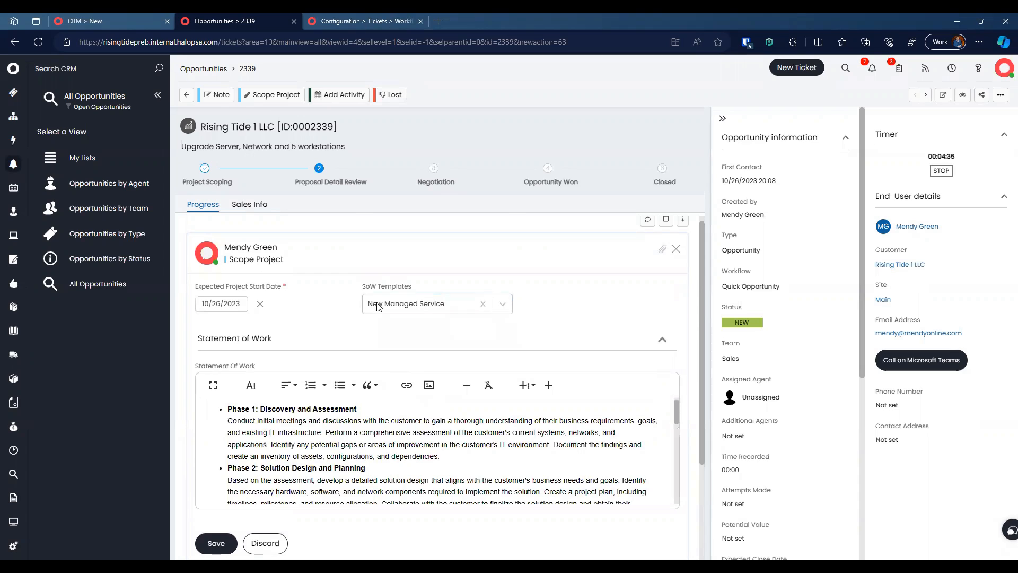
Step: Clear the SoW template choice, recheck the start date calendar, and go to workflow configuration
click(470, 307)
click(484, 304)
click(336, 290)
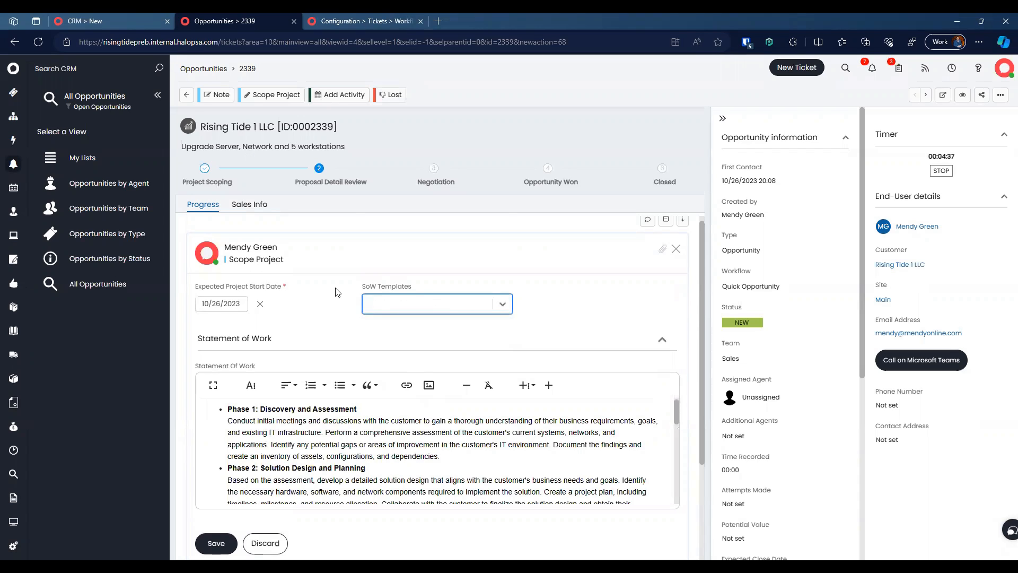
click(347, 309)
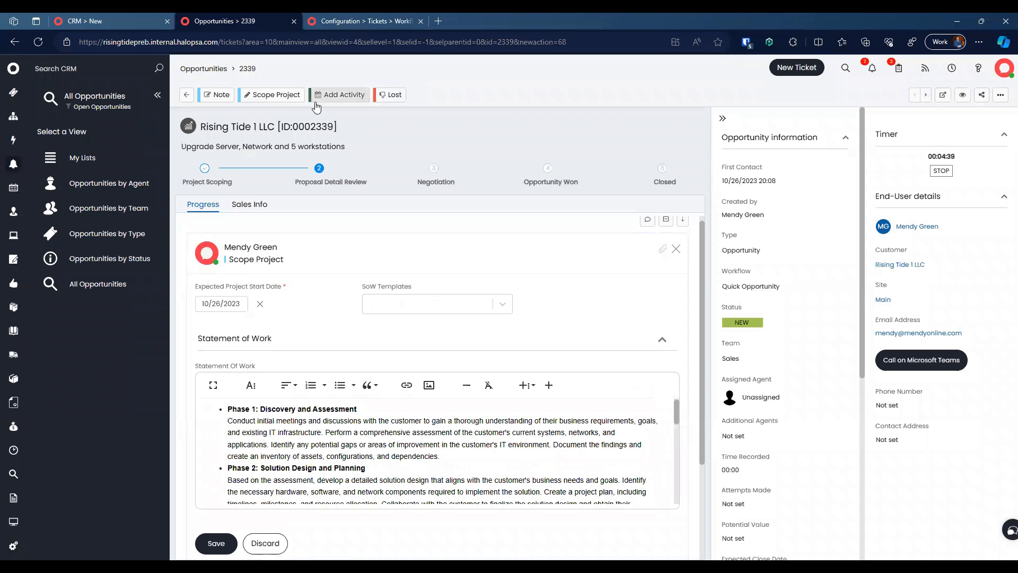
click(347, 21)
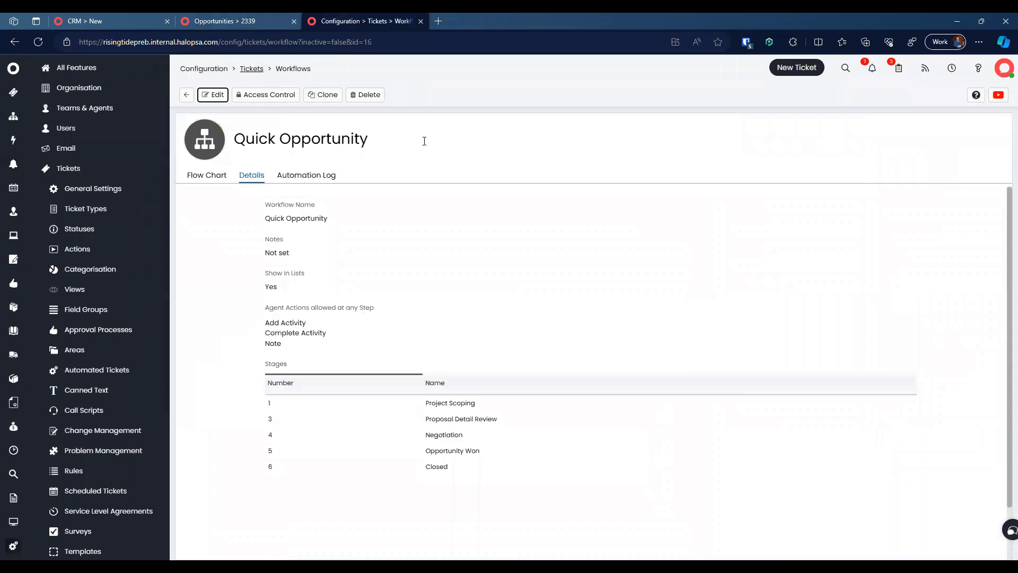
Step: Find the Opportunity ticket type's default values and locate its workflow setting
click(482, 237)
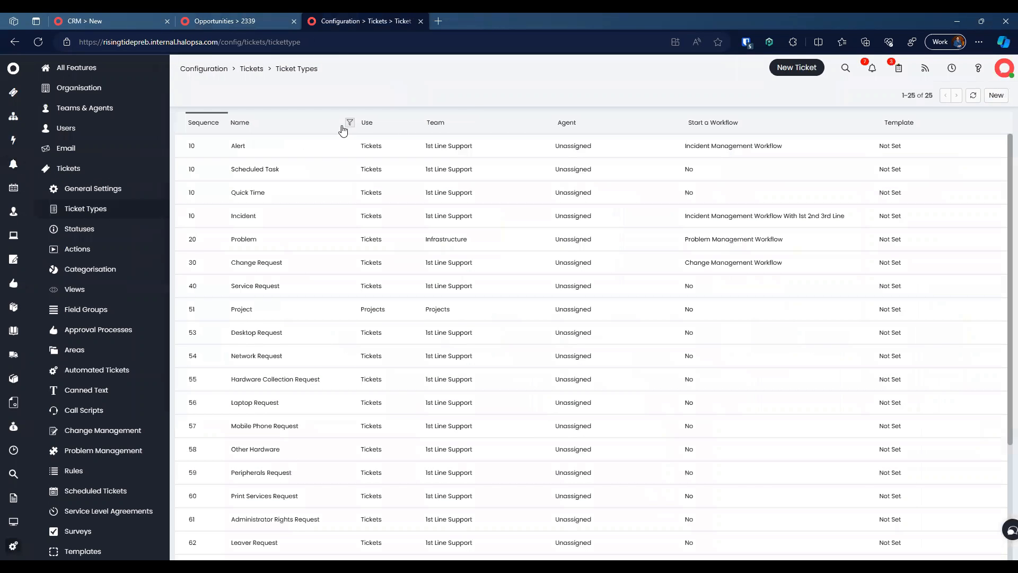
click(349, 124)
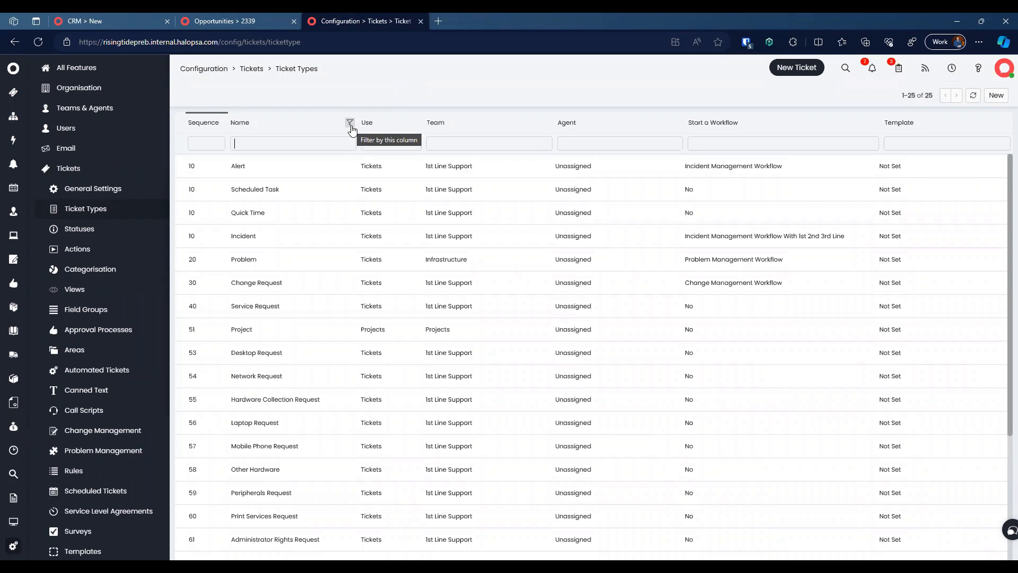
text(op)
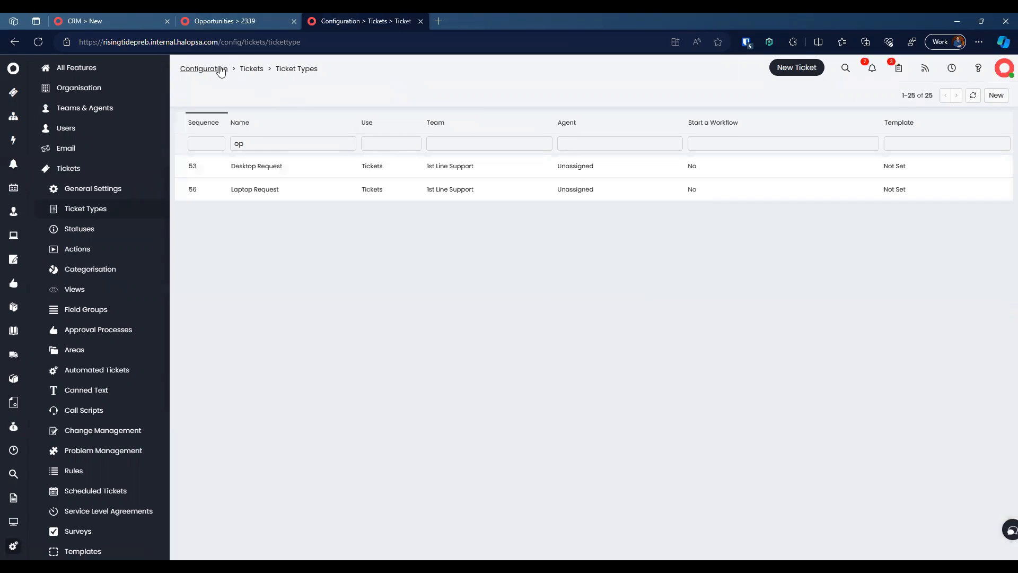
text(oppo)
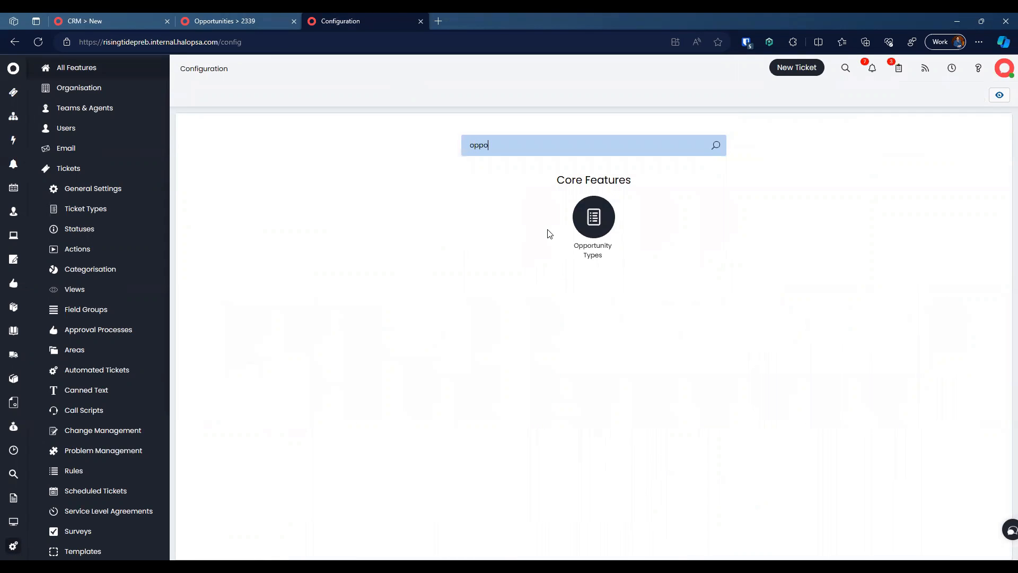
click(593, 217)
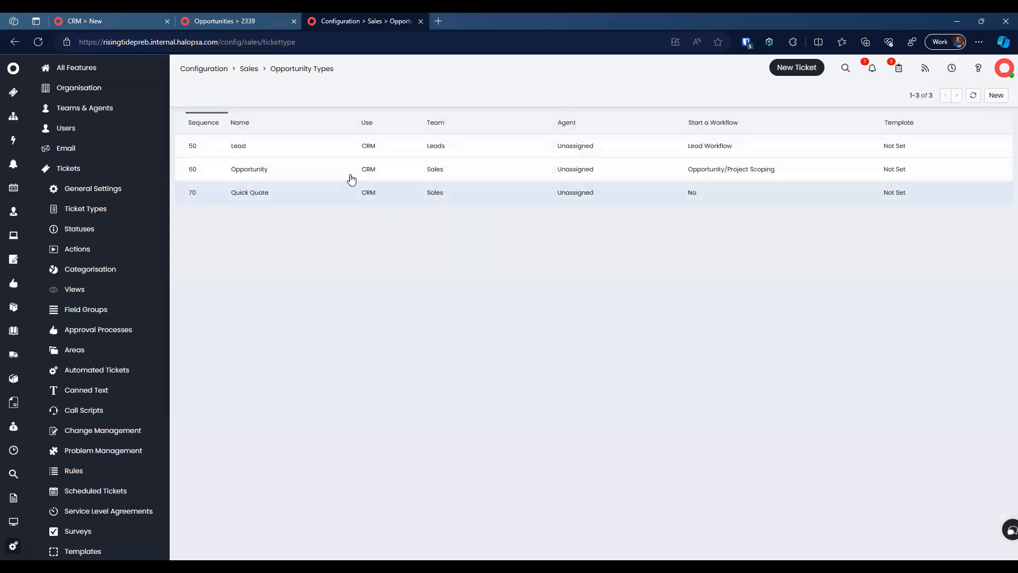
click(345, 176)
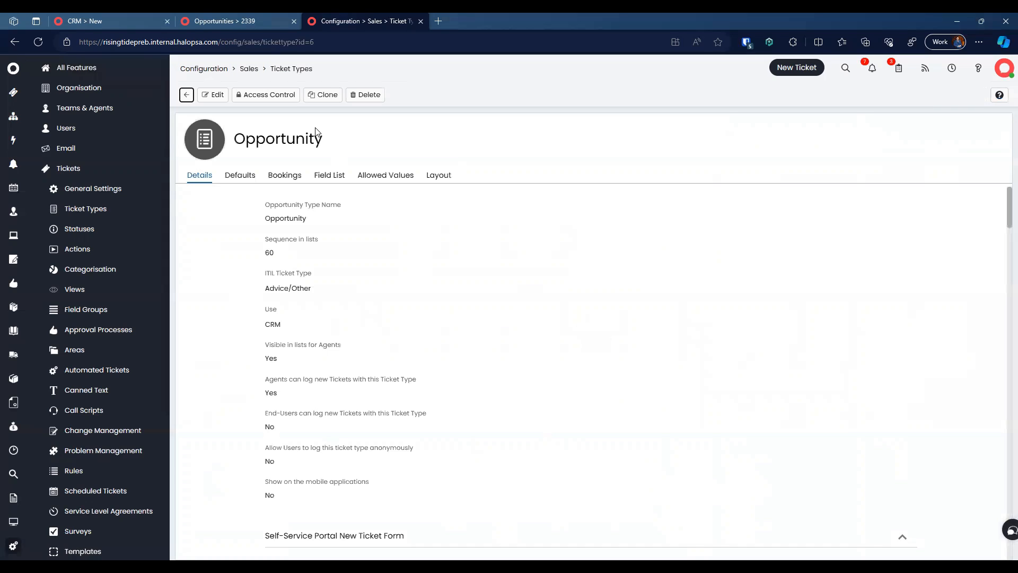
click(240, 175)
key(ctrl+f)
text(workflow)
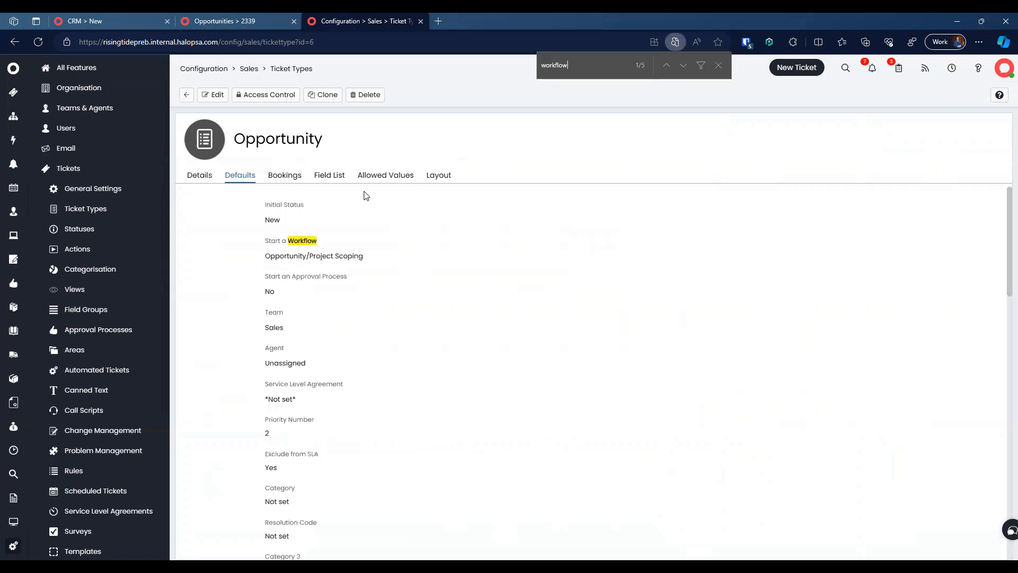
Step: Set Quick Opportunity as the default workflow, save, and return to opportunity 2339
click(214, 94)
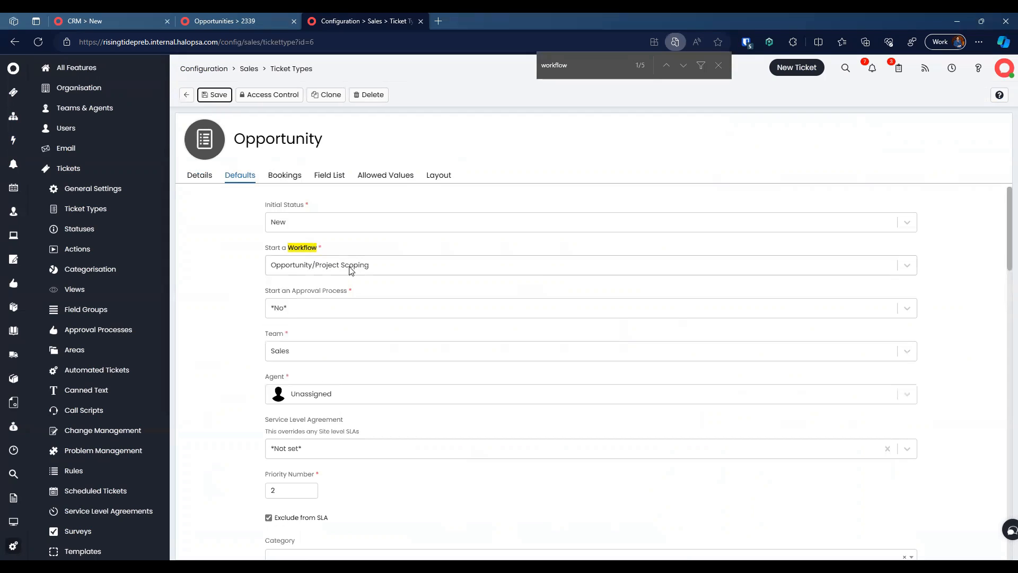
click(378, 264)
text(quick)
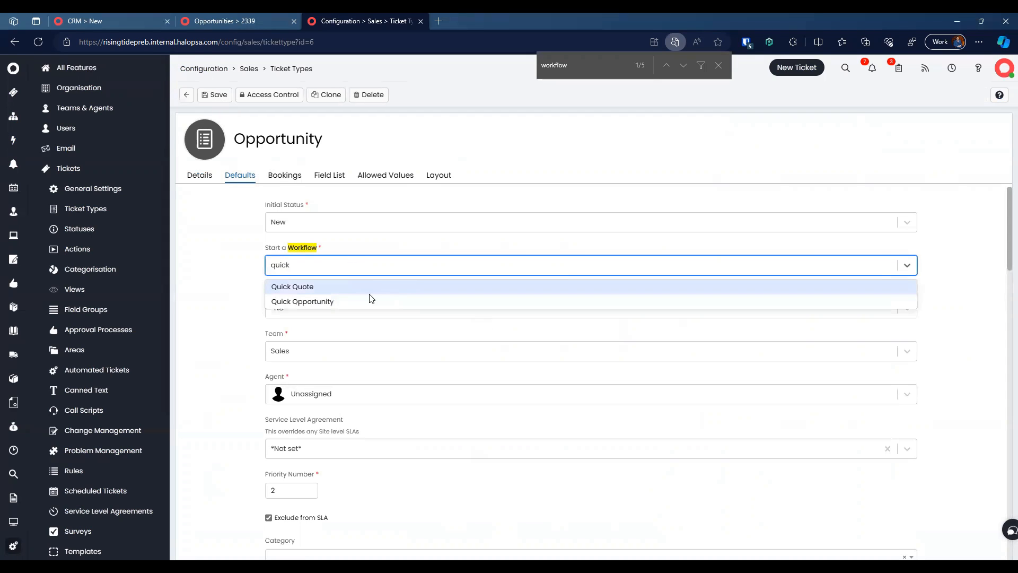
click(371, 301)
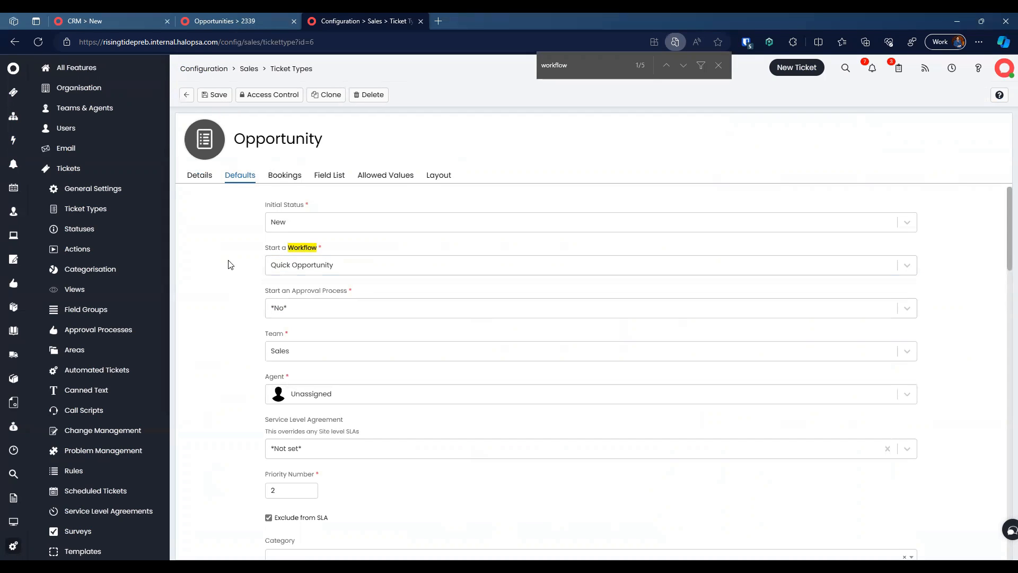
click(214, 95)
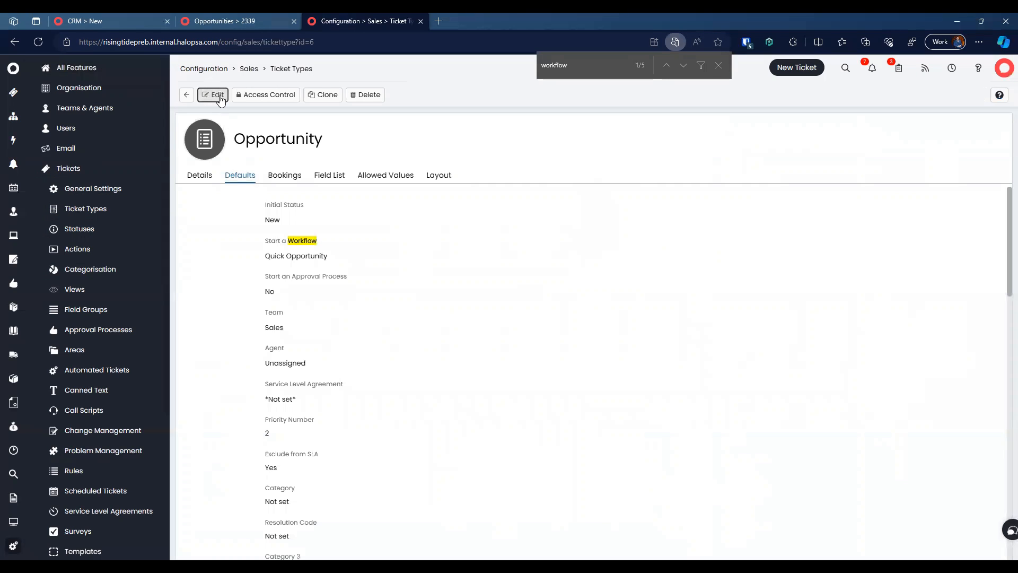
key(ctrl+shift+Tab)
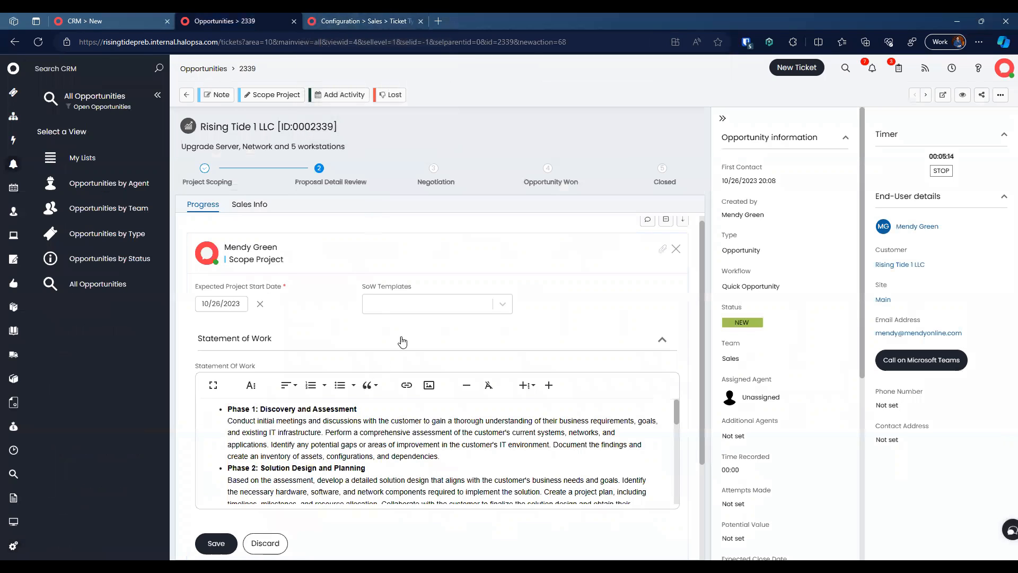
Step: Scroll through the Opportunity ticket type's Field List
key(ctrl+Tab)
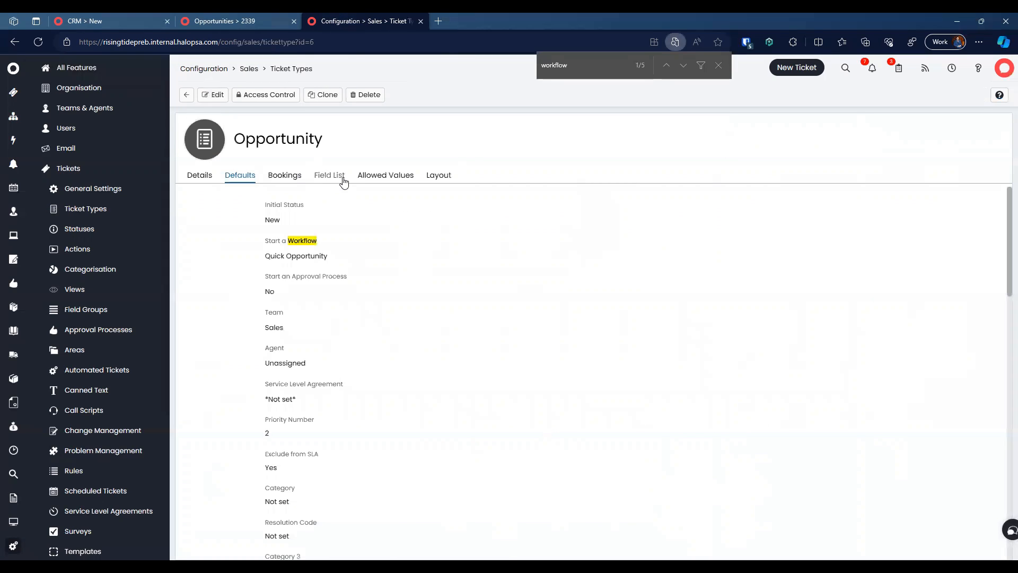
click(339, 178)
scroll(249, 370, down, 4)
scroll(251, 371, down, 6)
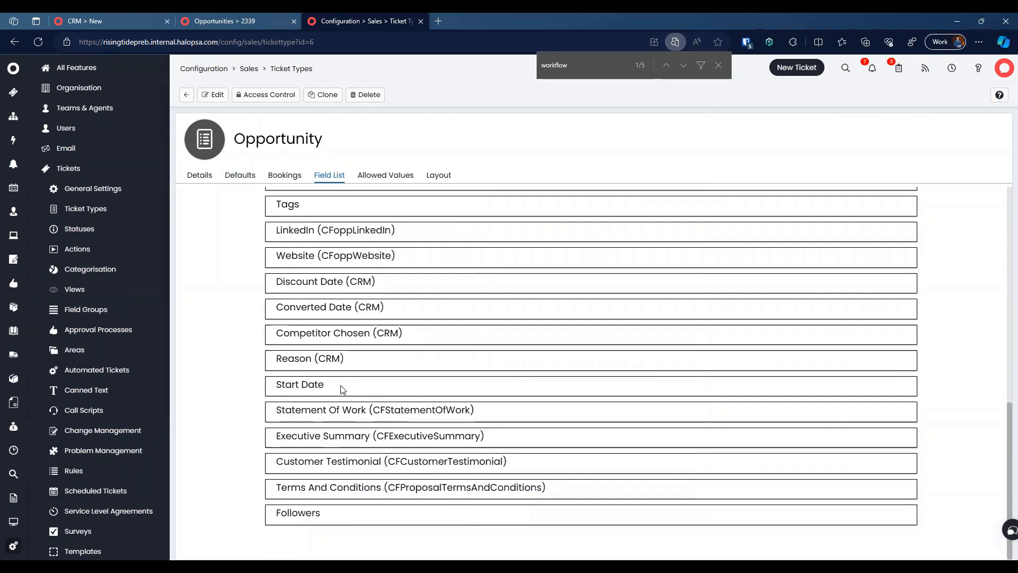
scroll(340, 393, up, 5)
scroll(341, 384, up, 1)
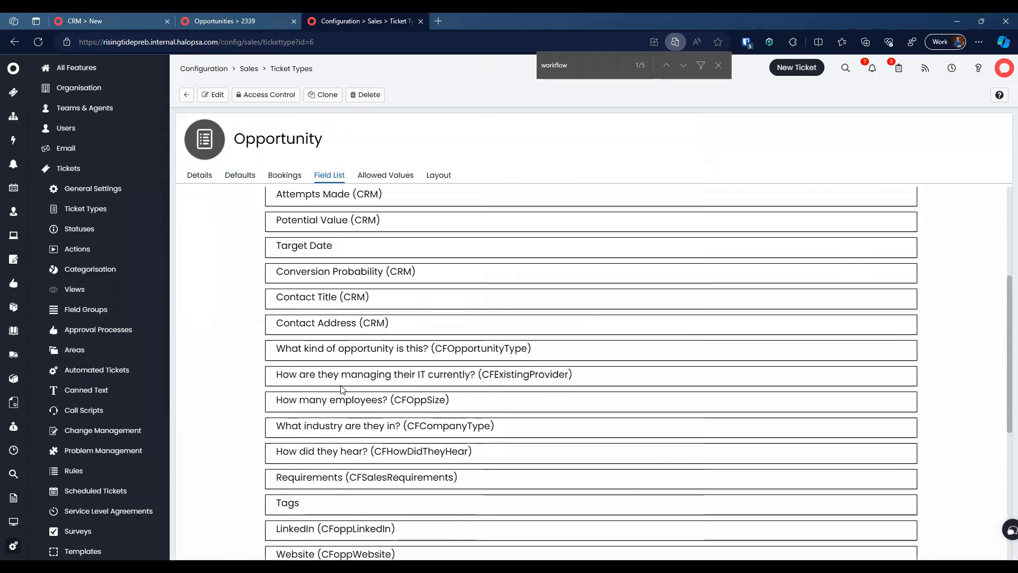
Step: Search the field list for template fields, then open the Sales actions list
key(ctrl+f)
text(tepmmplat)
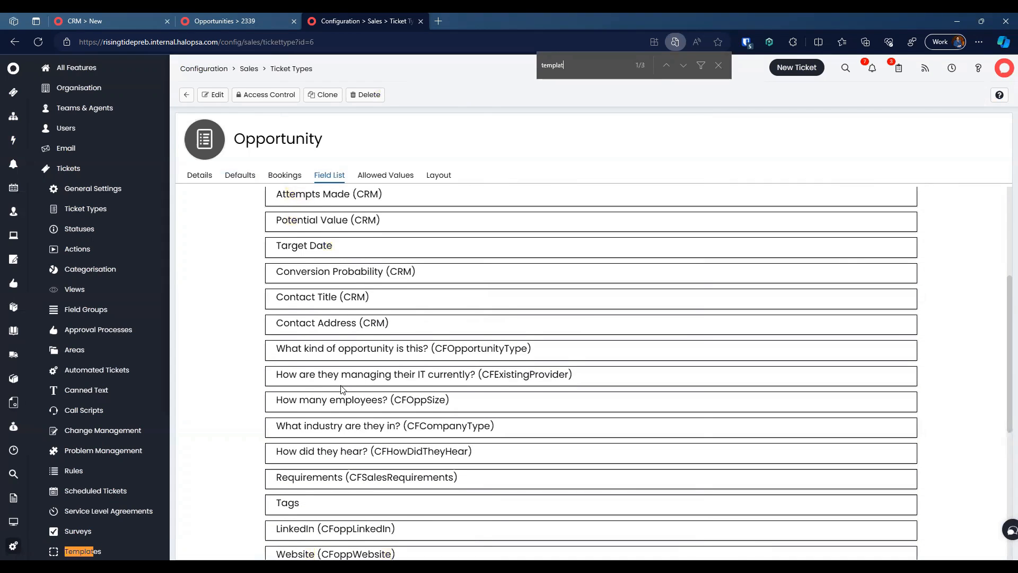
scroll(341, 389, down, 6)
scroll(342, 389, up, 9)
scroll(341, 389, down, 5)
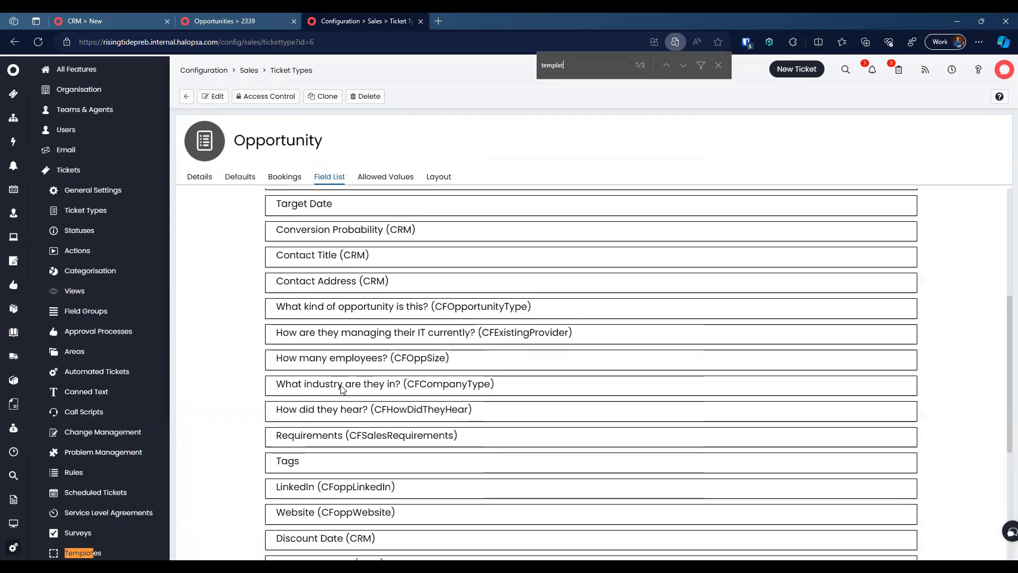
scroll(341, 389, down, 5)
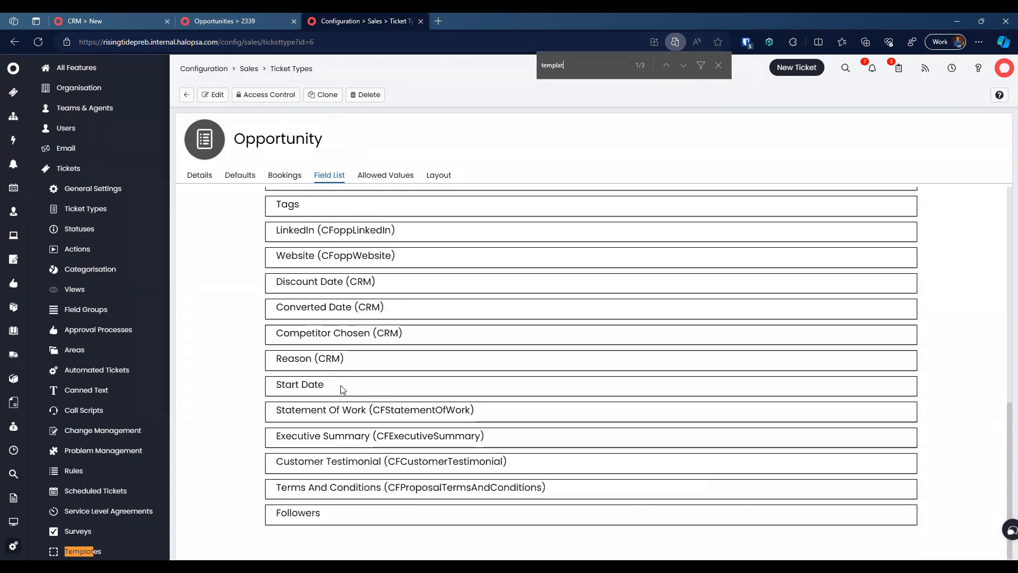
click(241, 72)
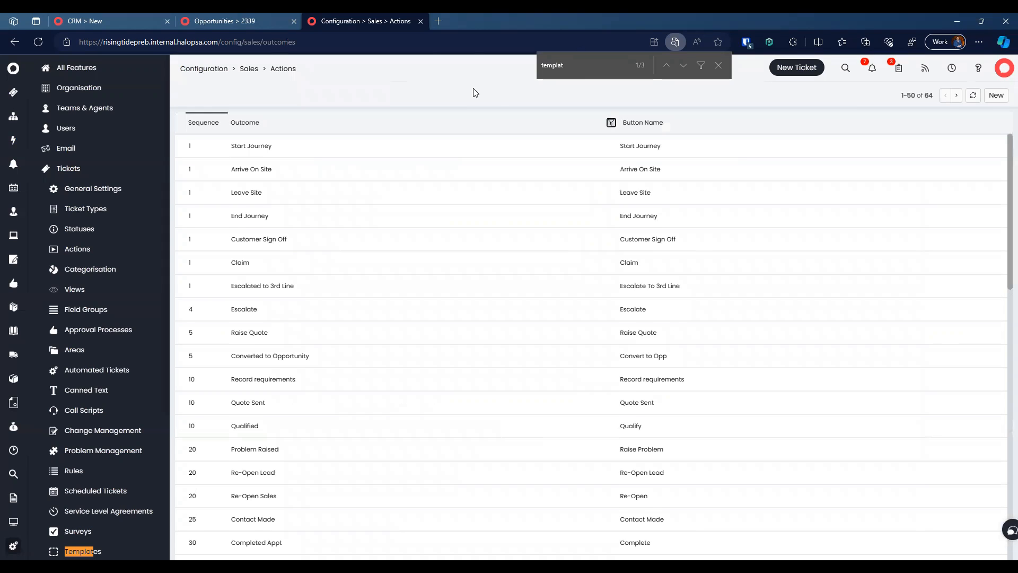
Step: Filter actions by 'scop', open Project Scoped's field list, and compare CFDefaultStatementOfWork with opportunity 2339
click(234, 21)
click(326, 19)
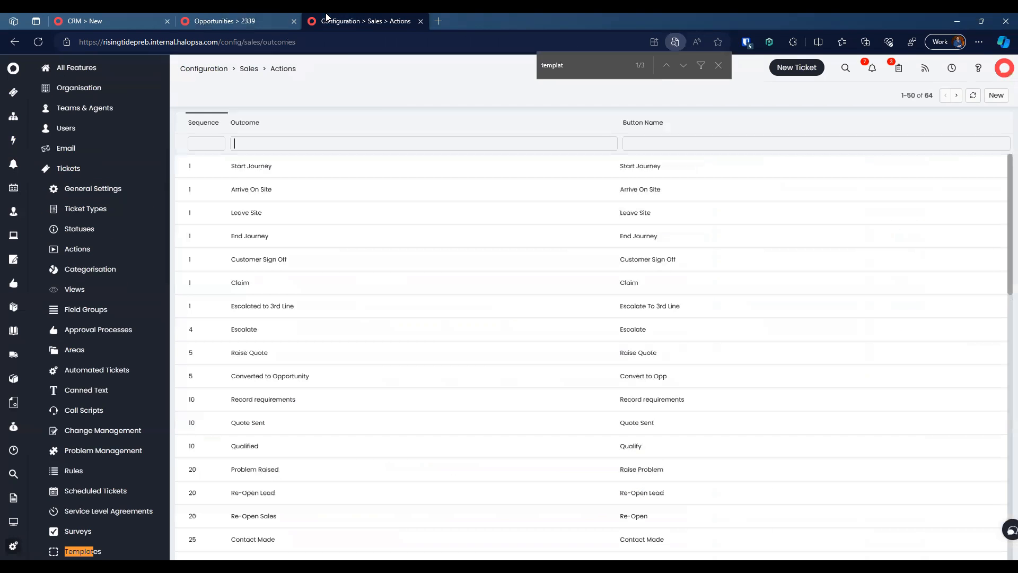
text(scop)
click(343, 169)
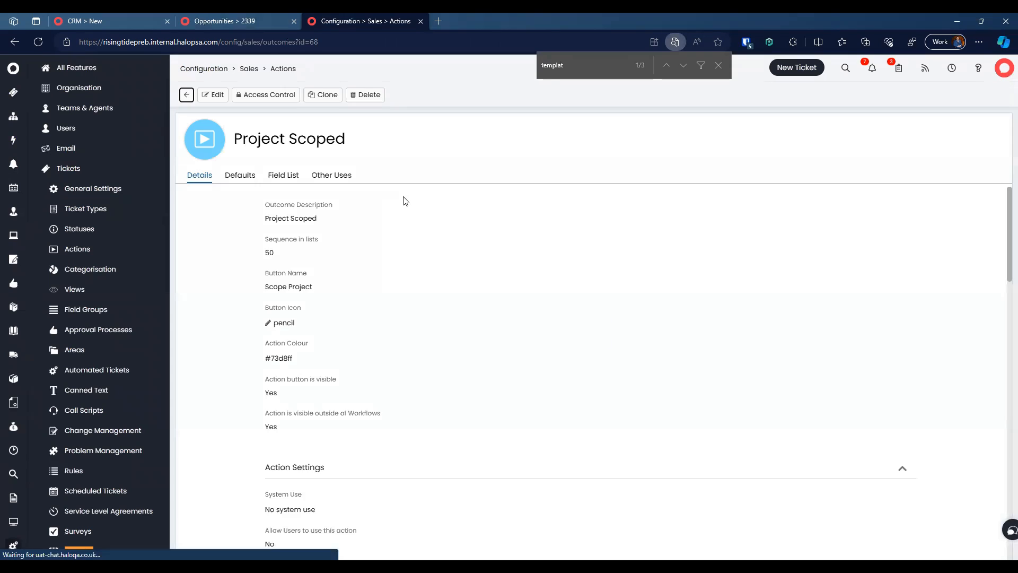
click(293, 178)
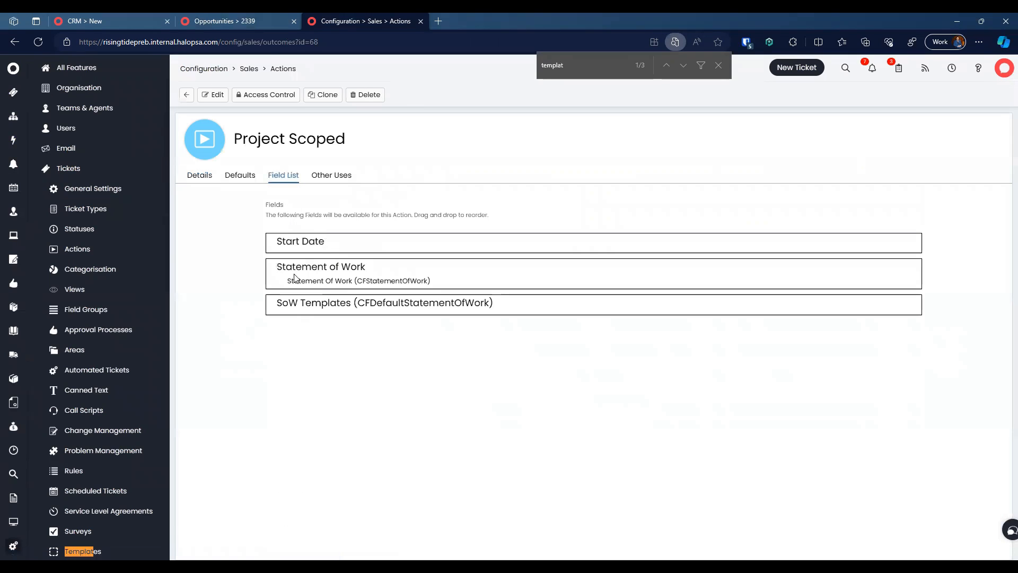
double_click(403, 302)
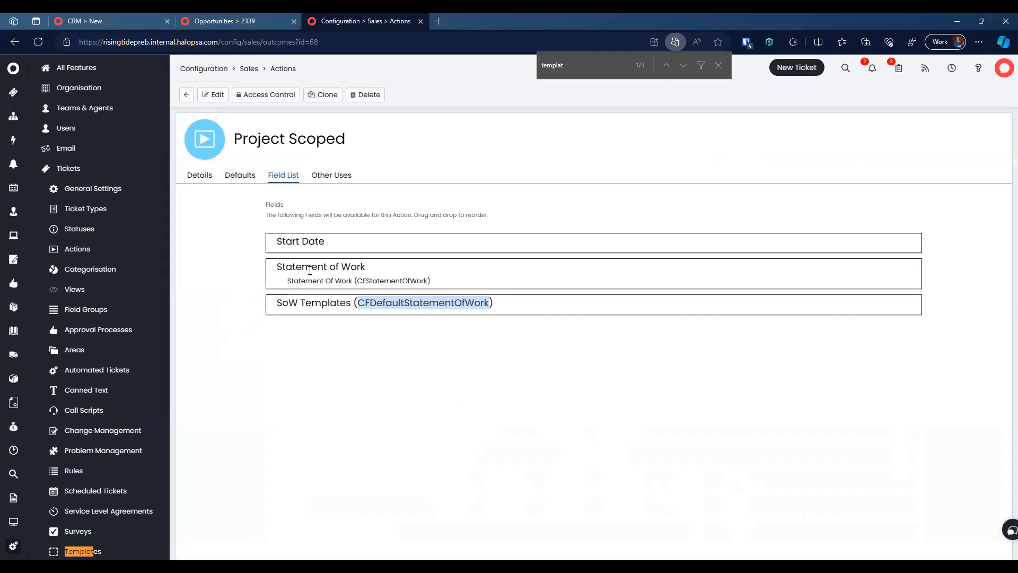
click(237, 20)
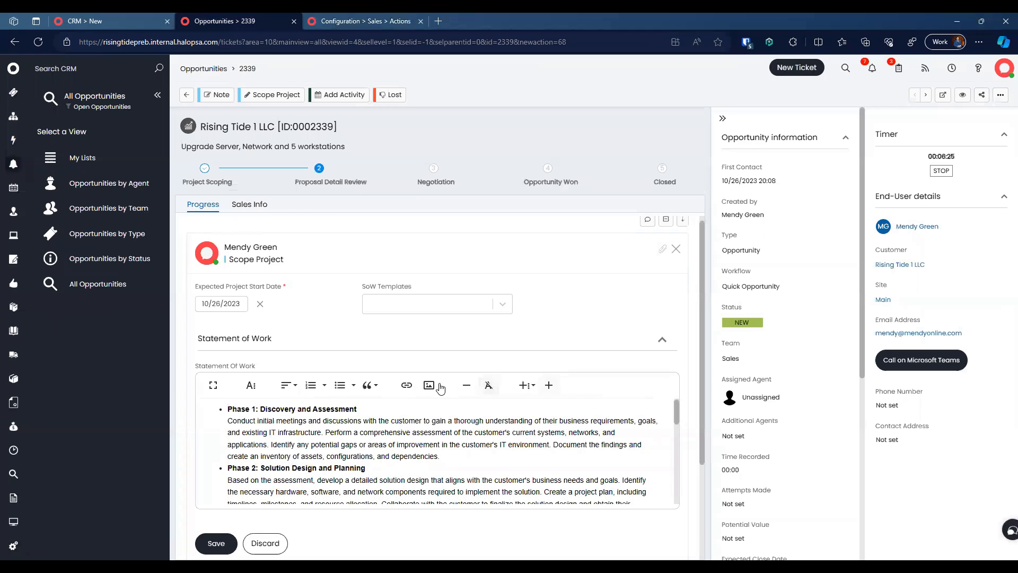
click(374, 21)
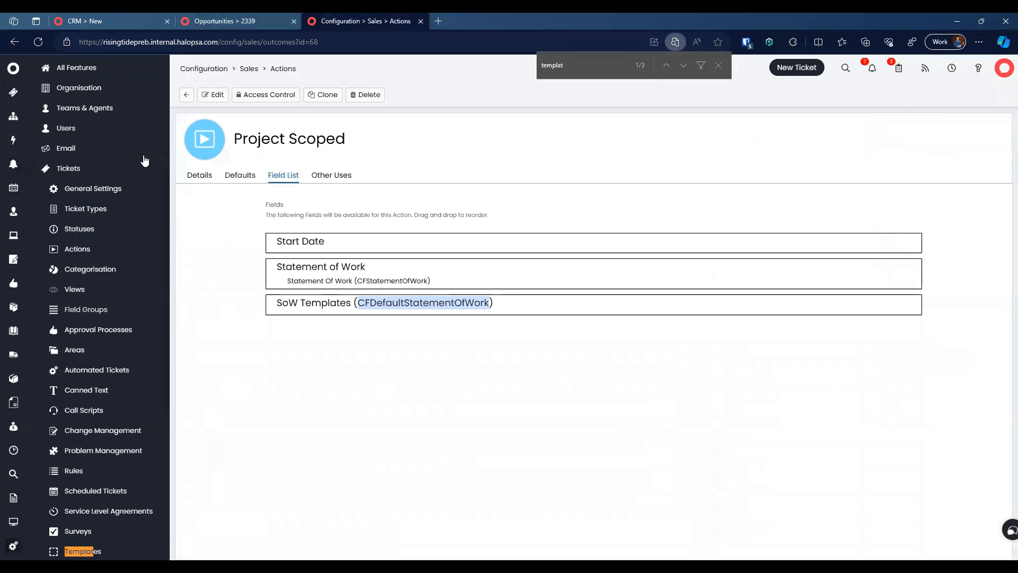
scroll(145, 160, down, 4)
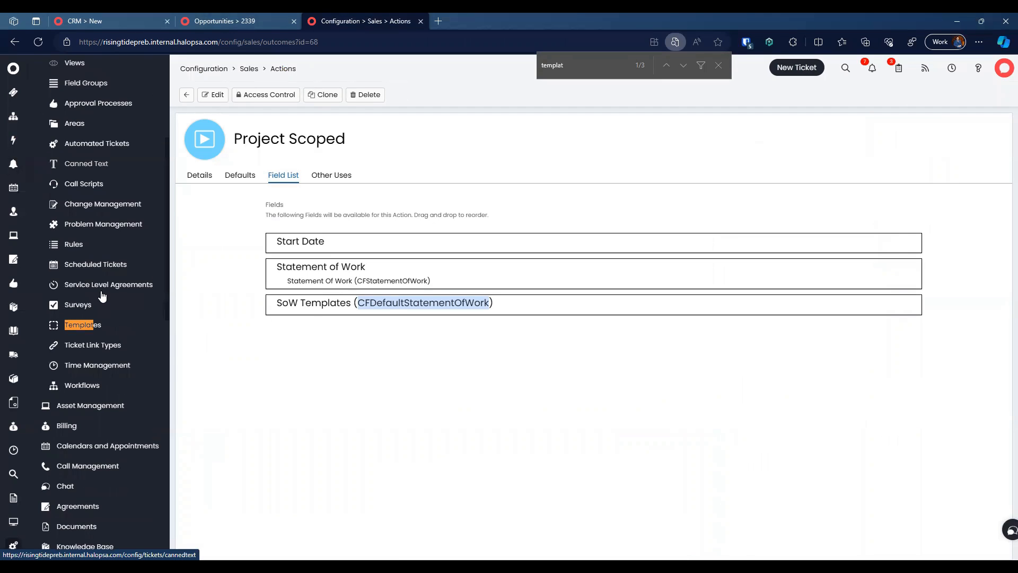
Step: Open the Apply default SoW - New Managed Service rule and read its Statement Of Work value
click(74, 244)
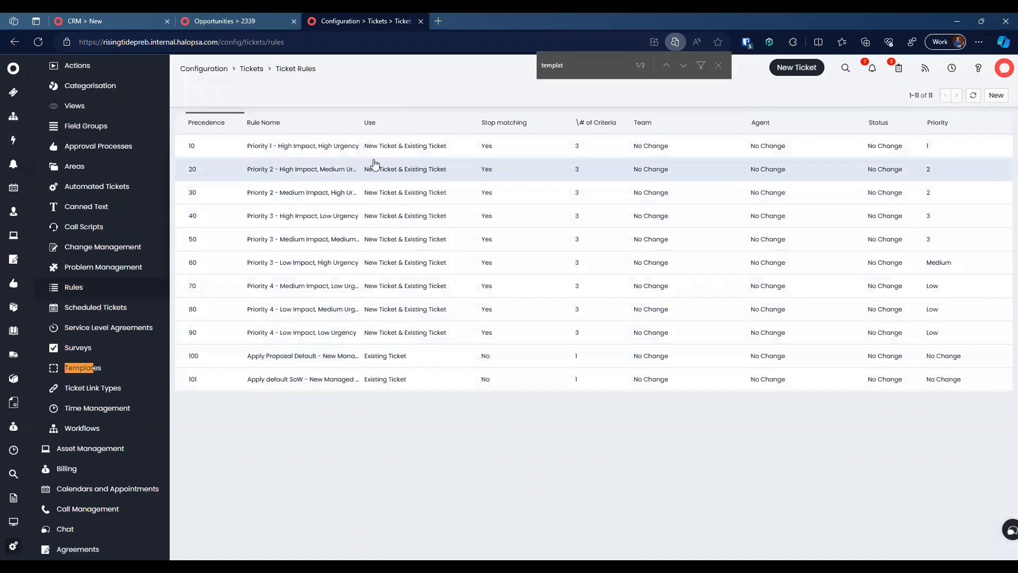
drag(359, 123, 447, 136)
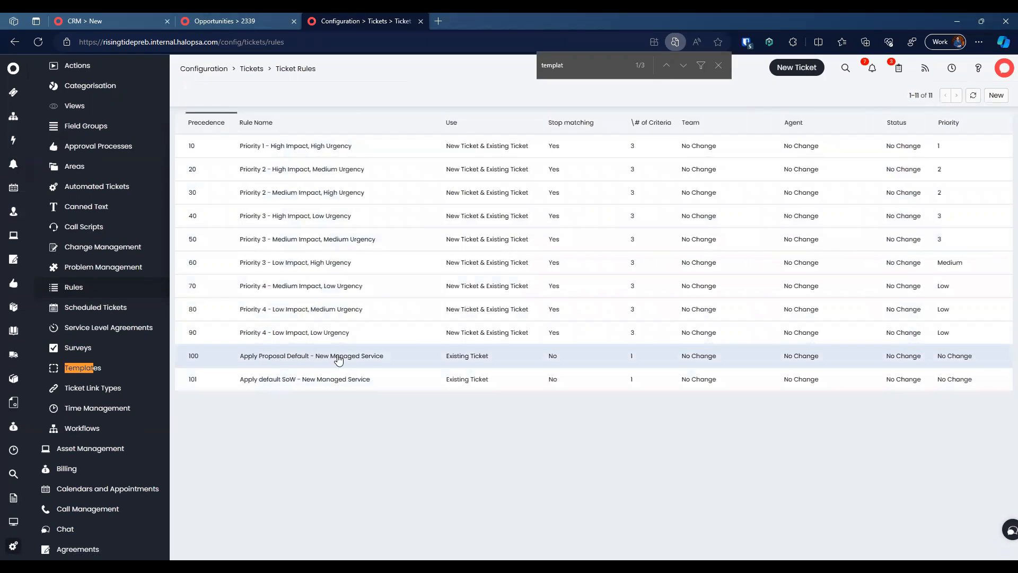
click(360, 383)
scroll(412, 273, down, 6)
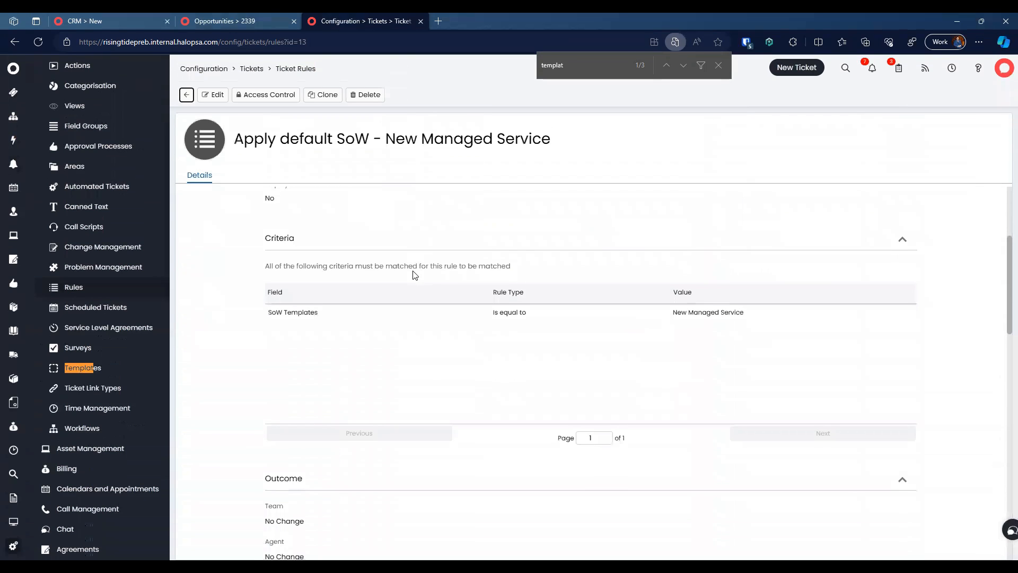
scroll(414, 275, down, 10)
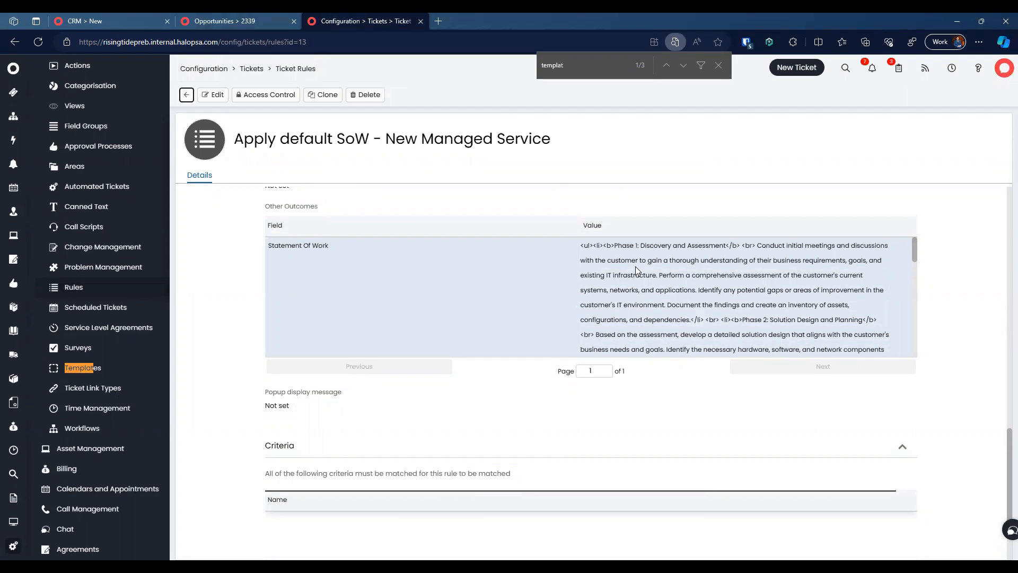
drag(576, 245, 774, 320)
scroll(568, 307, down, 5)
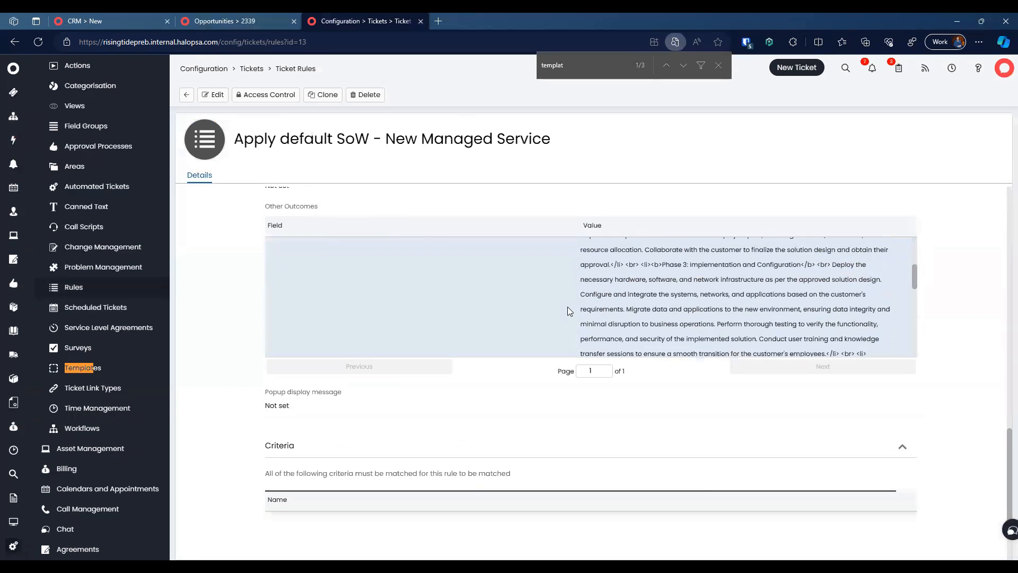
scroll(567, 307, up, 6)
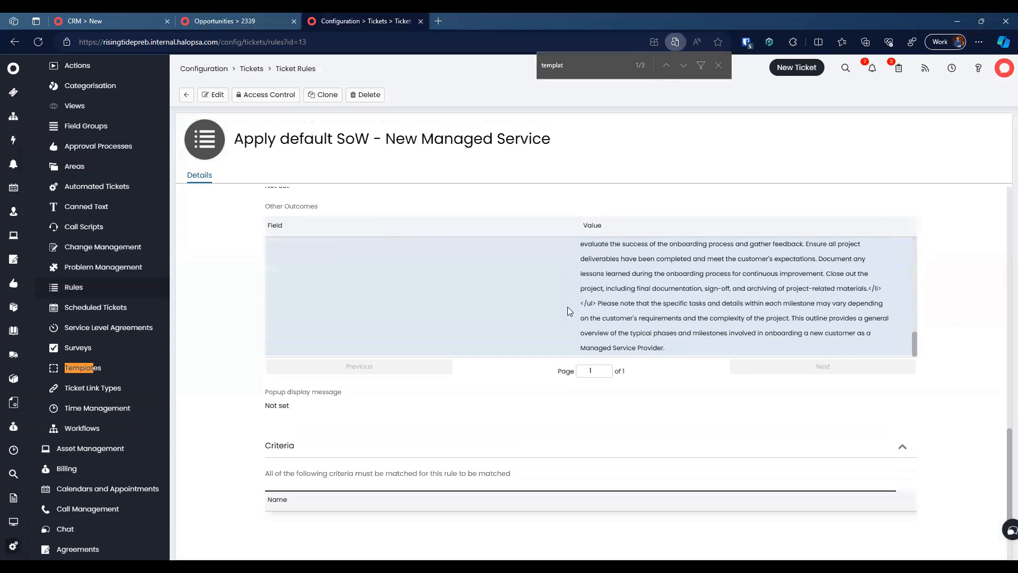
Step: View the Statement Of Work outcome in edit mode, cancel unchanged, and return to opportunity 2339
click(213, 95)
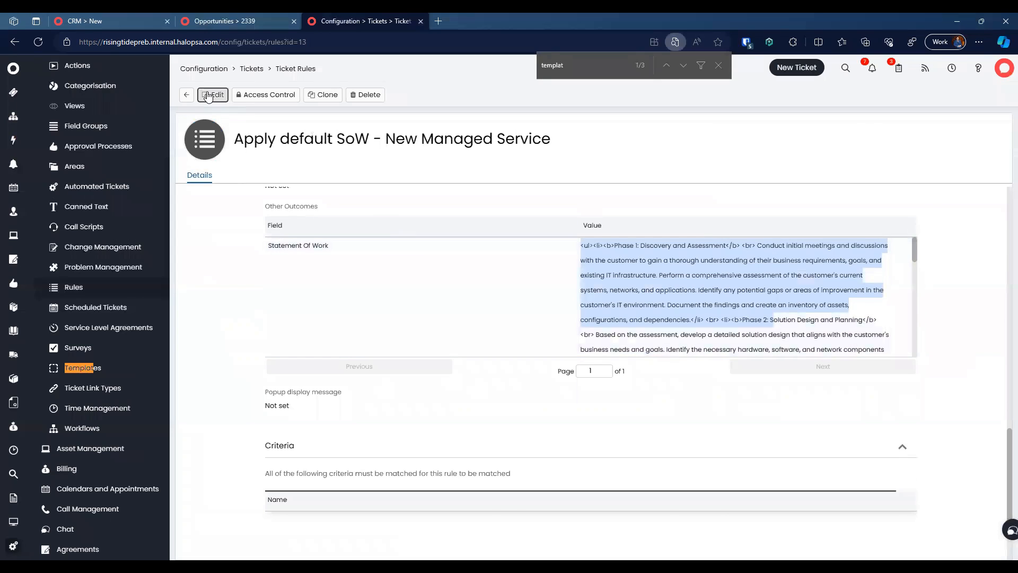
scroll(502, 318, down, 6)
scroll(501, 319, down, 10)
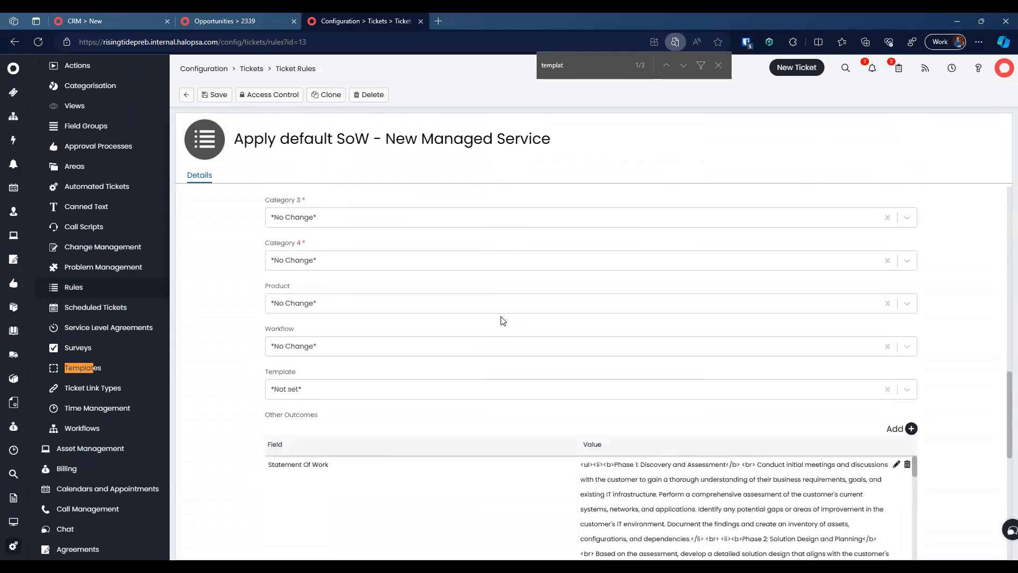
click(896, 241)
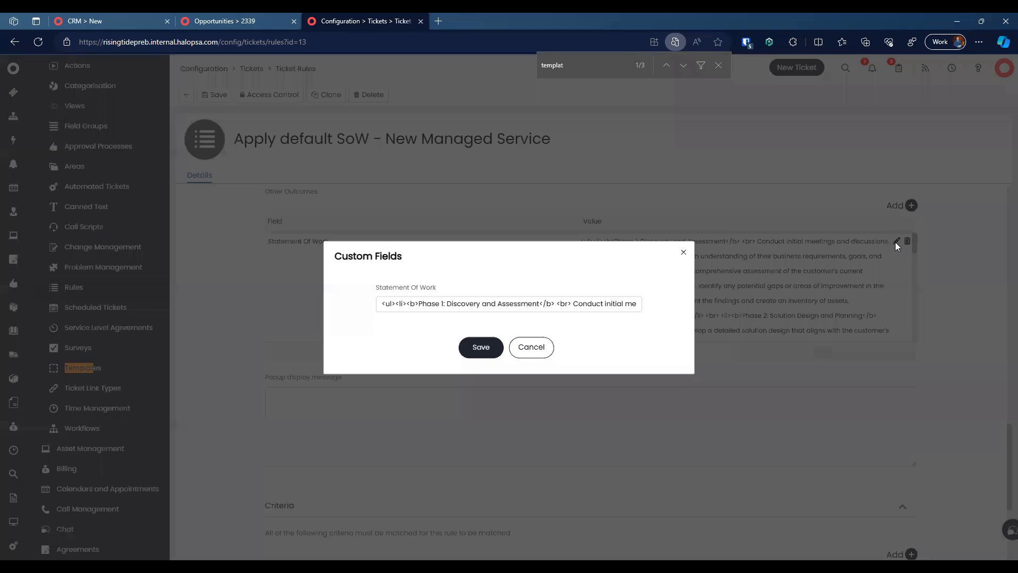
drag(389, 303, 643, 302)
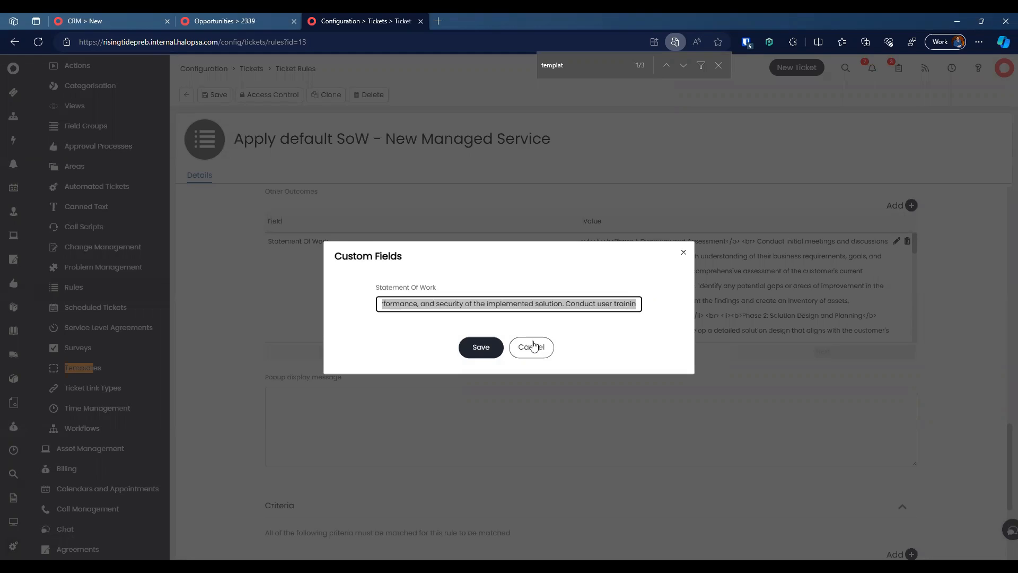
click(530, 347)
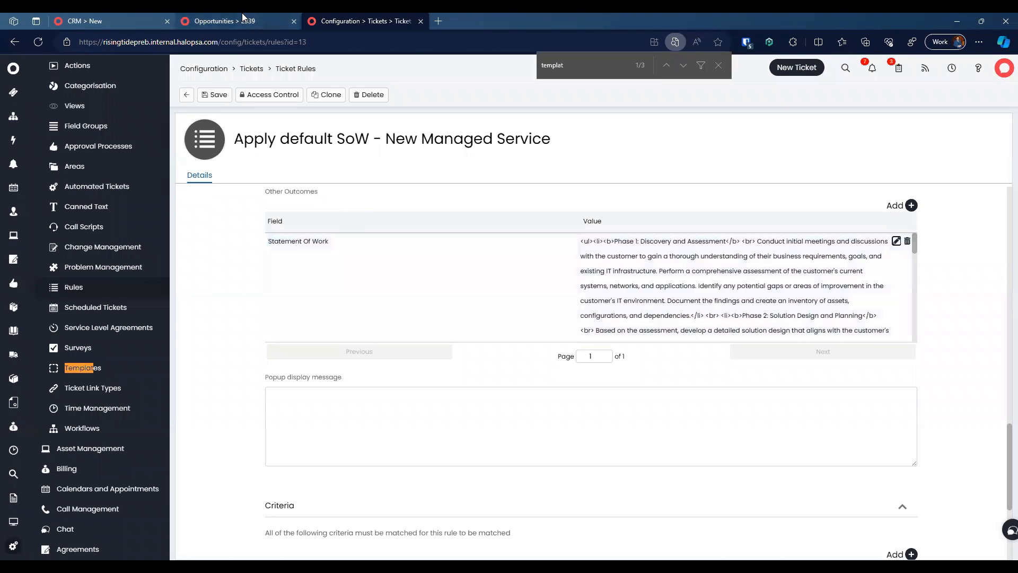
click(242, 14)
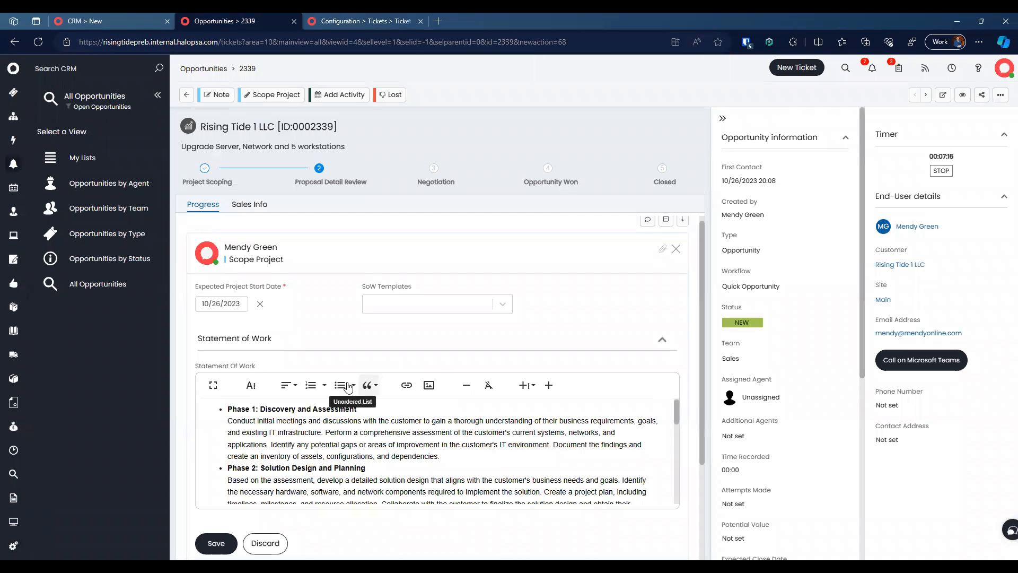
Step: Check the insertable canned texts, then search the configuration for 'canned'
click(527, 387)
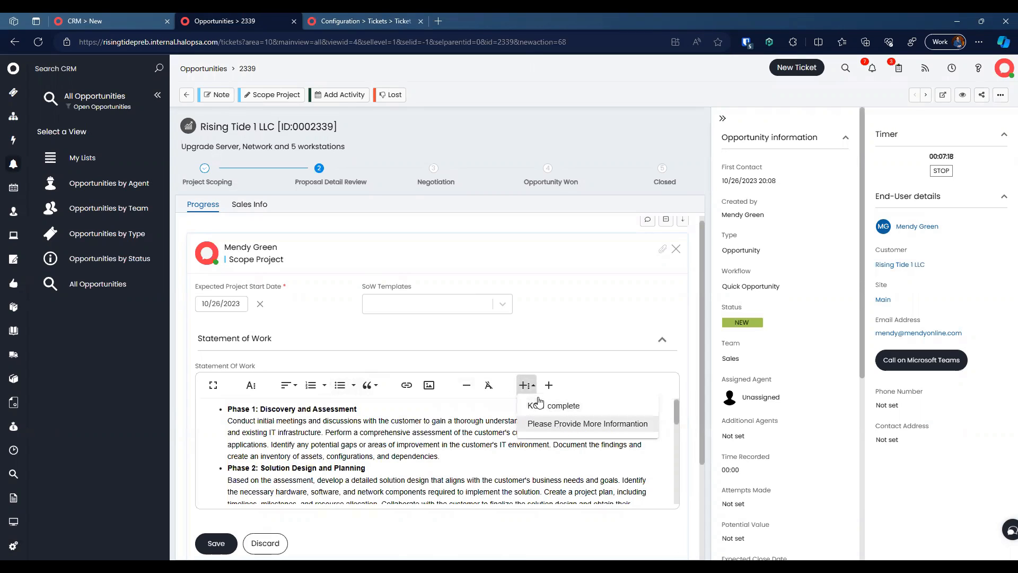
click(386, 444)
scroll(386, 444, down, 3)
scroll(386, 444, up, 4)
key(ctrl+a)
key(ctrl+c)
scroll(386, 444, down, 5)
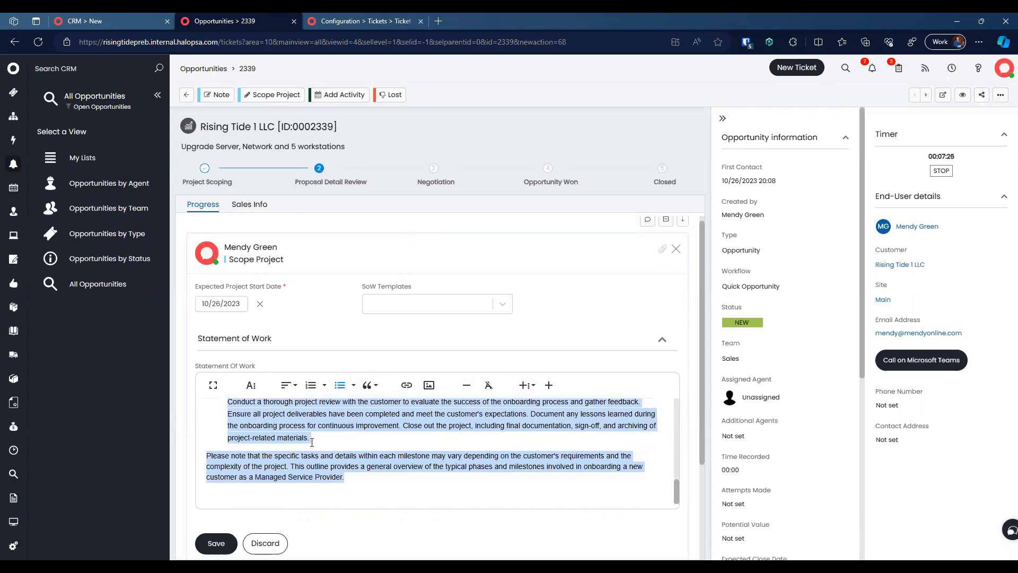
click(361, 20)
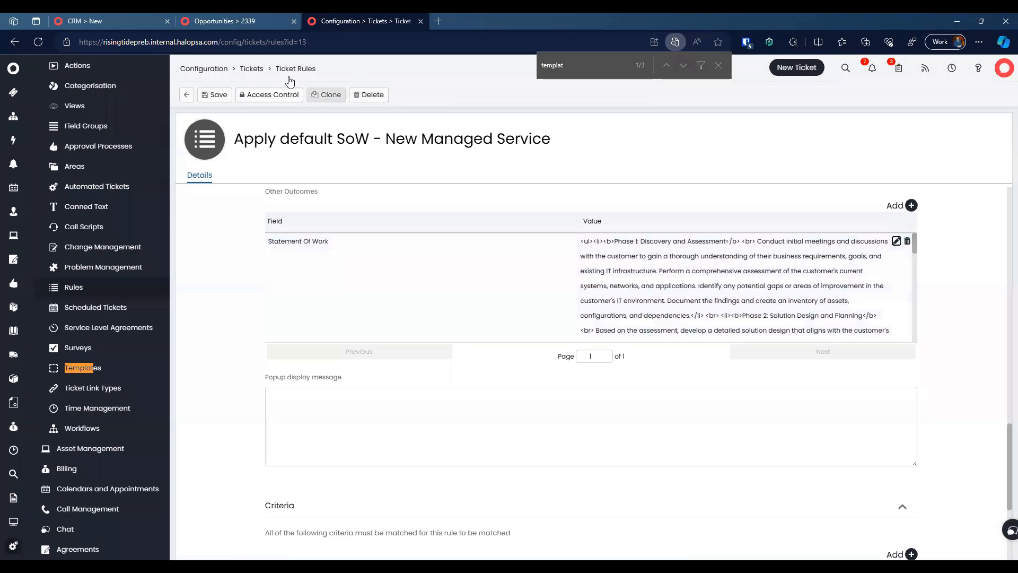
text(cannedtext)
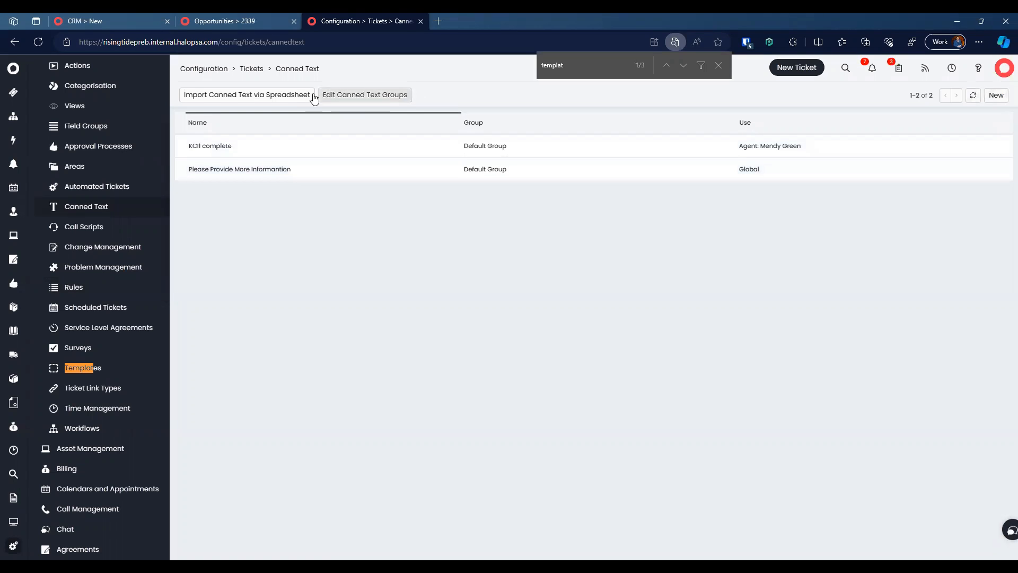
Step: Create a new canned text group named SOWs and return to the canned text list
click(364, 95)
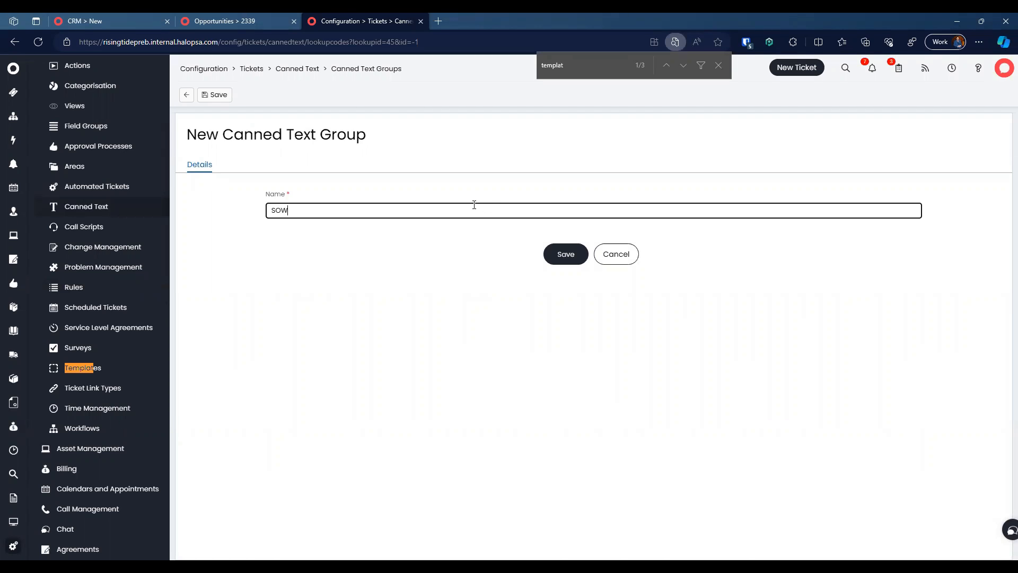
text(SOWs)
click(564, 253)
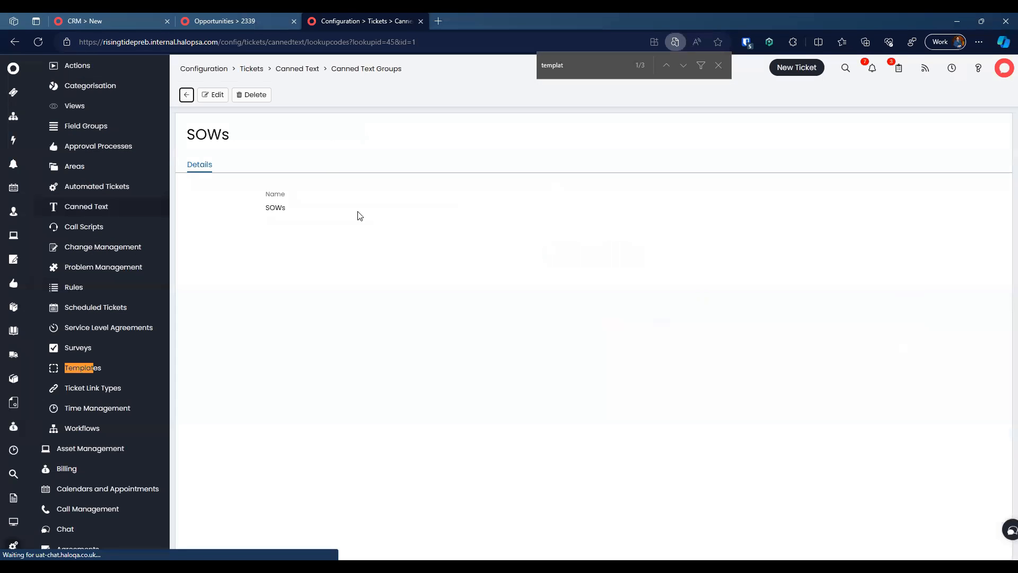
click(187, 95)
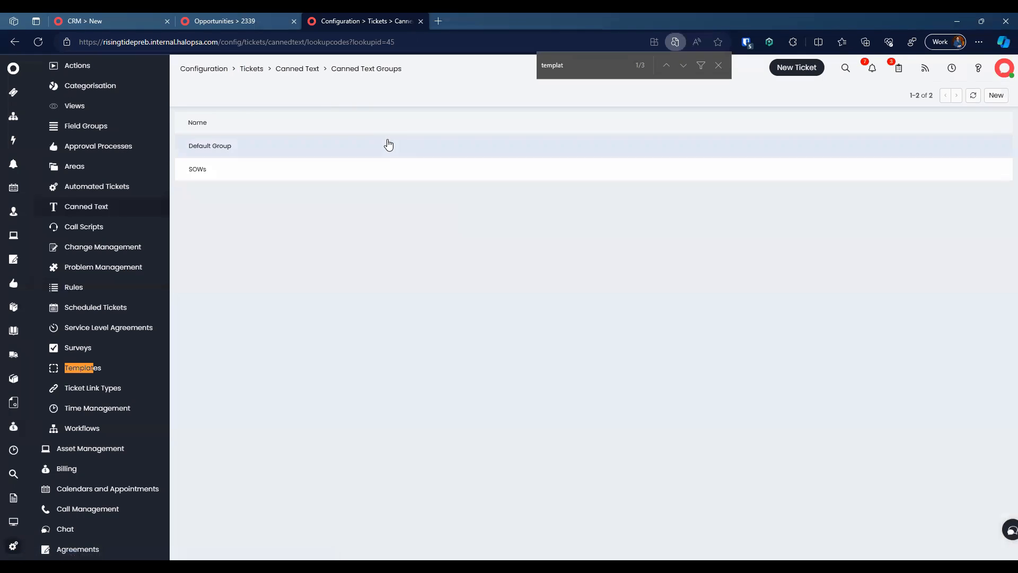
click(297, 69)
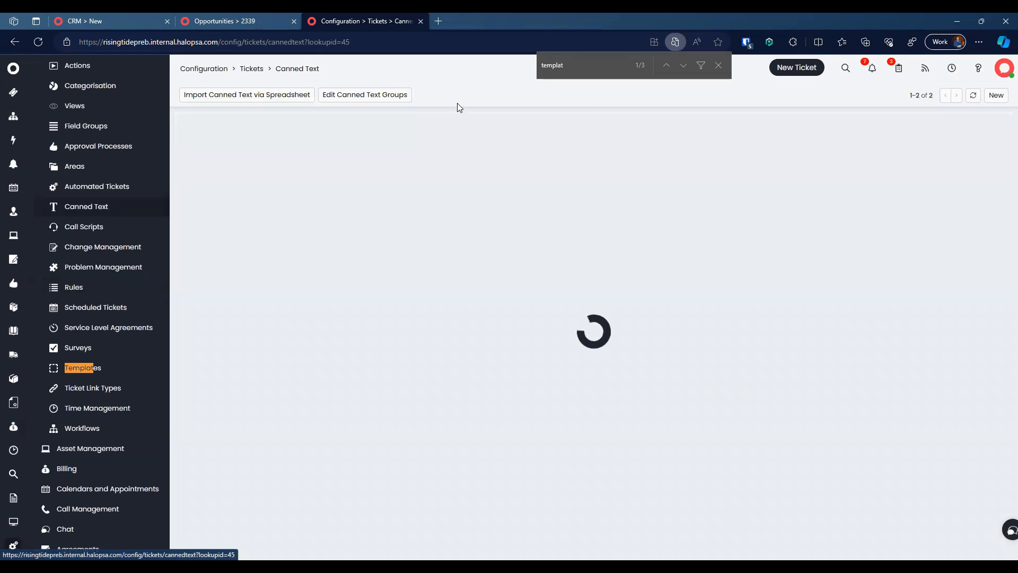
Step: Start a 'New Managed Service' canned text in the SOWs group and paste in the phased SoW outline
click(996, 95)
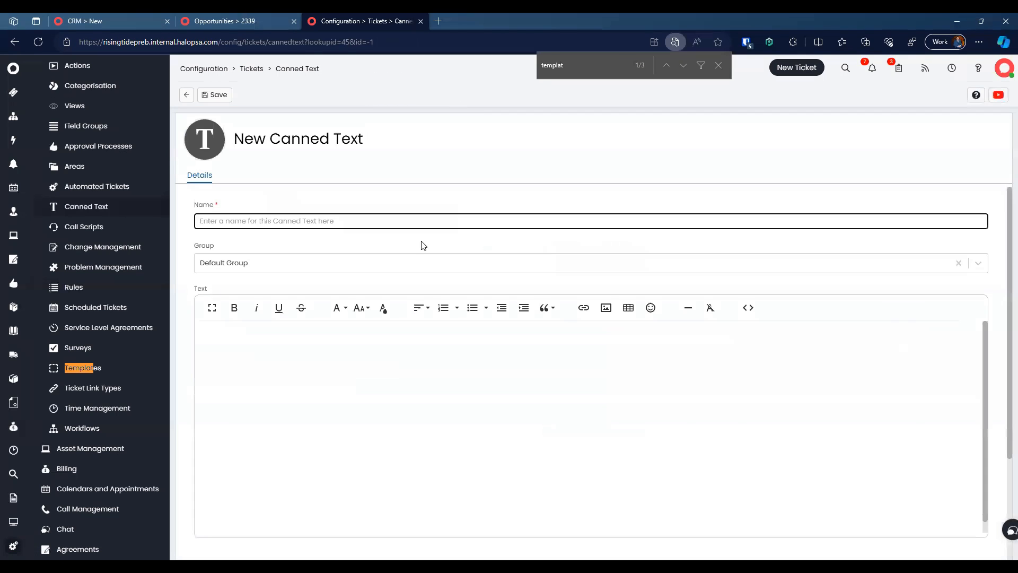
text(New Managed Service)
click(366, 265)
text(so)
key(Return)
click(398, 351)
key(ctrl+v)
scroll(397, 351, up, 3)
scroll(397, 351, down, 4)
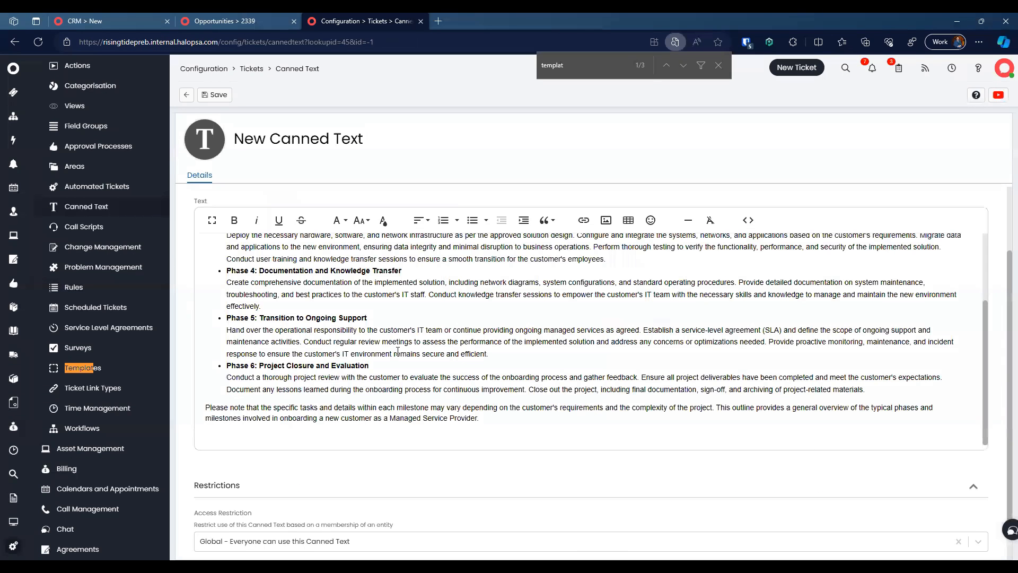
scroll(398, 351, down, 2)
Step: Make the canned text available globally to everyone and save it
click(383, 491)
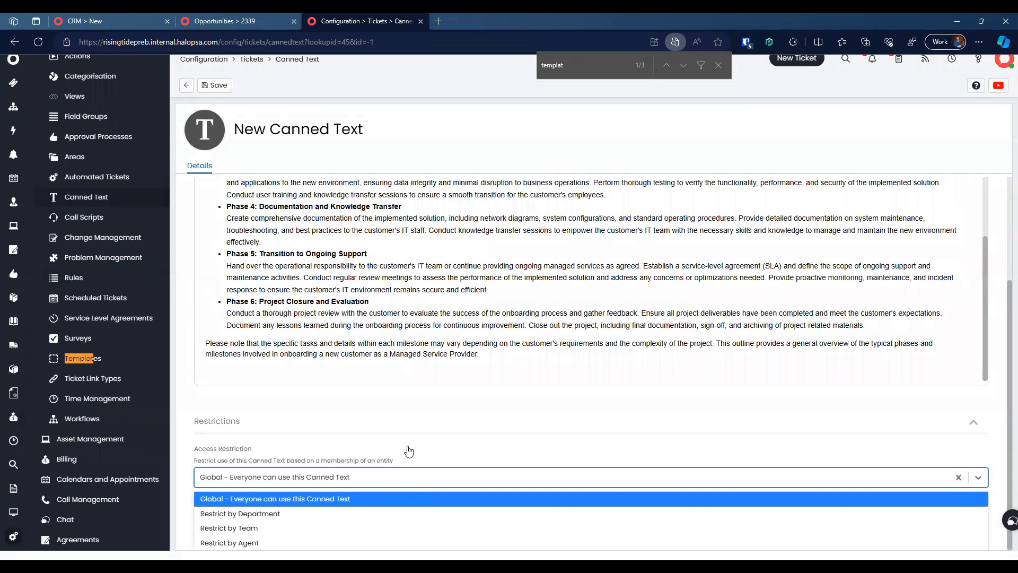
click(318, 535)
scroll(345, 509, down, 1)
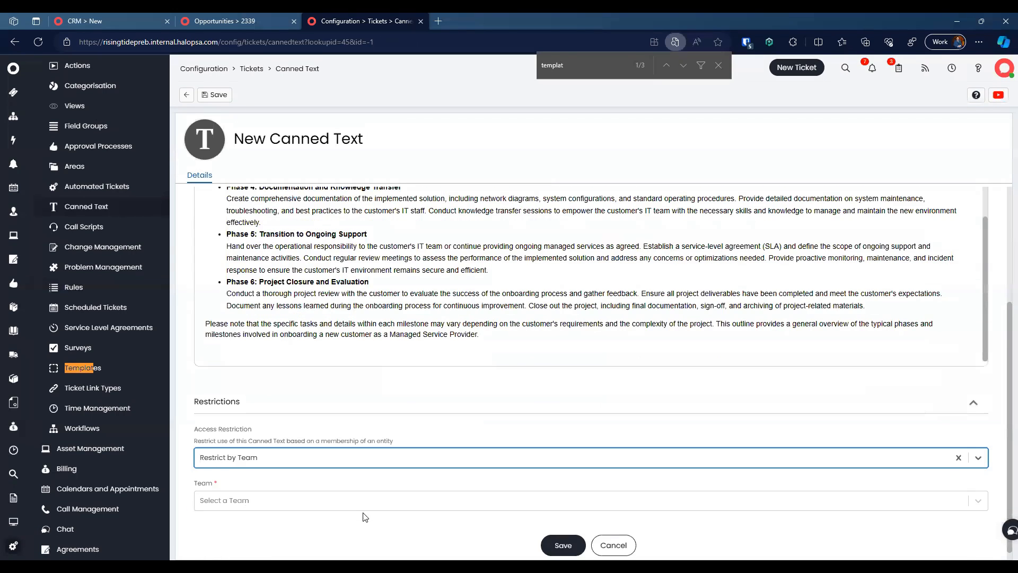
click(364, 499)
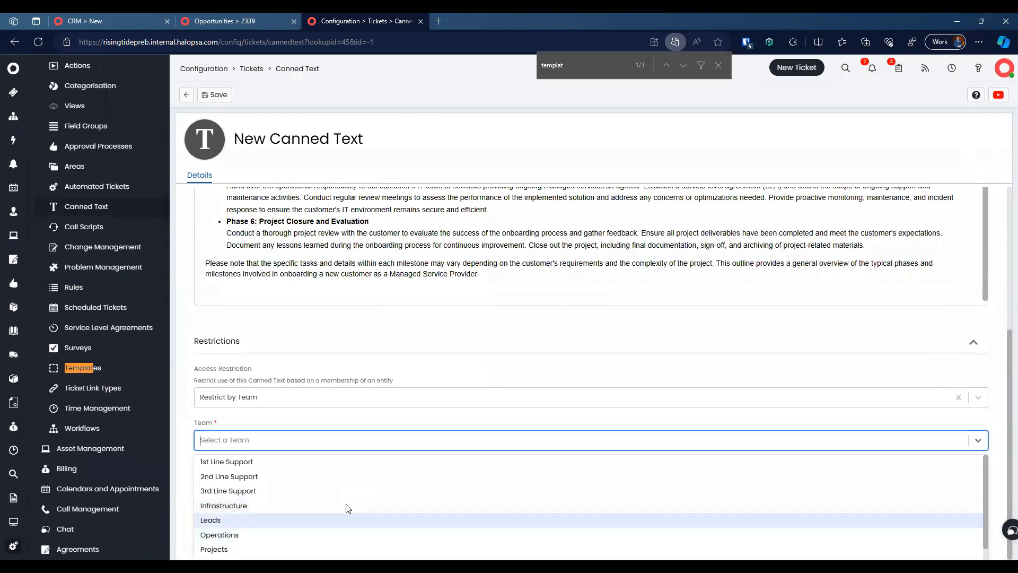
scroll(346, 523, down, 1)
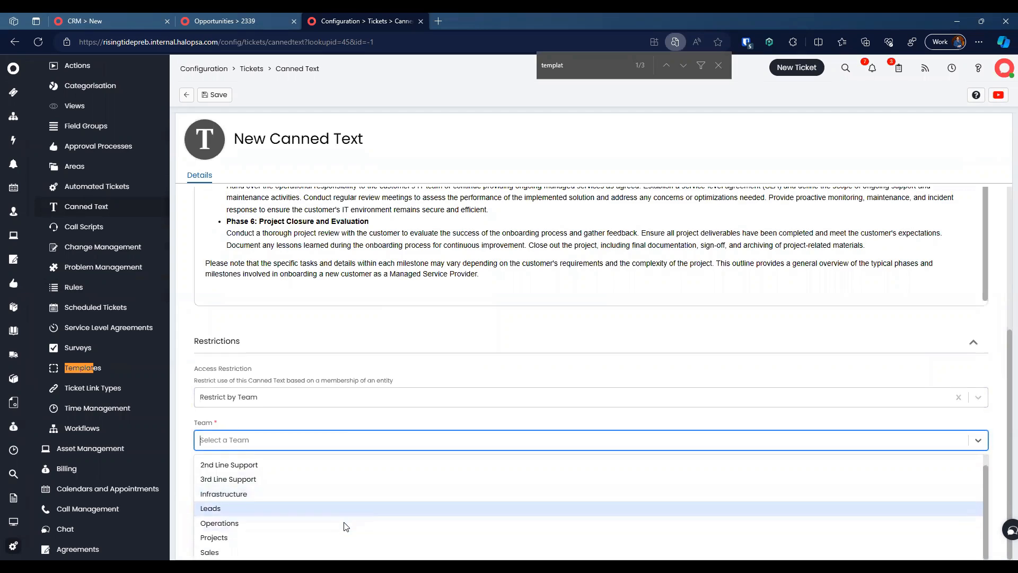
click(346, 421)
click(326, 449)
click(327, 466)
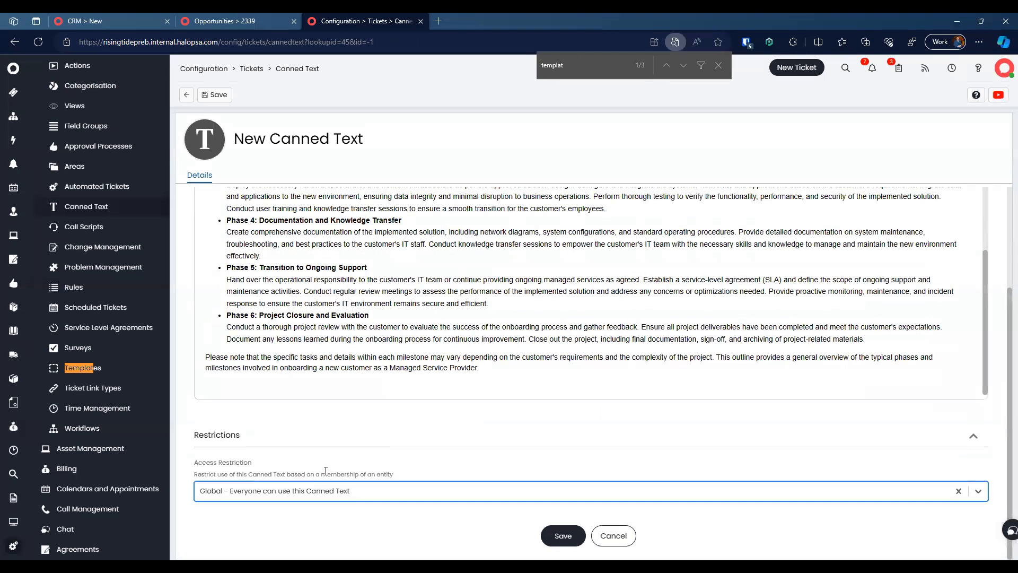
click(549, 533)
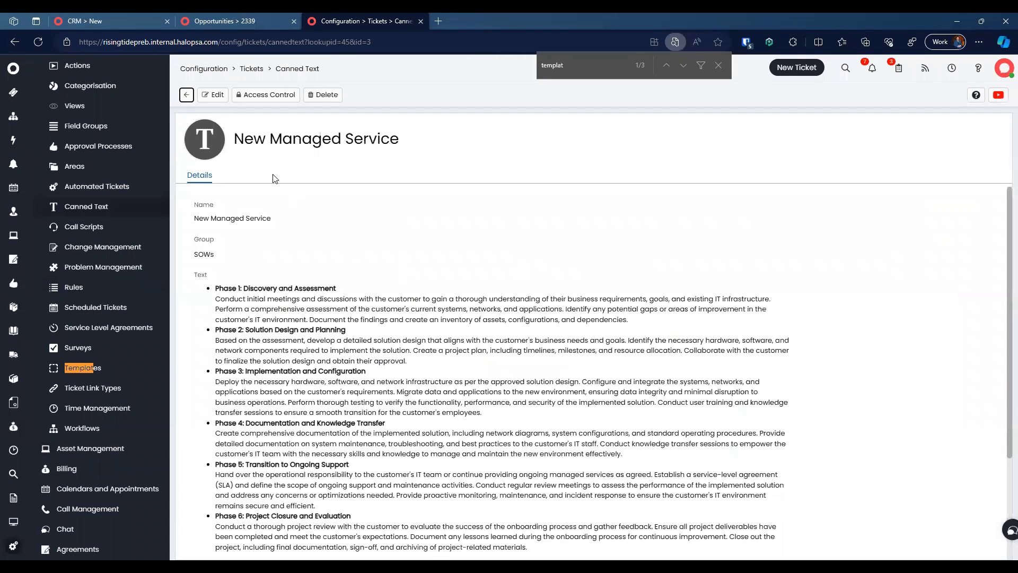
scroll(295, 356, down, 5)
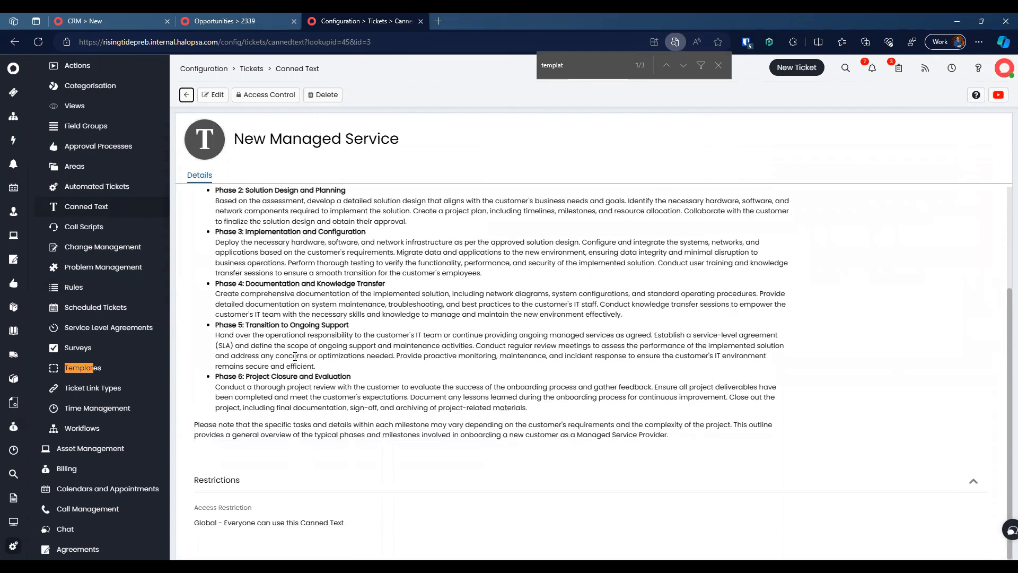
scroll(295, 356, up, 5)
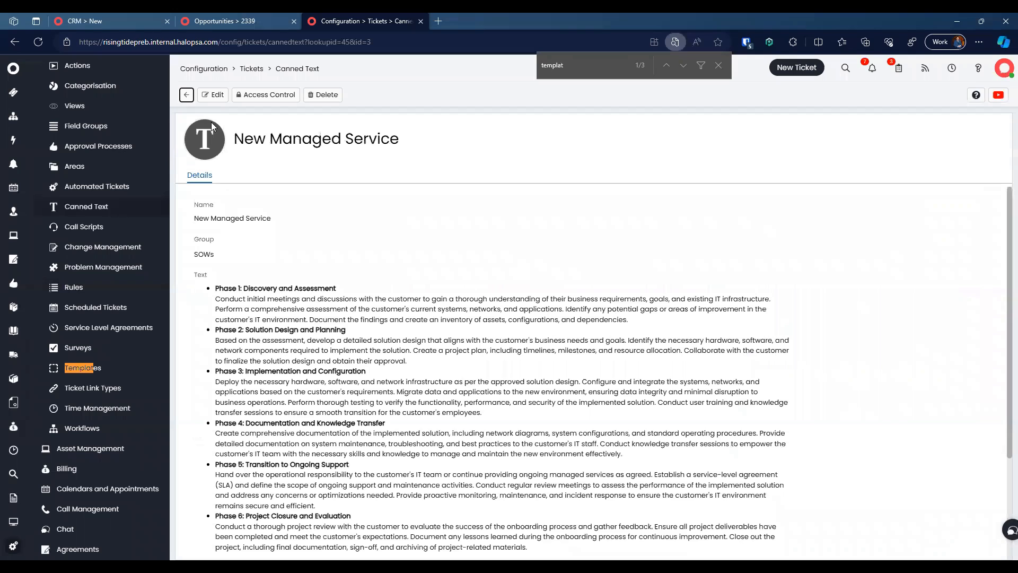
Step: Reopen the saved New Managed Service canned text to check it
click(186, 95)
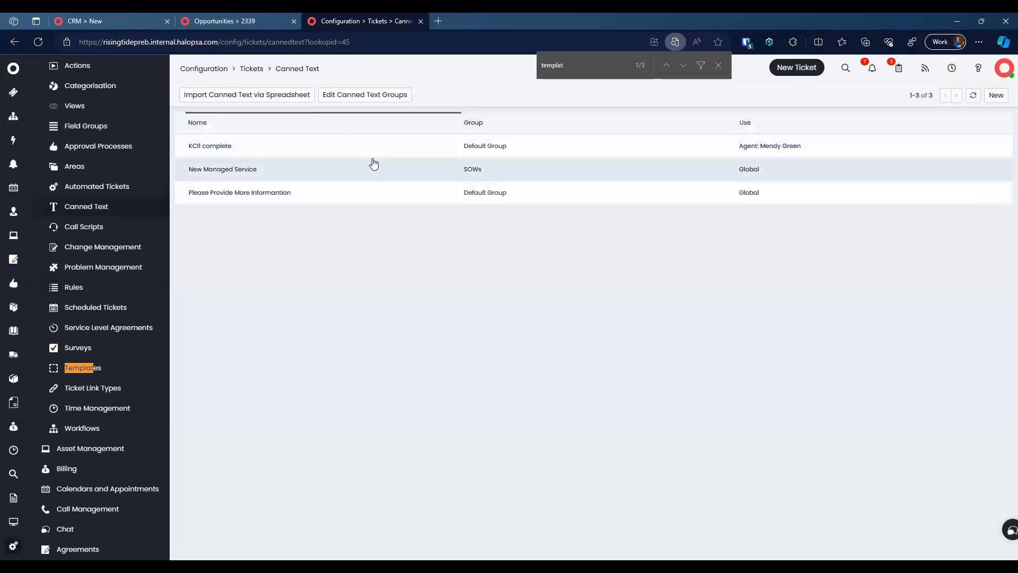
click(371, 177)
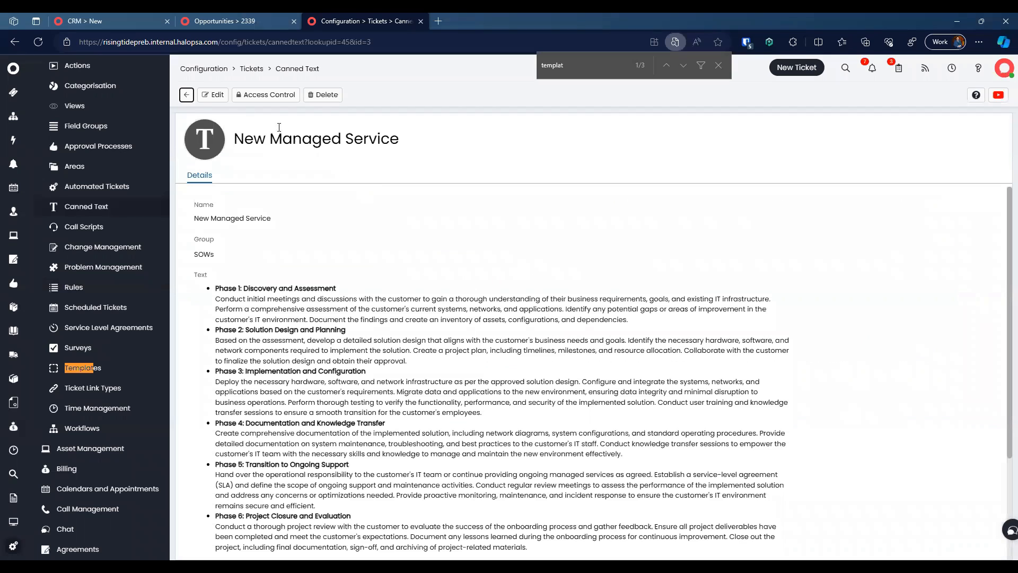
click(187, 95)
Step: Start a new canned text named Switch Install, filed in the SOWs group
click(996, 95)
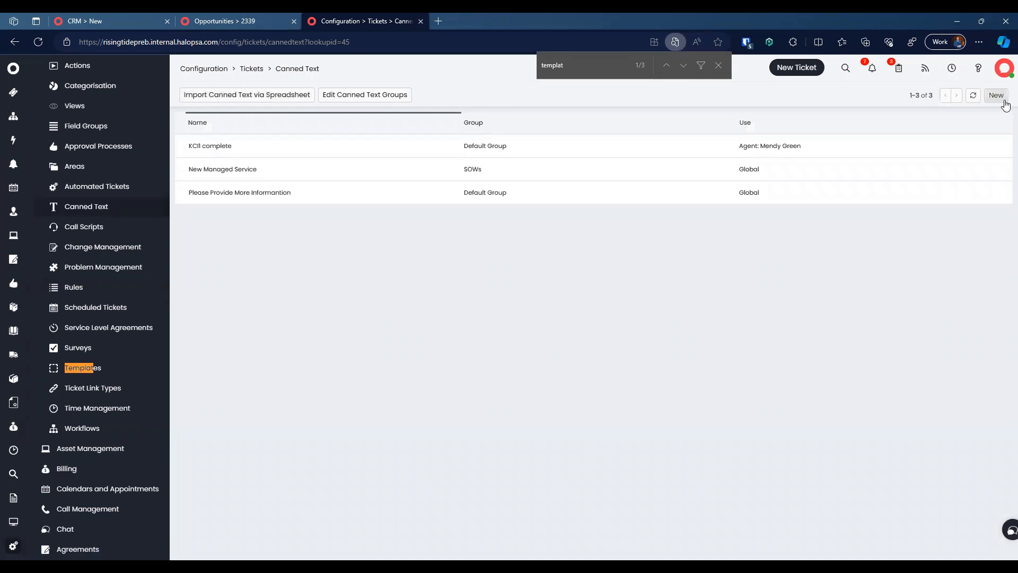
text(Switch Install)
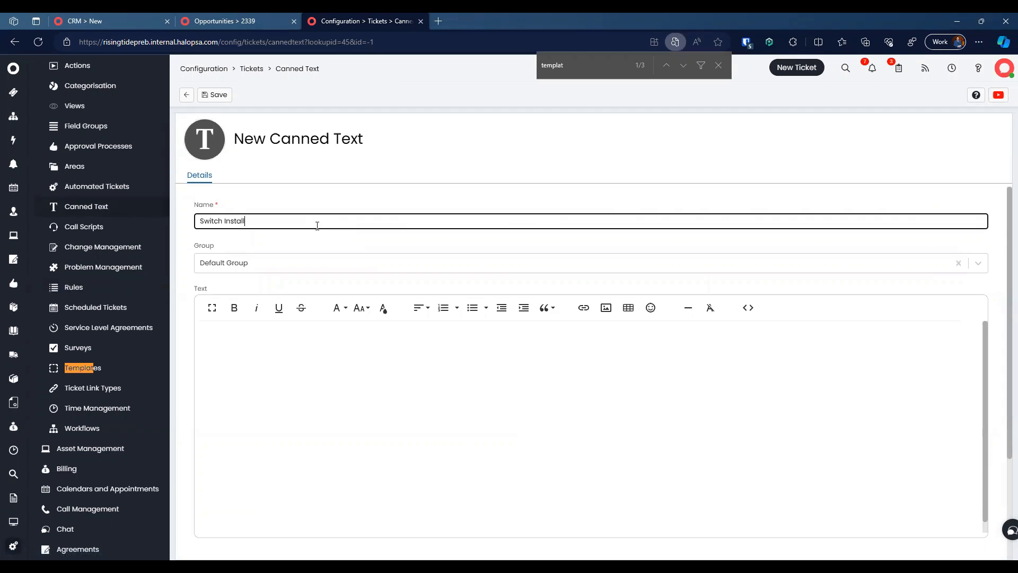
key(ctrl+BackSpace)
click(291, 269)
click(276, 296)
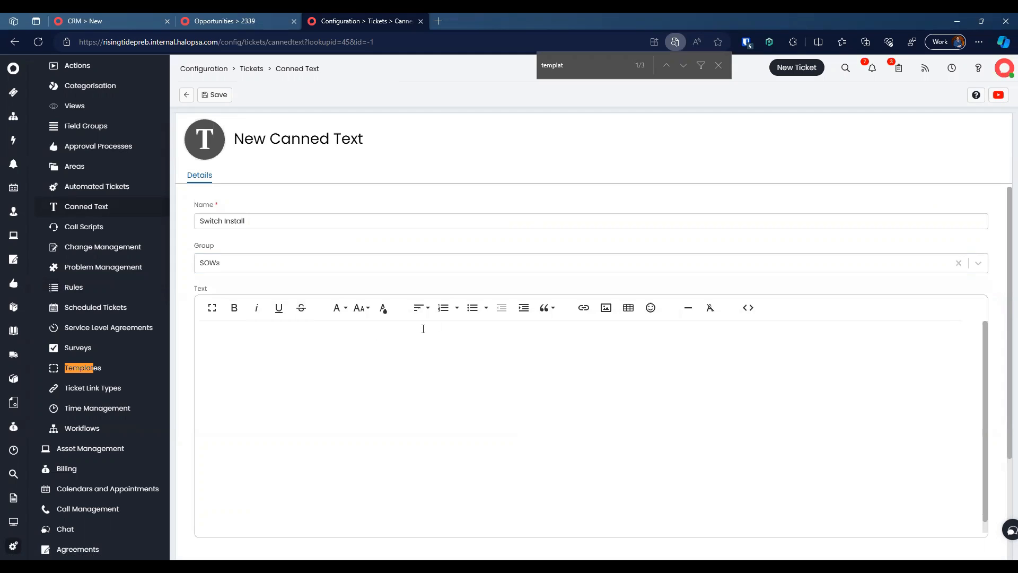
Step: Add five bulleted switch setup tasks, save, and return to opportunity 2339
click(472, 307)
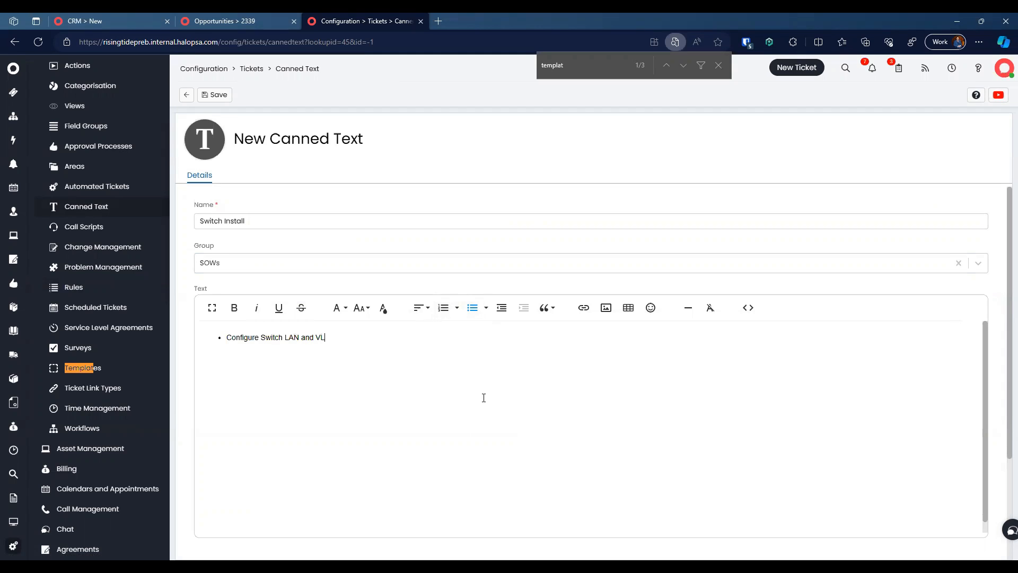
key(Return)
text(S)
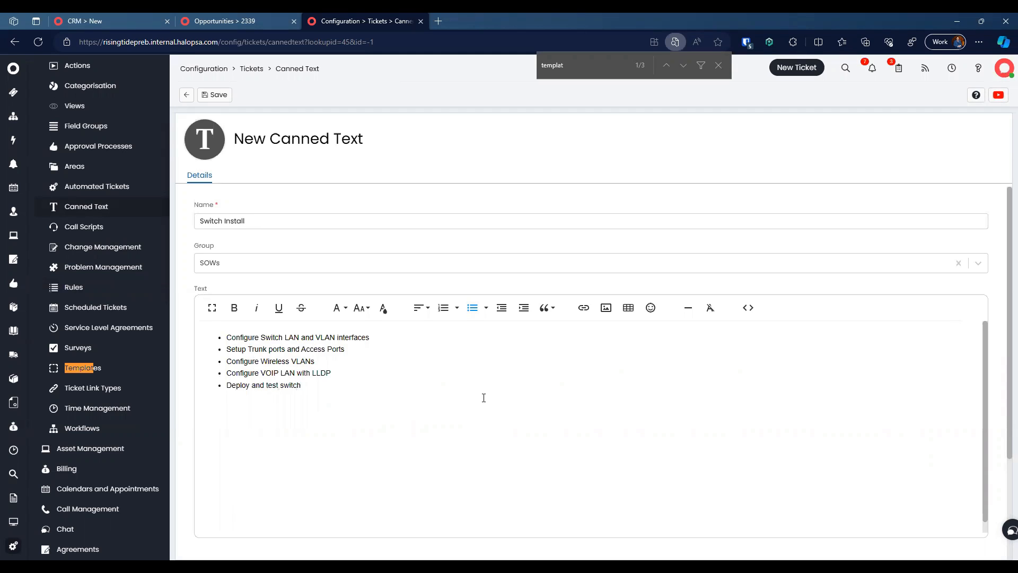
scroll(483, 398, down, 3)
click(545, 535)
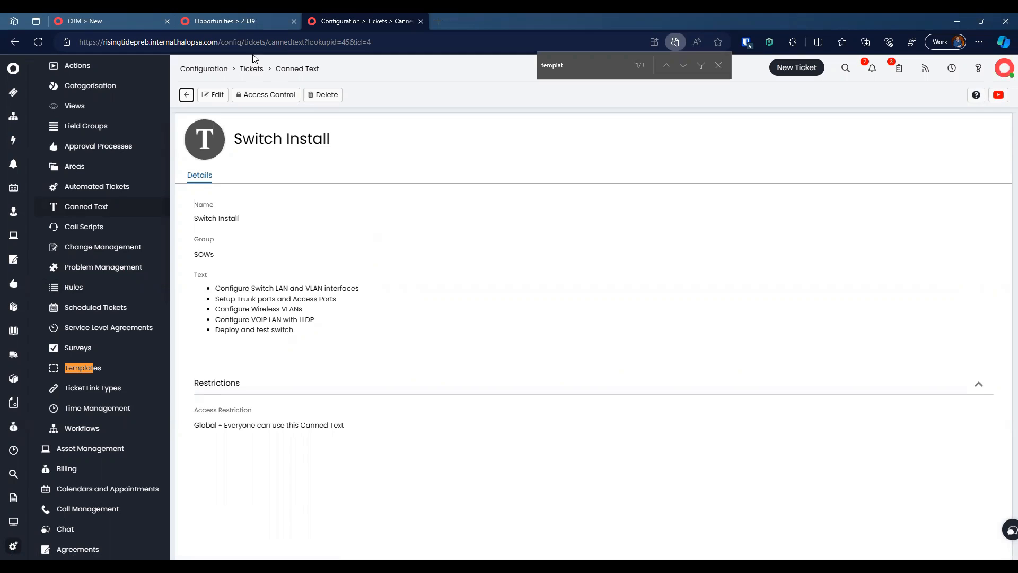
click(255, 21)
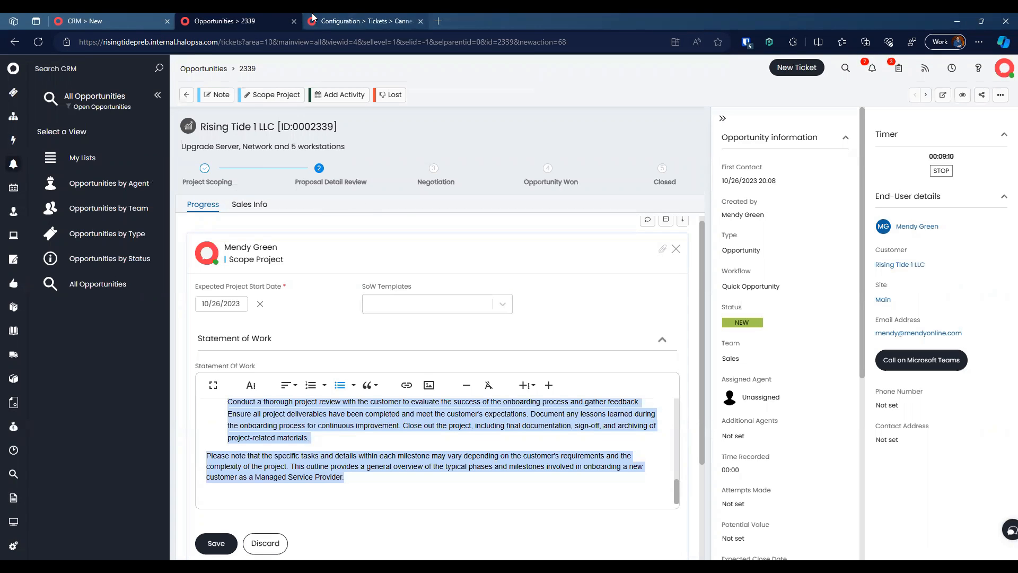
Step: Open the Project Scoped action's field list and delete the SoW Templates field
click(313, 19)
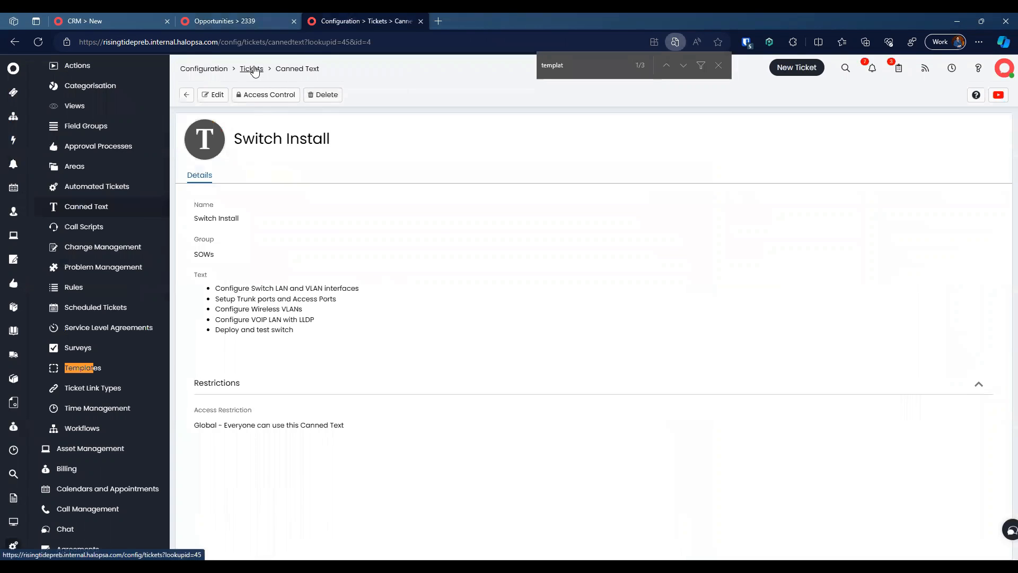
click(252, 69)
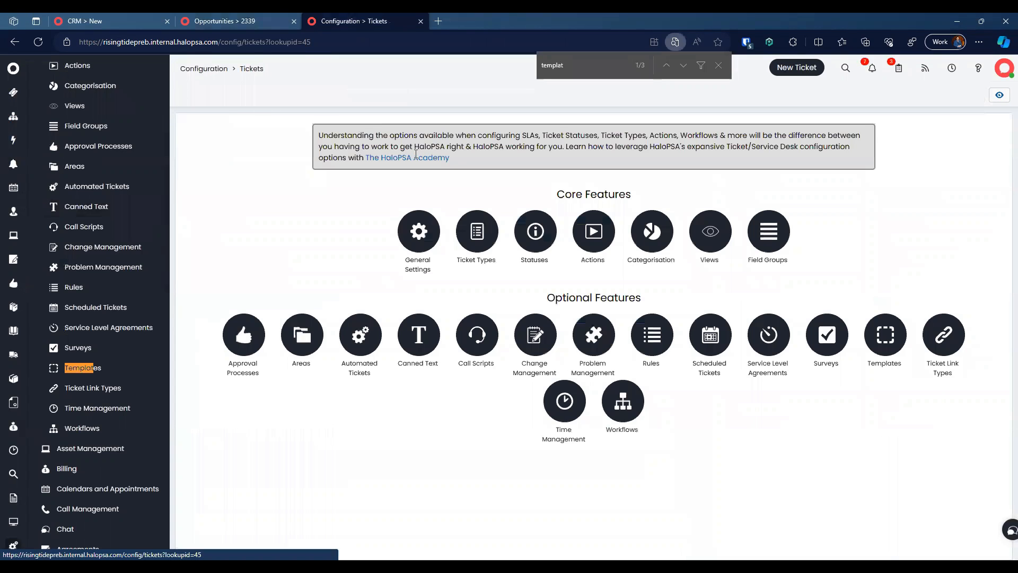
click(582, 240)
text(scoe)
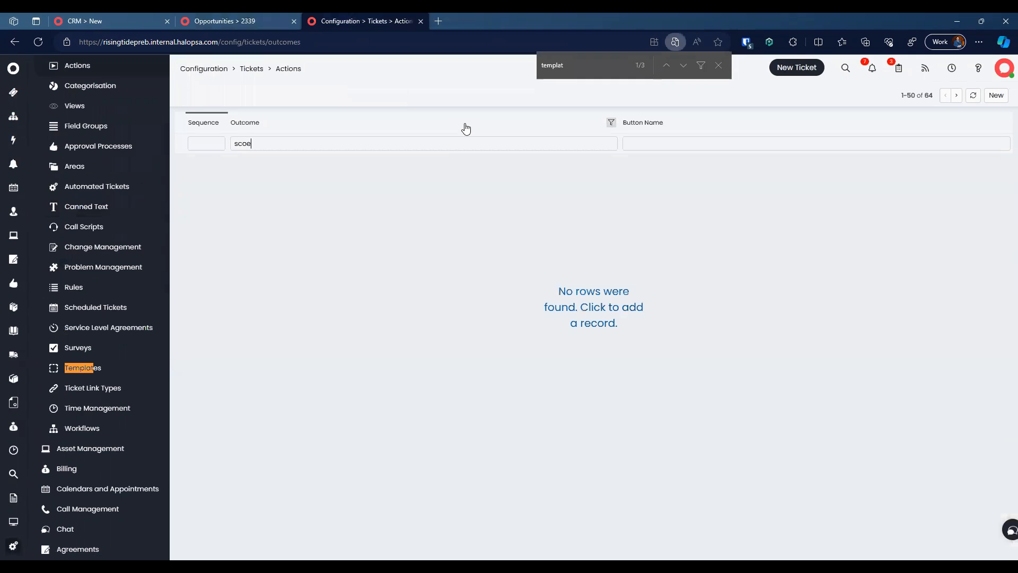
click(285, 165)
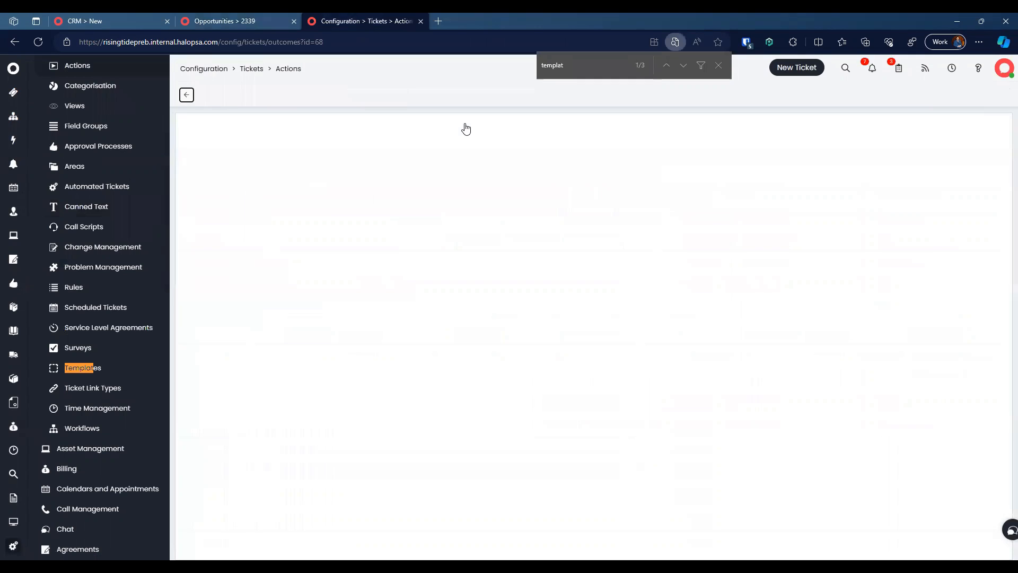
click(285, 180)
click(213, 95)
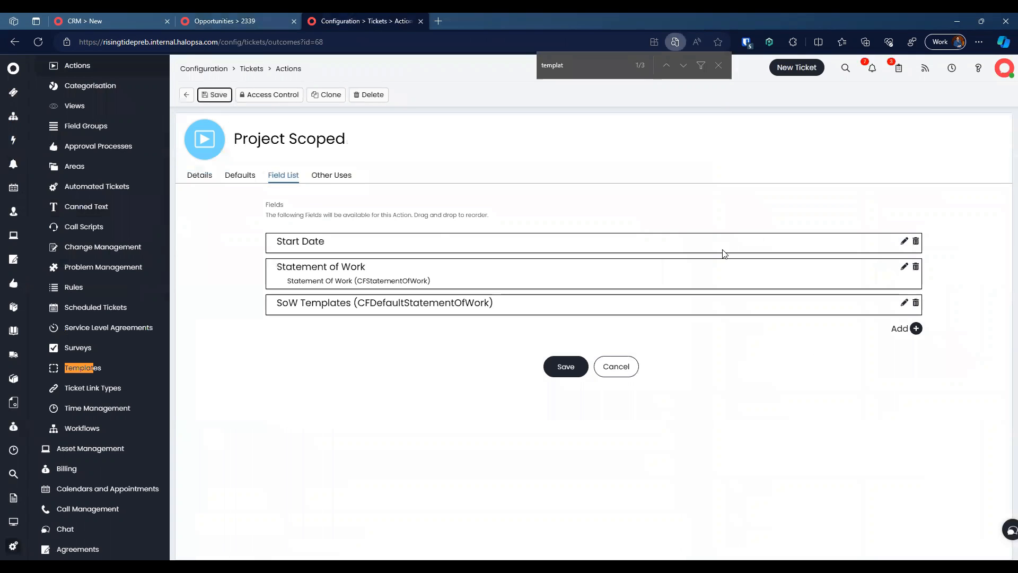
click(915, 303)
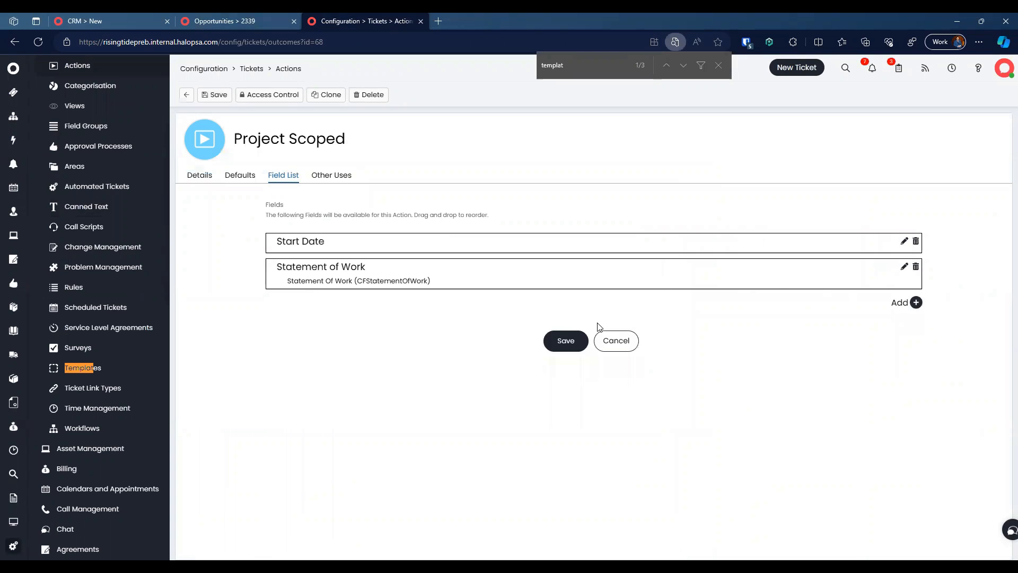
Step: Add the Additional Agents field and place it above Statement of Work
click(916, 302)
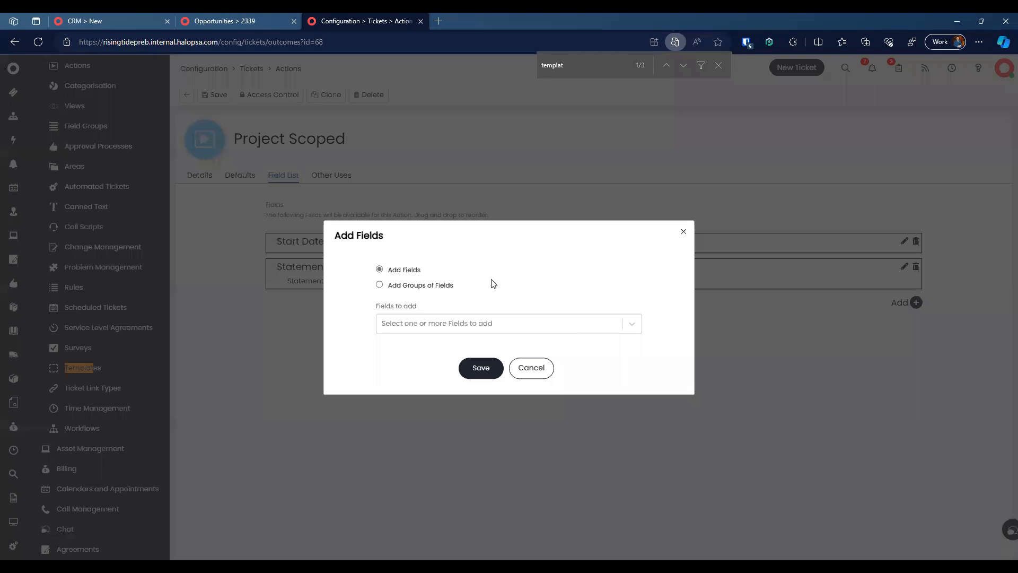
click(432, 327)
text(pric)
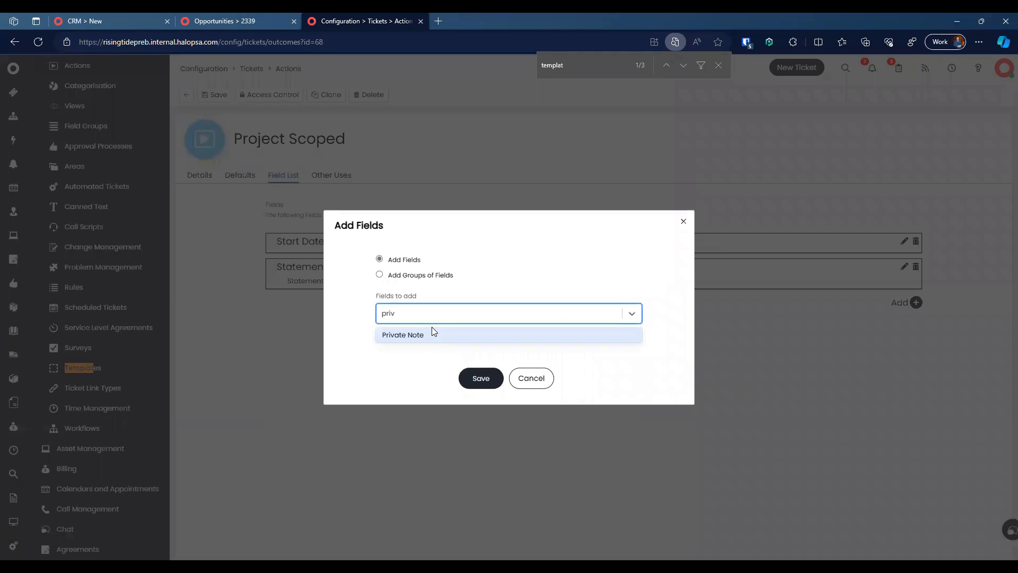
key(BackSpace)
key(BackSpace)
key(BackSpace)
key(BackSpace)
text(tm)
key(BackSpace)
text(ime take)
key(ctrl+a)
key(BackSpace)
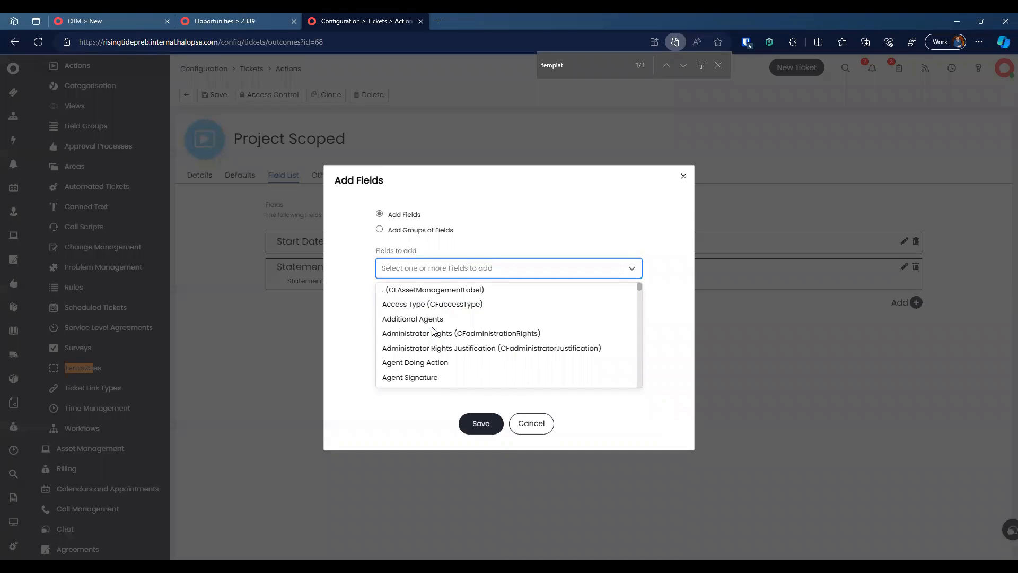
text(prima)
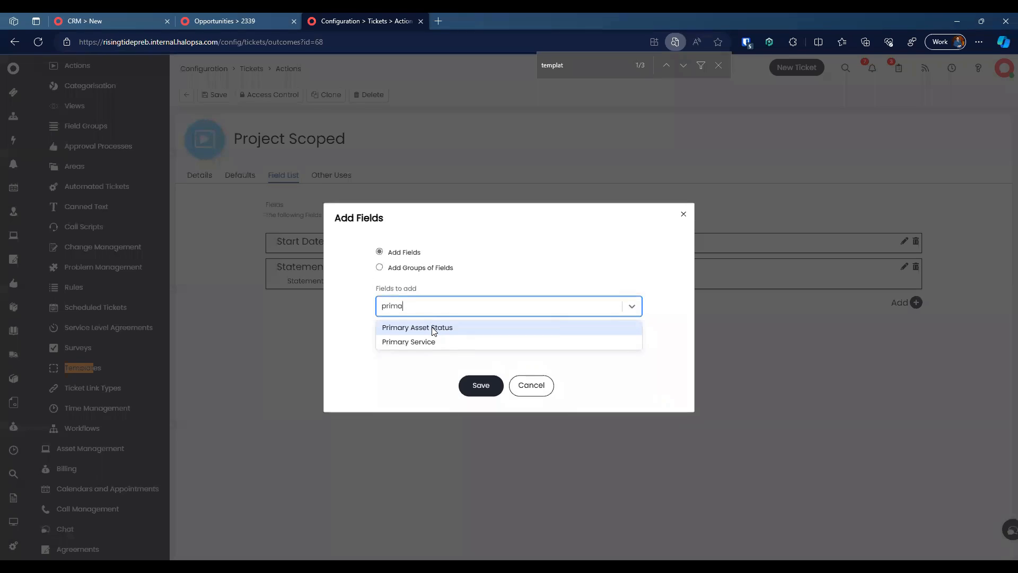
key(ctrl+a)
key(BackSpace)
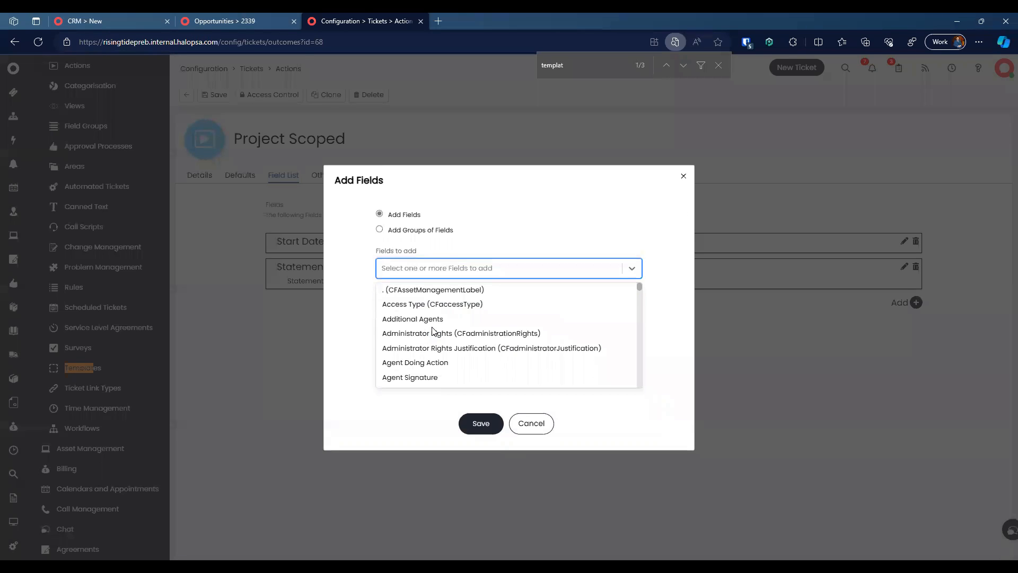
text(re-)
key(ctrl+a)
key(BackSpace)
text(a)
key(BackSpace)
text(additon)
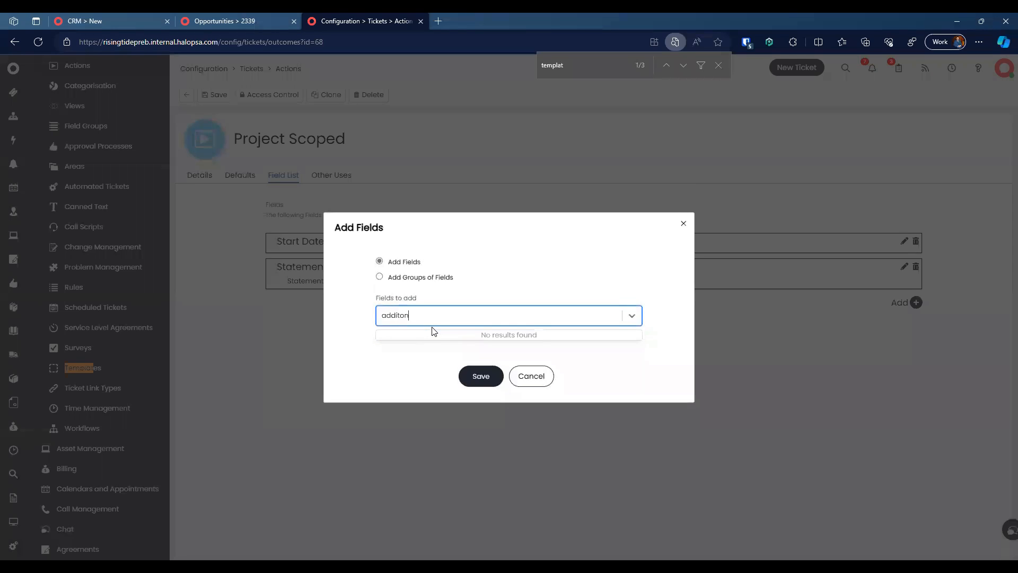
key(BackSpace)
key(BackSpace)
click(433, 331)
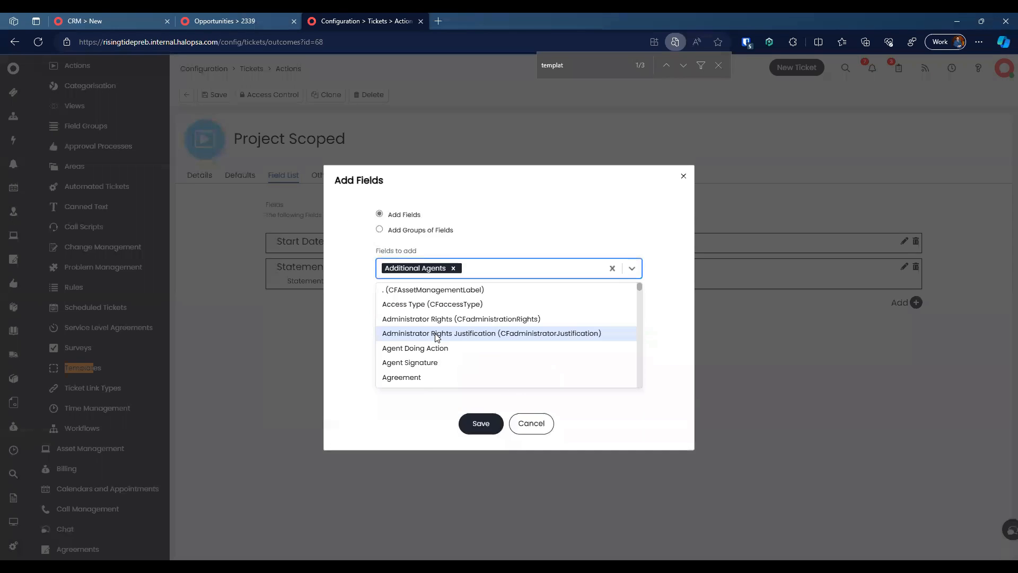
click(417, 411)
click(482, 371)
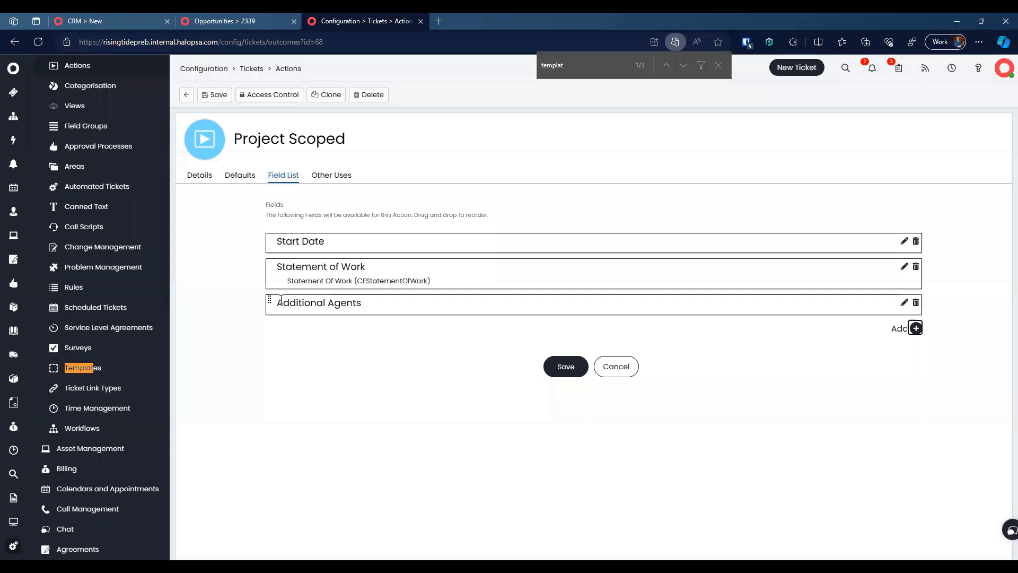
drag(268, 302, 267, 268)
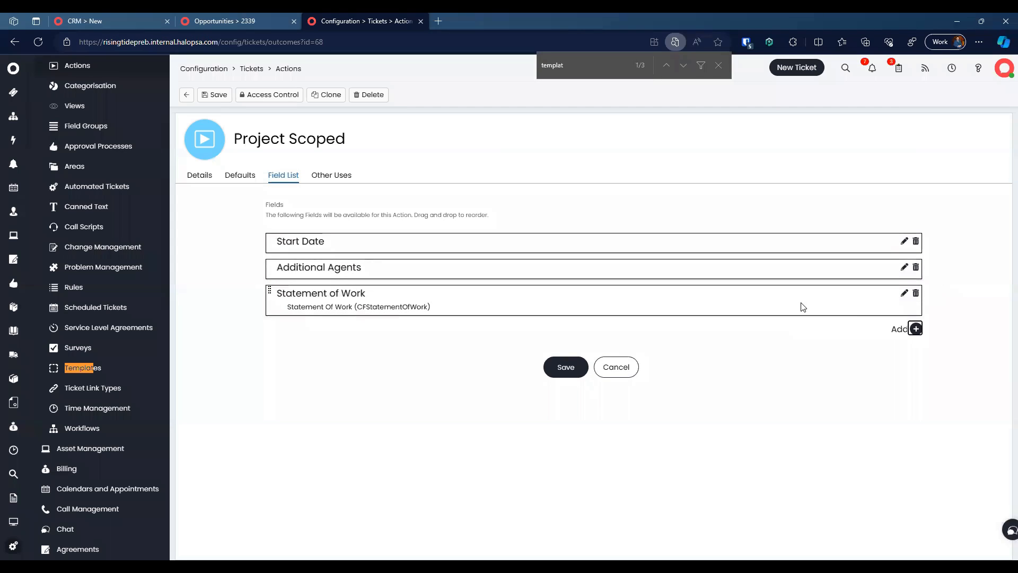
Step: Browse the available fields without adding any, then save the action's field list
click(914, 328)
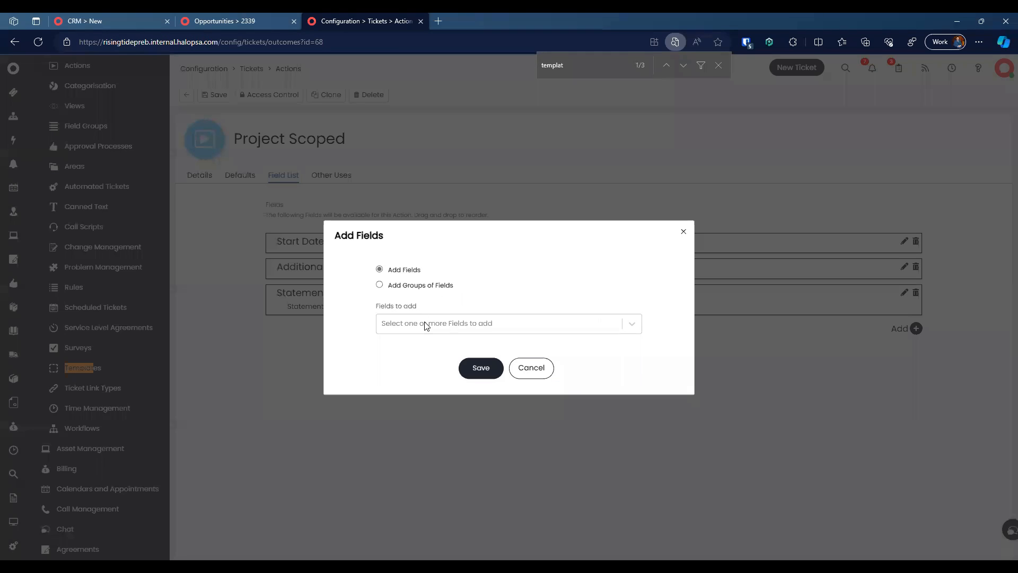
click(423, 324)
scroll(458, 325, down, 5)
scroll(459, 329, down, 10)
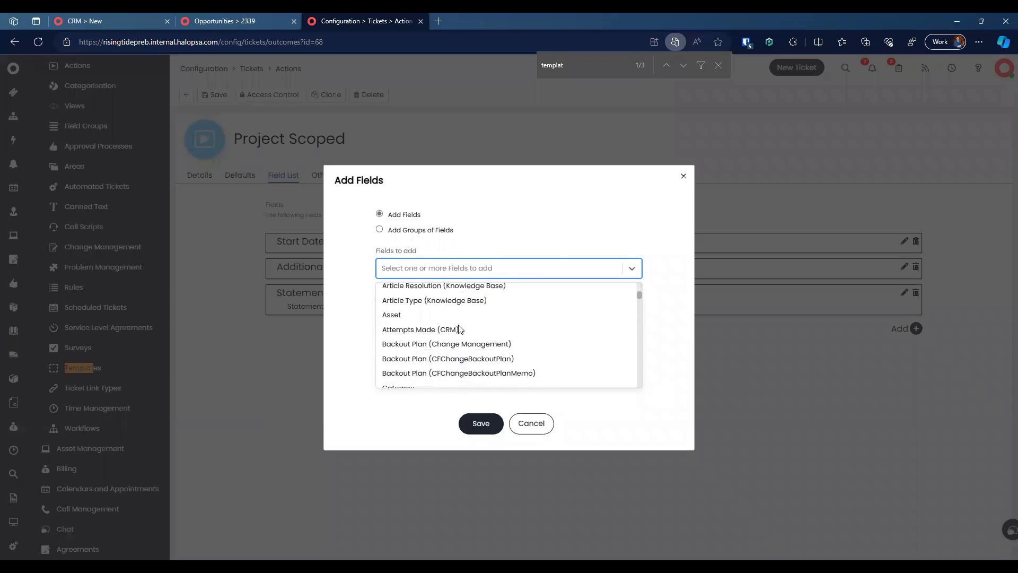
scroll(459, 329, down, 12)
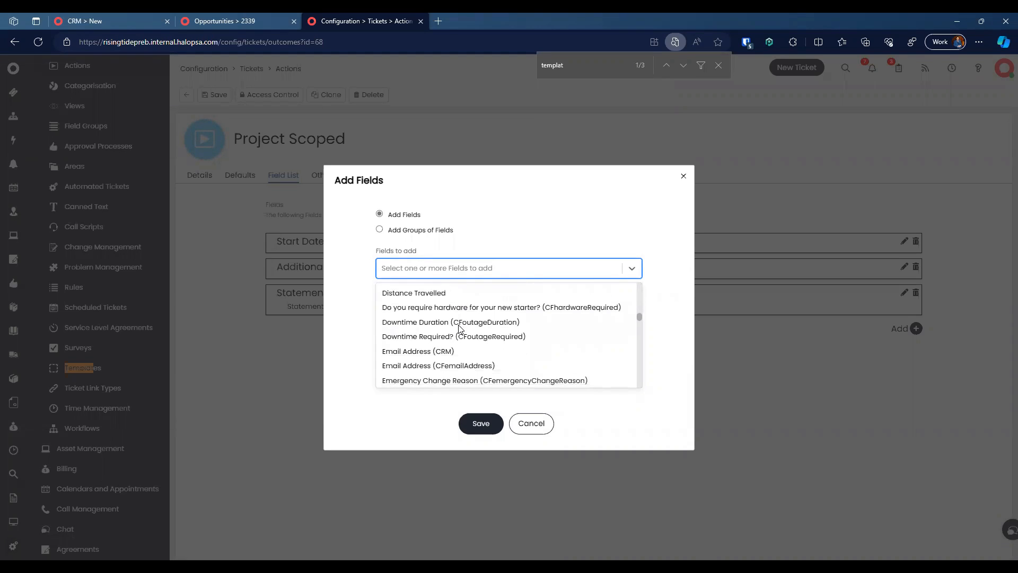
scroll(460, 326, down, 2)
click(356, 327)
click(499, 363)
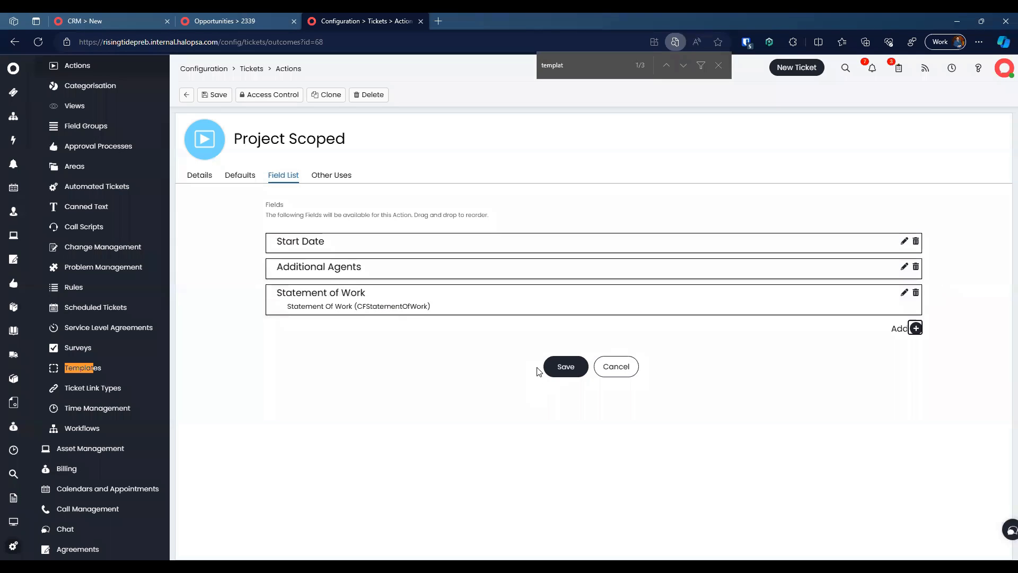
click(552, 363)
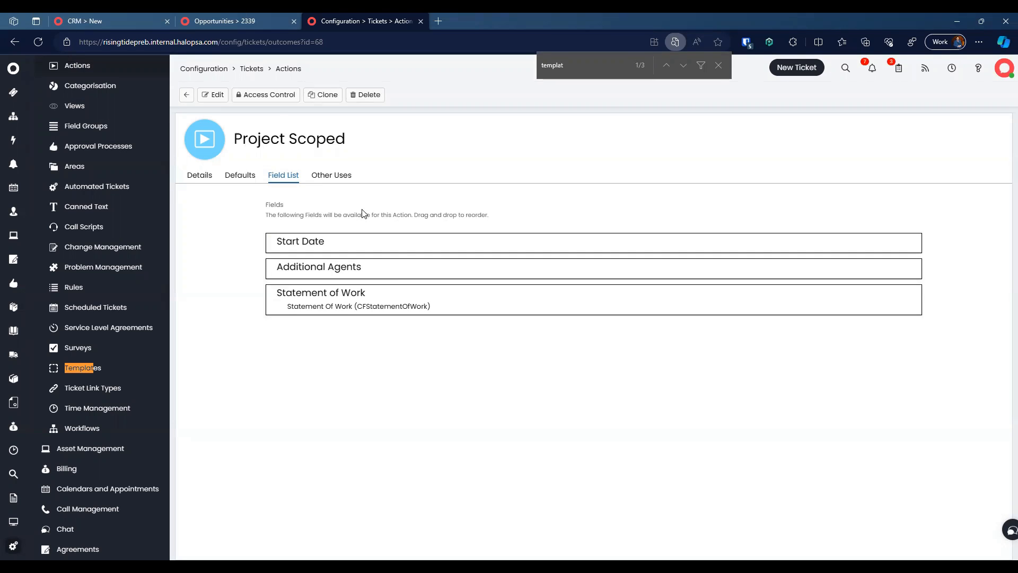
Step: Reload opportunity 2339, reopen Scope Project, and pick two agents under Additional Agents
click(243, 17)
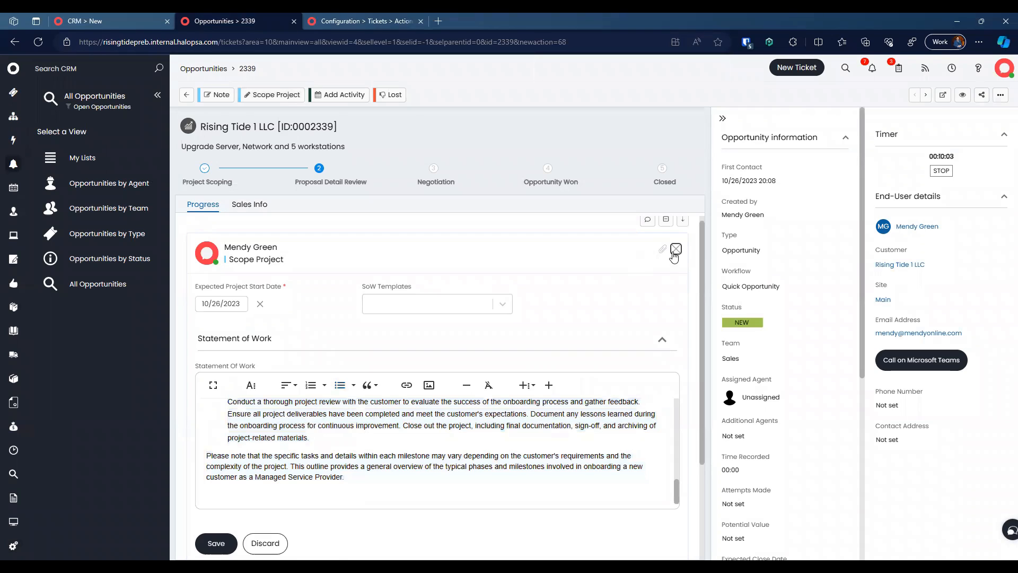
click(675, 249)
click(38, 41)
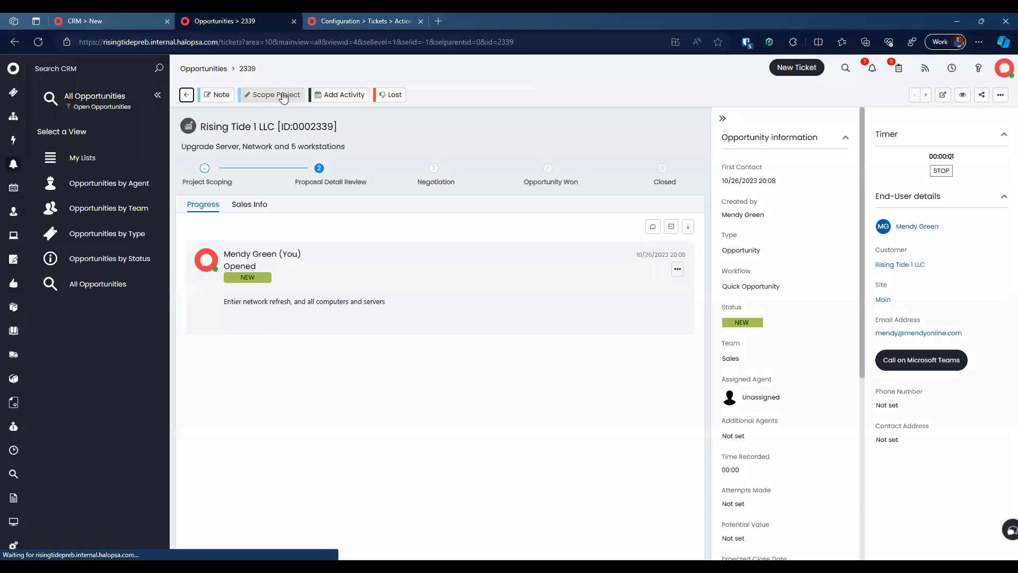
click(271, 94)
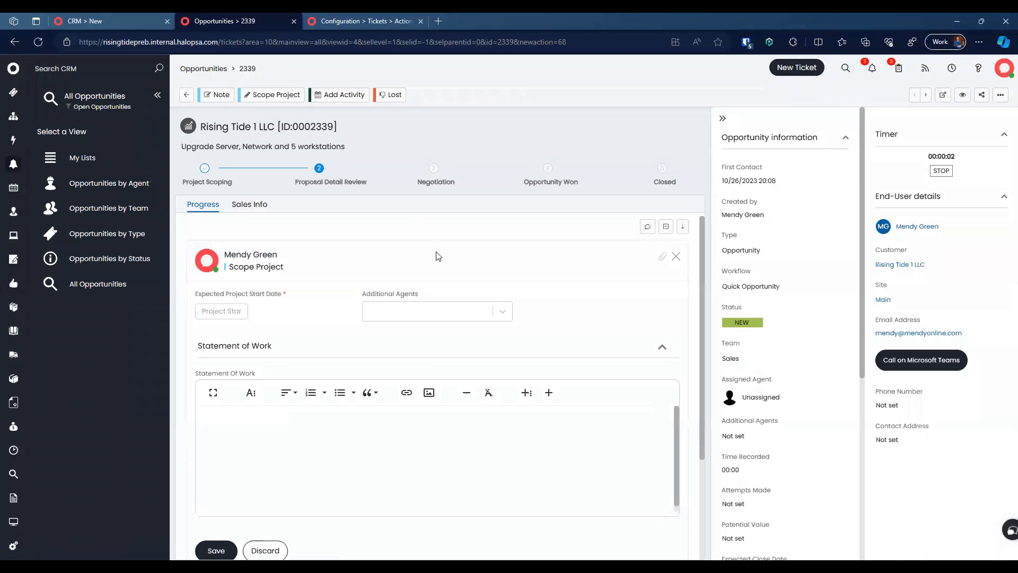
click(444, 312)
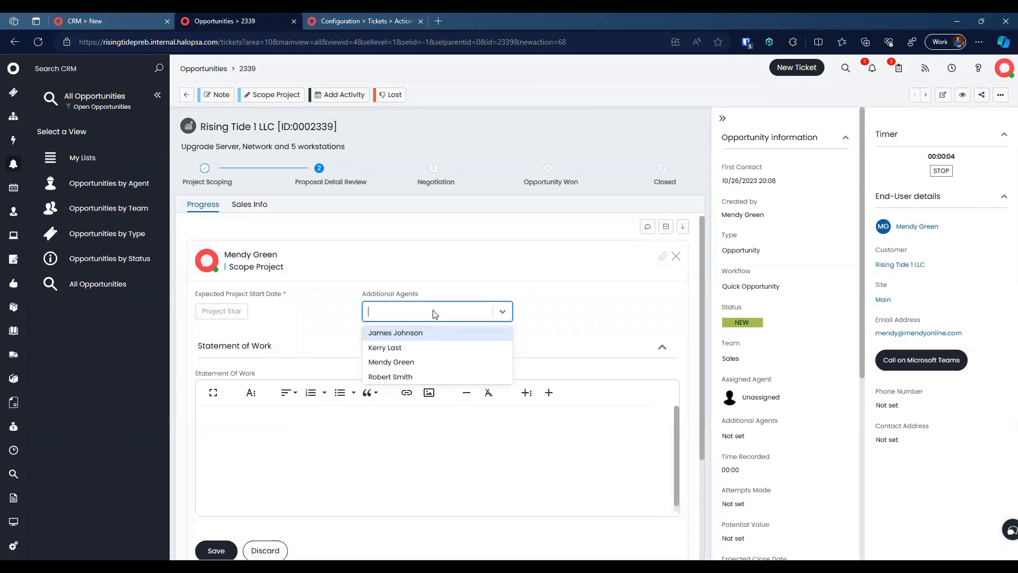
click(438, 347)
click(442, 347)
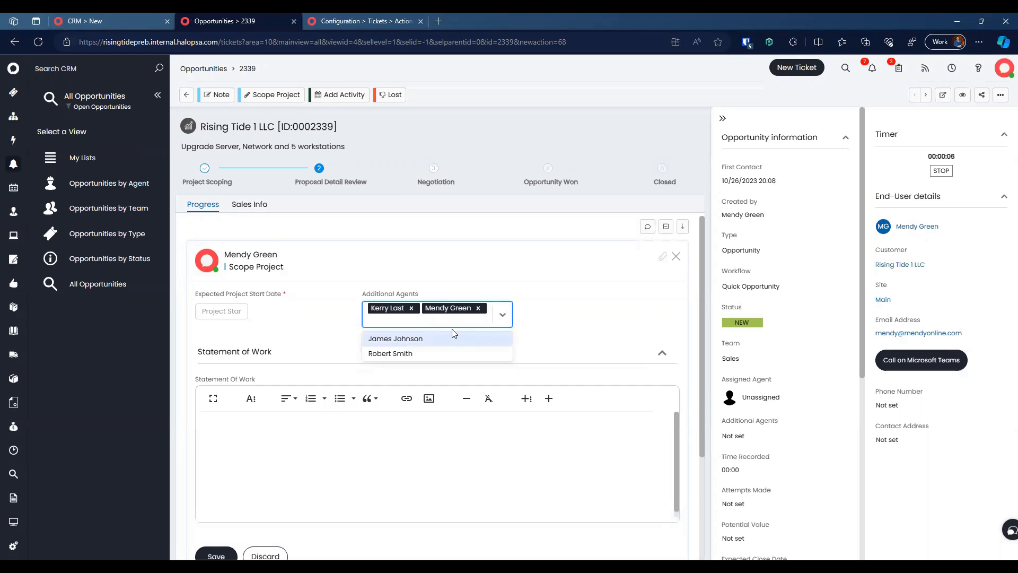
click(582, 309)
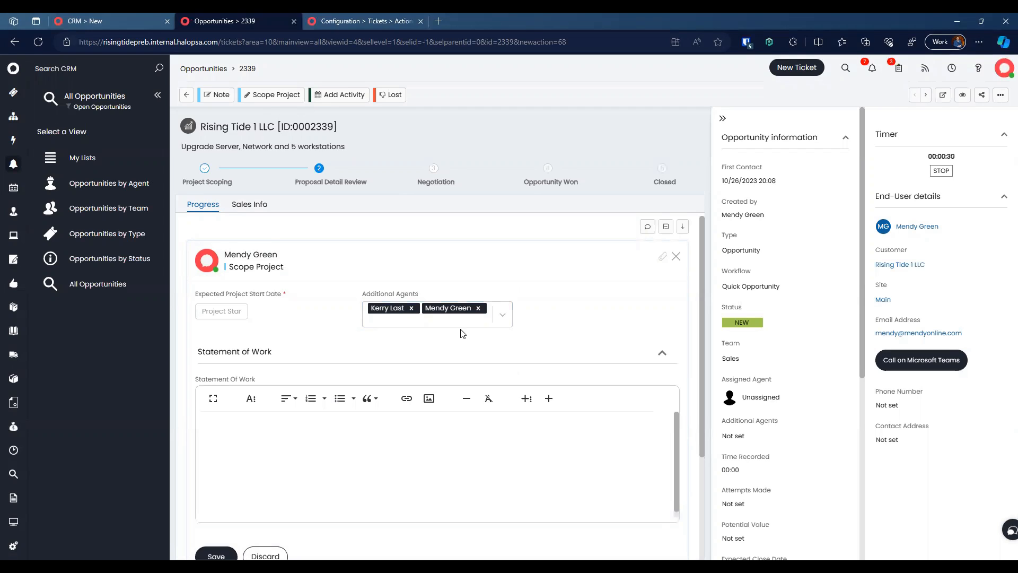
Step: Set the project start date to 11/1/2023
scroll(461, 334, down, 2)
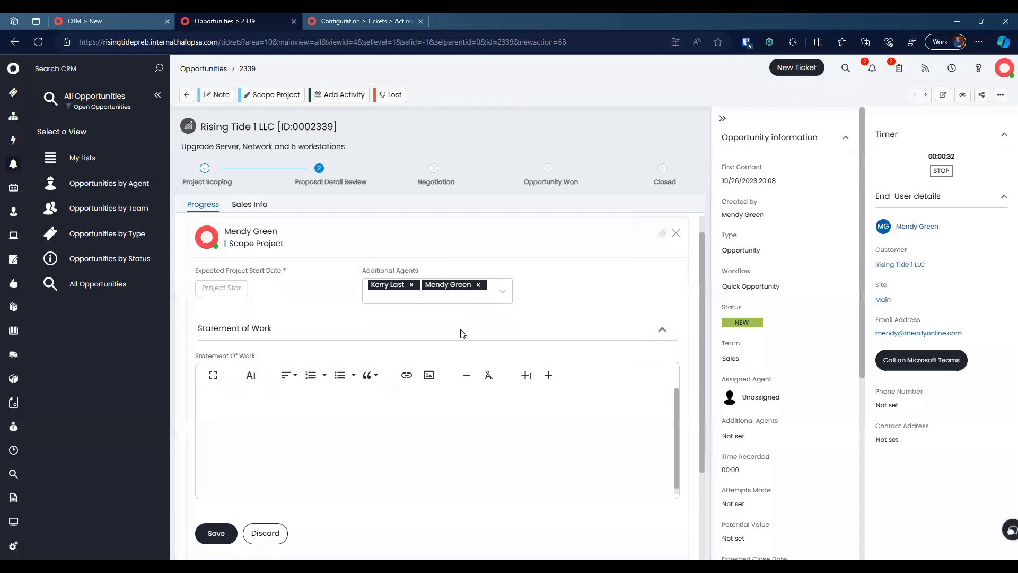
click(219, 236)
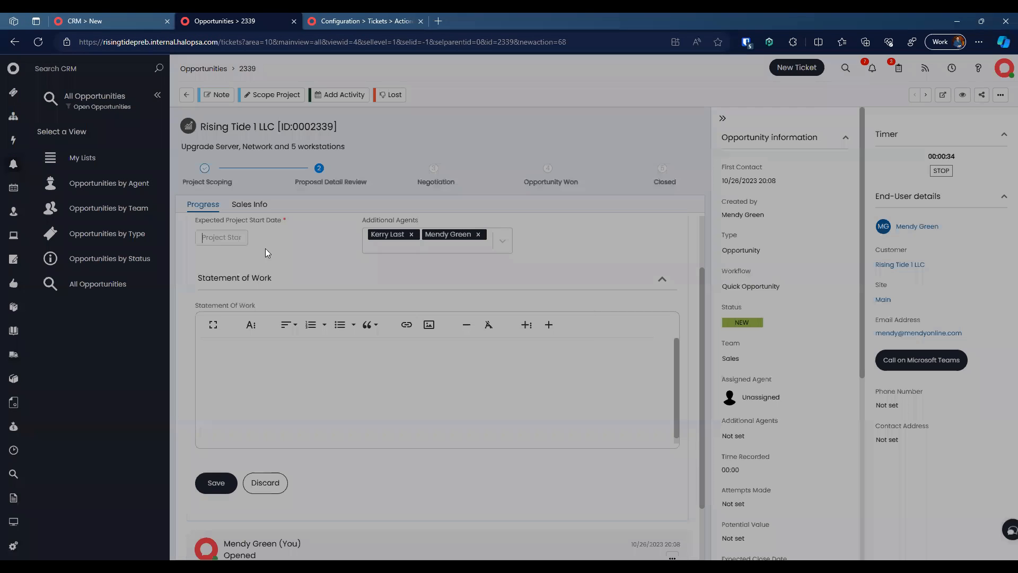
click(571, 246)
click(507, 284)
Step: Insert the New Managed Service canned text from SOWs into the Statement of Work
click(456, 370)
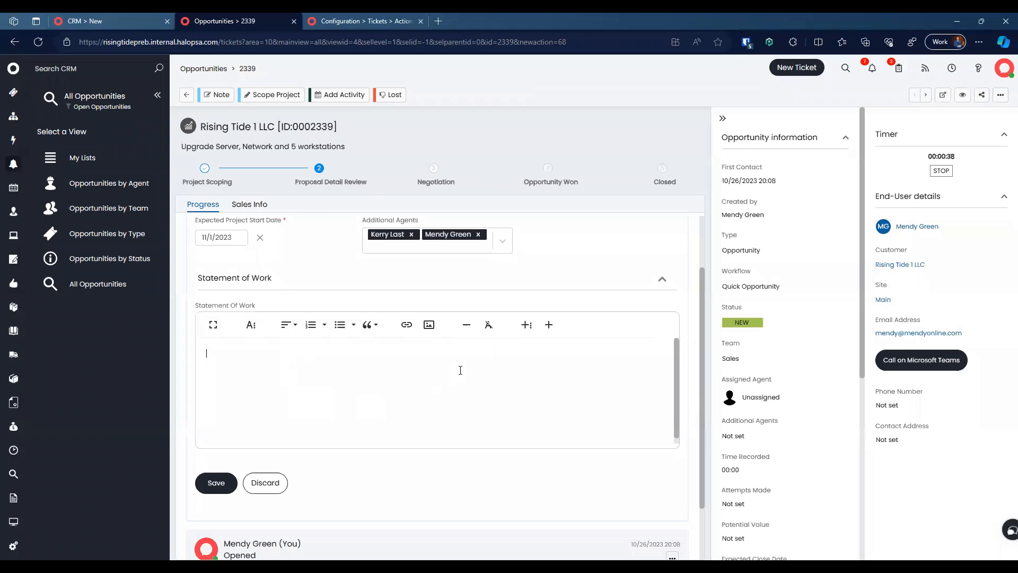
click(527, 325)
click(546, 374)
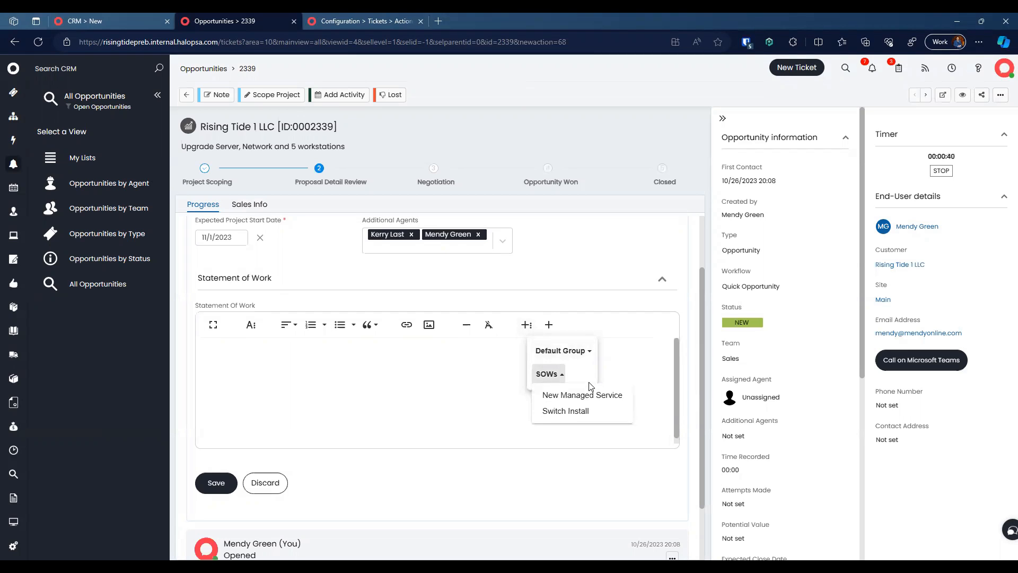
click(578, 393)
scroll(456, 418, down, 1)
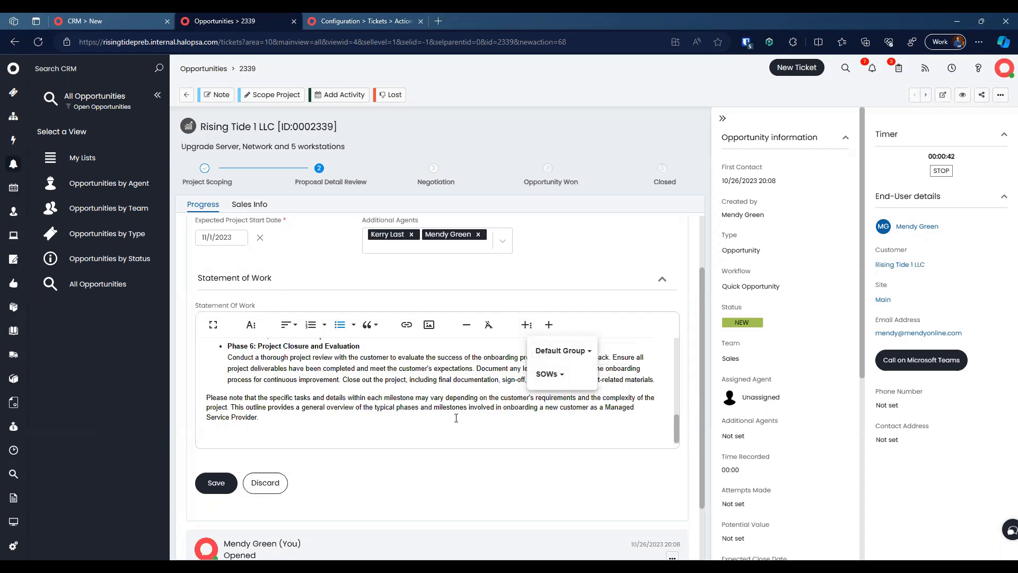
click(456, 418)
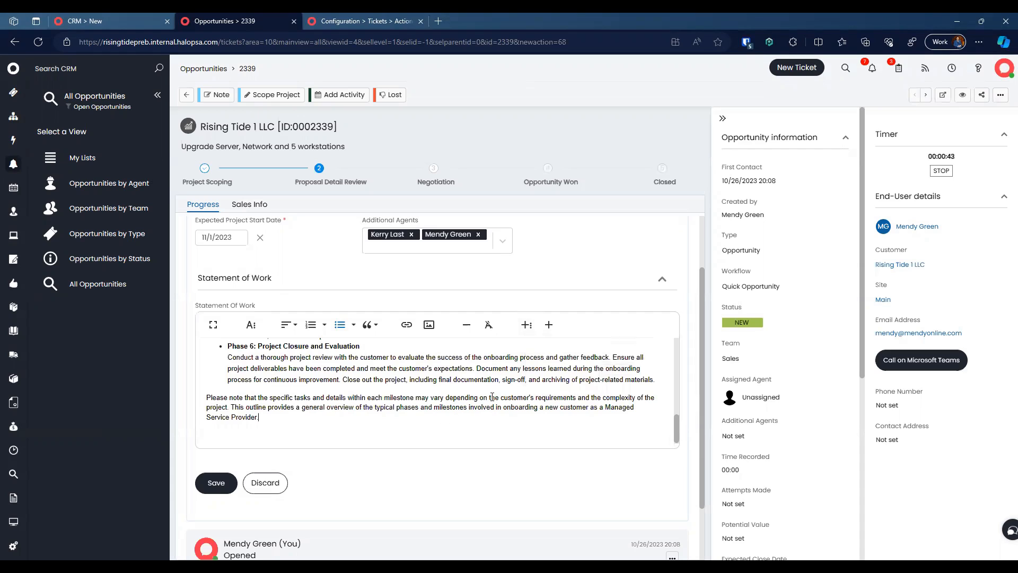
Step: Insert the Switch Install task list from SOWs into the Statement of Work
click(526, 325)
click(553, 375)
click(565, 410)
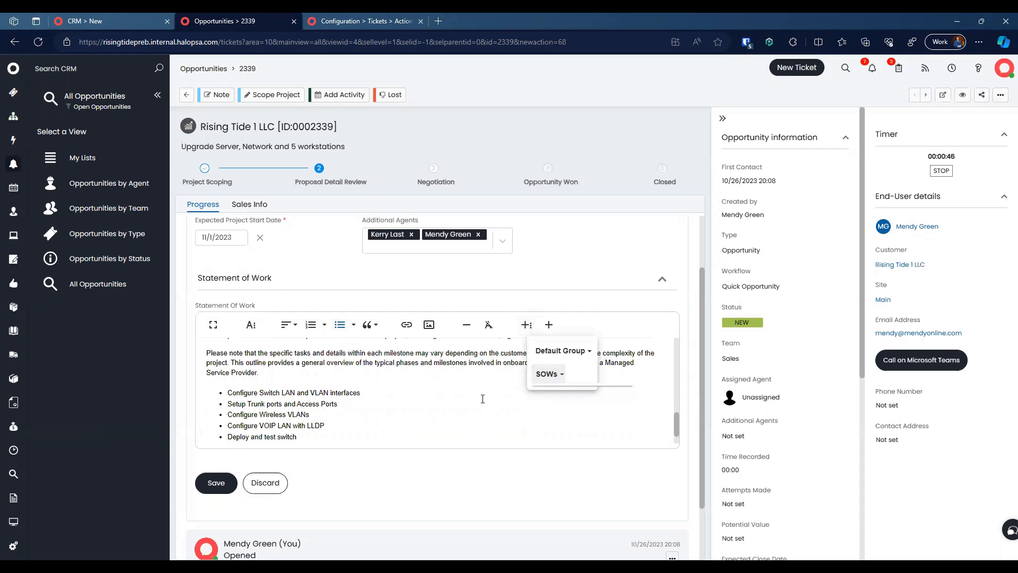
scroll(482, 399, up, 10)
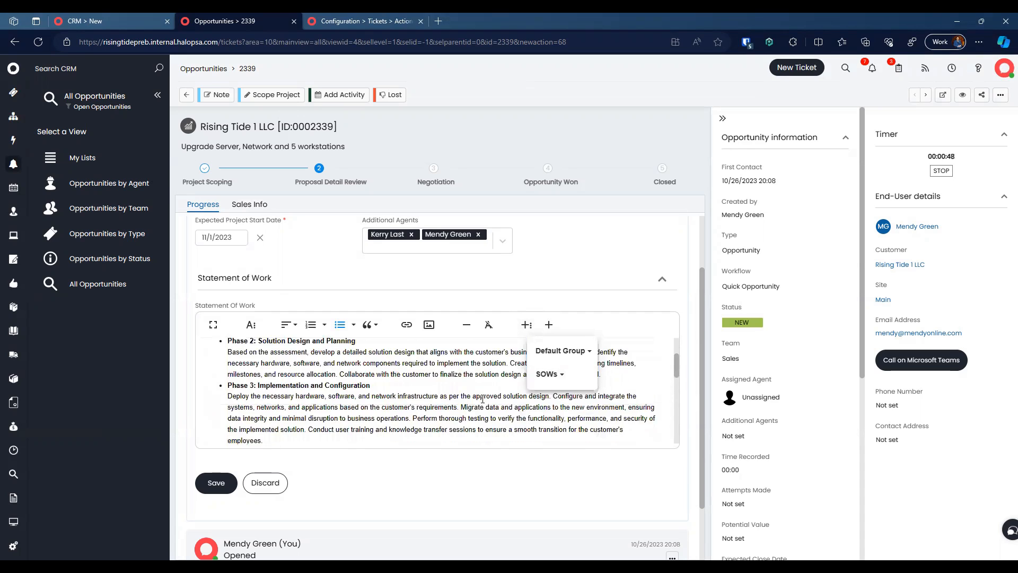
scroll(482, 398, down, 10)
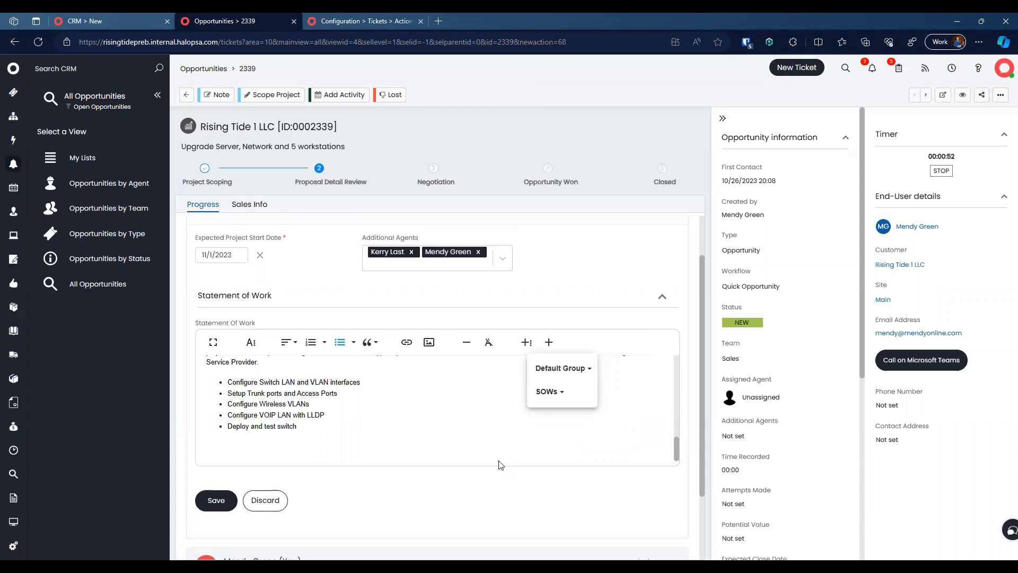
click(440, 414)
Step: Review the Statement of Work without inserting more and save the scoped project
click(526, 342)
click(547, 391)
click(467, 414)
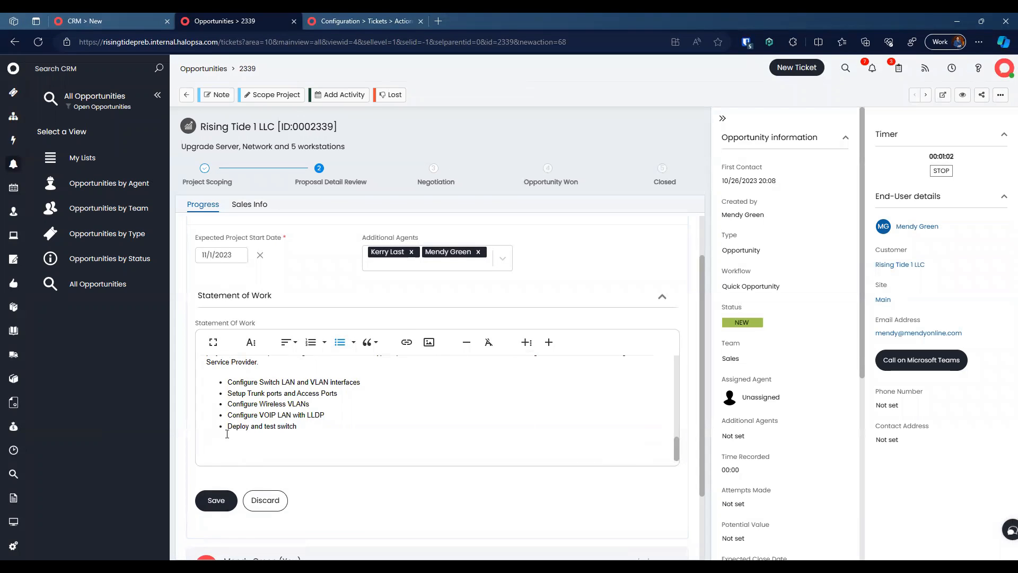
scroll(239, 401, up, 5)
scroll(239, 400, up, 2)
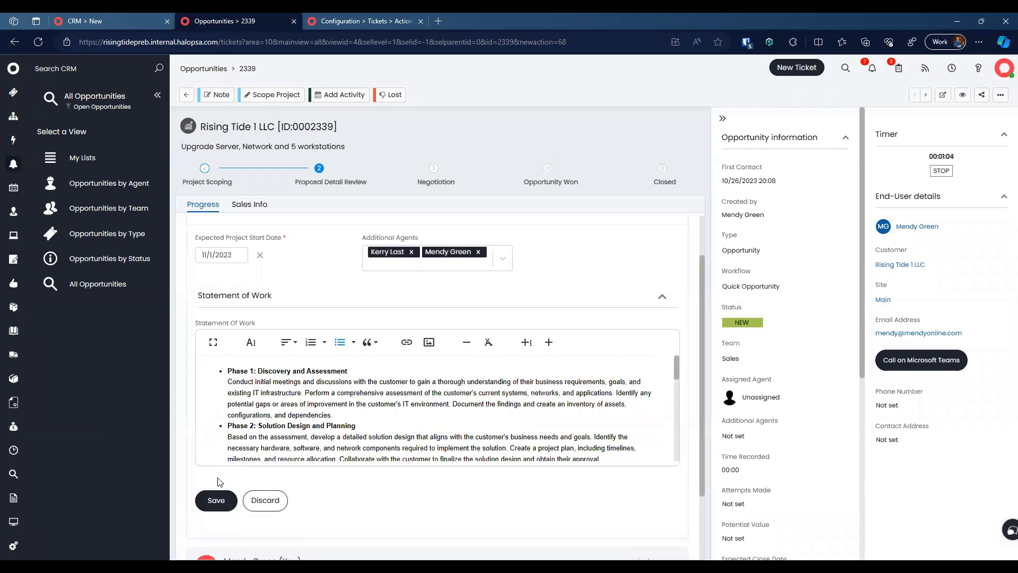
click(215, 499)
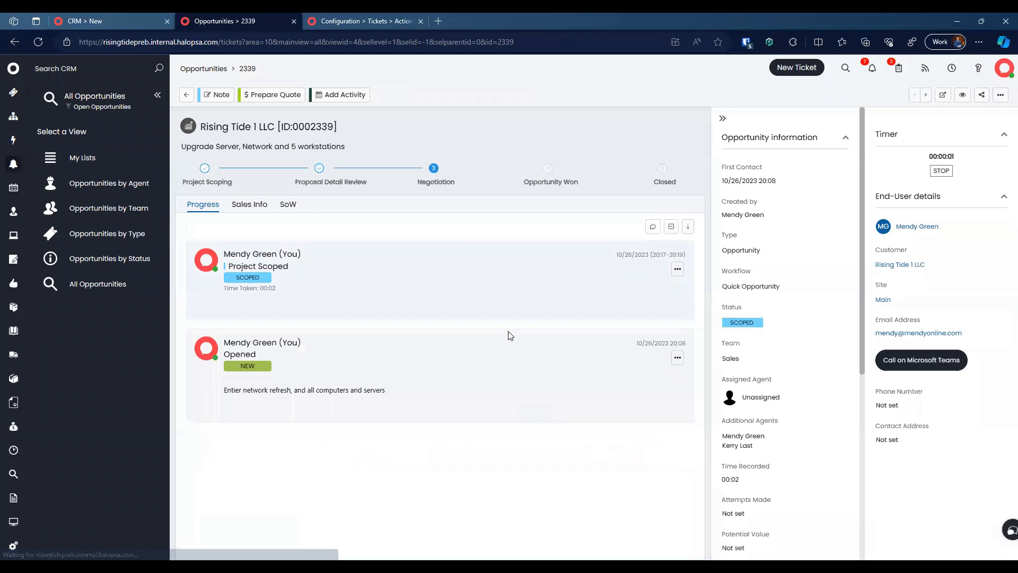
Step: Prepare the quote for opportunity 2339 with the New Managed Service default proposal details
click(271, 96)
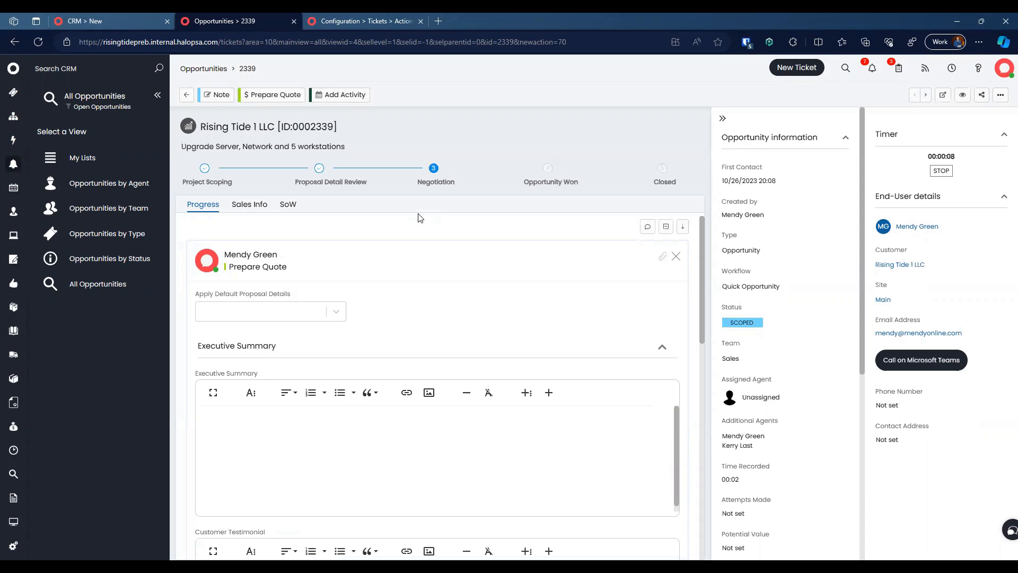
click(291, 318)
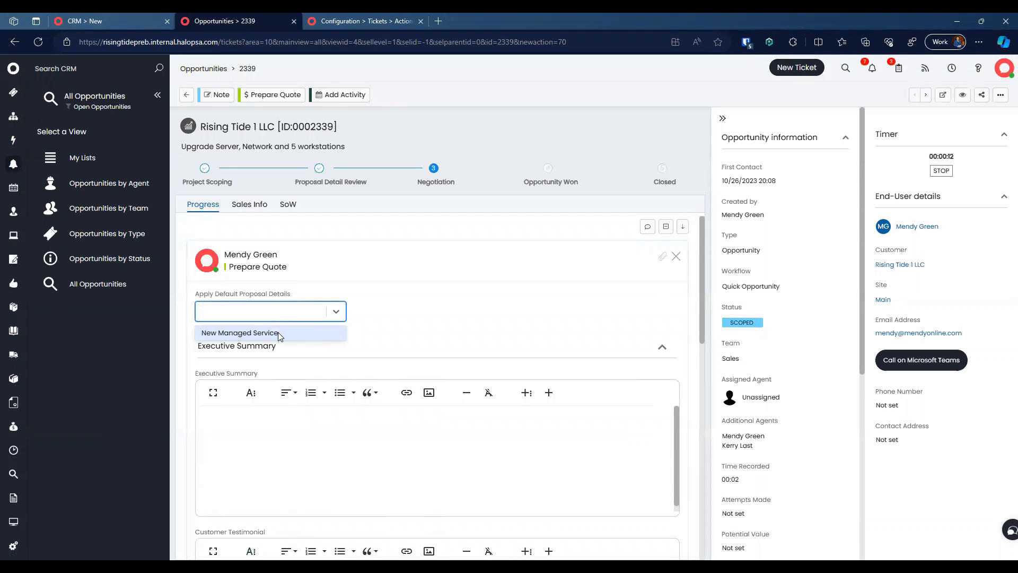
click(277, 334)
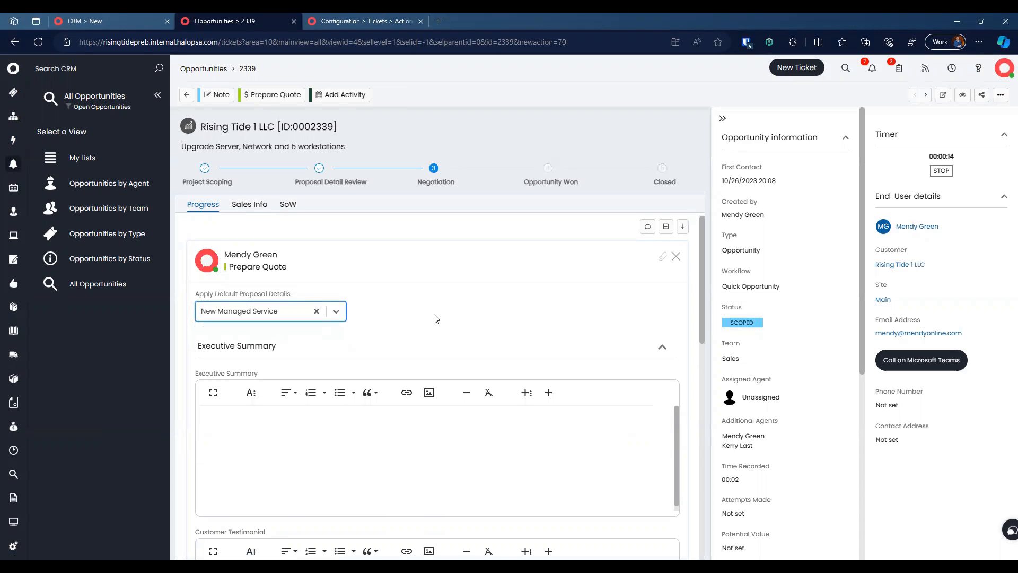
scroll(434, 413, down, 15)
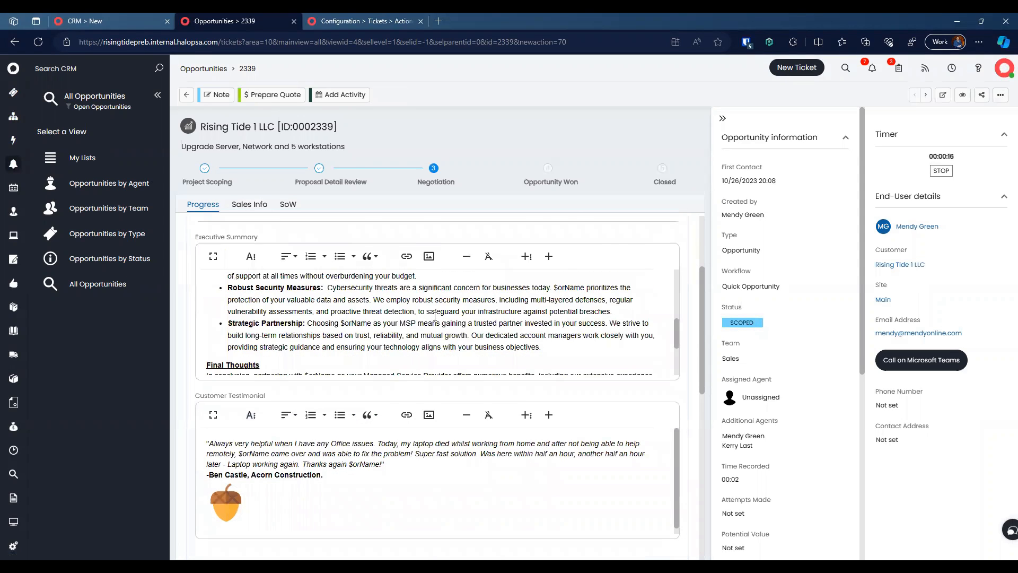
click(366, 20)
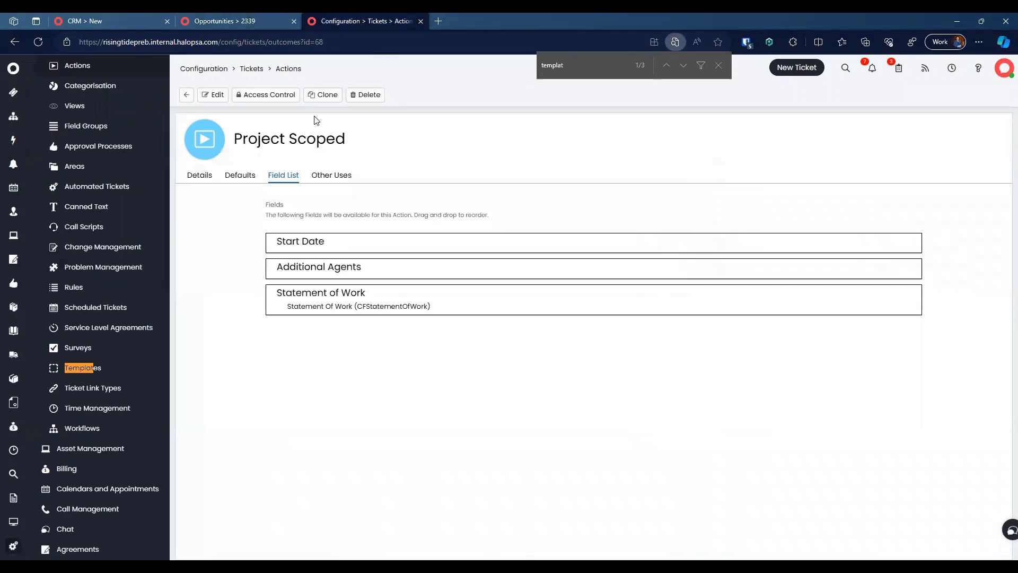
click(251, 73)
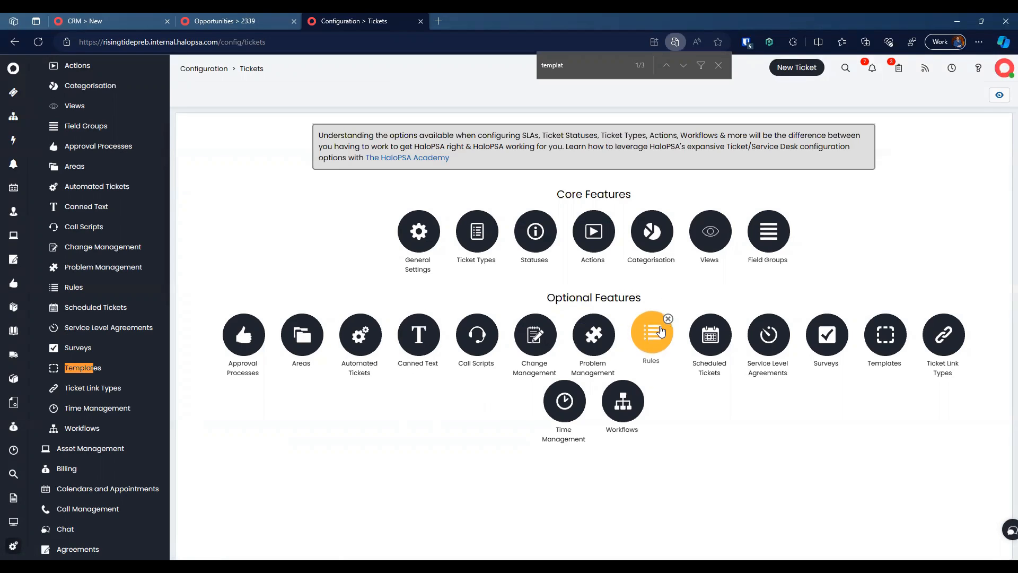
click(660, 332)
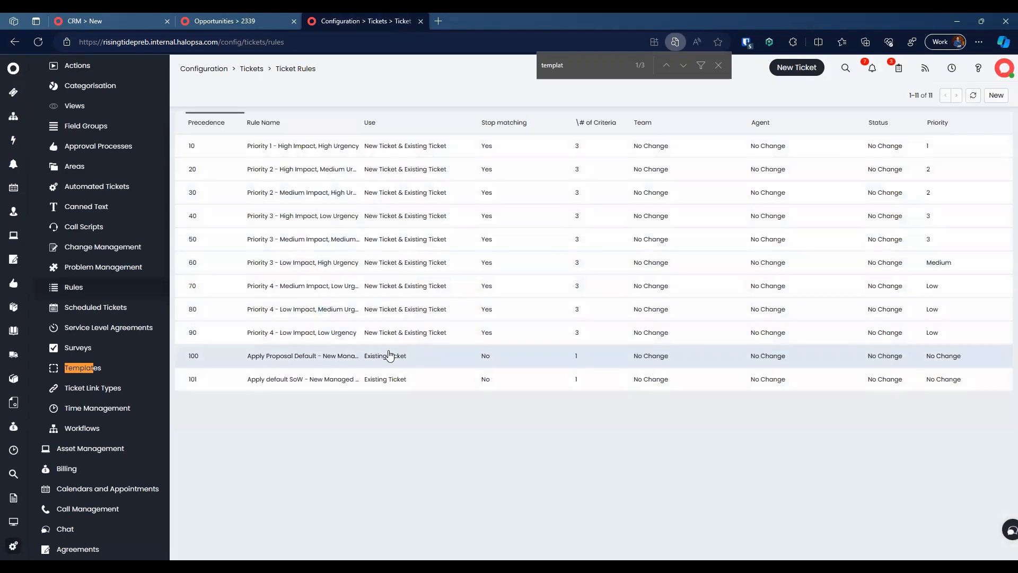
click(341, 354)
scroll(356, 315, down, 13)
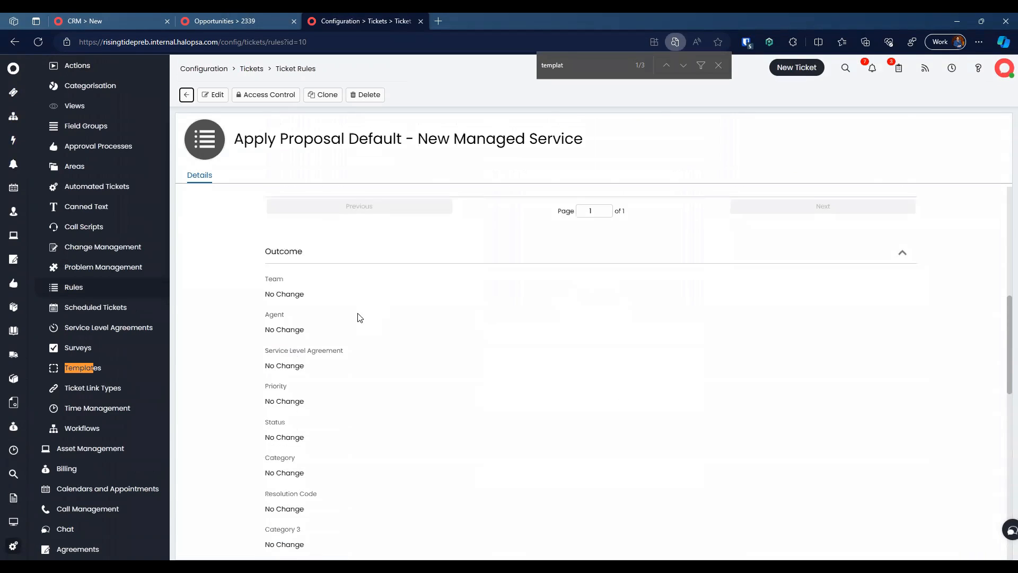
scroll(350, 316, down, 3)
scroll(379, 337, down, 10)
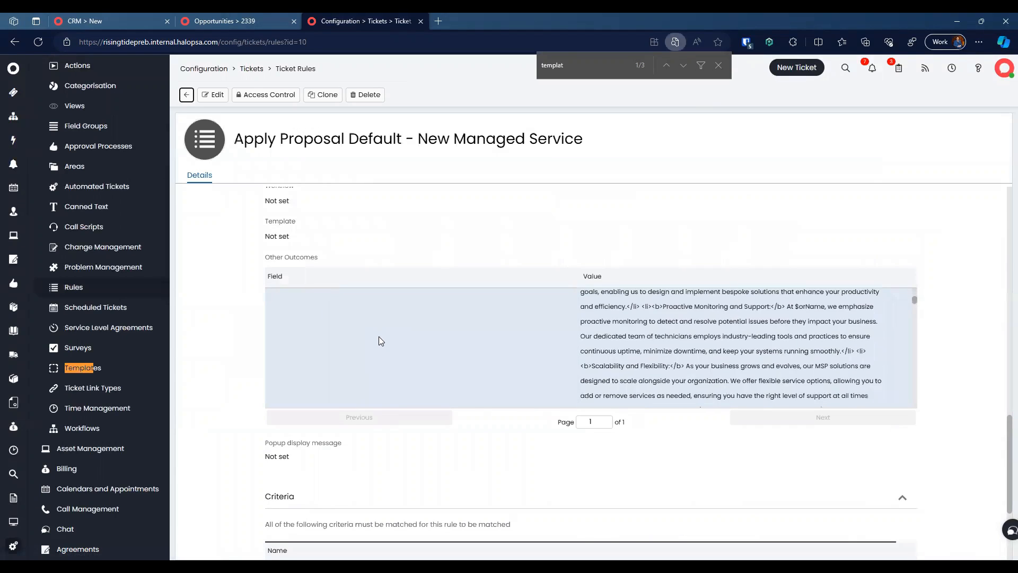
scroll(379, 339, down, 10)
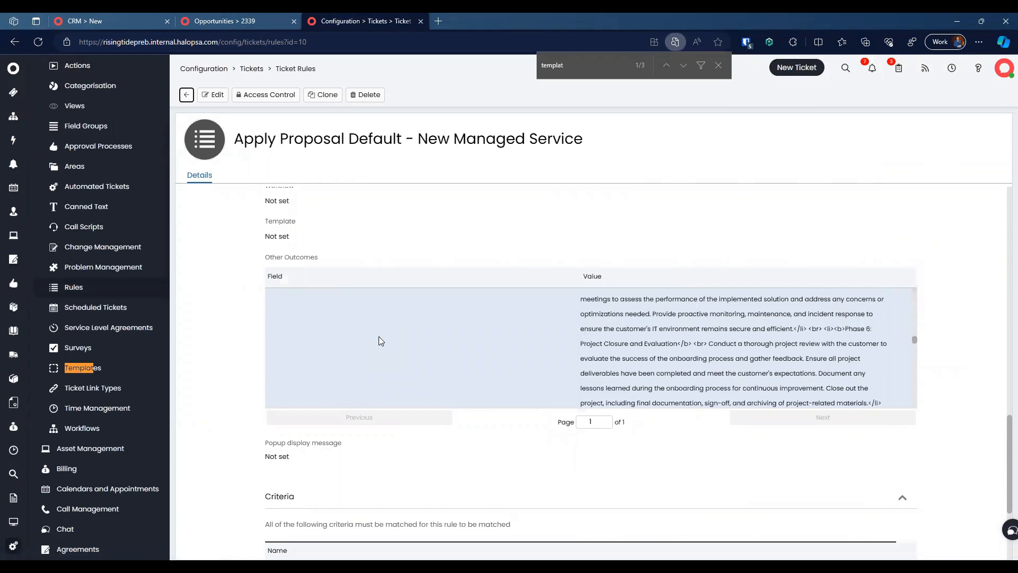
scroll(379, 337, down, 5)
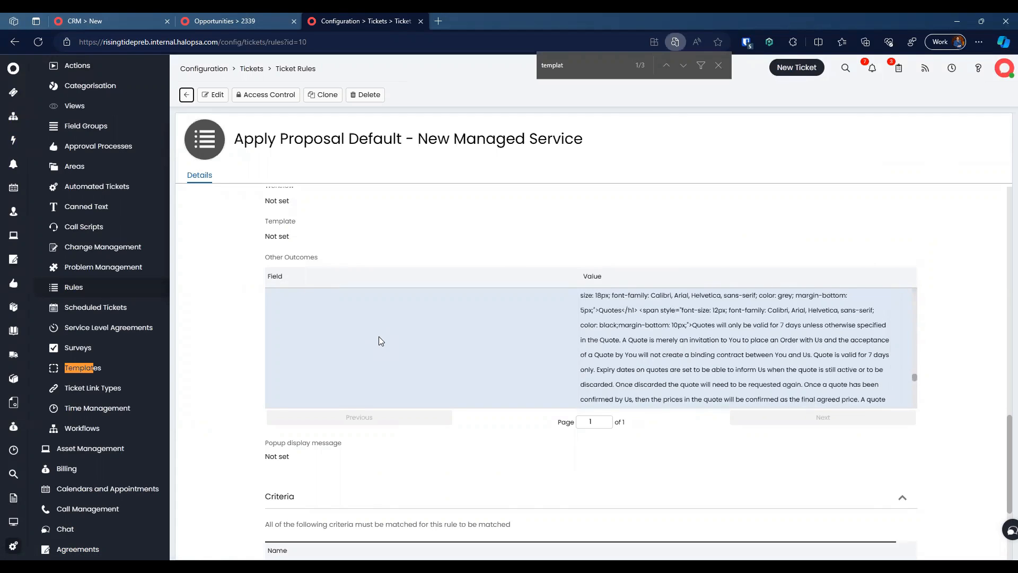
click(213, 94)
scroll(546, 356, down, 15)
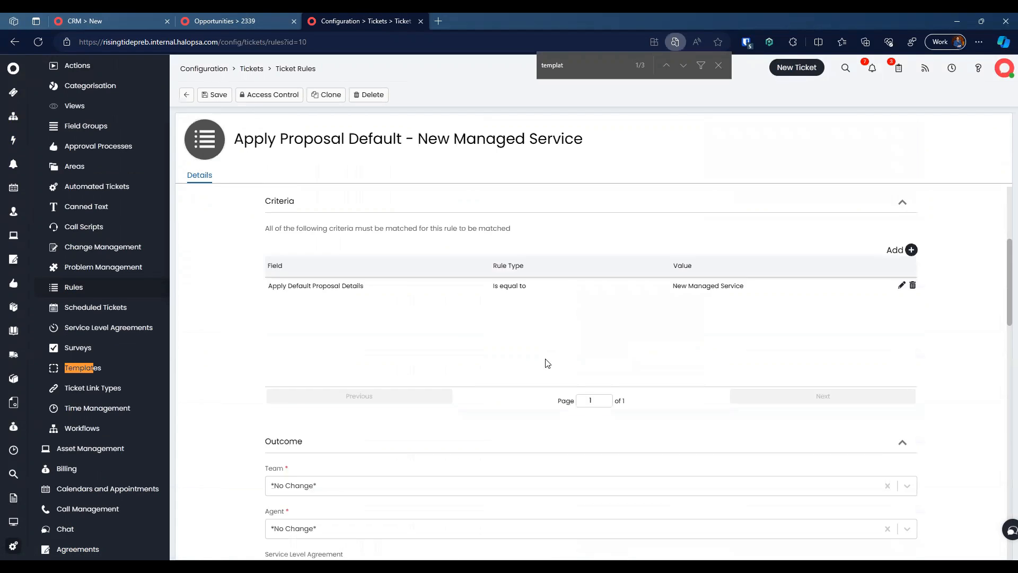
scroll(545, 358, up, 10)
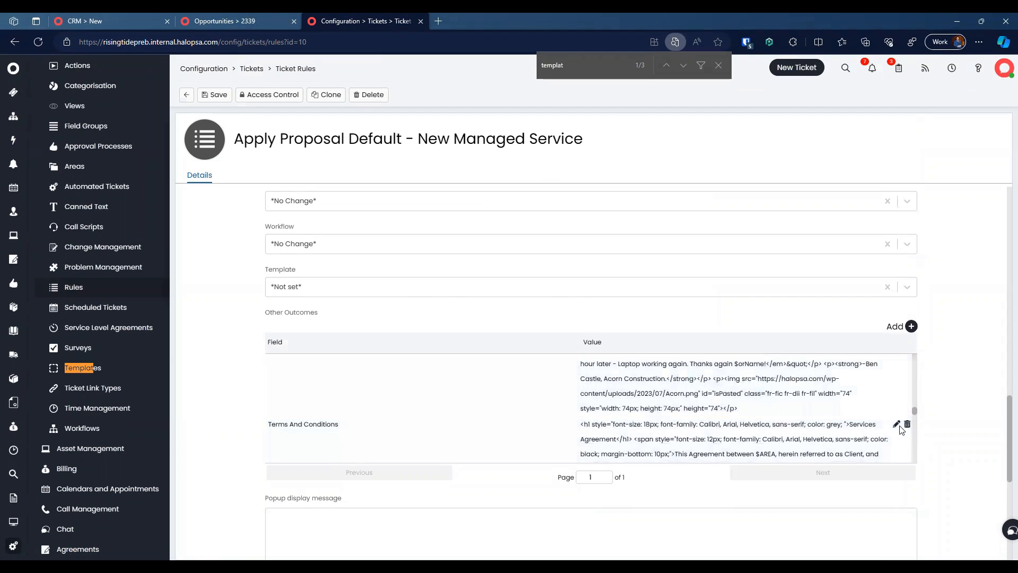
click(896, 424)
click(532, 347)
scroll(700, 390, down, 10)
scroll(526, 514, down, 5)
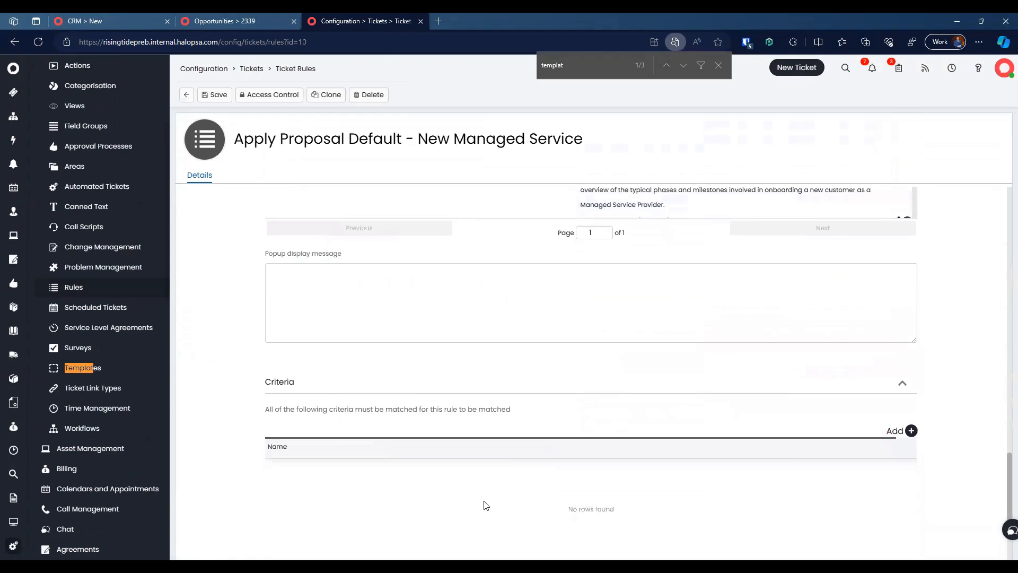
click(611, 532)
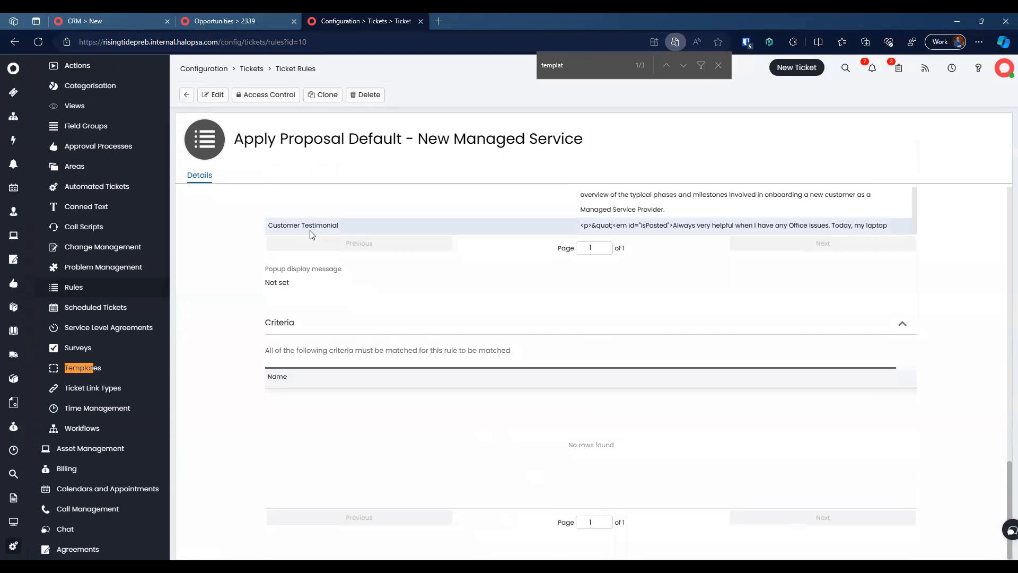
click(226, 21)
scroll(287, 285, up, 15)
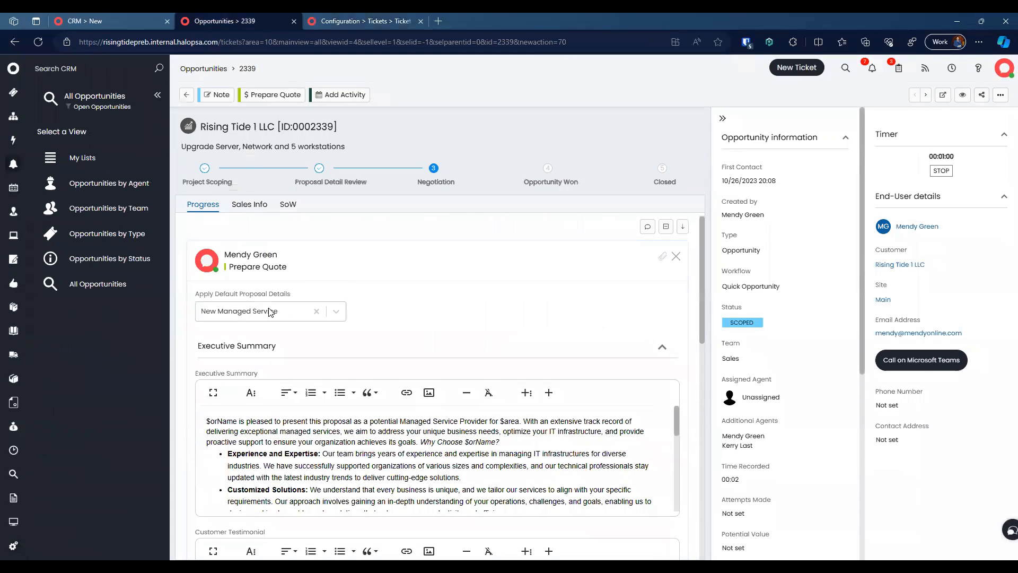
click(271, 312)
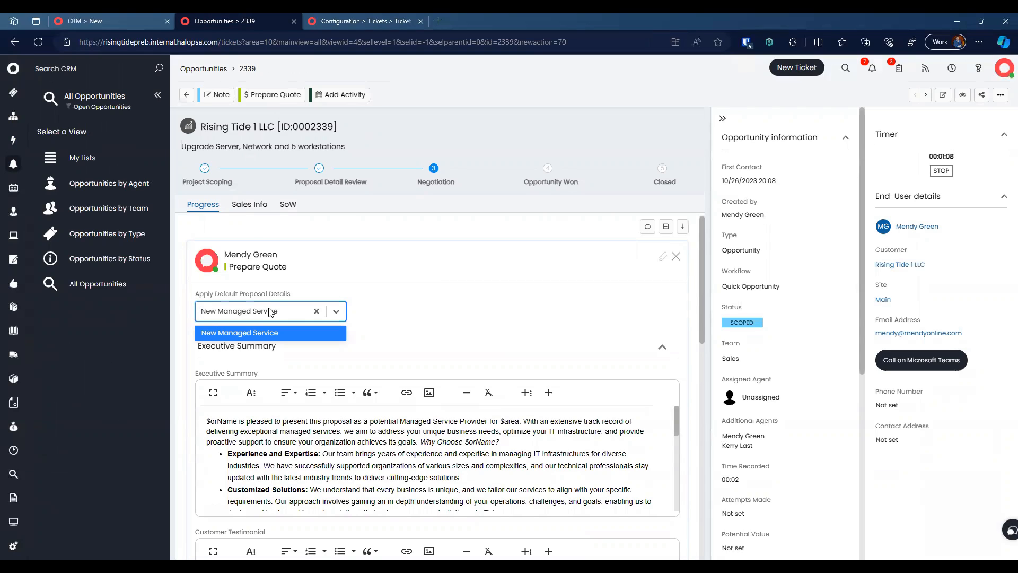
click(526, 392)
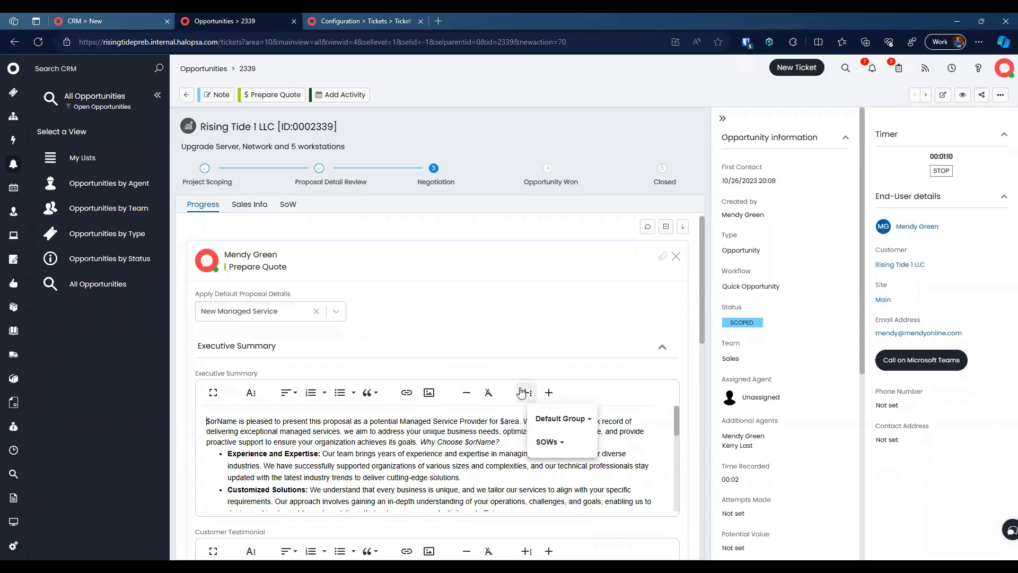
click(498, 371)
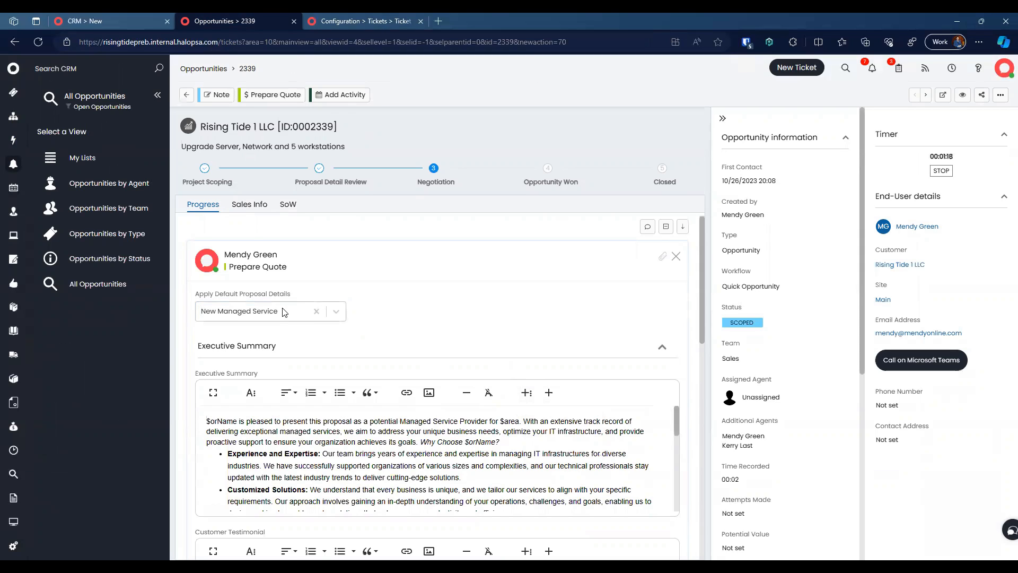
click(245, 317)
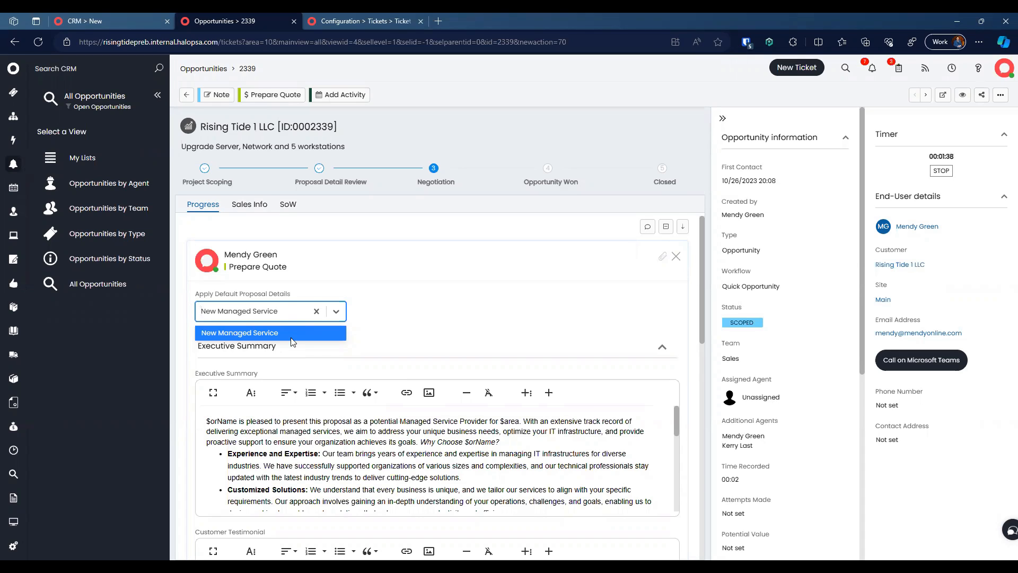
Step: Keep the New Managed Service proposal text, review the summary and terms, and save the quote
click(332, 465)
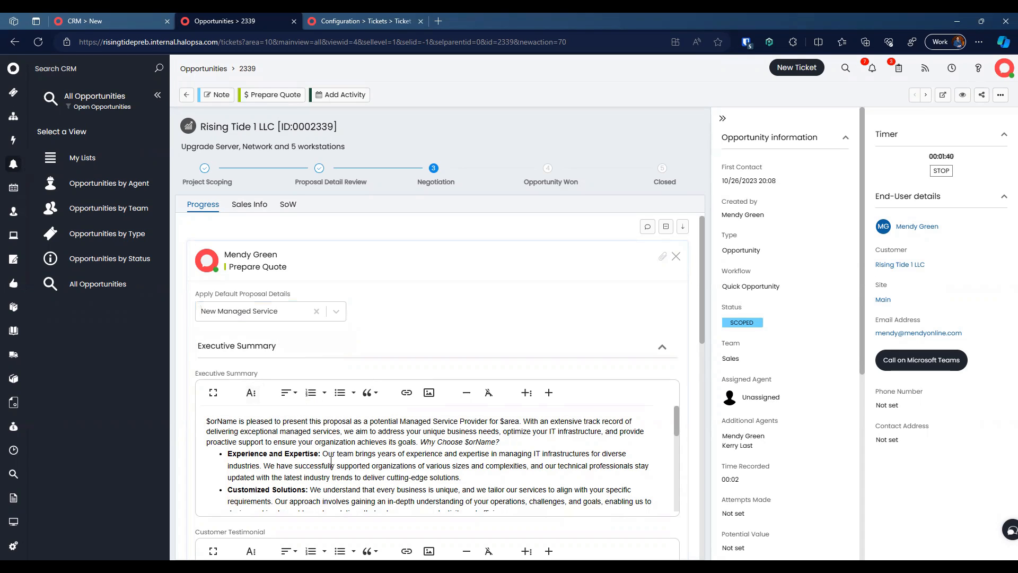
scroll(308, 454, down, 5)
scroll(307, 454, up, 5)
scroll(313, 367, down, 2)
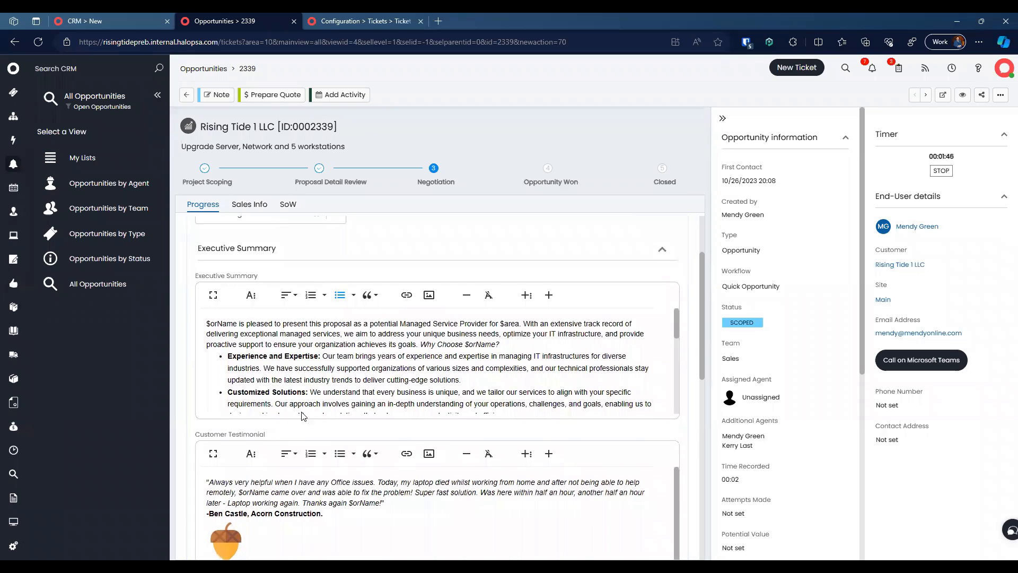
scroll(302, 310, up, 2)
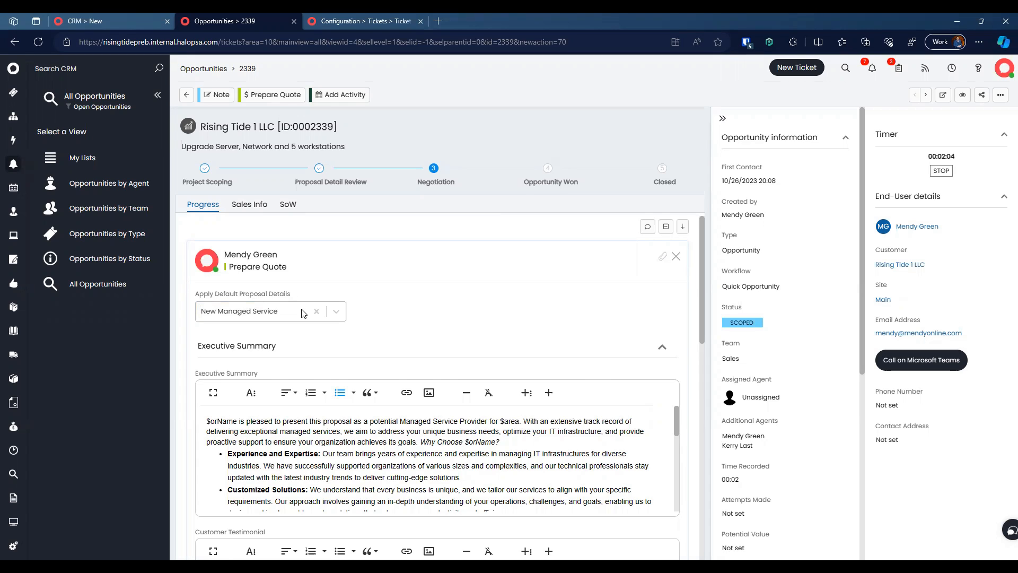
scroll(302, 313, down, 10)
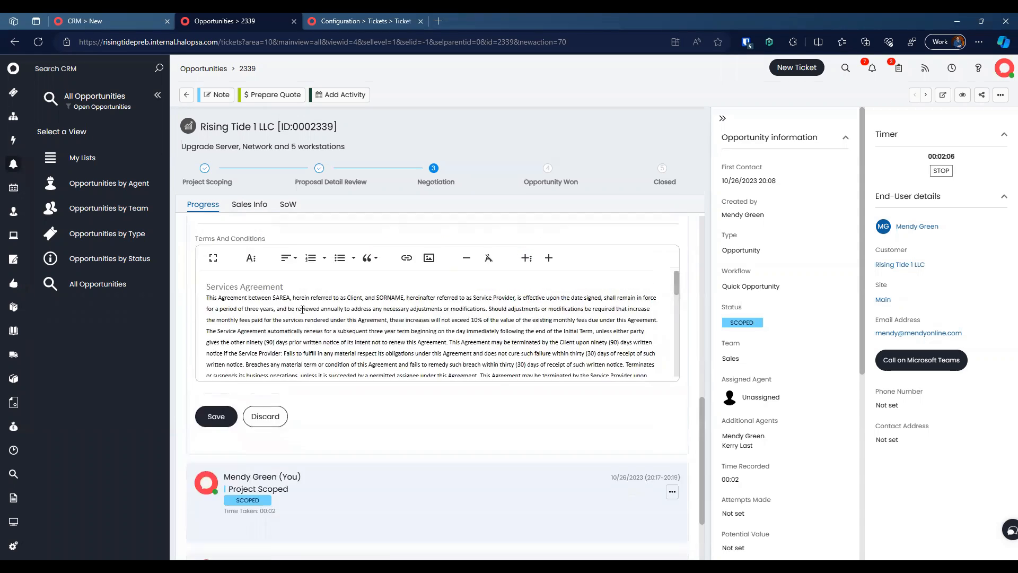
scroll(302, 310, up, 10)
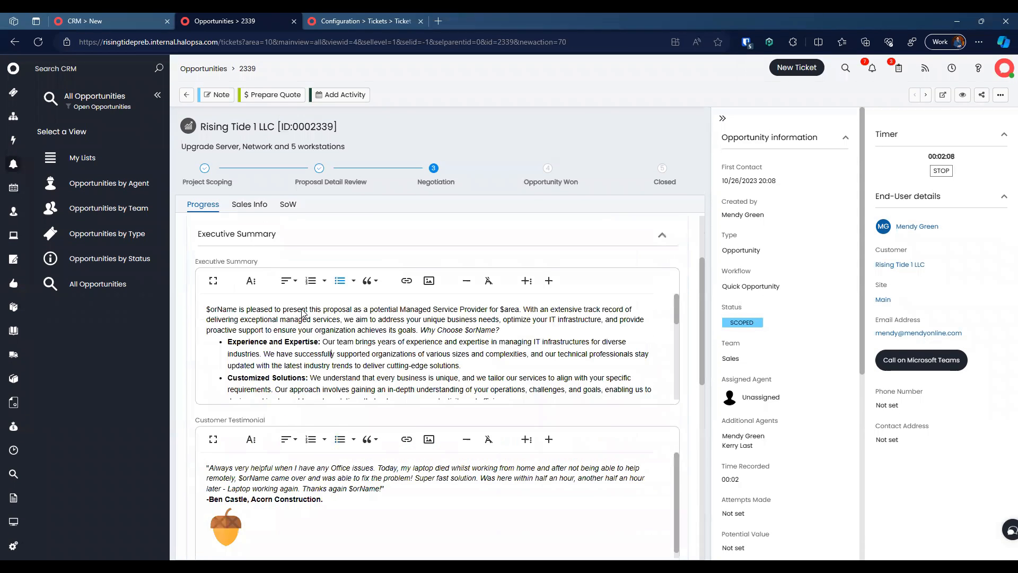
scroll(302, 313, down, 10)
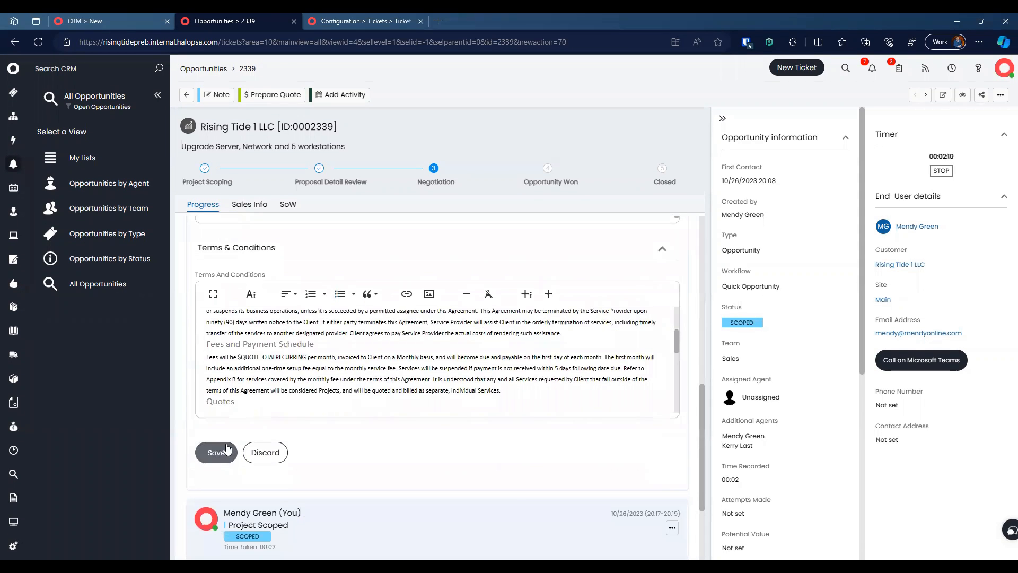
click(227, 448)
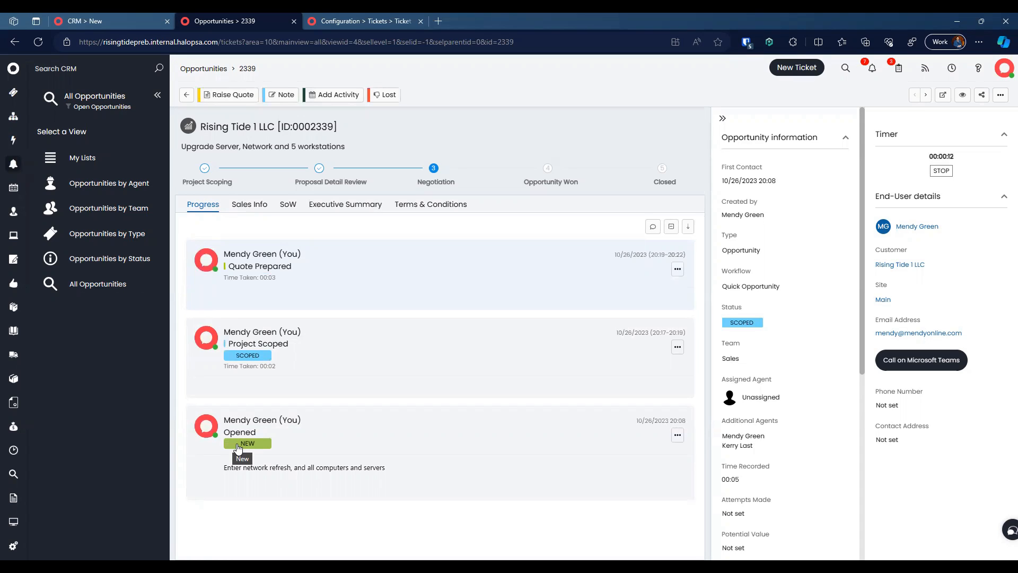
click(289, 205)
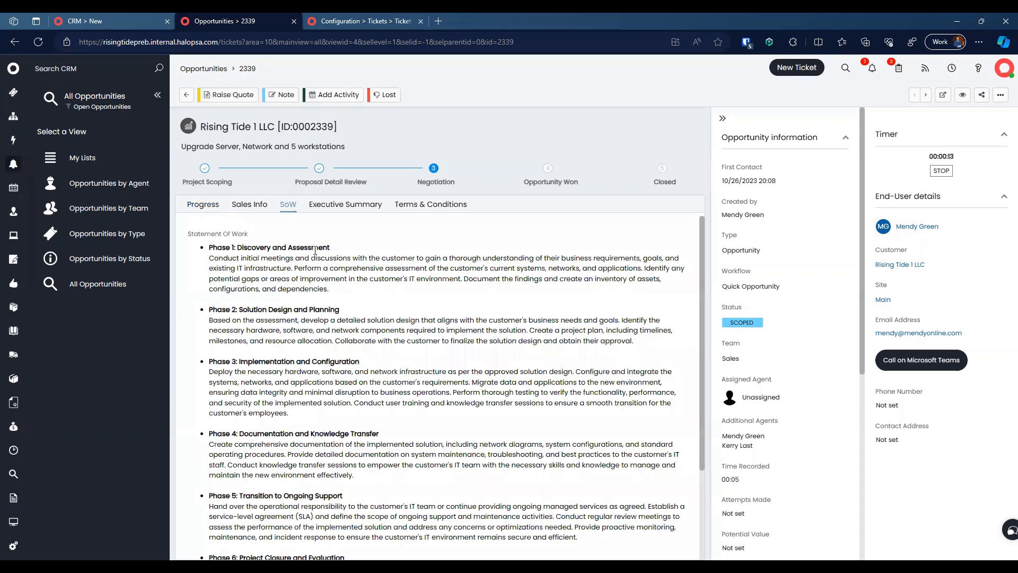
click(346, 208)
scroll(371, 313, down, 2)
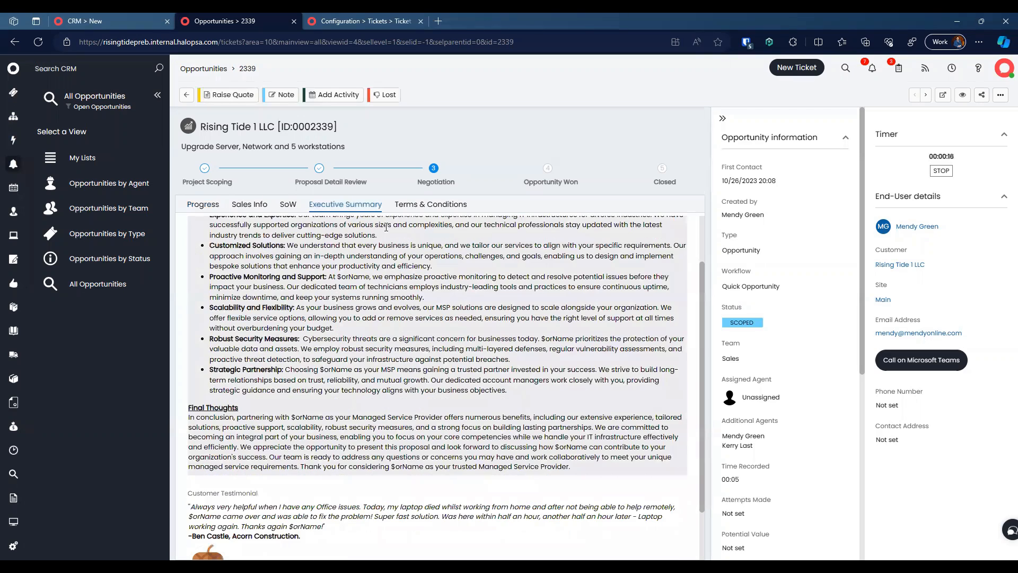
click(424, 207)
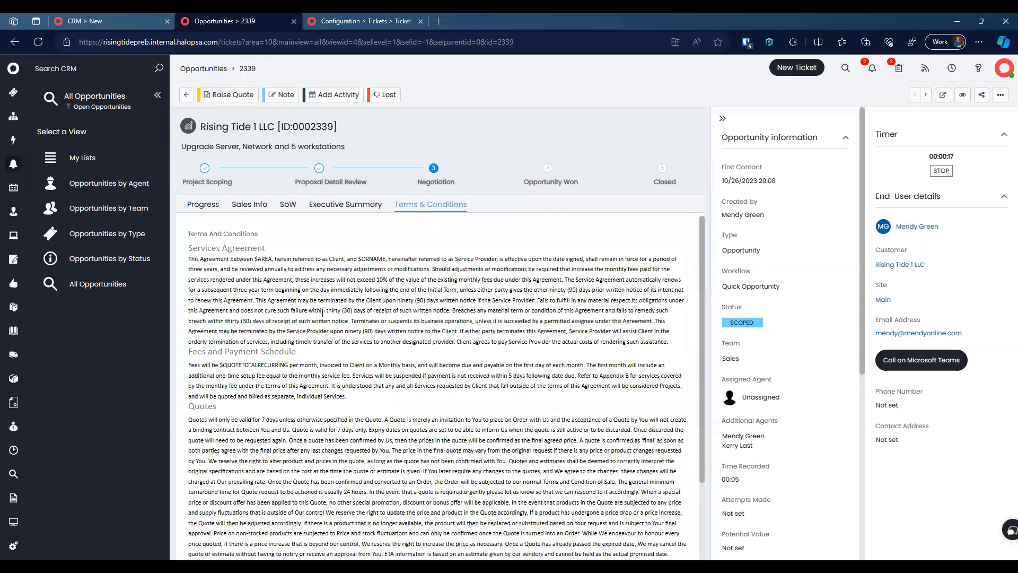
scroll(322, 314, down, 3)
click(288, 205)
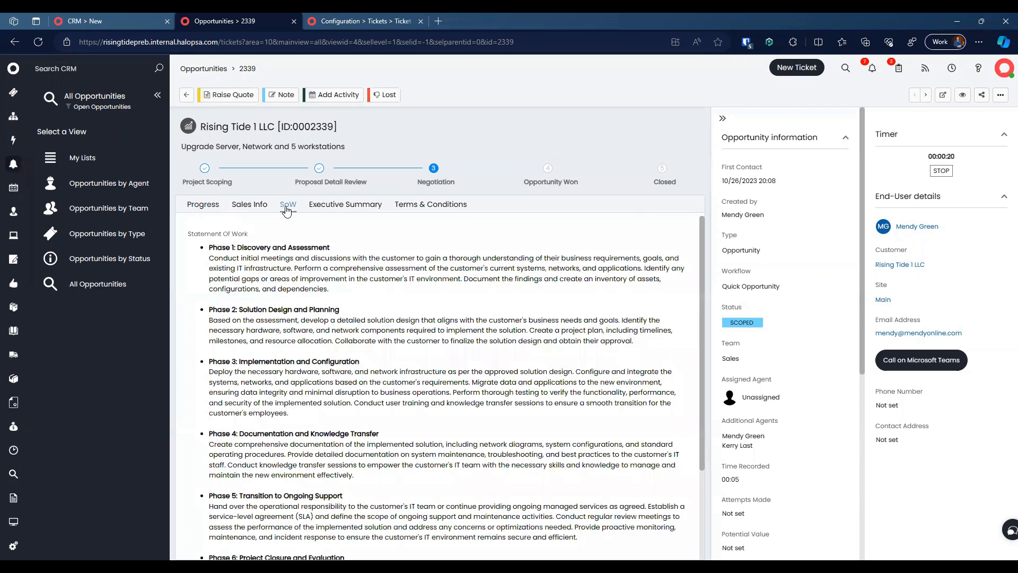
scroll(325, 346, down, 3)
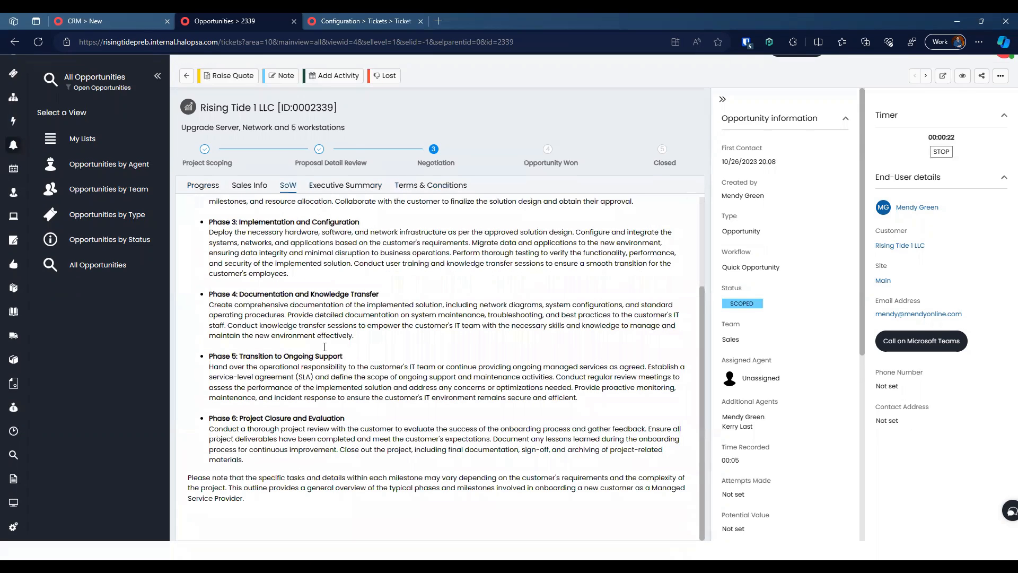
scroll(277, 325, up, 3)
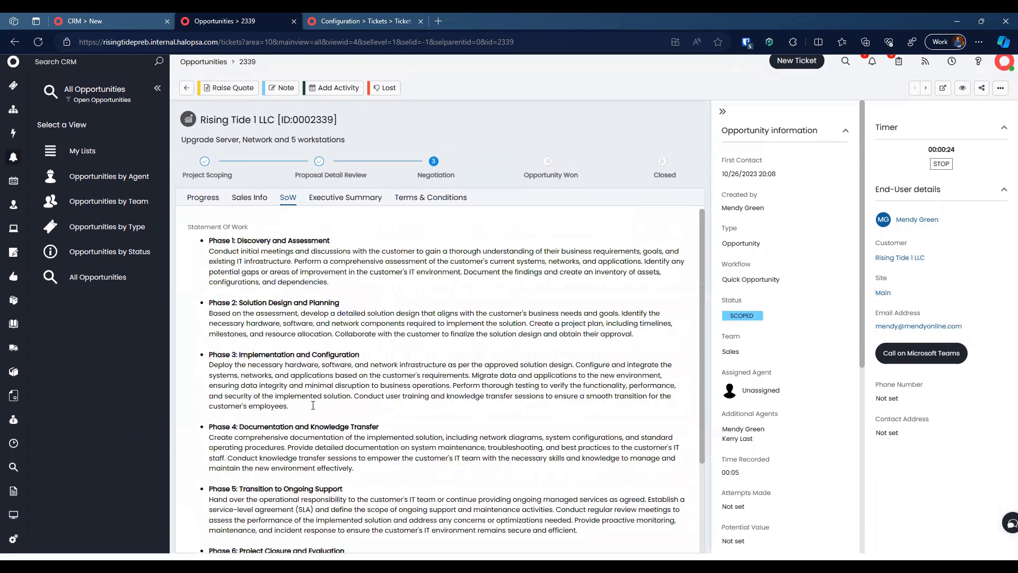
click(245, 210)
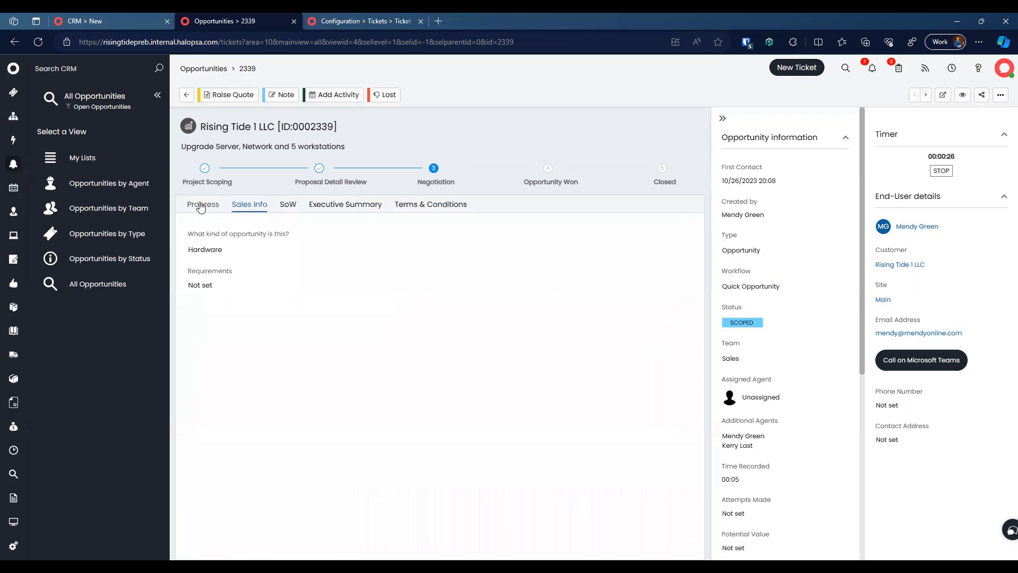
click(203, 206)
click(289, 205)
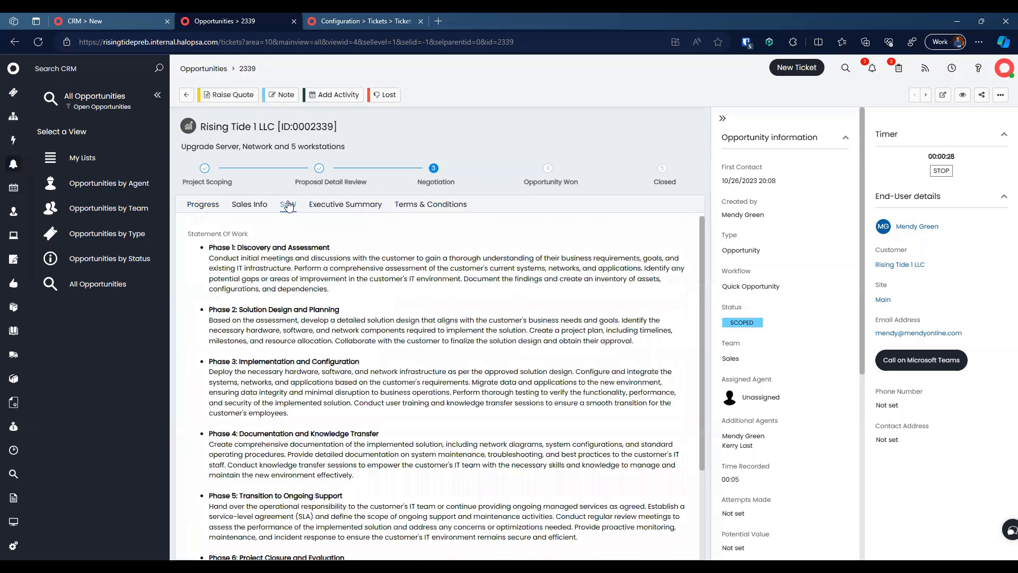
scroll(282, 312, down, 4)
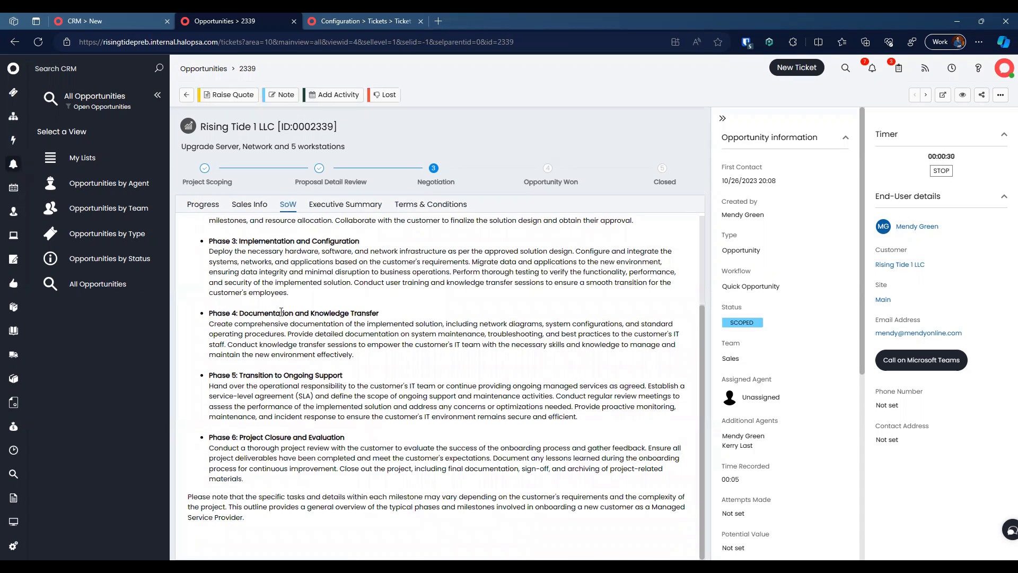
scroll(281, 312, up, 4)
scroll(281, 311, down, 4)
scroll(281, 311, up, 4)
click(204, 206)
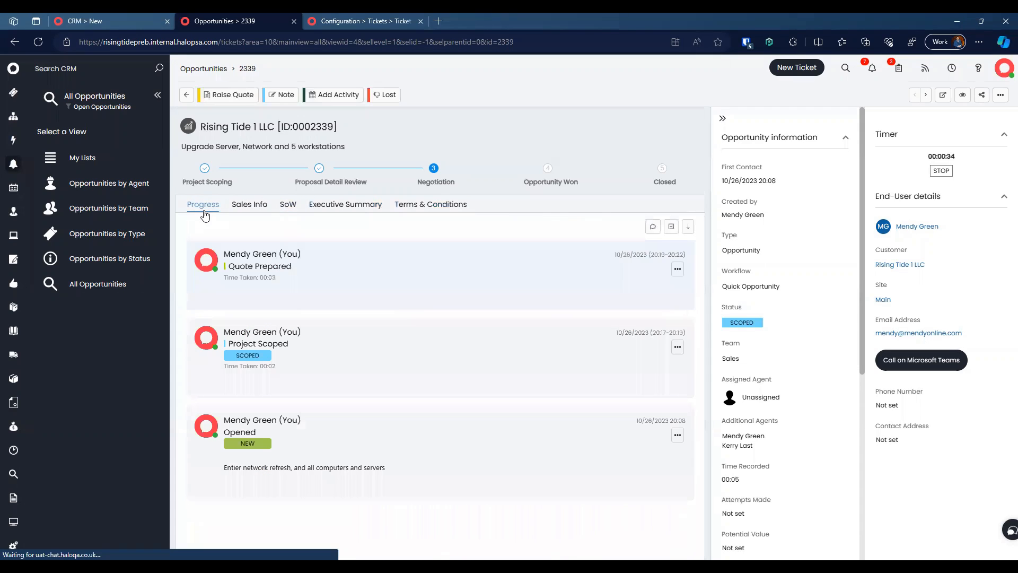
click(259, 211)
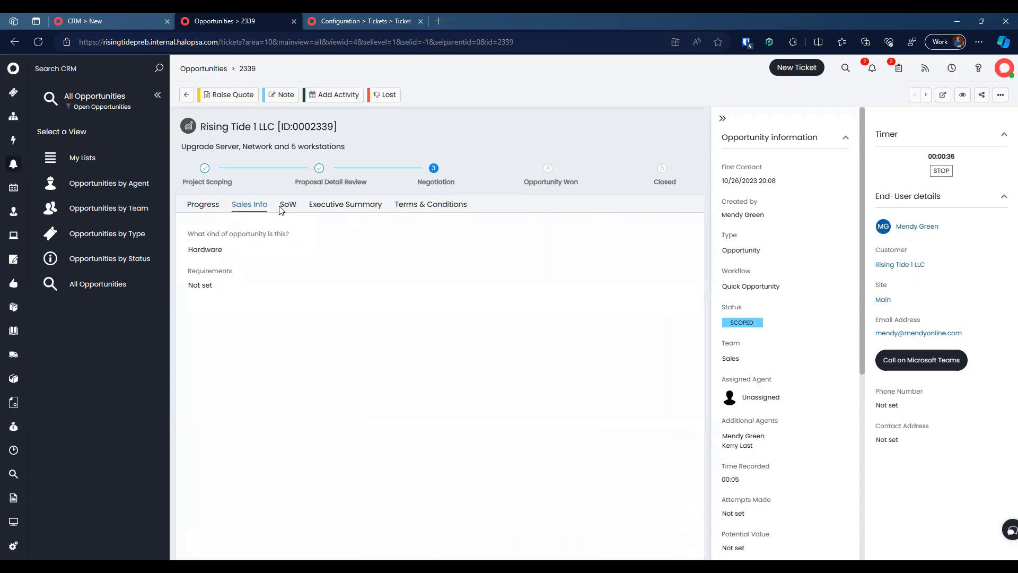
click(297, 209)
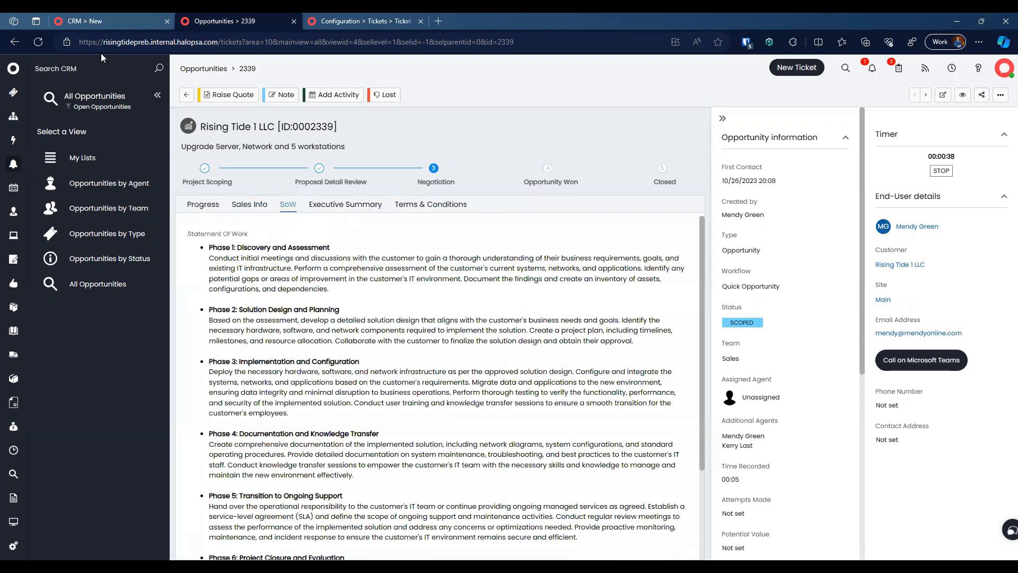
click(39, 45)
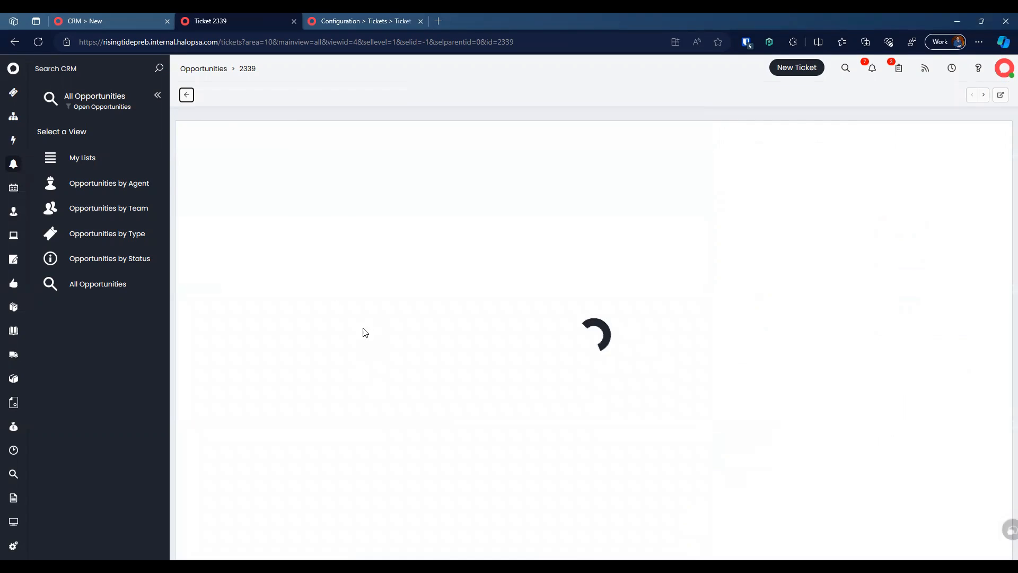
click(288, 206)
scroll(305, 314, down, 1)
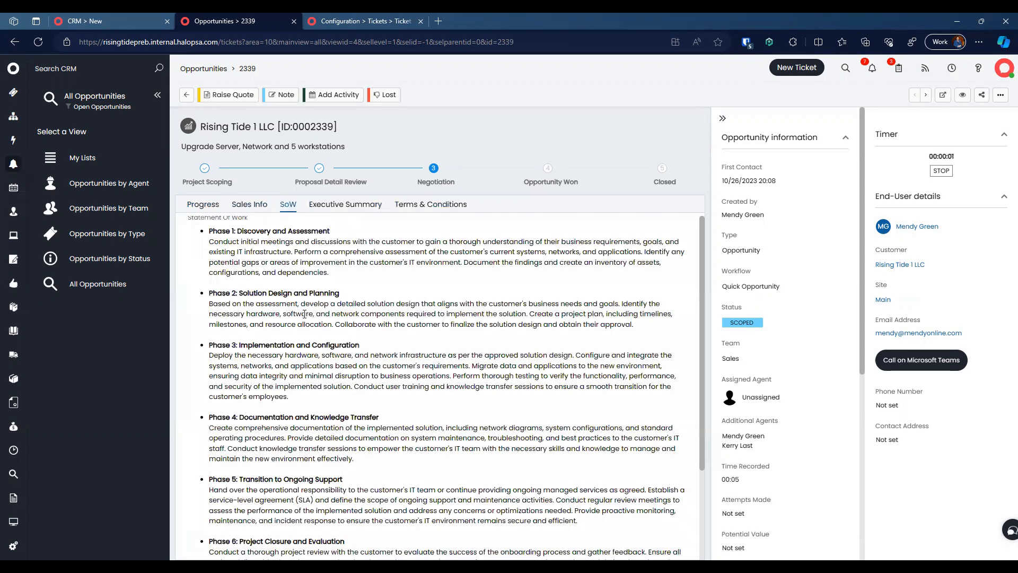
scroll(304, 313, down, 2)
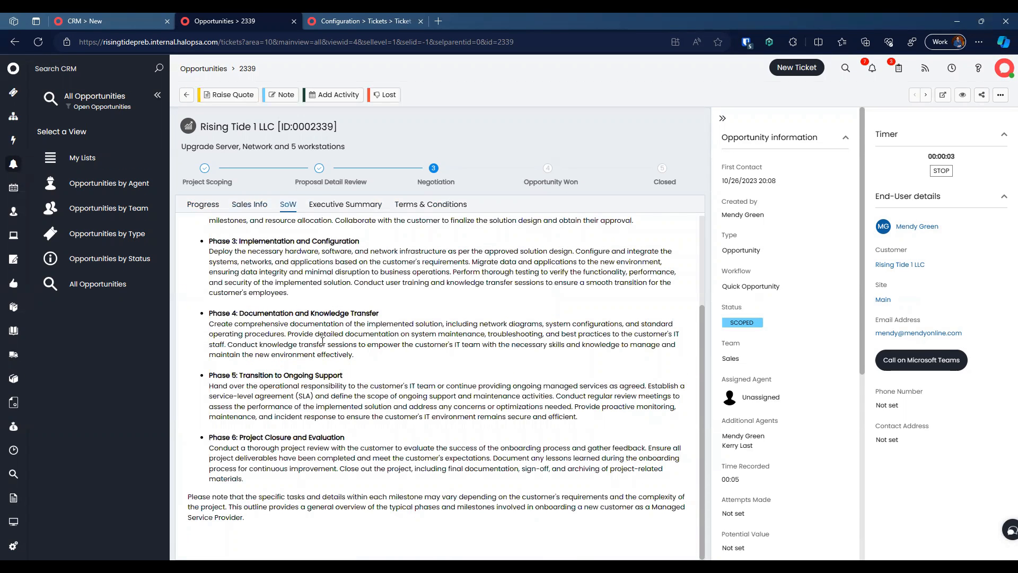
scroll(373, 368, up, 3)
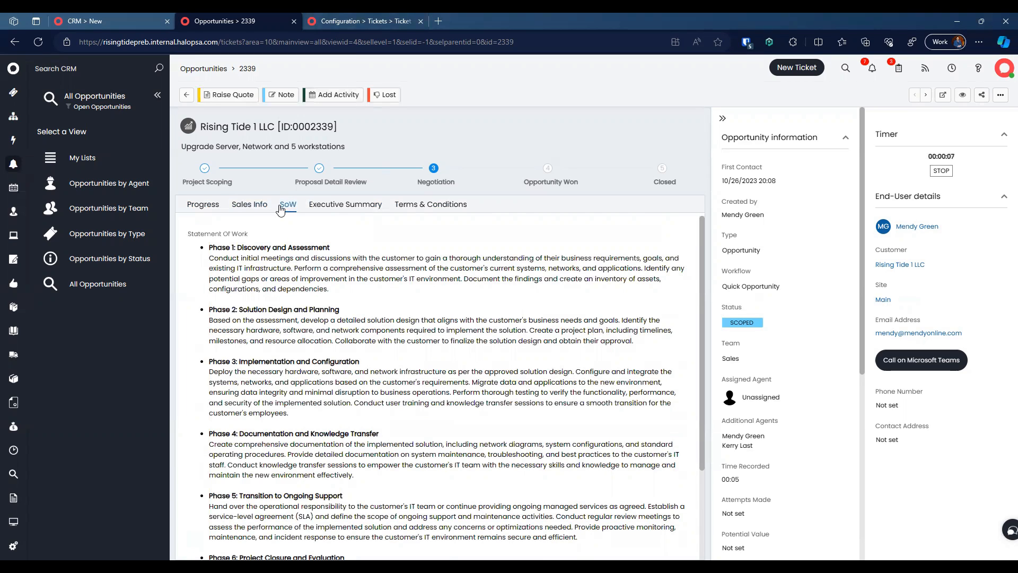
click(201, 205)
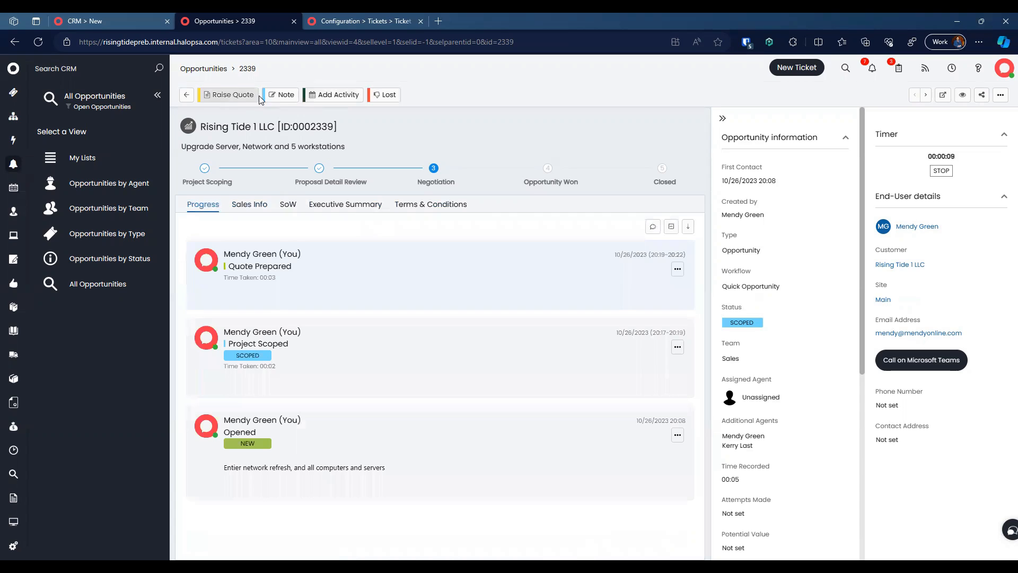
Step: Create quotation 2339-1, set its PDF template to Formal Proposal, save, and generate the PDF
click(228, 95)
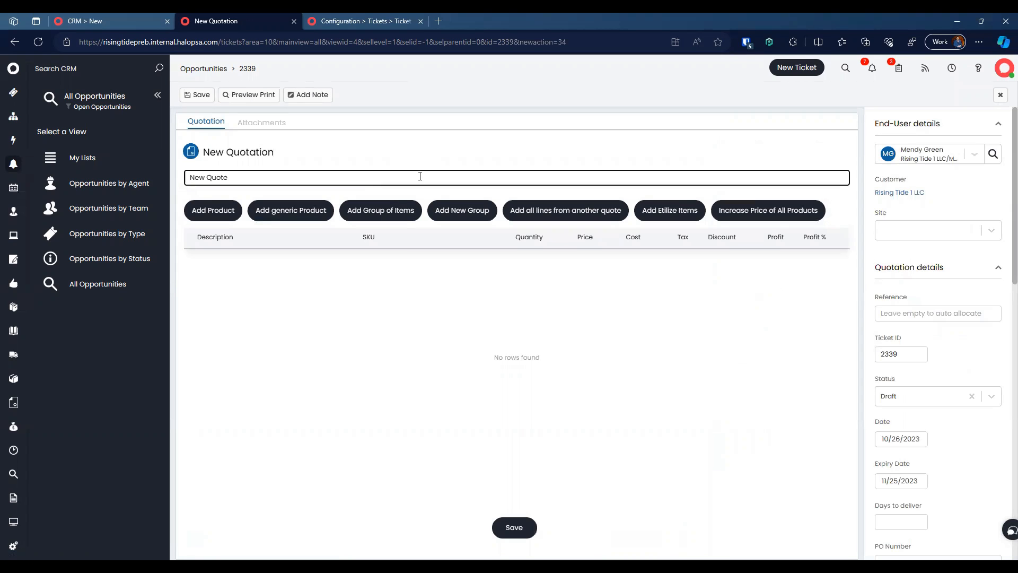
click(199, 99)
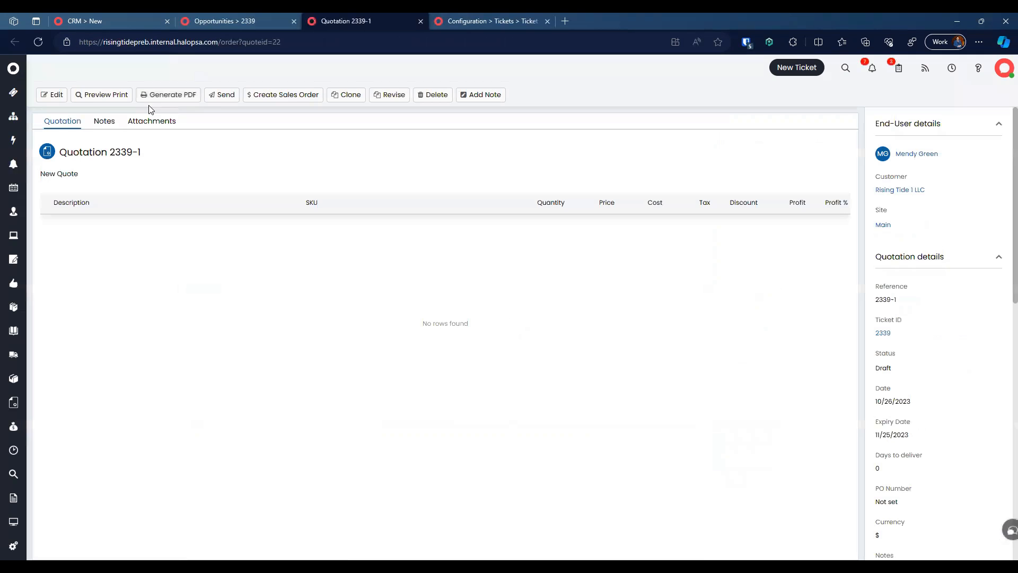
click(51, 95)
scroll(902, 362, down, 10)
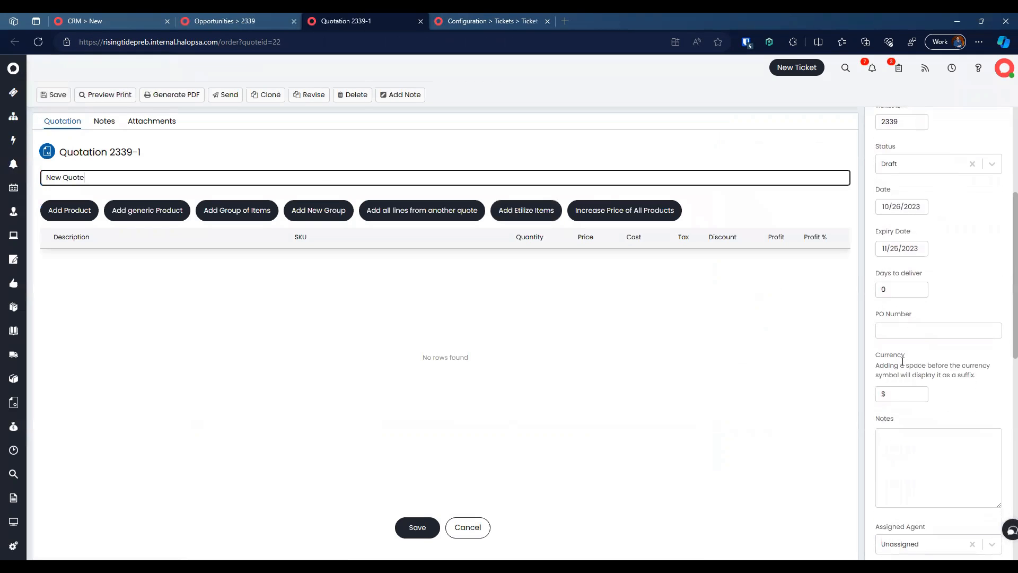
click(931, 353)
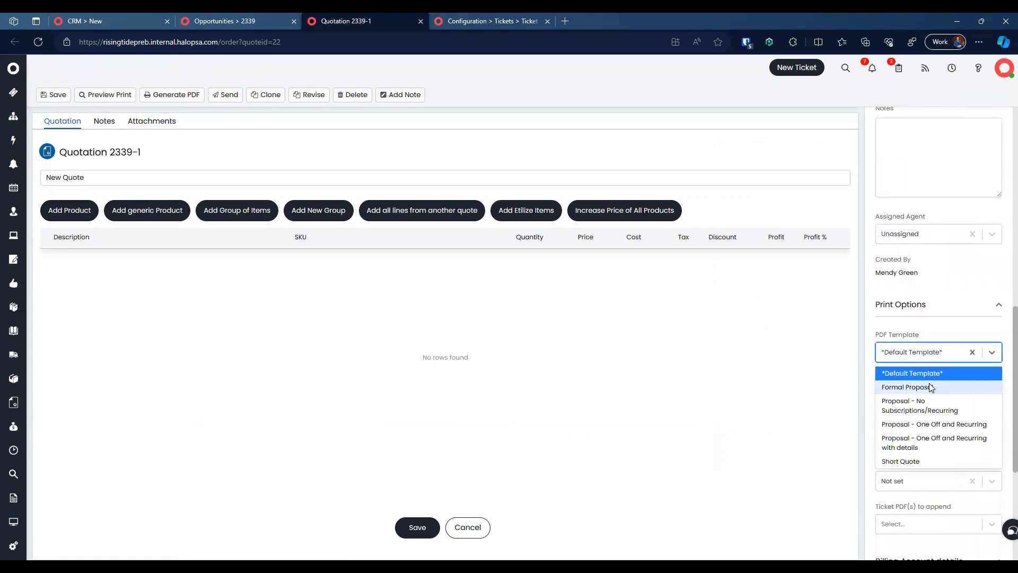
click(931, 389)
click(418, 527)
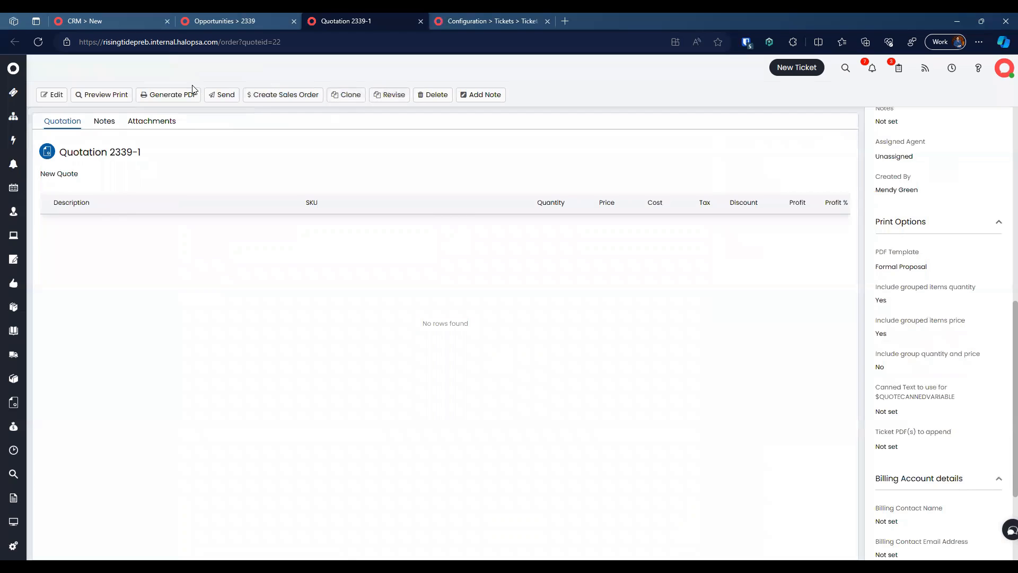
click(171, 94)
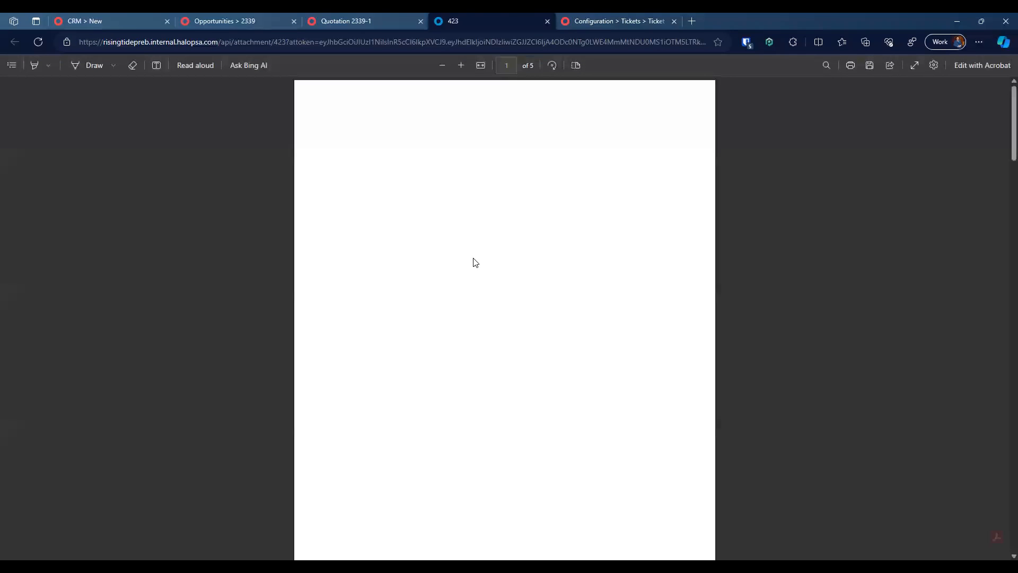
Step: Scroll through the five-page proposal PDF for quote 2339-1, then return to opportunity 2339
scroll(495, 317, down, 8)
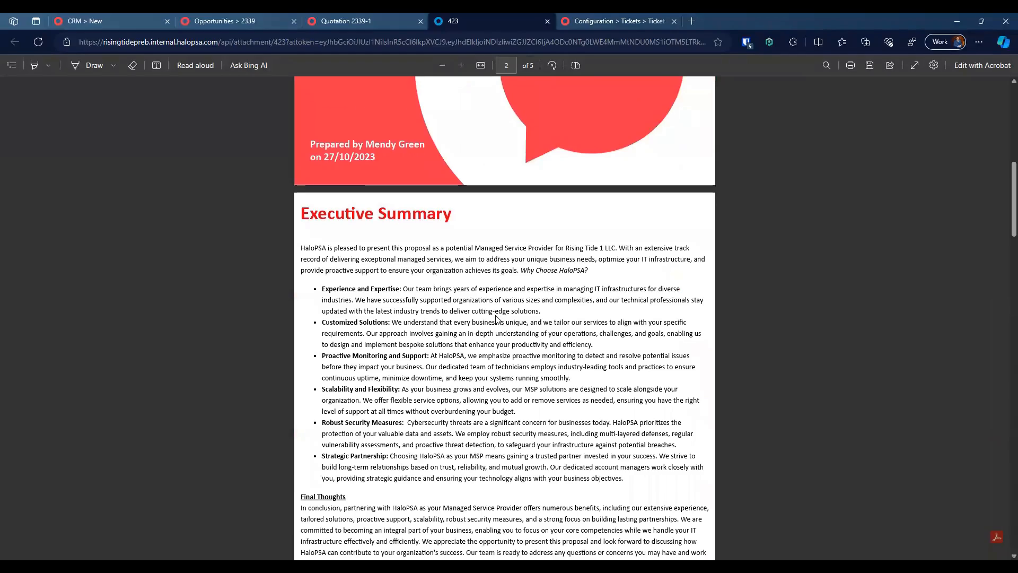
scroll(495, 317, down, 8)
scroll(495, 317, down, 9)
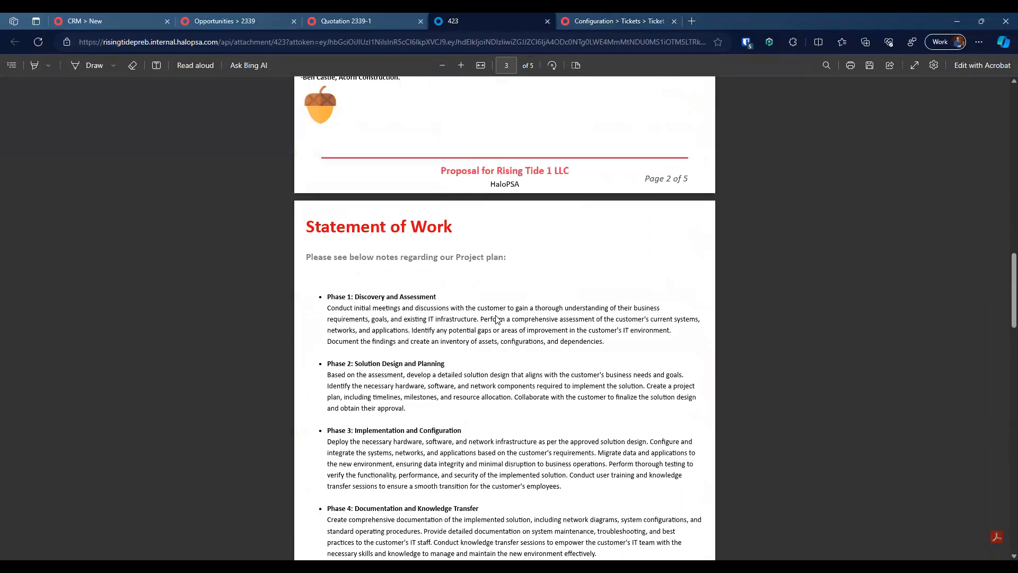
scroll(476, 279, down, 6)
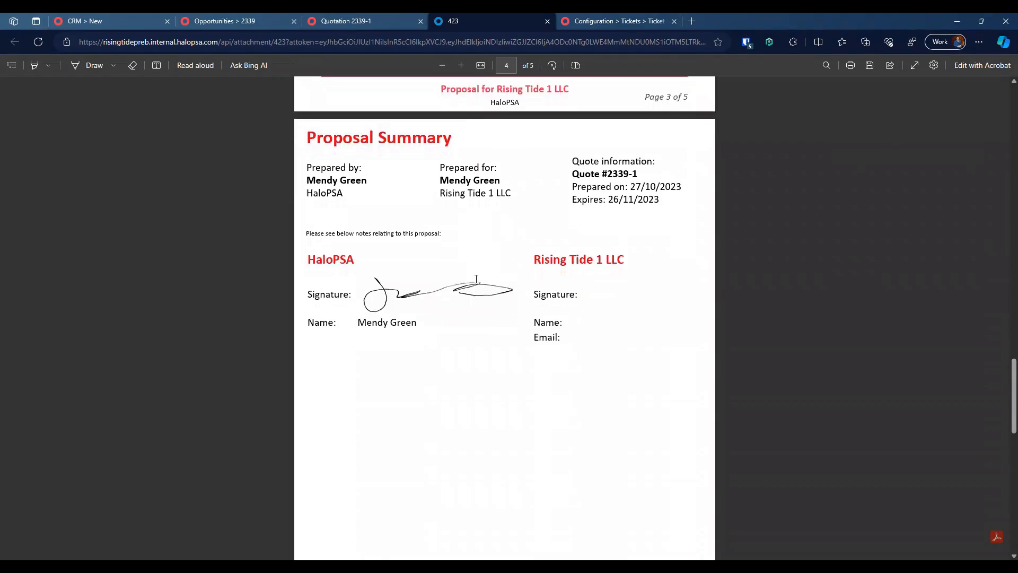
scroll(476, 279, down, 10)
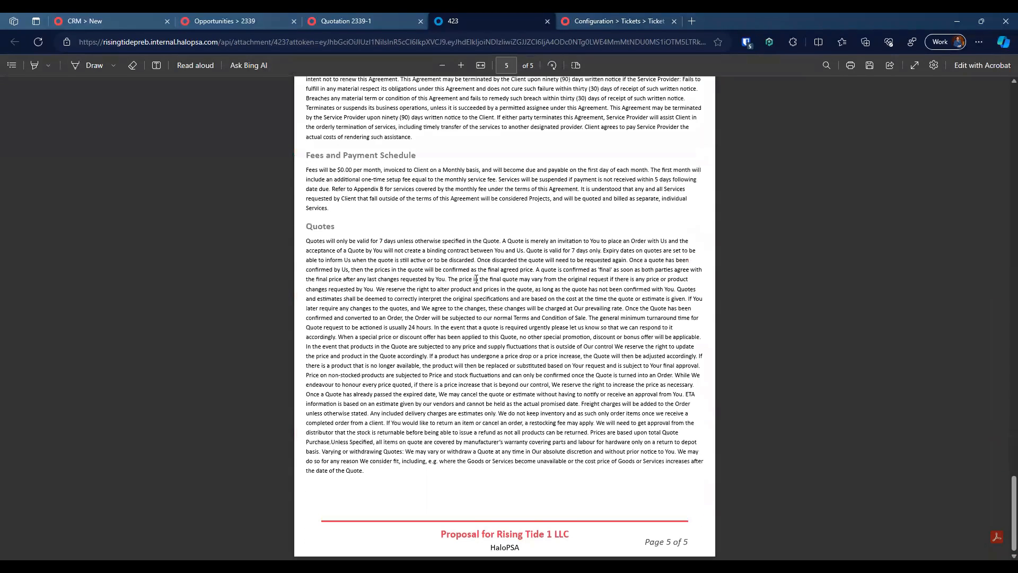
scroll(476, 279, up, 20)
scroll(476, 279, up, 5)
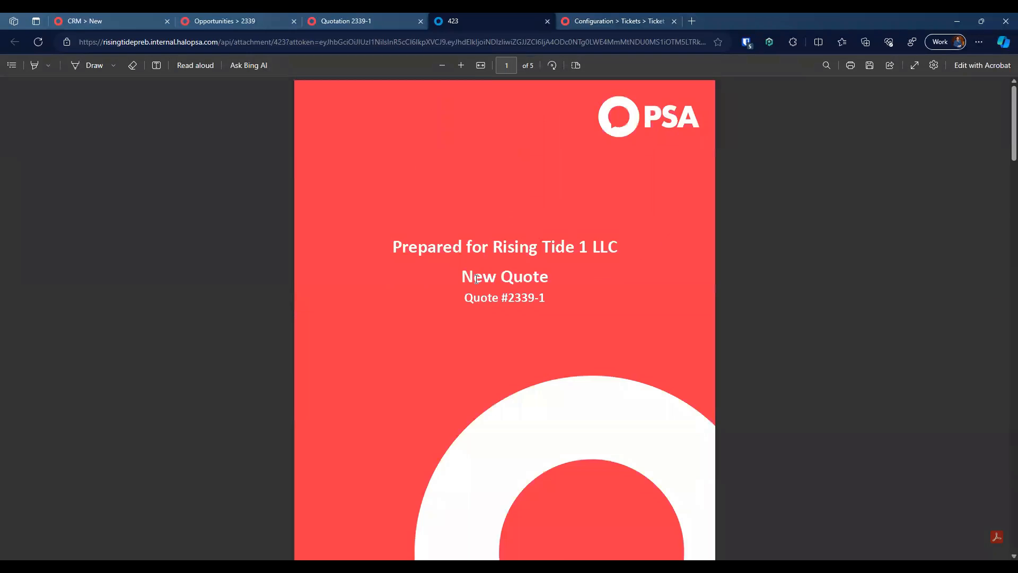
click(329, 15)
click(254, 15)
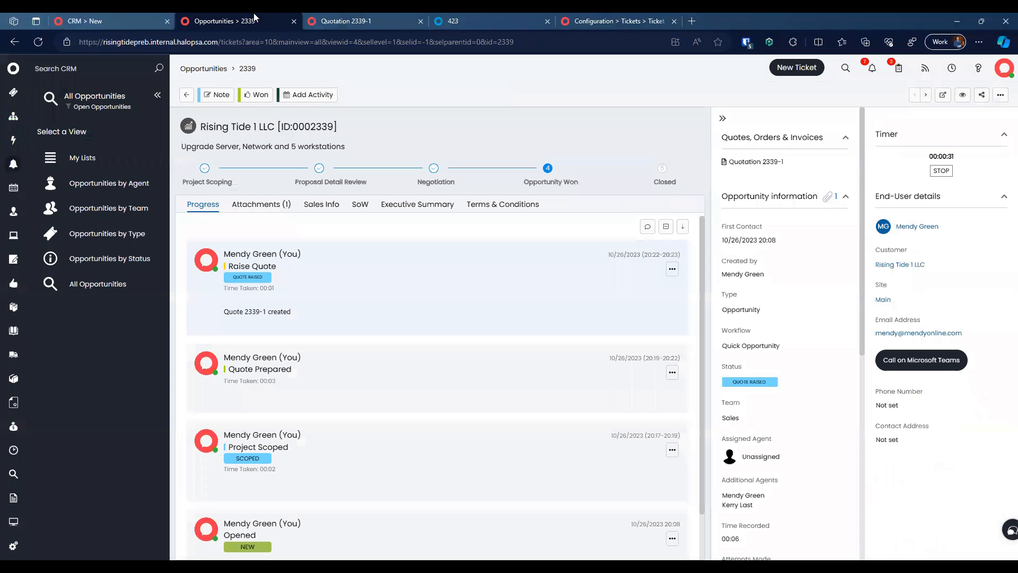
Step: Open the 'Apply Proposal Default - New Managed Service' ticket rule for editing
click(387, 17)
click(477, 15)
click(594, 20)
scroll(280, 272, up, 10)
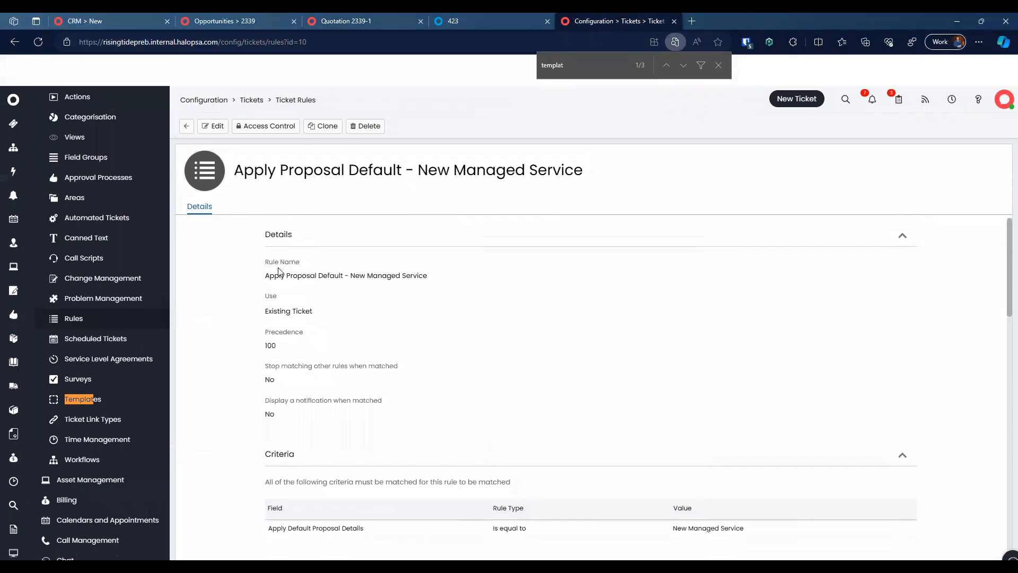
click(187, 96)
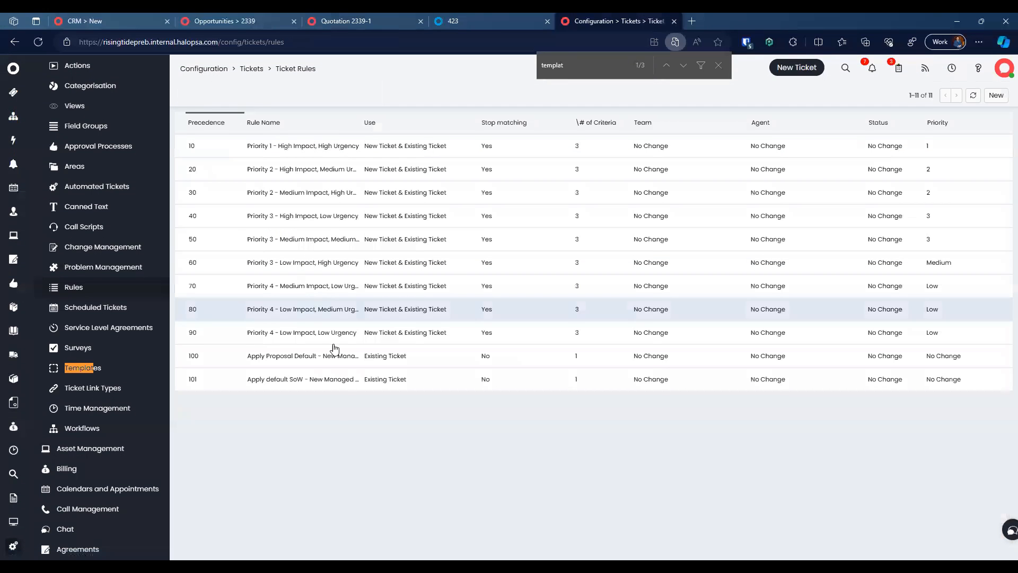
click(408, 355)
click(213, 94)
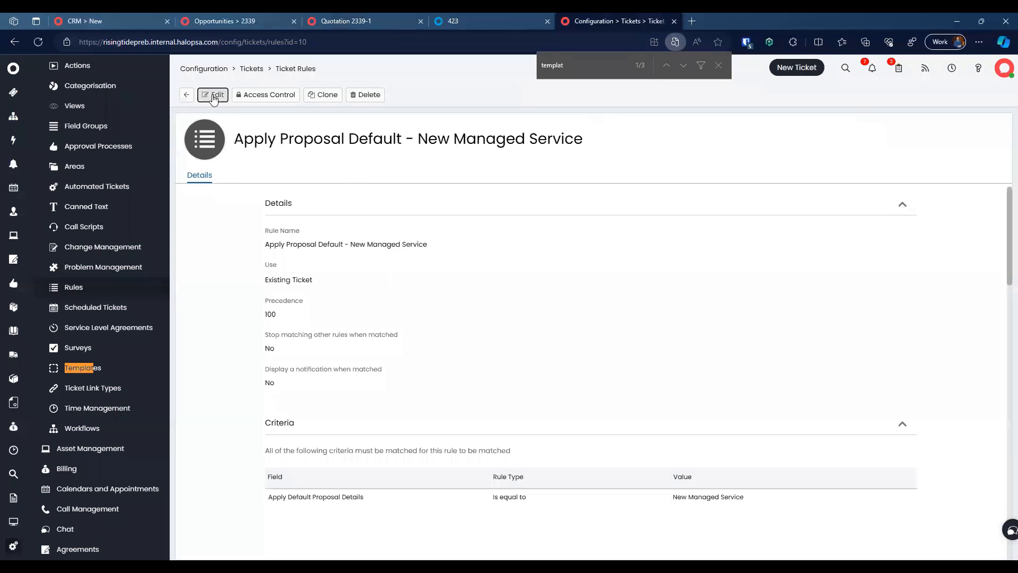
Step: Add the criterion Additional Info equal to 'impossible' and save the rule
scroll(436, 375, down, 4)
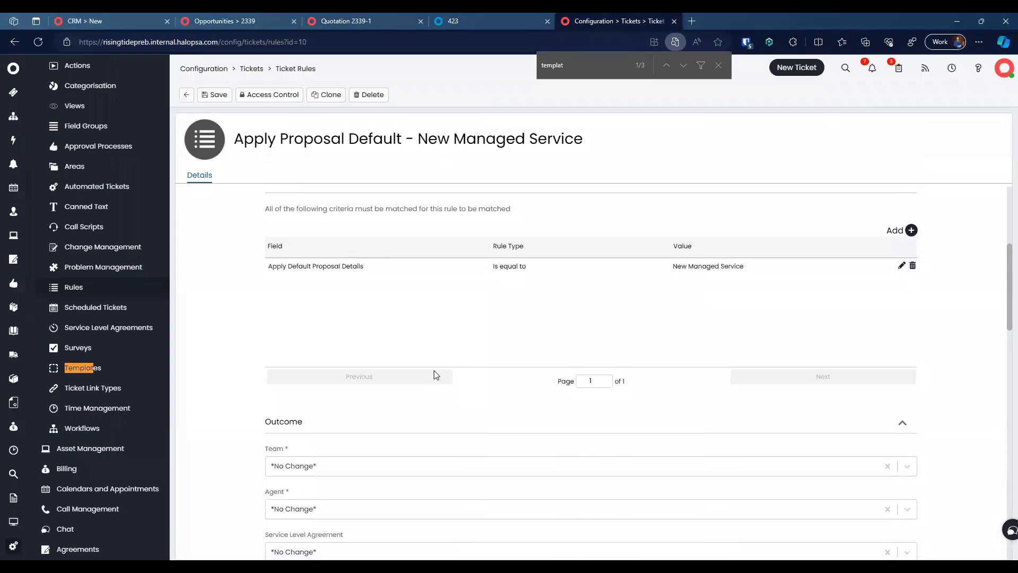
scroll(436, 374, up, 1)
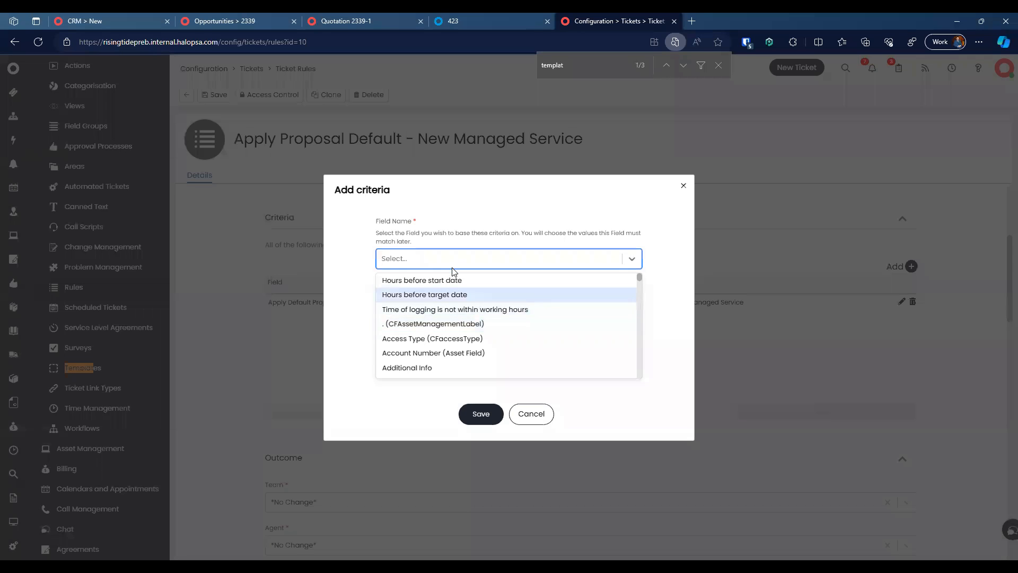
scroll(477, 337, down, 2)
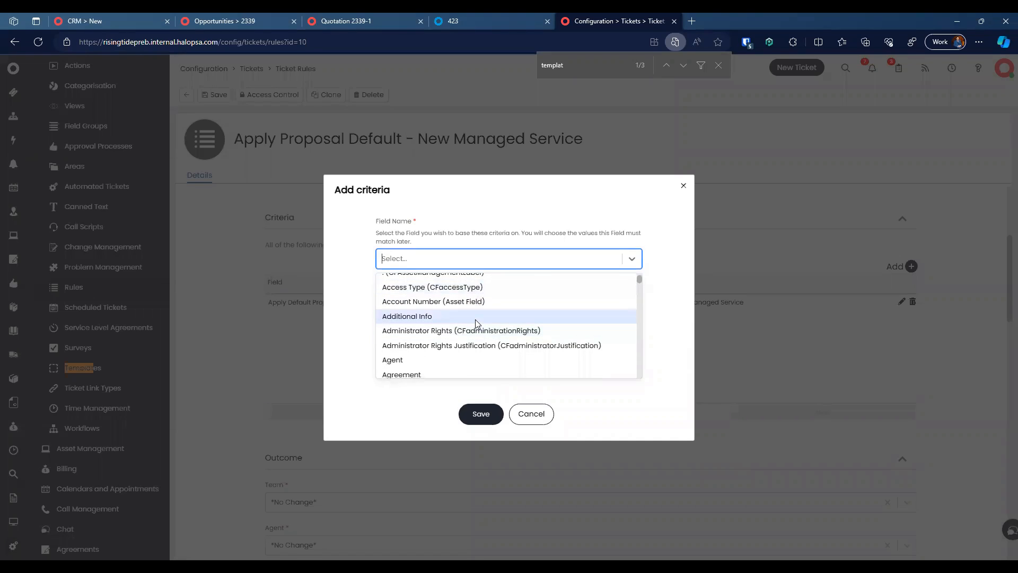
click(475, 318)
click(484, 363)
click(457, 325)
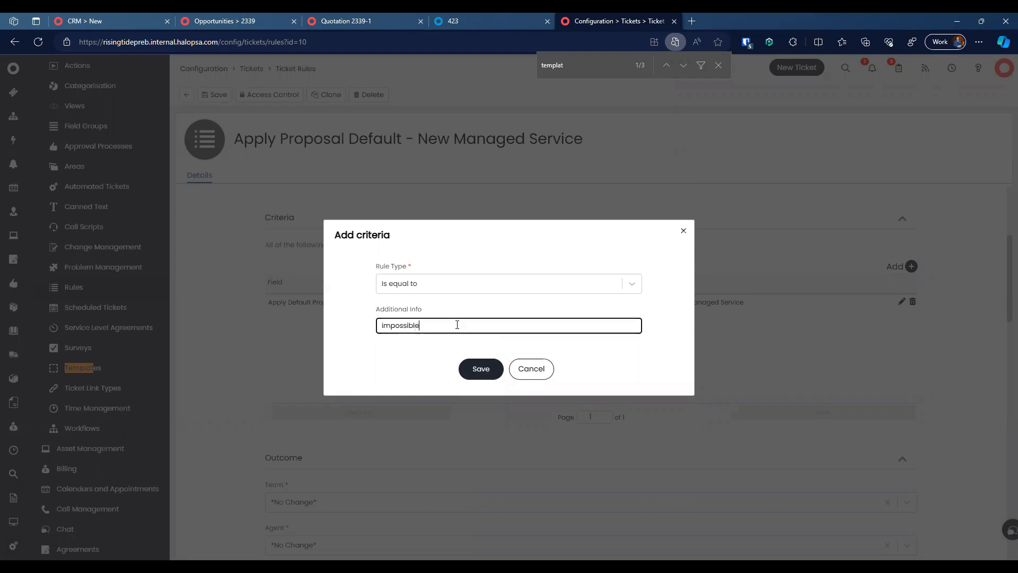
click(473, 359)
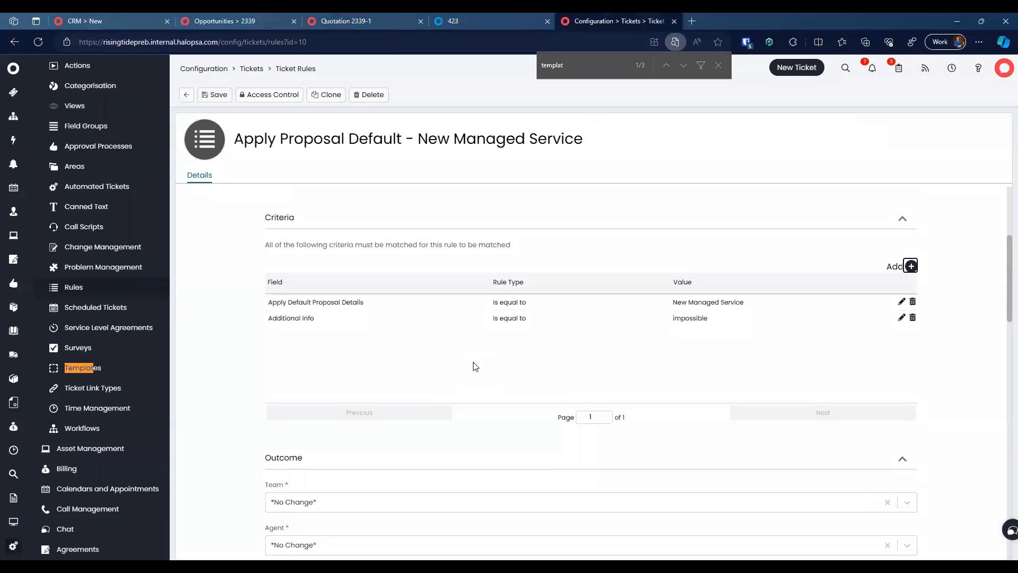
click(217, 95)
Step: Return to the opportunity 2339 record
click(253, 21)
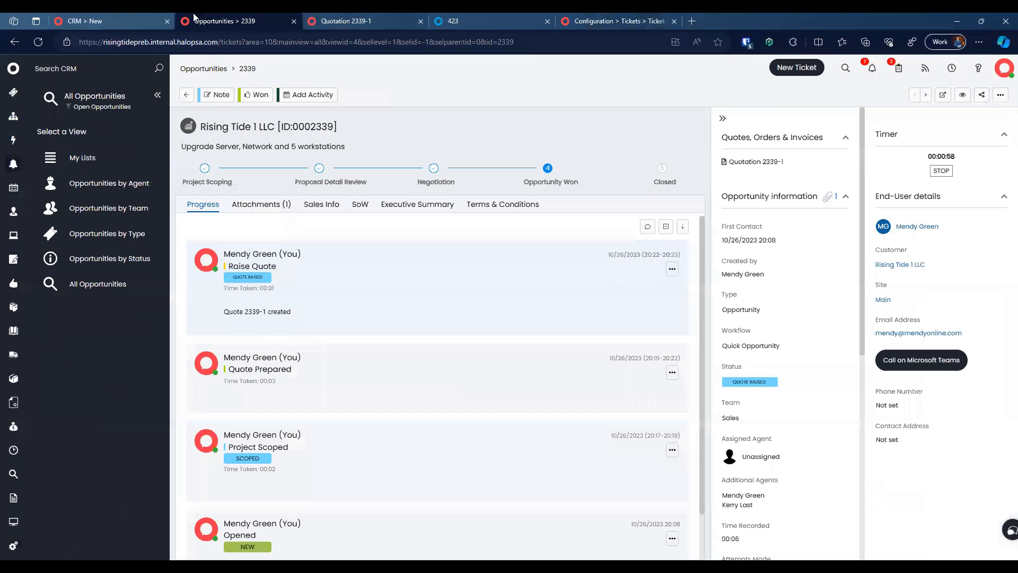
click(157, 17)
click(254, 21)
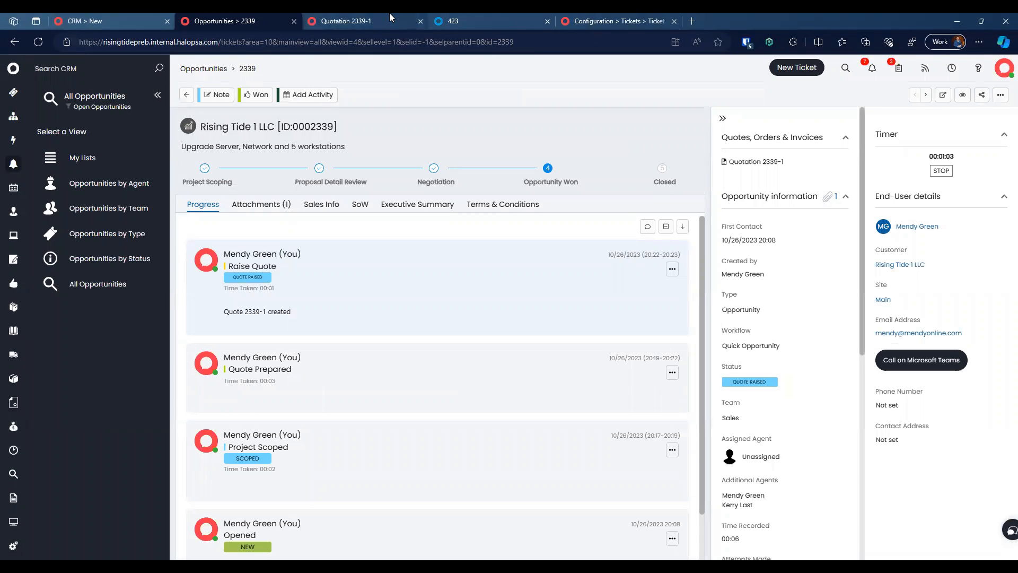
Step: Start a new opportunity from Home for the existing Rising Tide 1 LLC contact
click(109, 19)
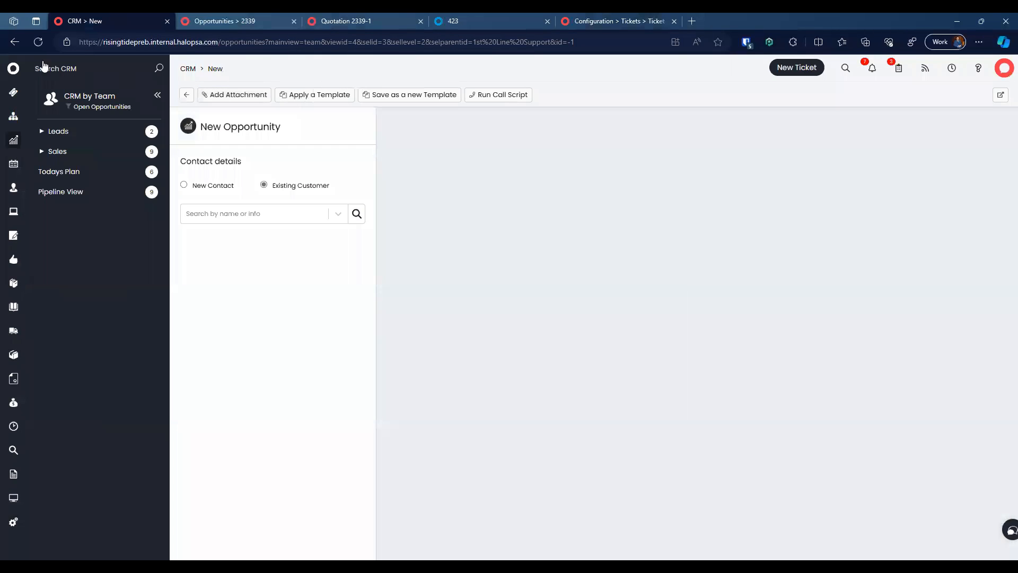
click(15, 68)
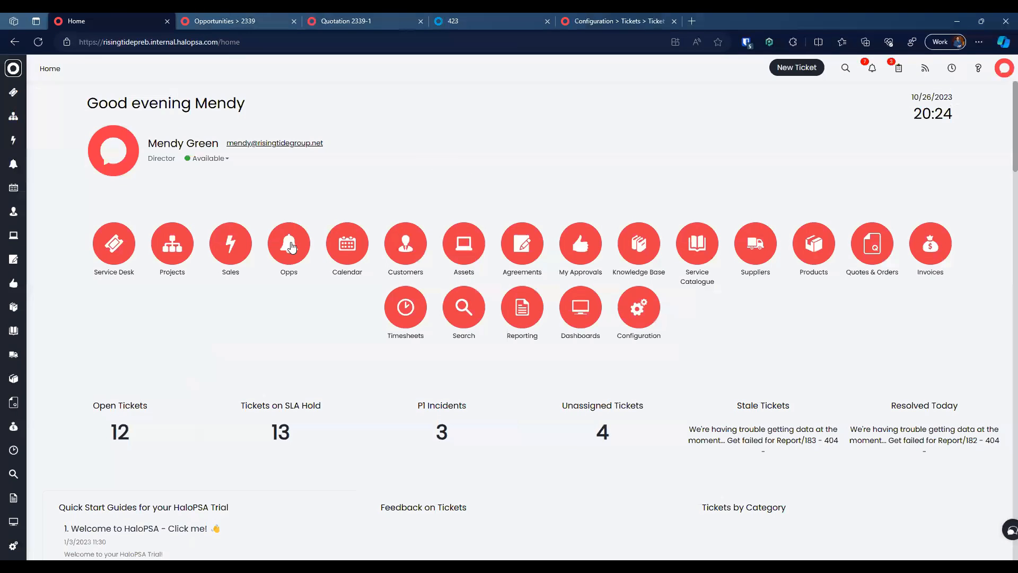
click(291, 241)
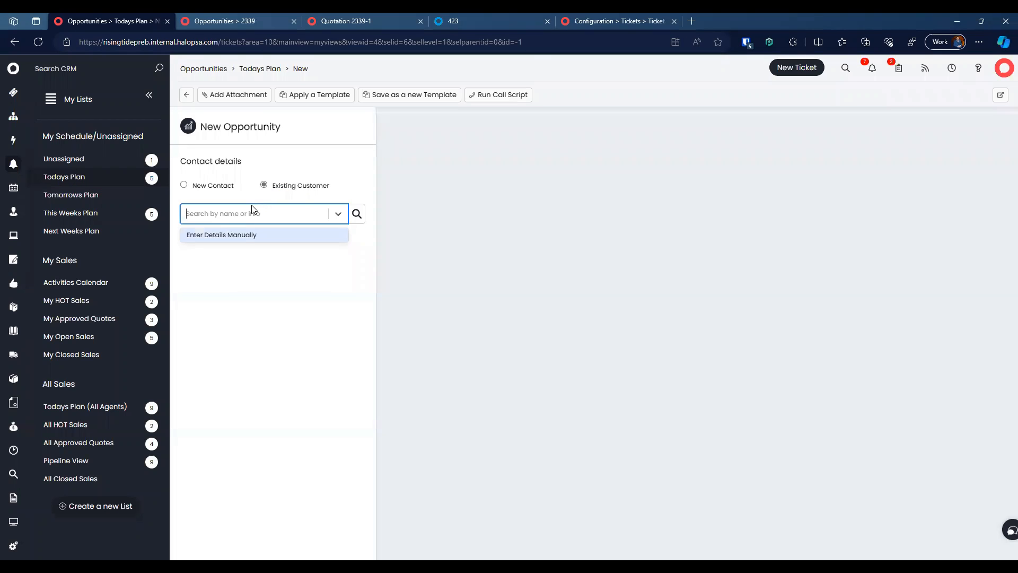
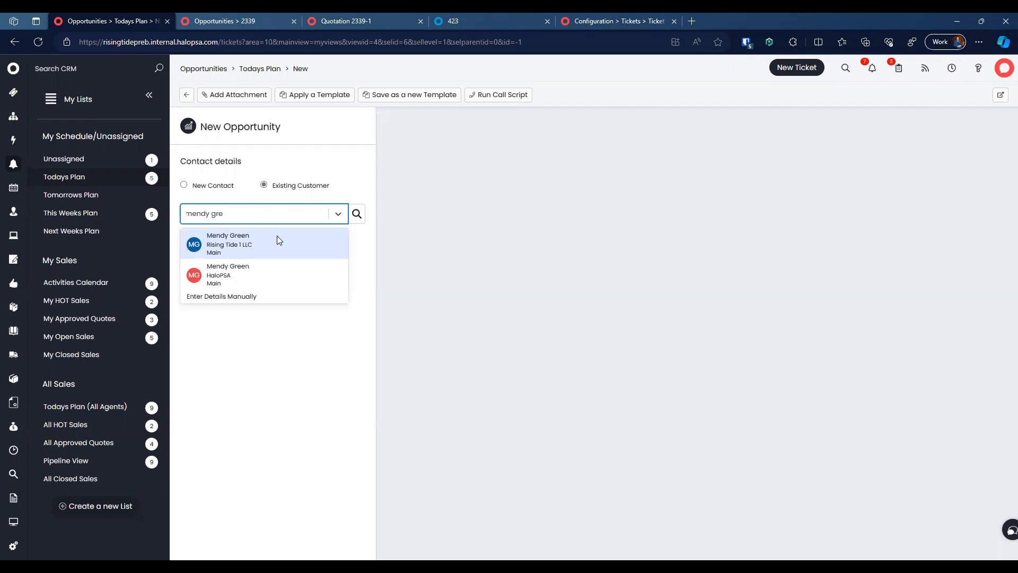
click(277, 237)
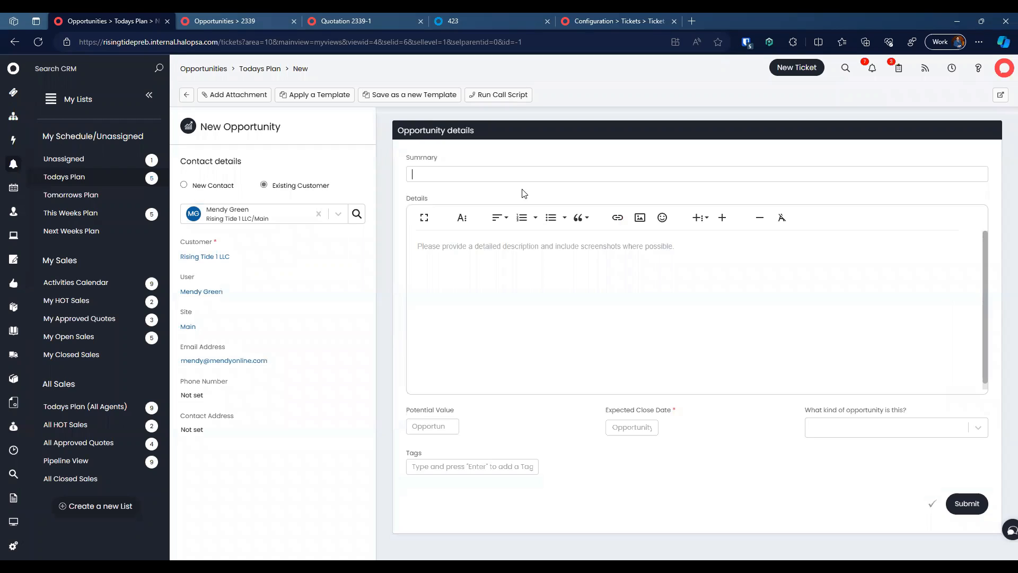
Step: Summarise it 'New request details', type Hardware, close date 10/31/2023, and submit
text(New request details)
click(544, 259)
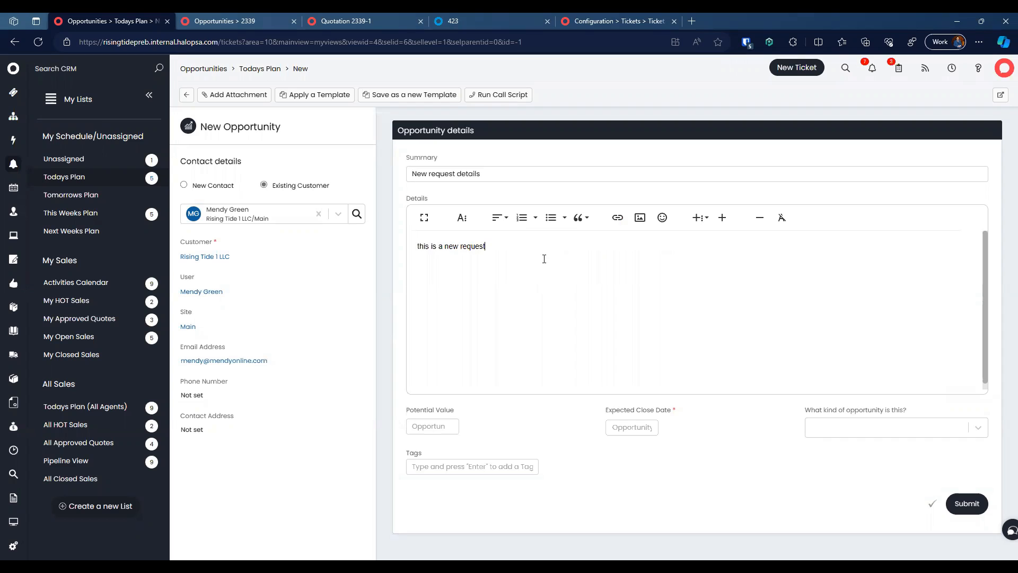
click(830, 435)
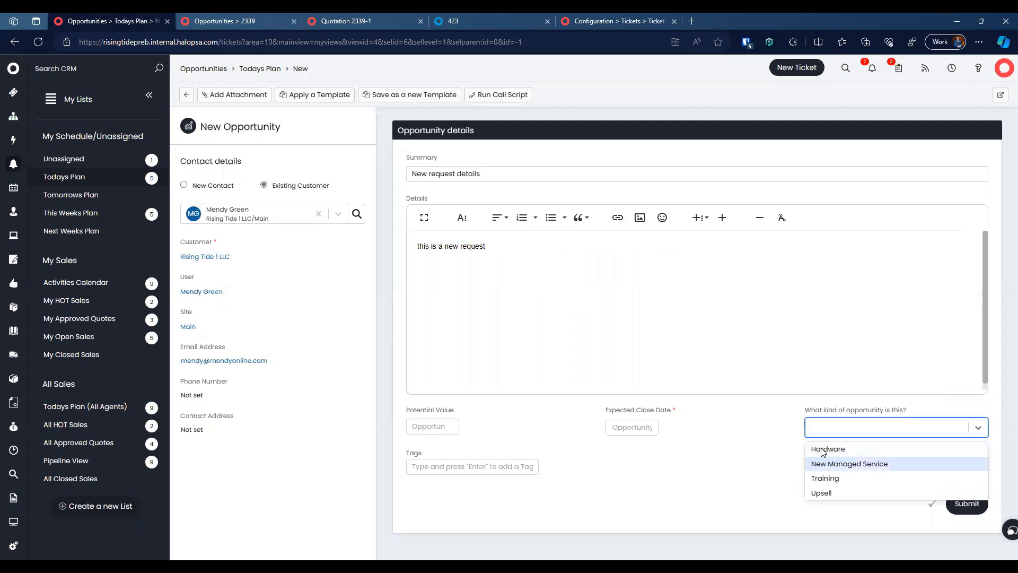
click(816, 447)
click(627, 427)
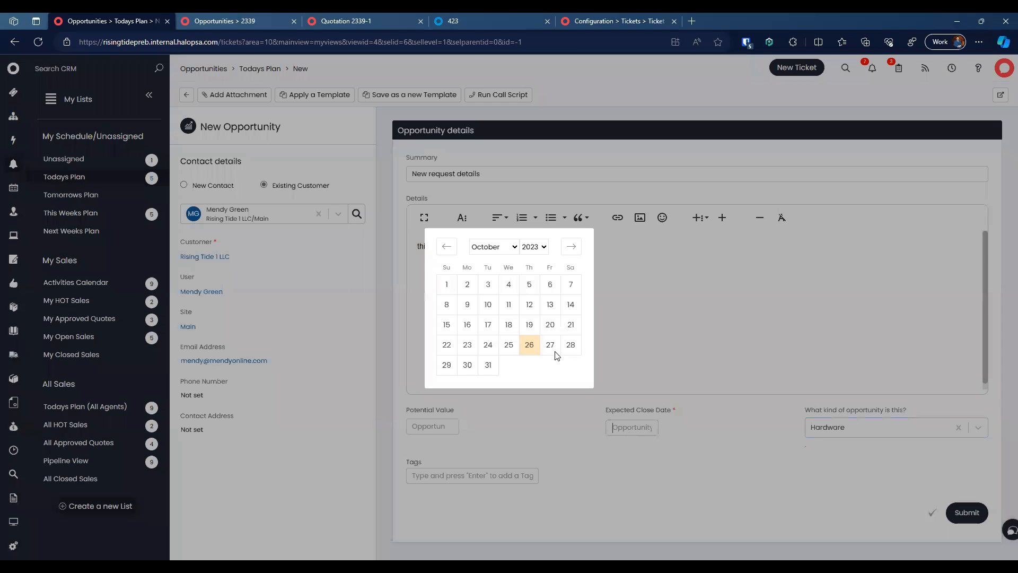
click(484, 364)
click(960, 513)
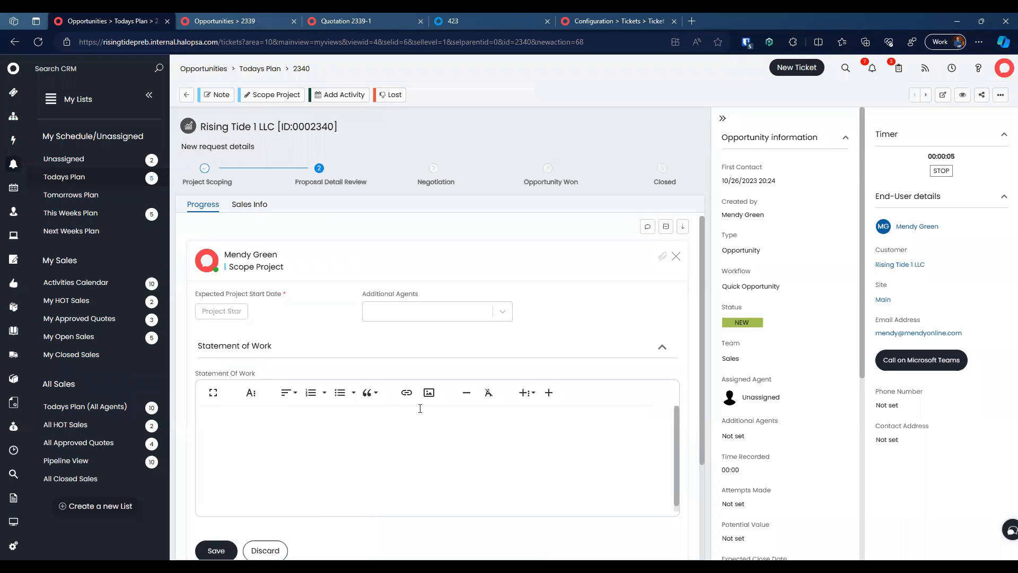
Step: Dismiss the canned text list and New Canned Text form, then return to opportunity 2339
click(526, 392)
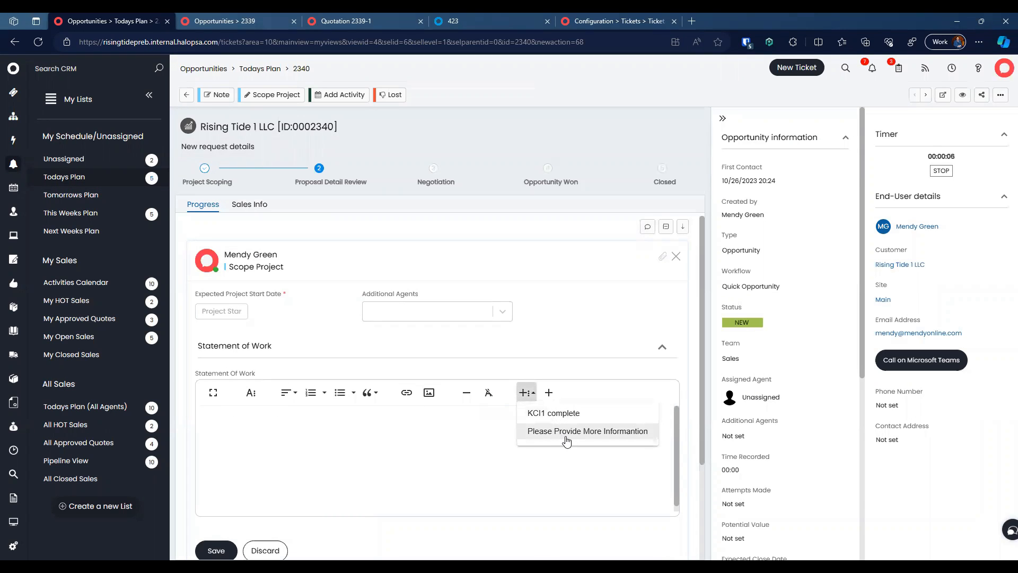
click(479, 435)
scroll(733, 406, down, 2)
scroll(733, 406, up, 2)
scroll(511, 468, down, 2)
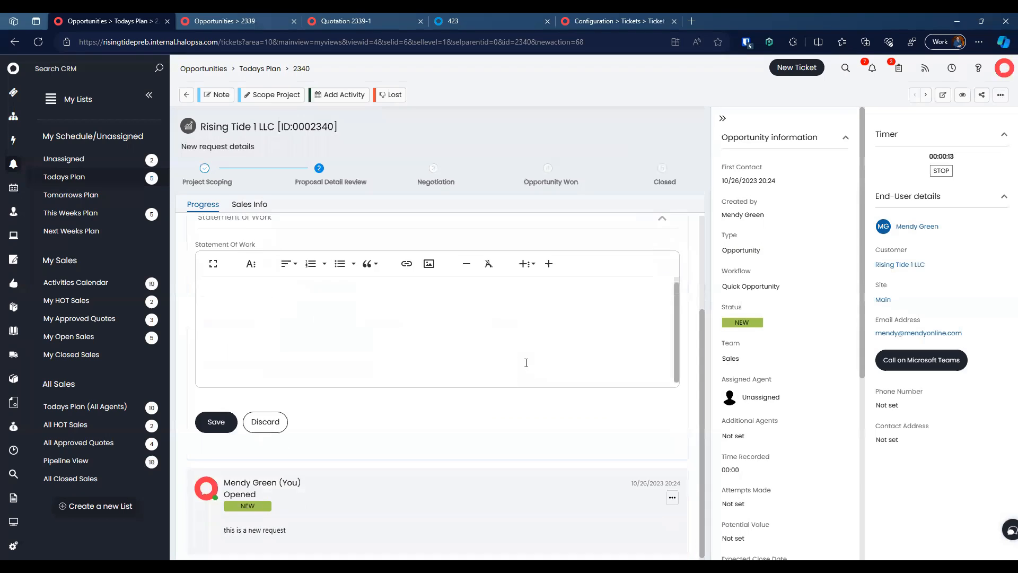
scroll(525, 363, up, 2)
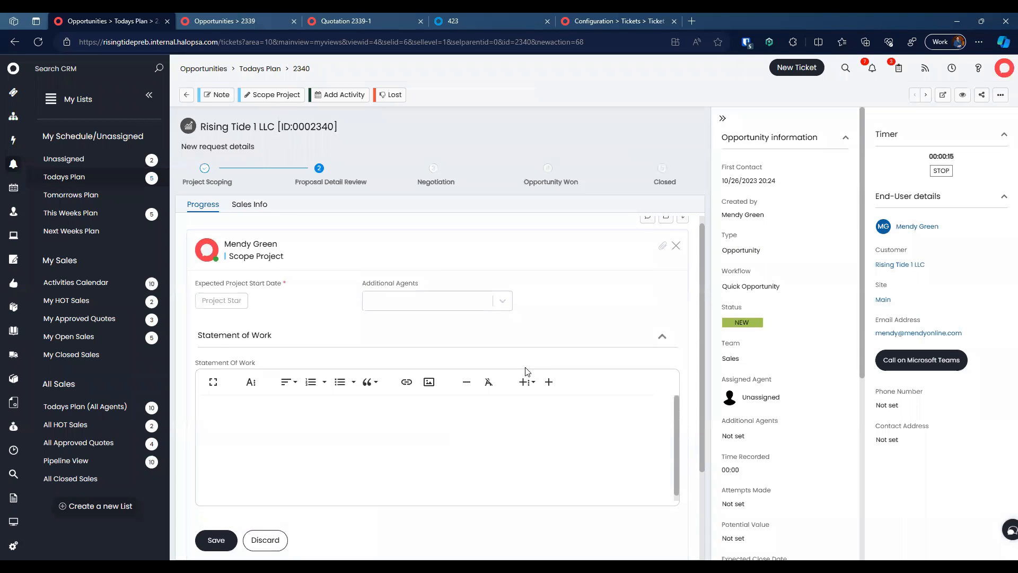
click(525, 382)
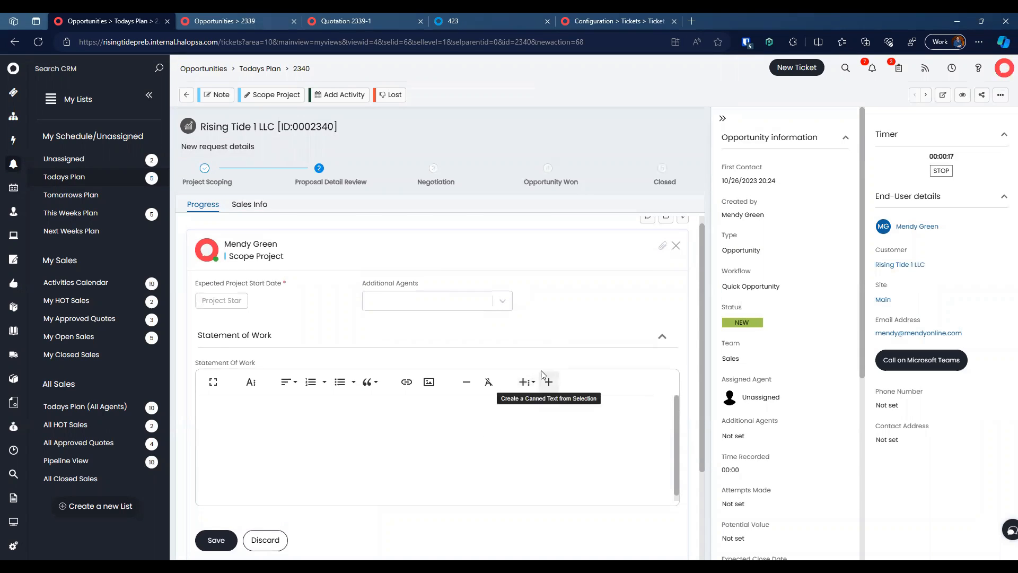
click(549, 382)
click(677, 95)
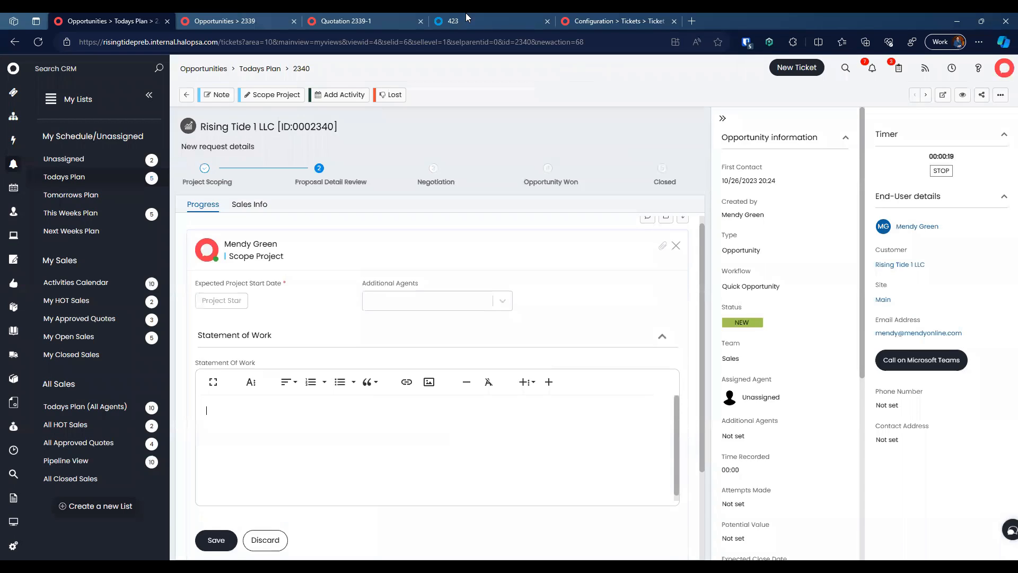
click(373, 19)
click(242, 19)
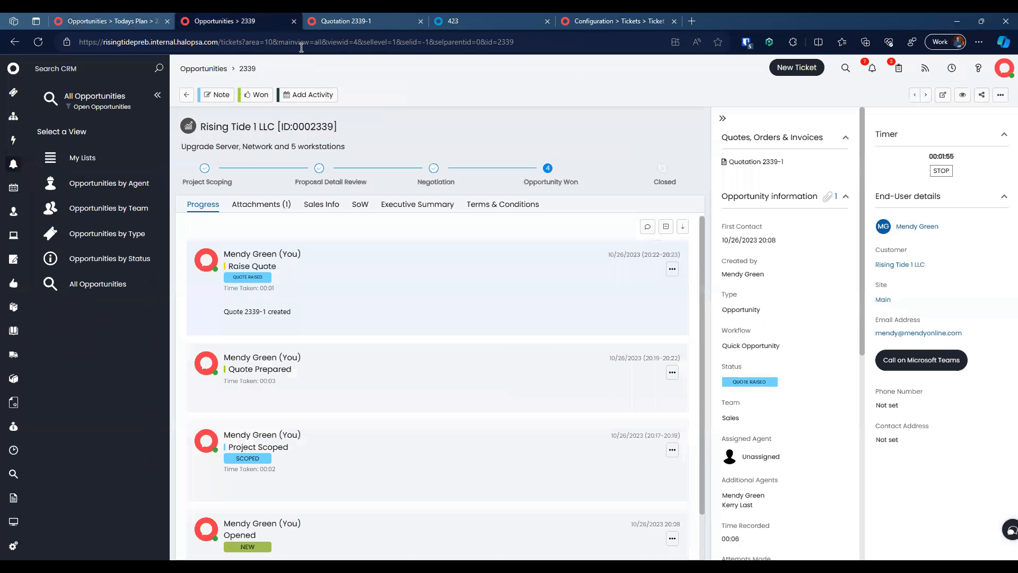
click(615, 20)
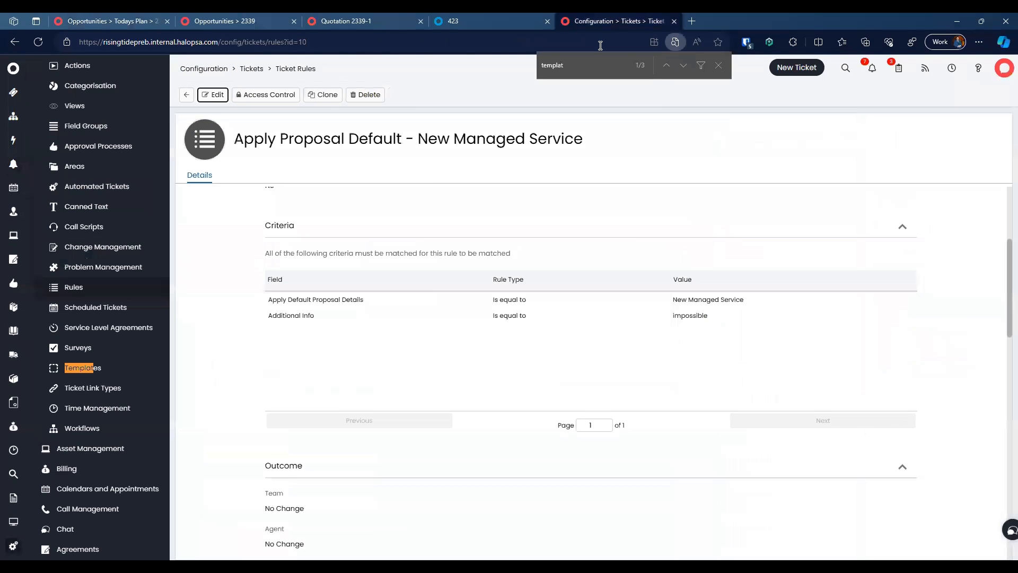
click(252, 70)
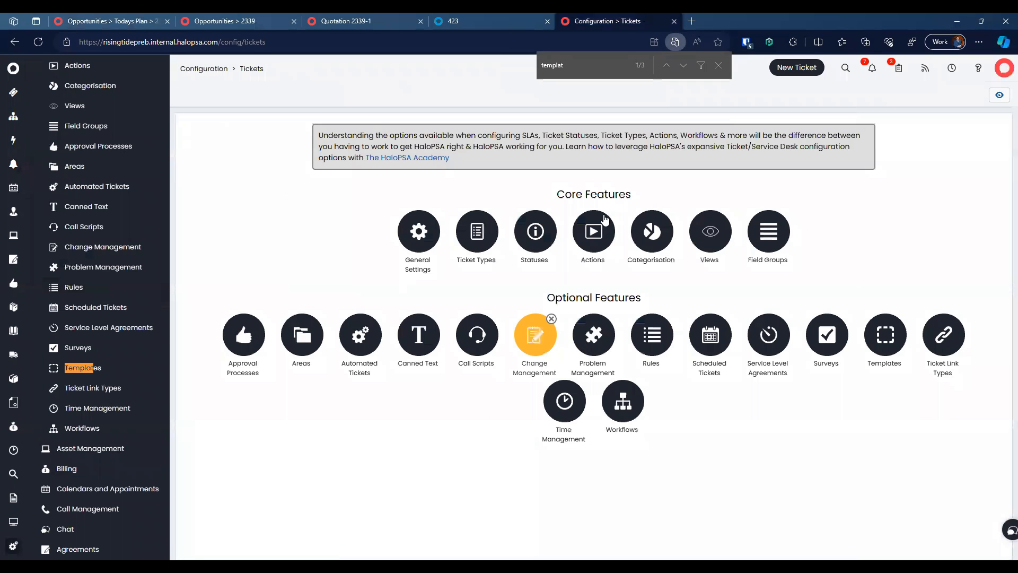
click(207, 70)
text(canned)
click(564, 216)
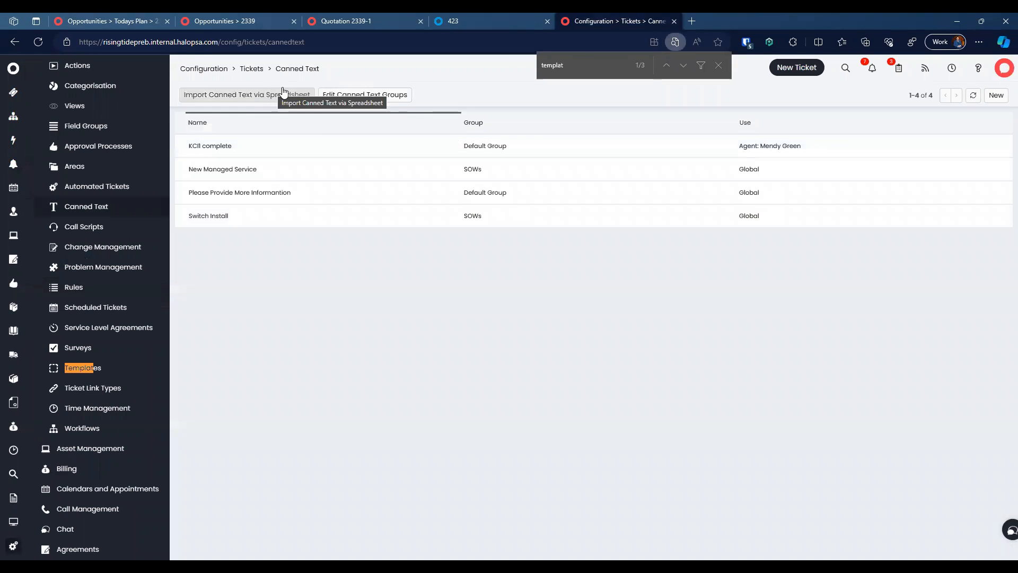
click(251, 69)
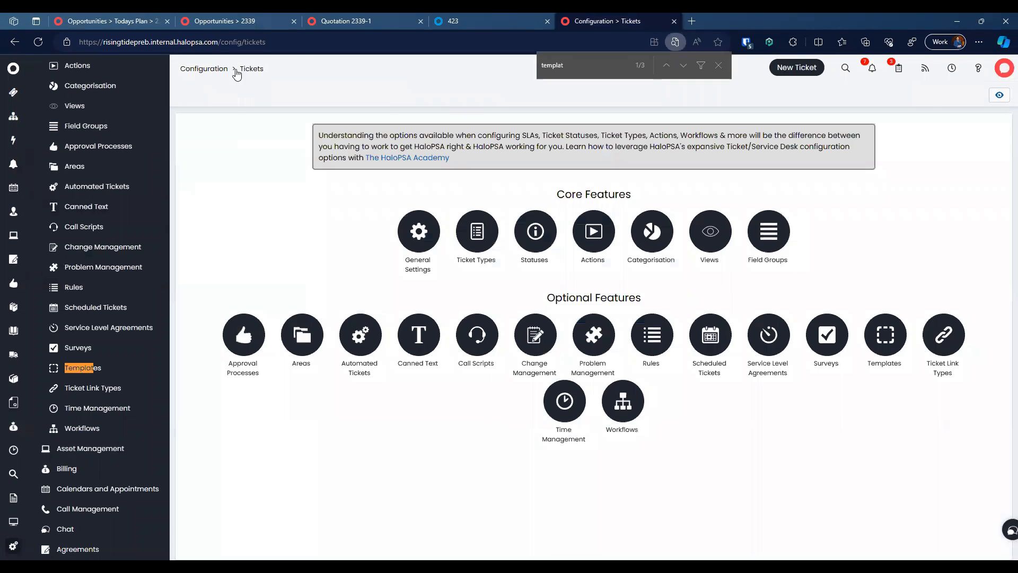
click(204, 69)
text(canned)
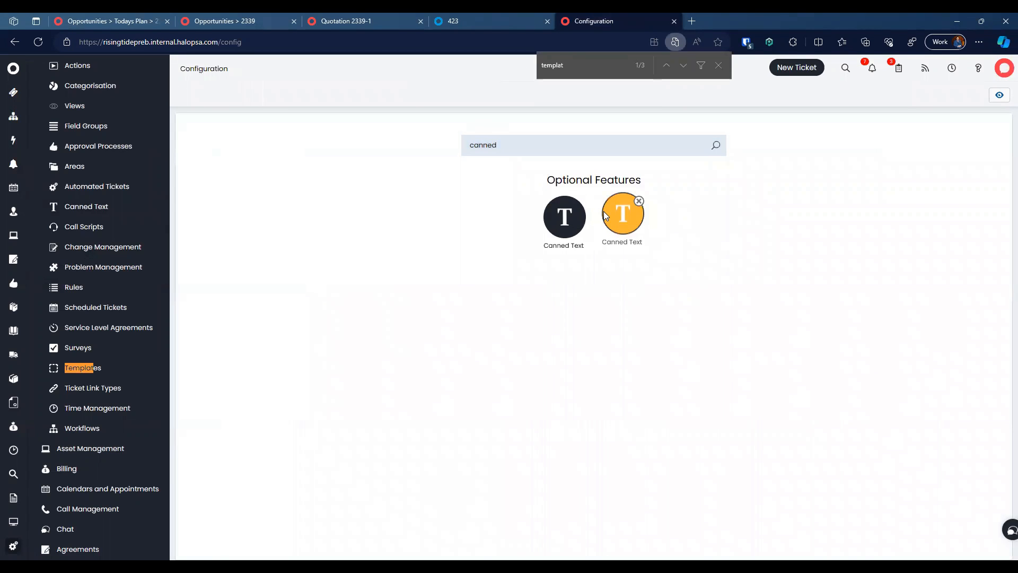
click(604, 212)
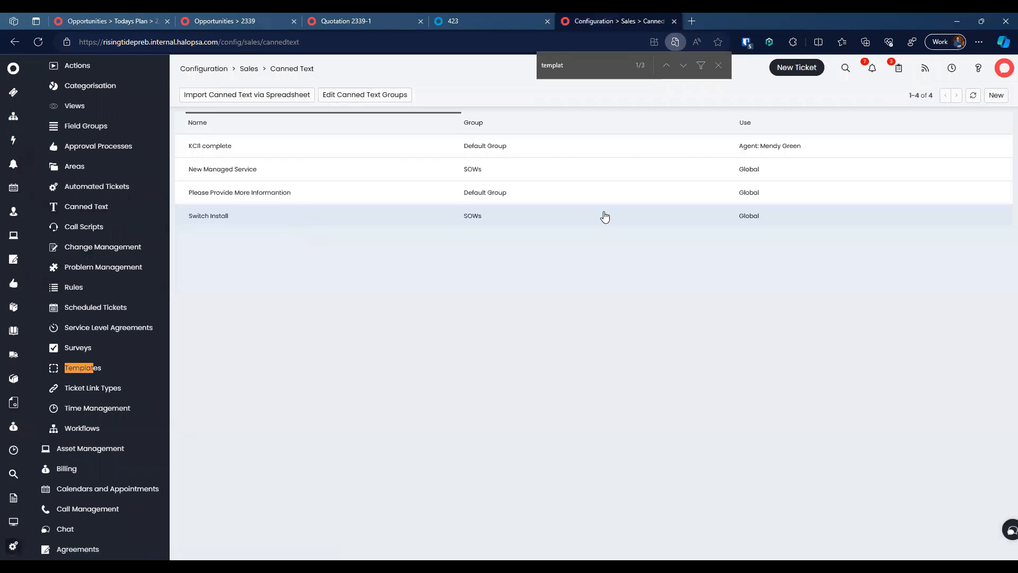
click(573, 220)
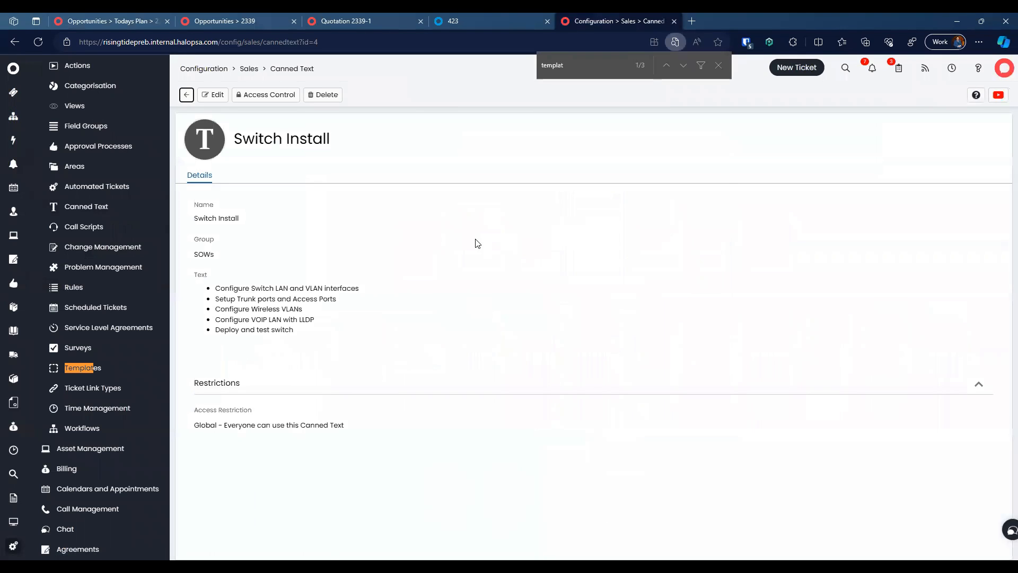
click(186, 95)
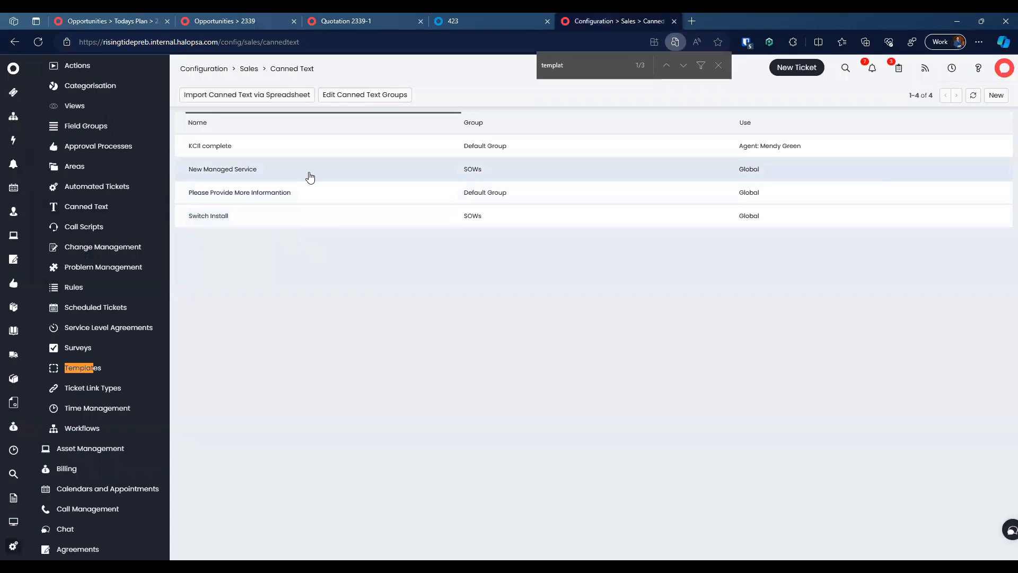
click(306, 173)
scroll(319, 295, down, 1)
scroll(319, 295, down, 2)
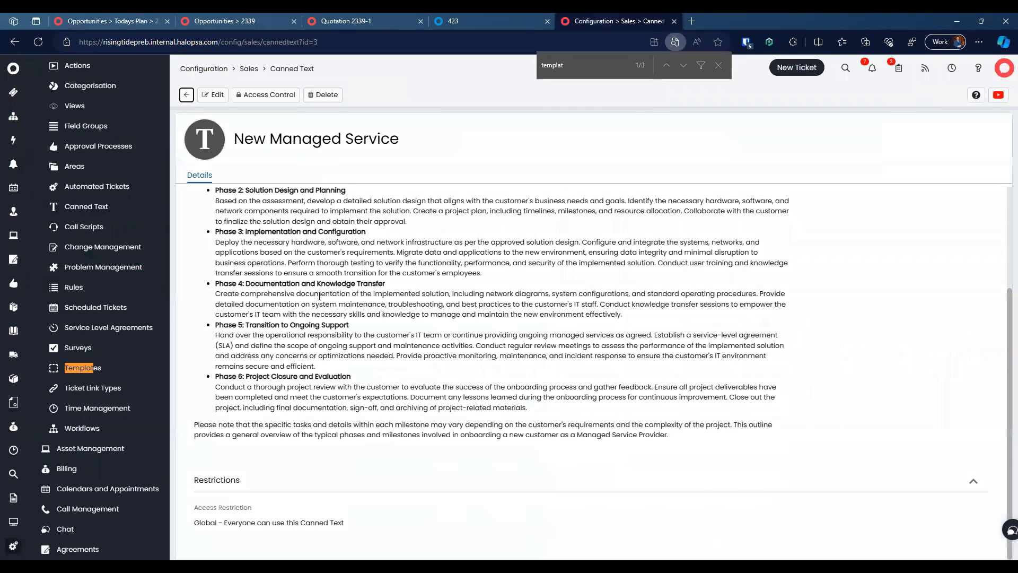
scroll(319, 295, up, 3)
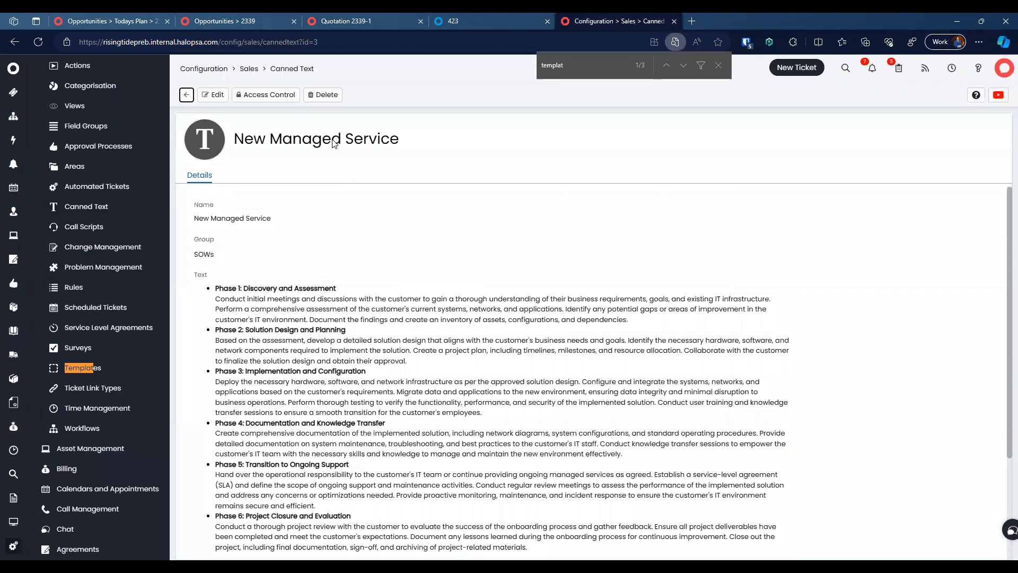
click(348, 21)
click(228, 21)
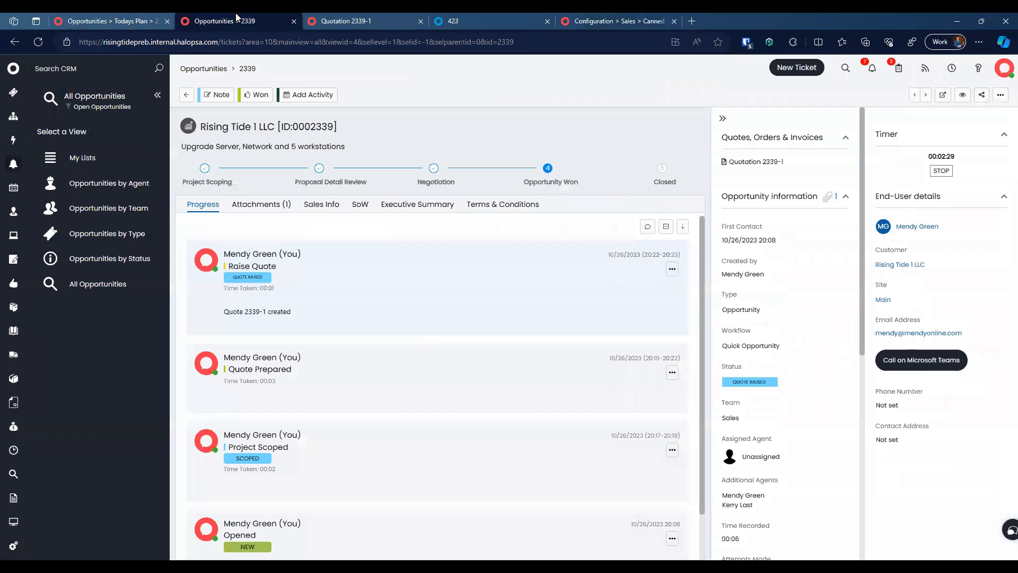
Step: Reload opportunity 2340 and insert the New Managed Service and Switch Install SOW texts
click(41, 41)
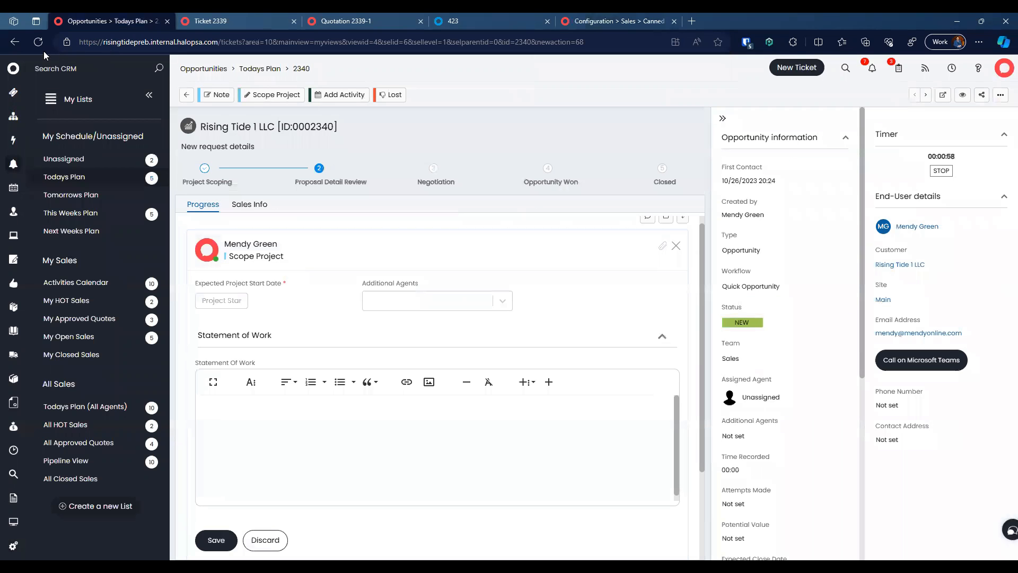
click(38, 42)
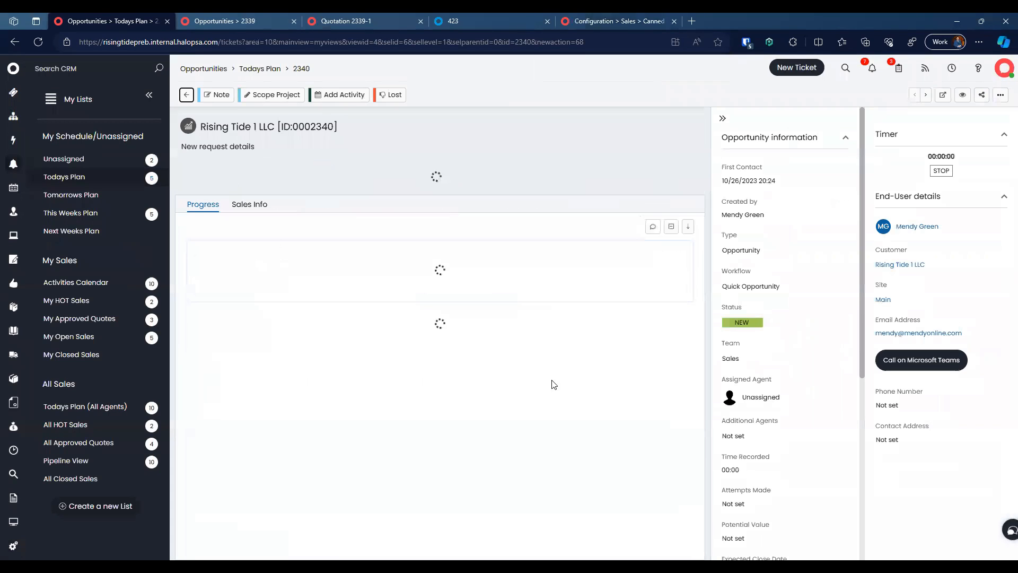
click(526, 392)
click(548, 442)
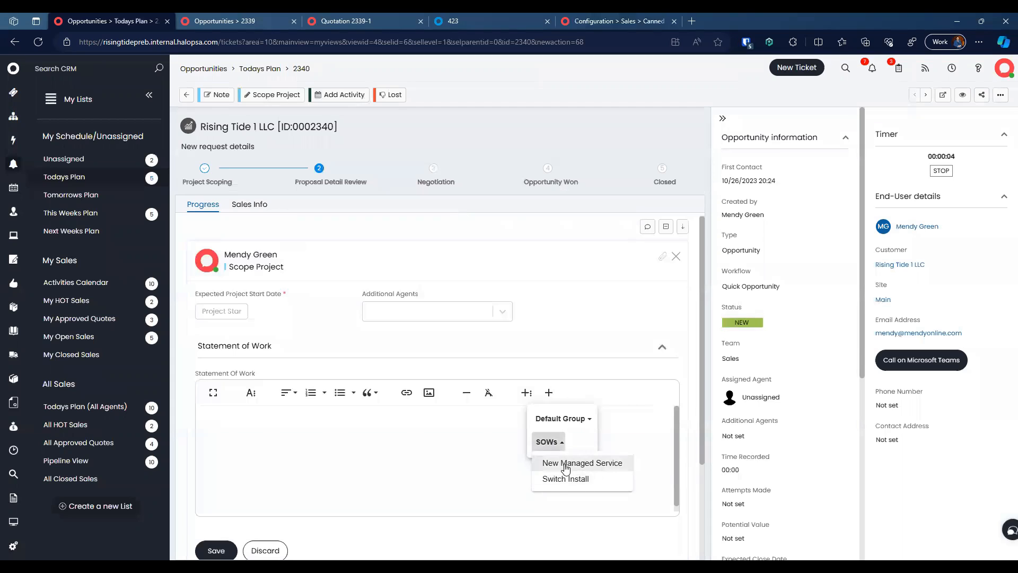
click(572, 469)
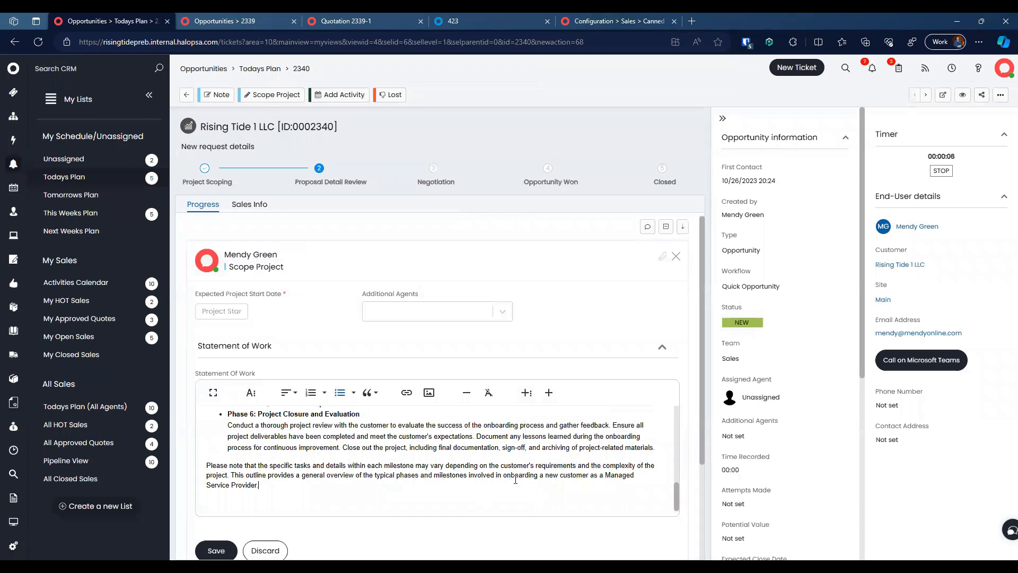
click(526, 392)
click(547, 441)
click(551, 477)
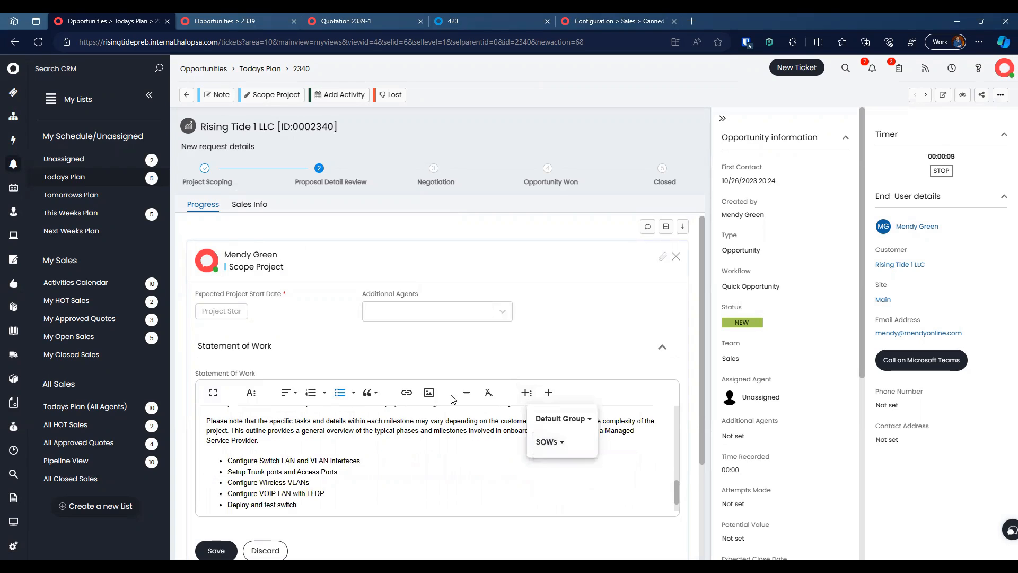
Step: Add two additional agents to the project scope
click(443, 317)
click(411, 305)
click(413, 306)
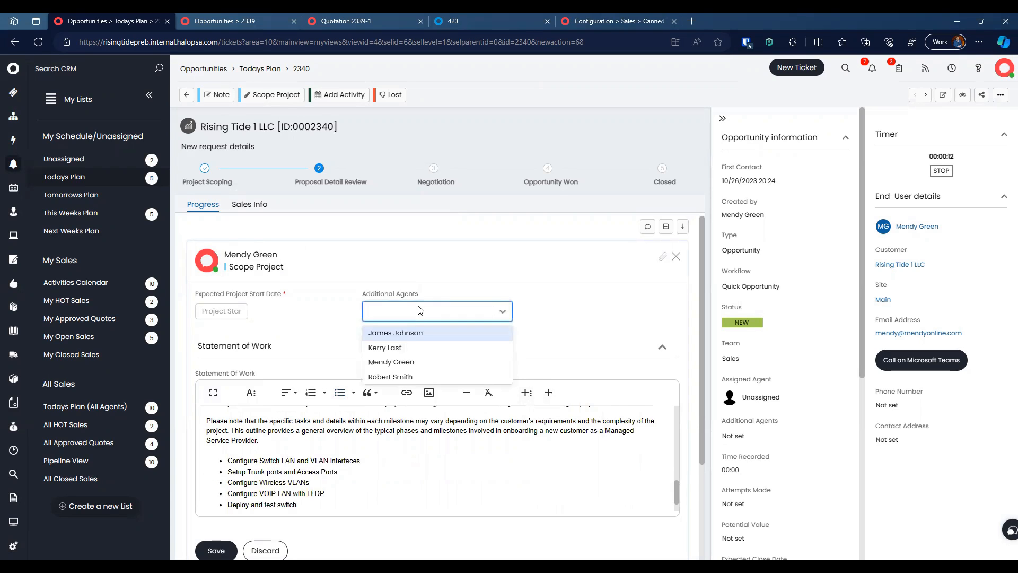
click(433, 348)
click(434, 350)
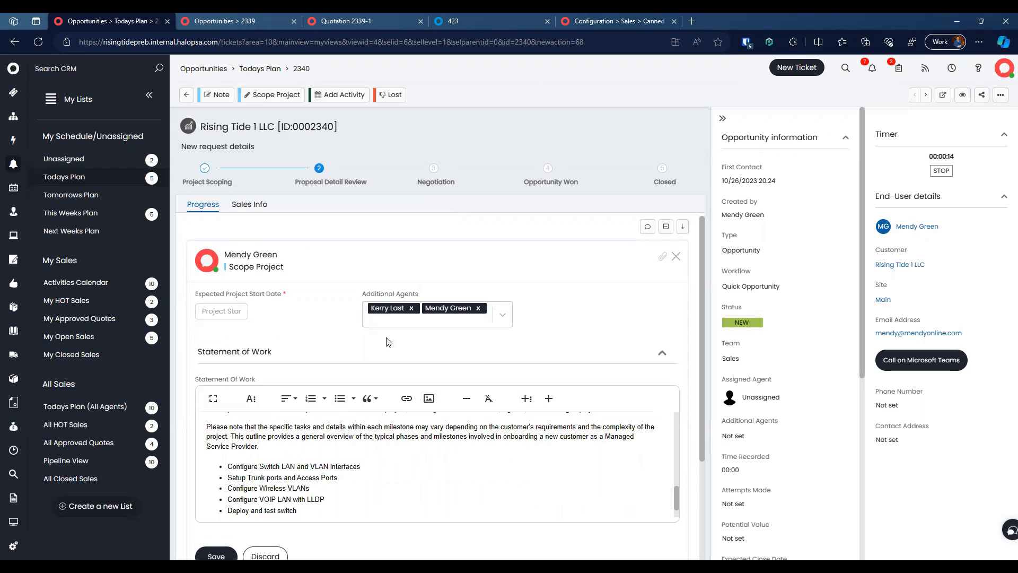
Step: Set the project start date to 11/1/2023 and save the scoping details
click(225, 313)
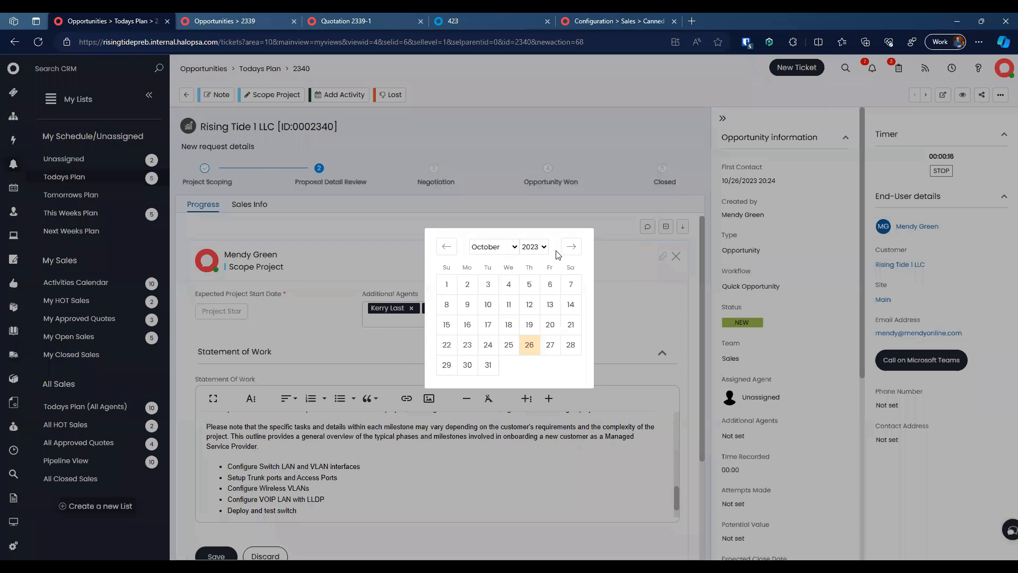
click(571, 247)
click(508, 283)
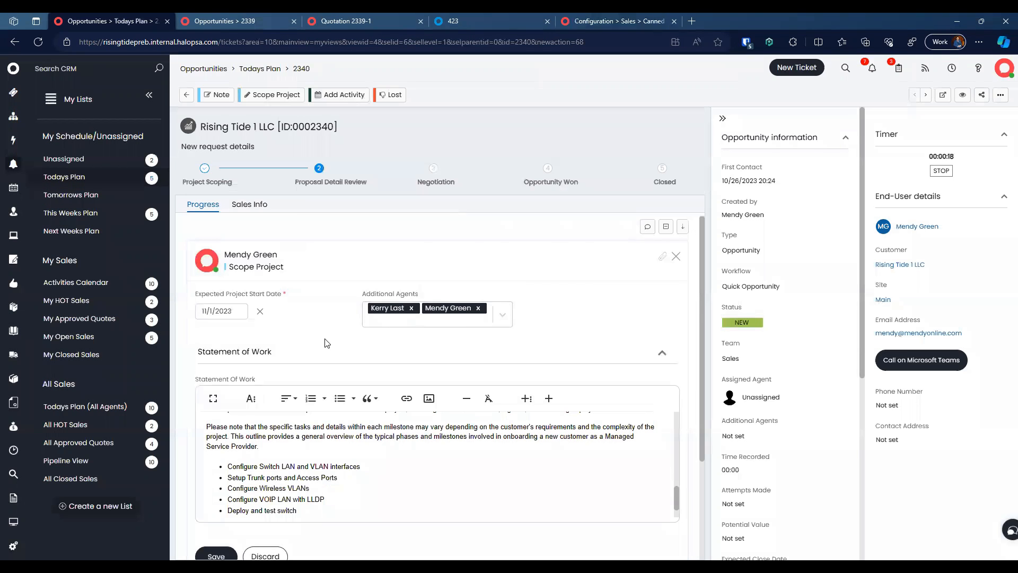
scroll(325, 339, down, 3)
click(216, 420)
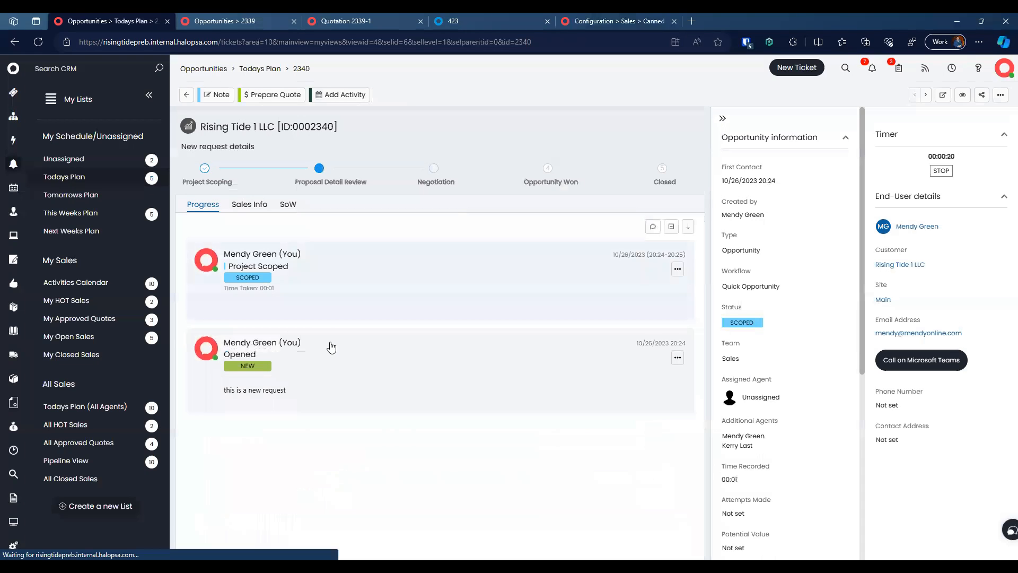
click(289, 205)
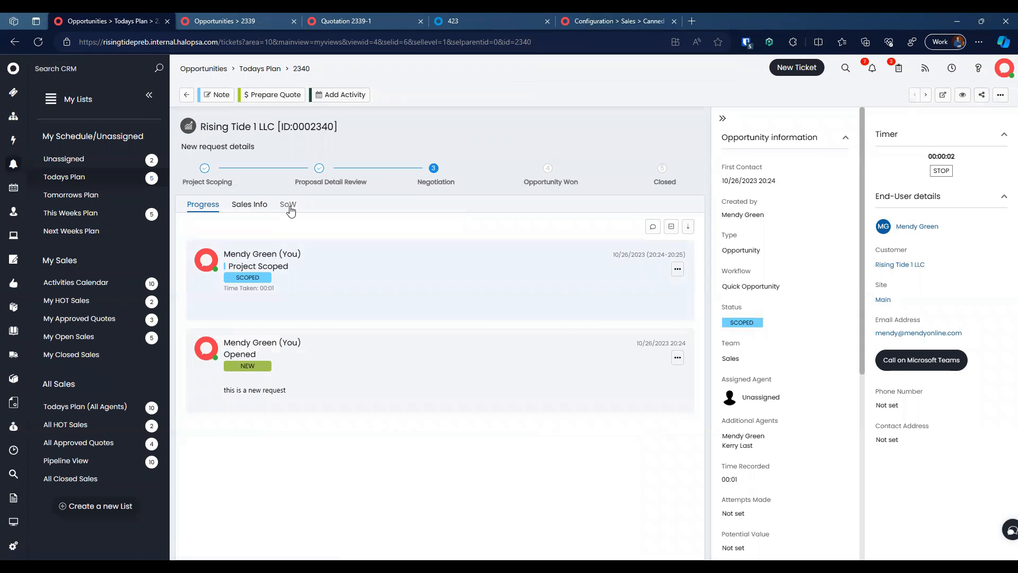
scroll(249, 468, down, 5)
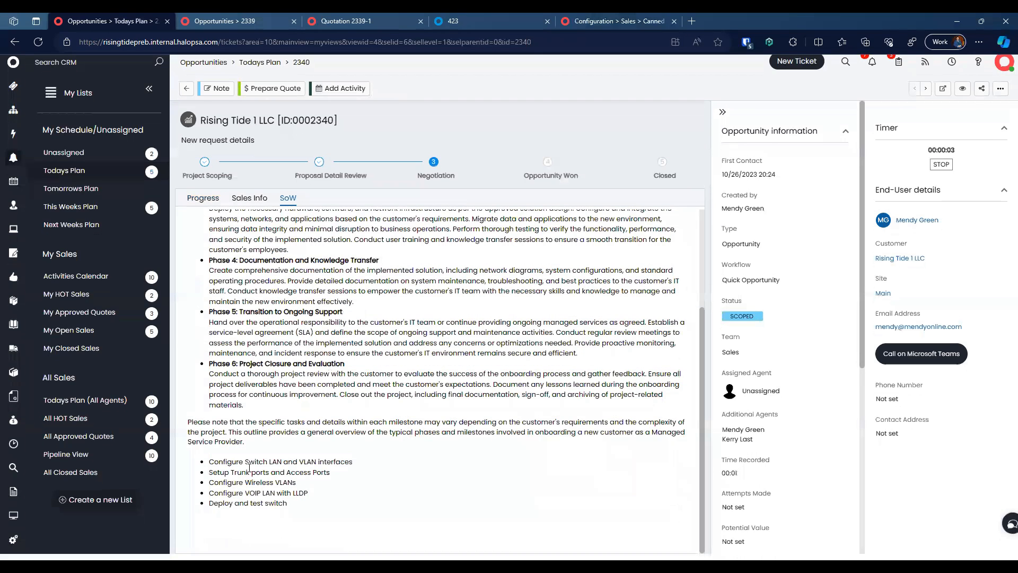
scroll(291, 436, up, 1)
scroll(293, 435, down, 1)
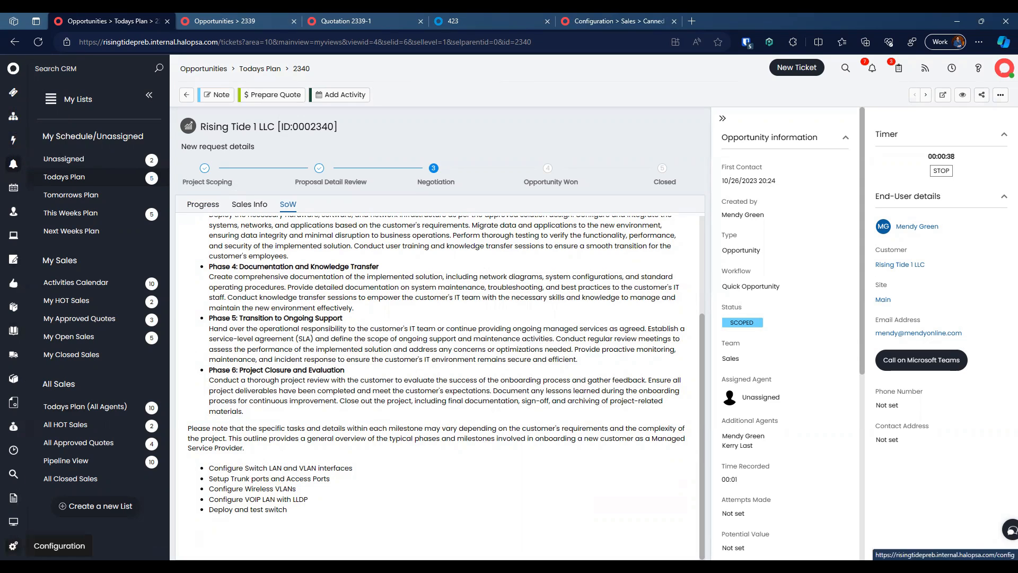
Step: Find the Sales general settings via 'sales' search and untick 'Hide the default opportunity Ticket area'
click(13, 545)
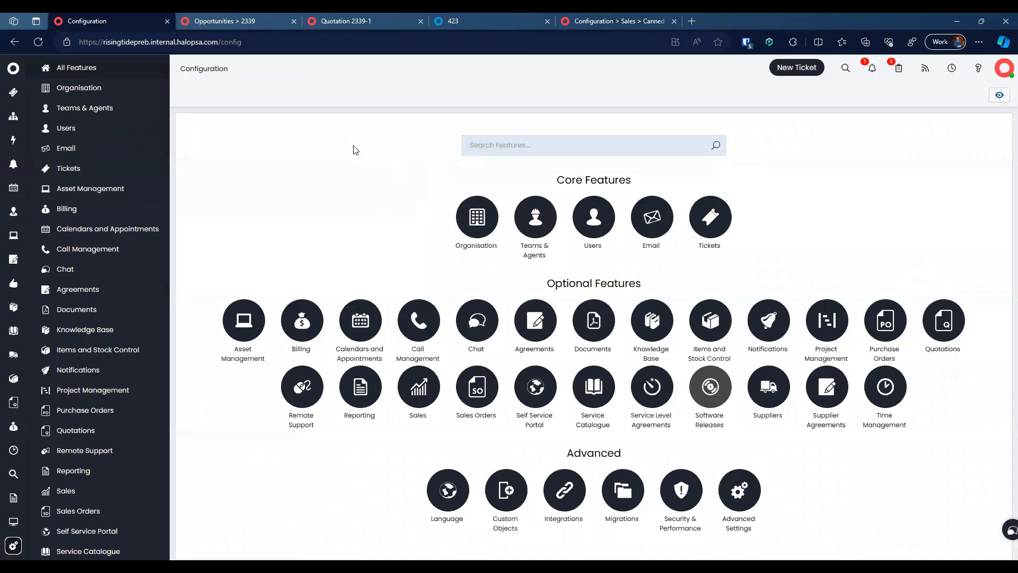
text(sales)
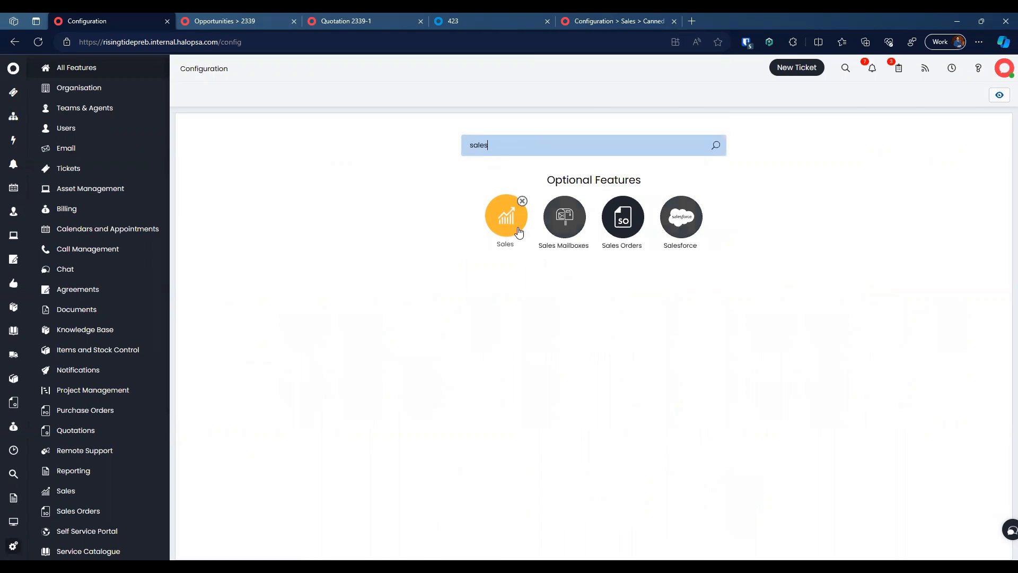
key(Return)
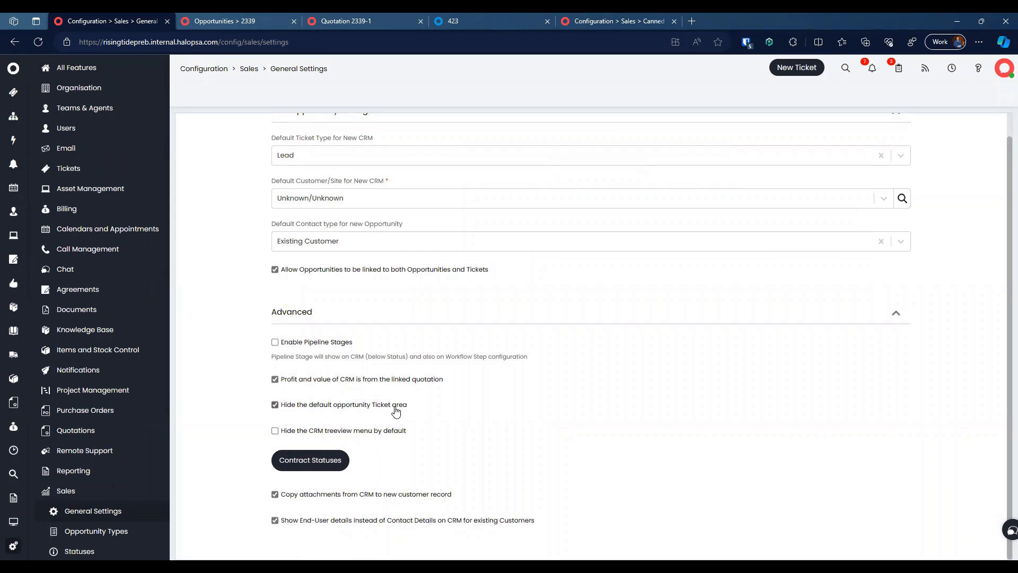
click(372, 405)
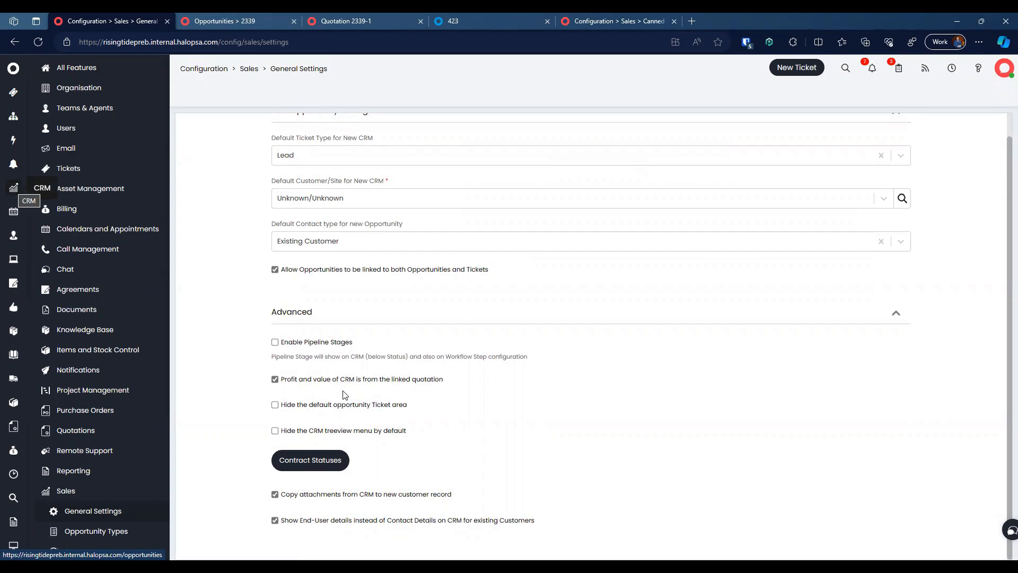
click(314, 406)
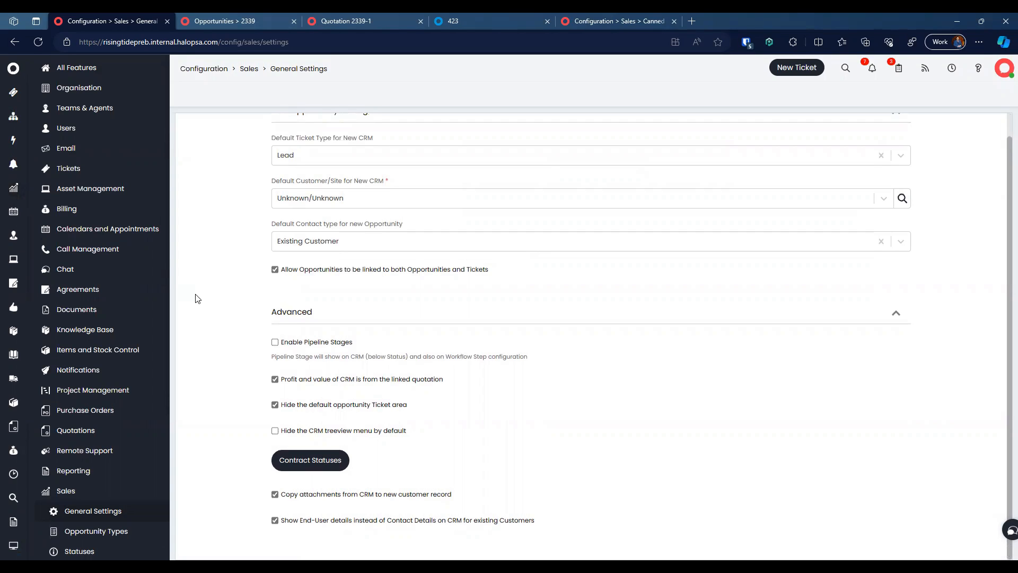
click(275, 404)
scroll(305, 273, up, 1)
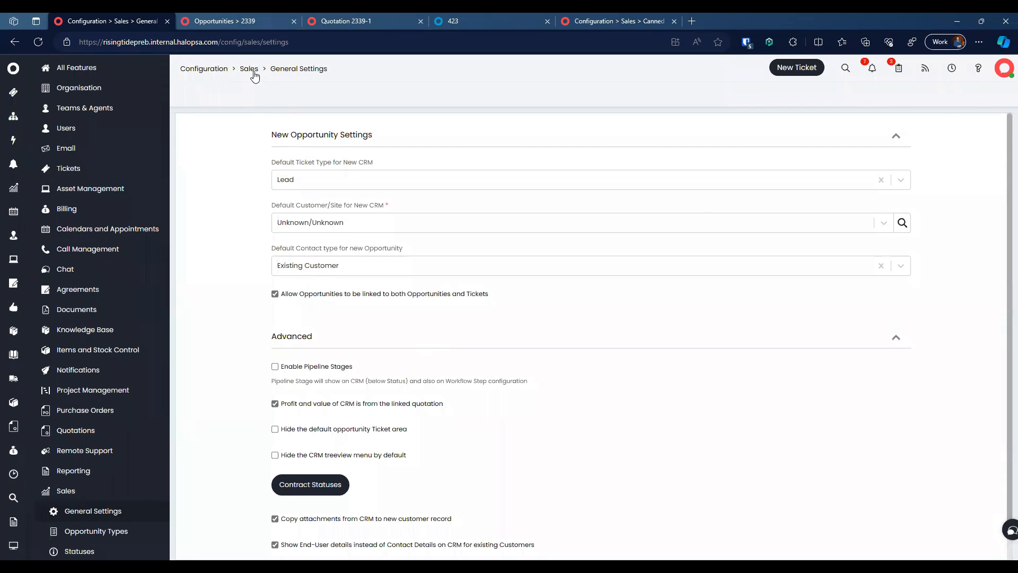
click(212, 68)
Step: Search 'area' and inspect the Sales ticket area, keeping CRM as its use without saving
text(area)
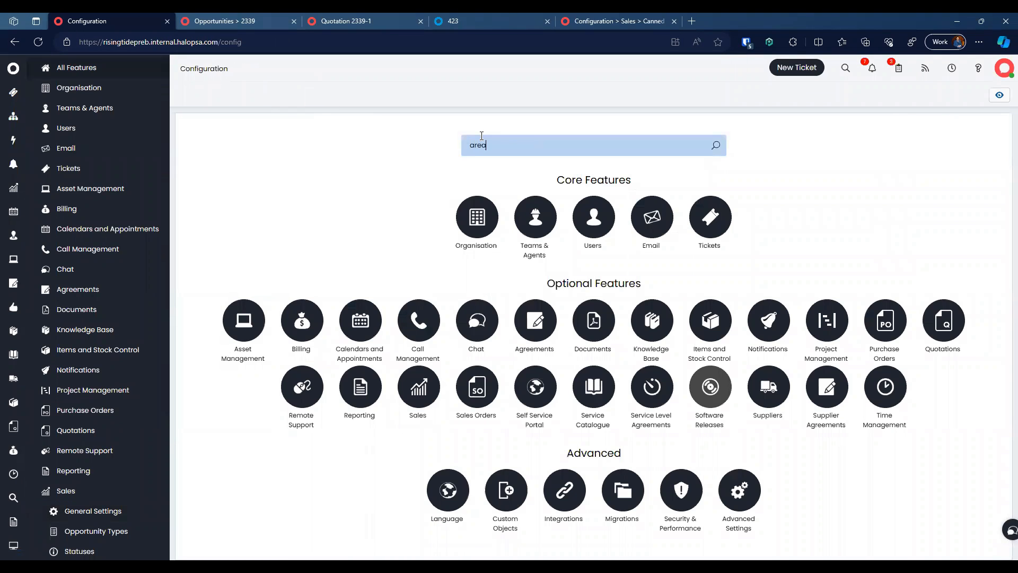
click(592, 230)
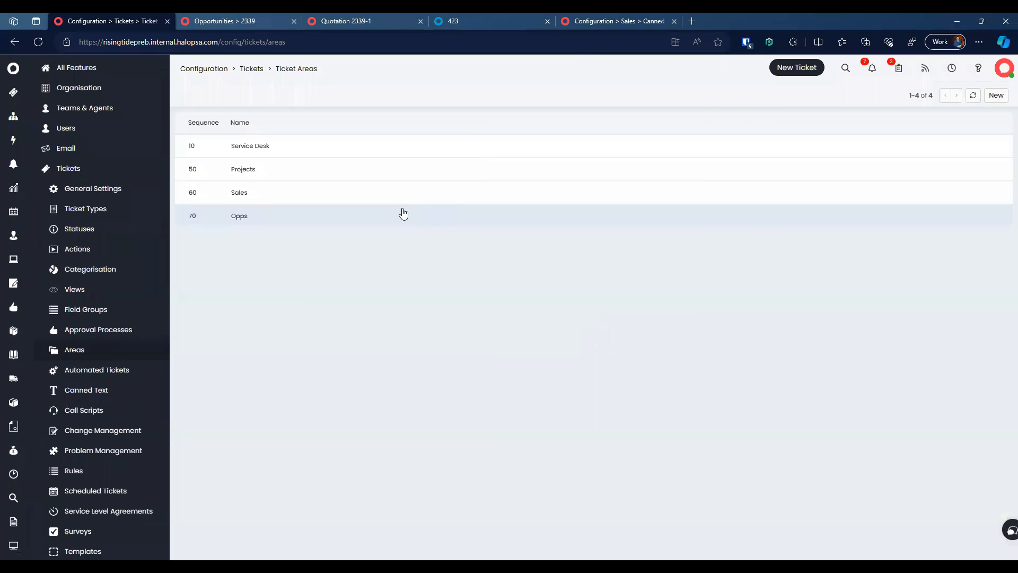
click(297, 196)
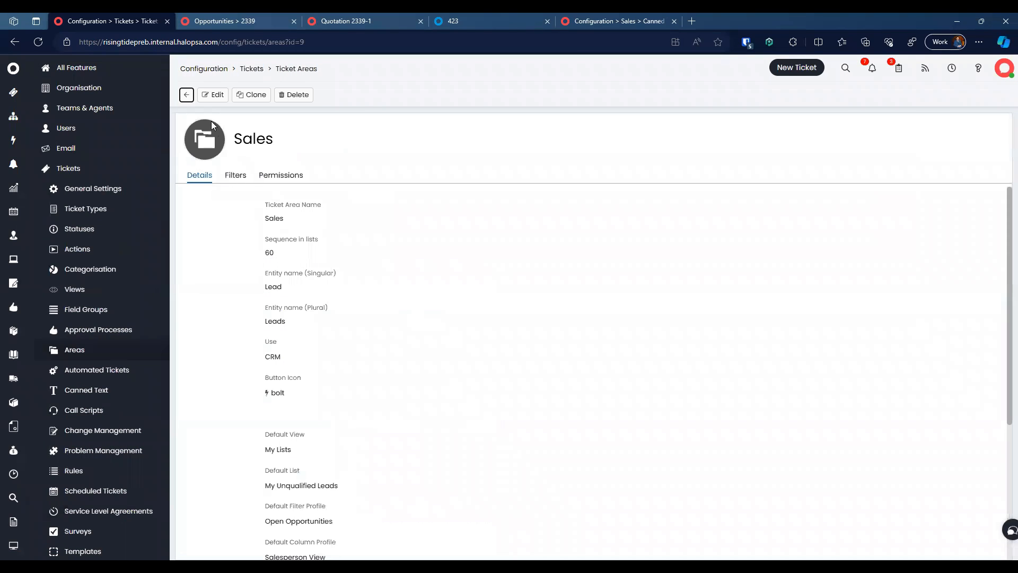
click(212, 94)
click(287, 391)
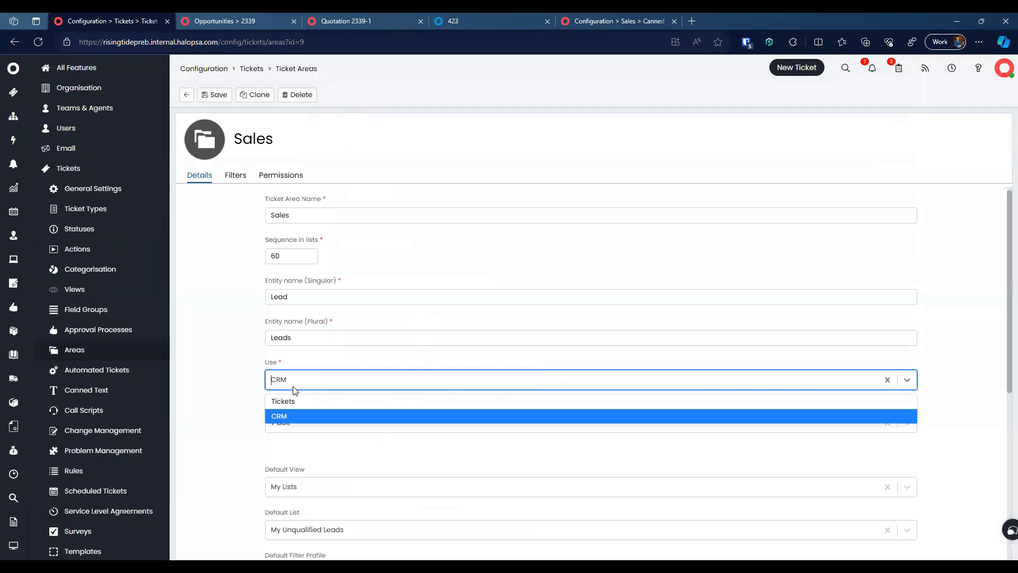
click(237, 402)
scroll(246, 433, down, 3)
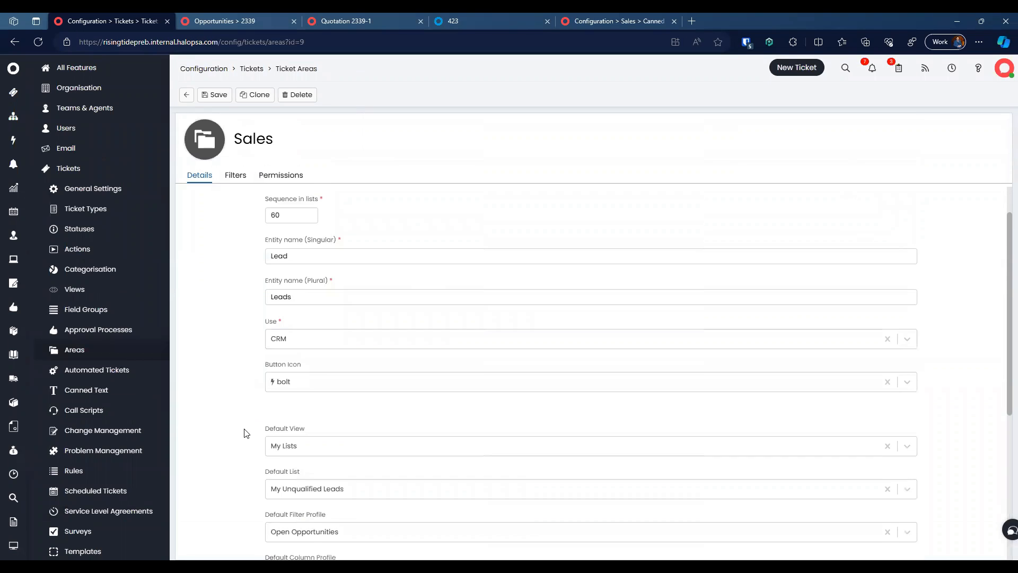
scroll(246, 433, down, 1)
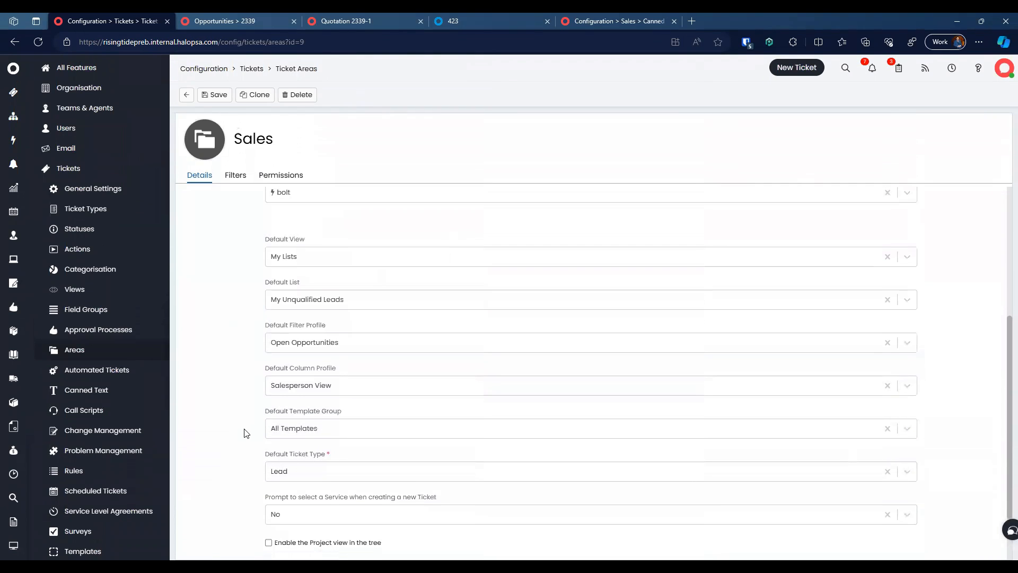
drag(265, 453, 362, 471)
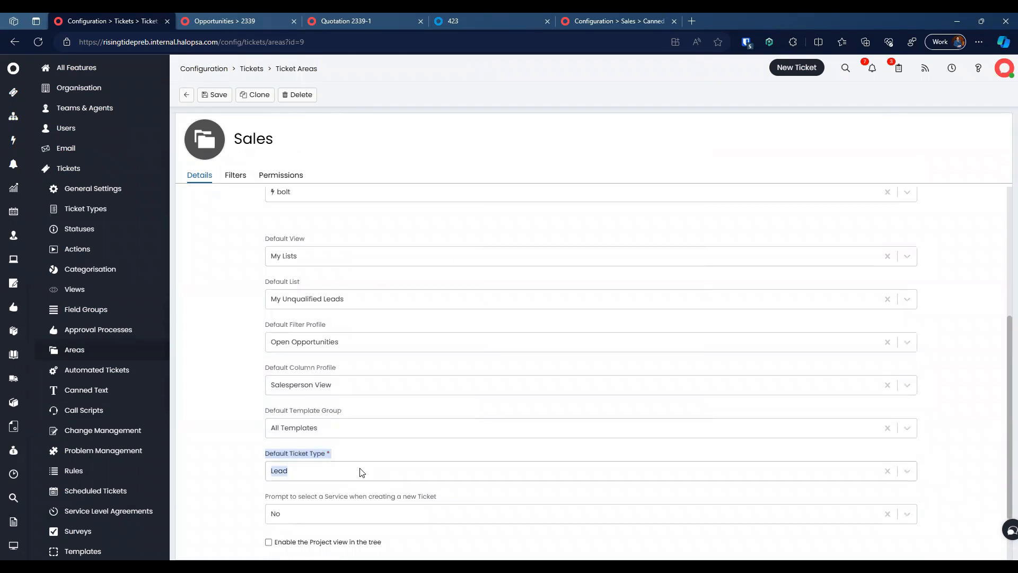
click(241, 418)
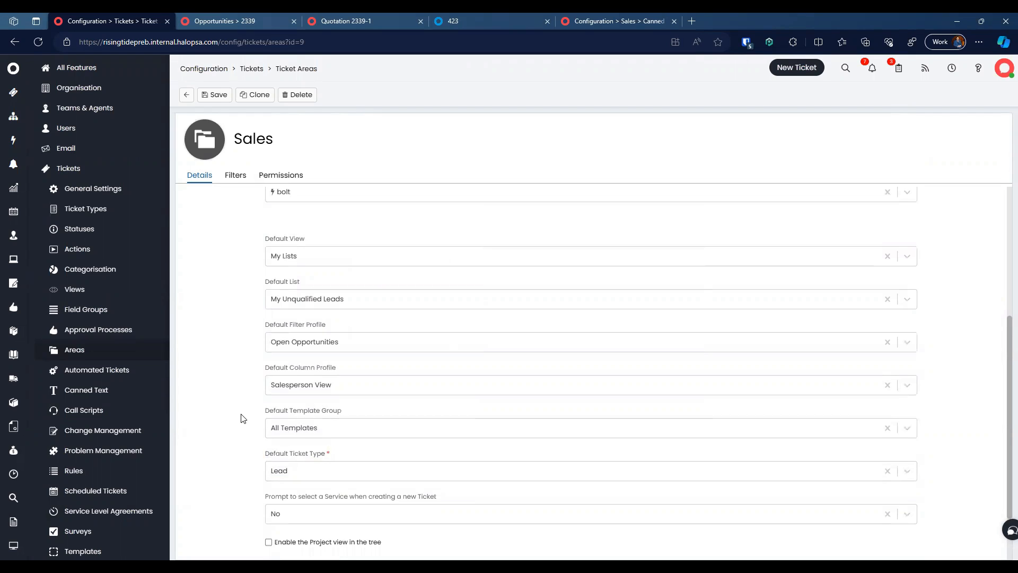
click(186, 95)
Step: Check the Opps area's default ticket type is Opportunity, then return to Tickets configuration
click(264, 216)
scroll(251, 399, down, 3)
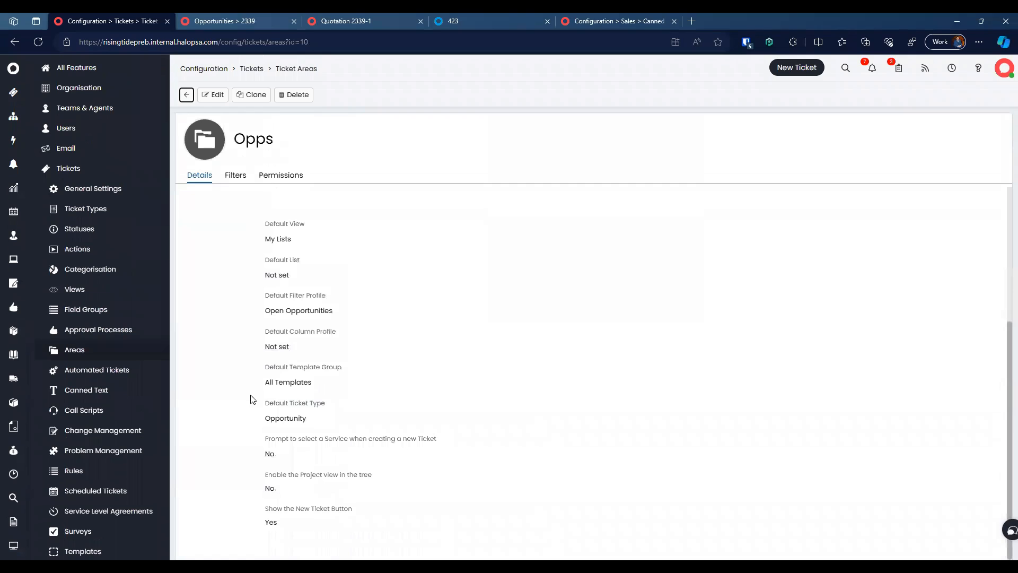
drag(263, 406, 337, 419)
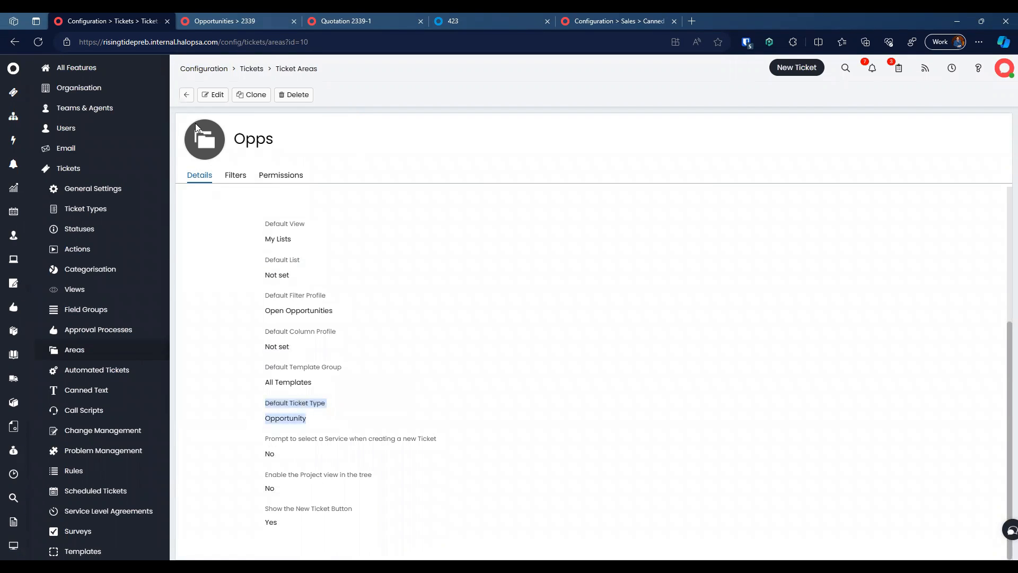
click(186, 96)
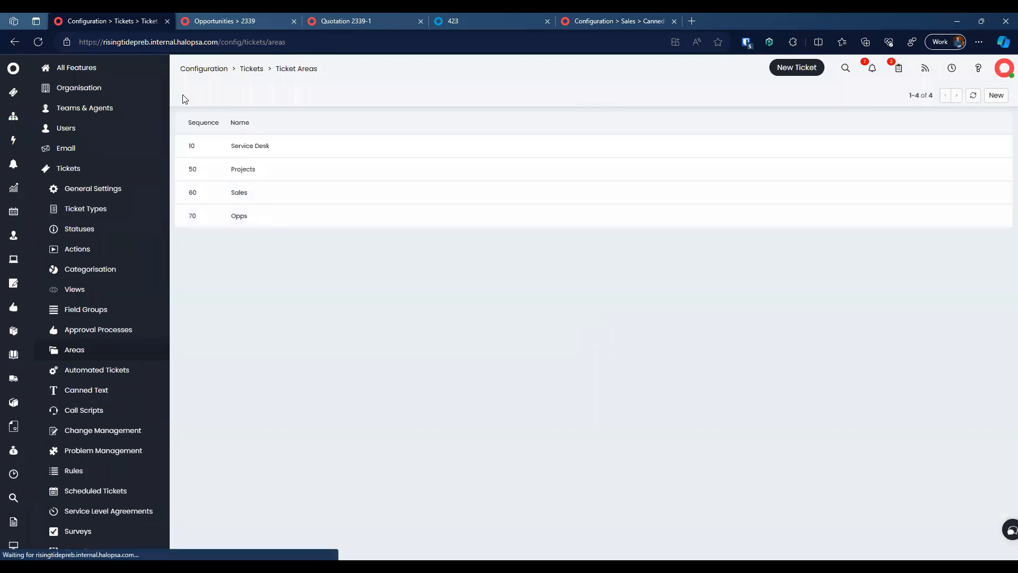
click(243, 69)
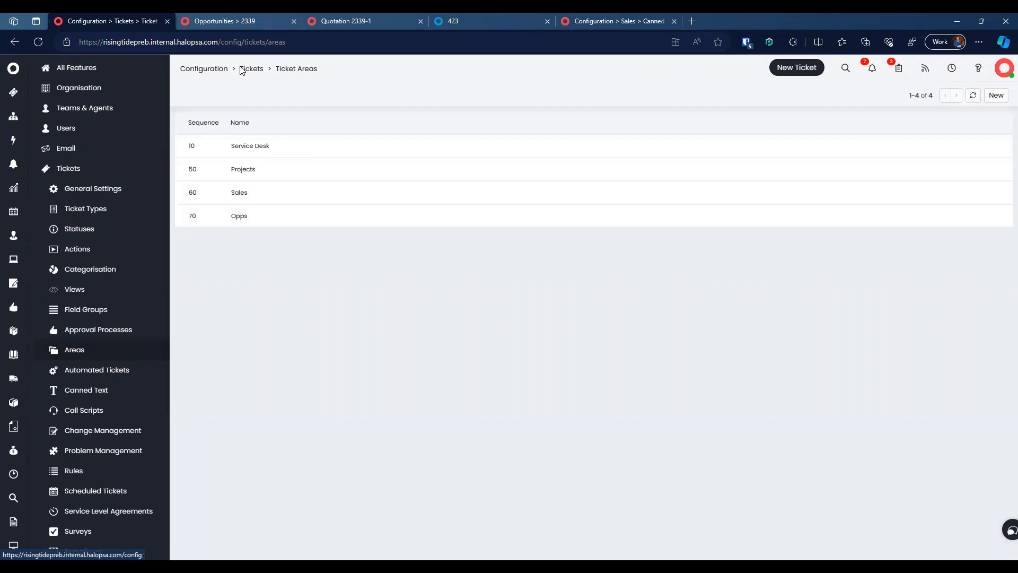
Step: Review 'Allow Agents to choose Ticket Type' in tickets general settings, then start a new ticket
click(402, 234)
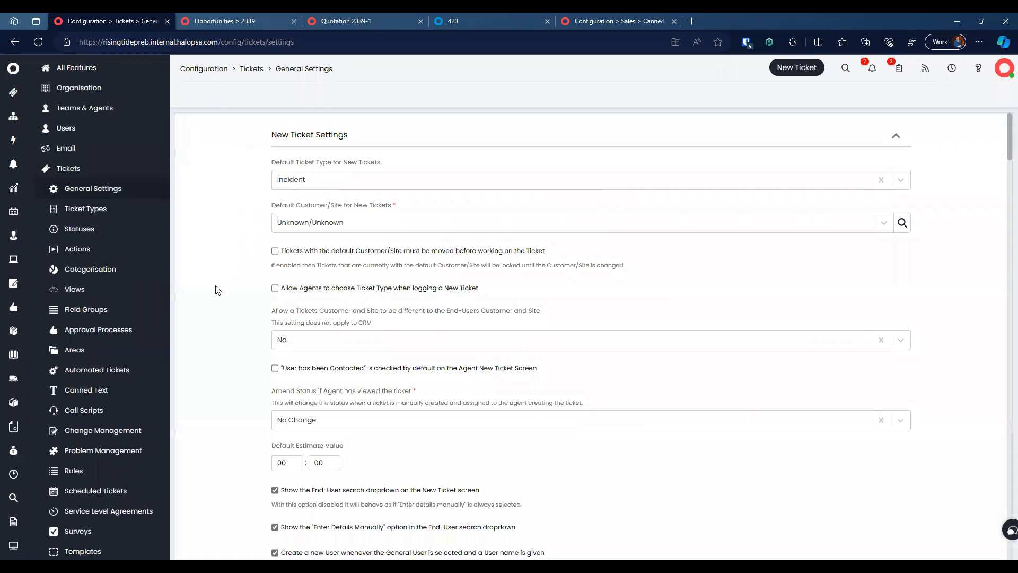
scroll(208, 306, down, 1)
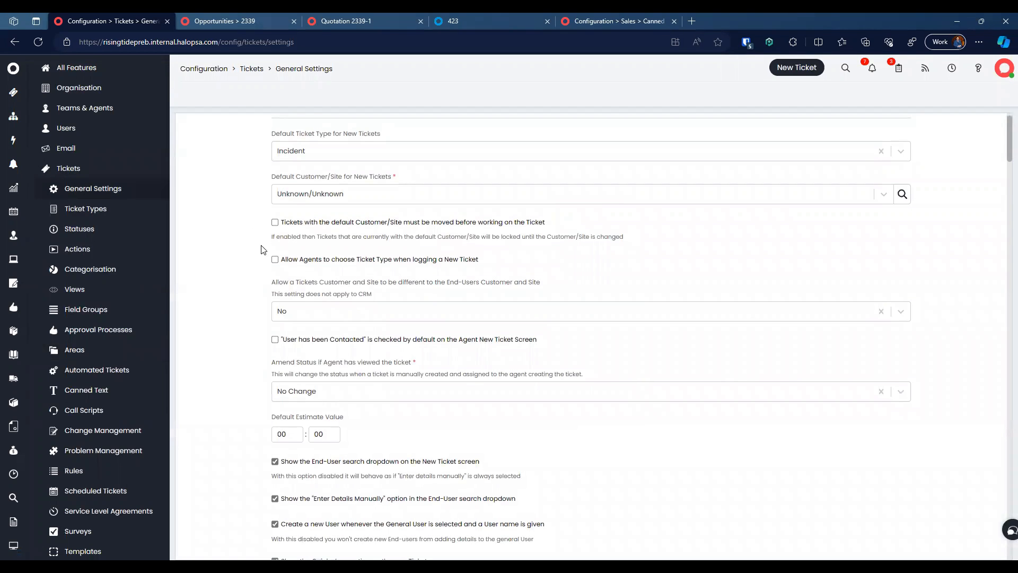
drag(313, 254, 498, 262)
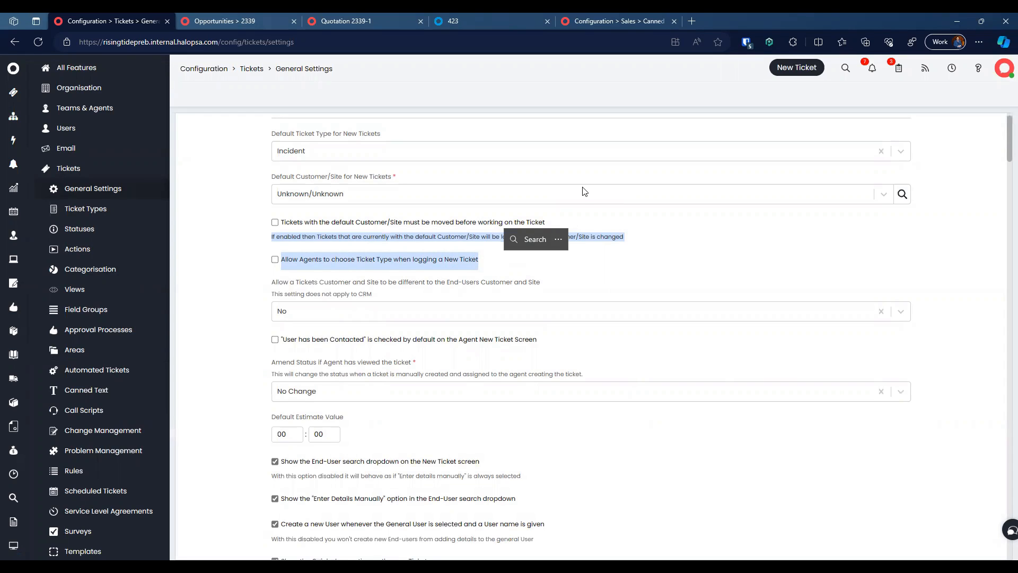
click(790, 65)
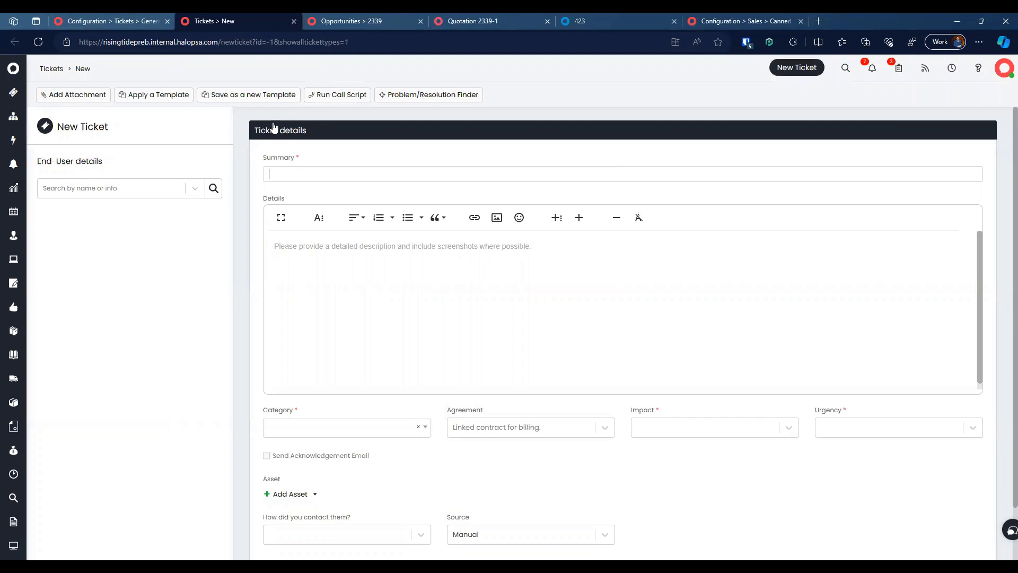
Step: Switch back to the Tickets General Settings browser tab
click(128, 21)
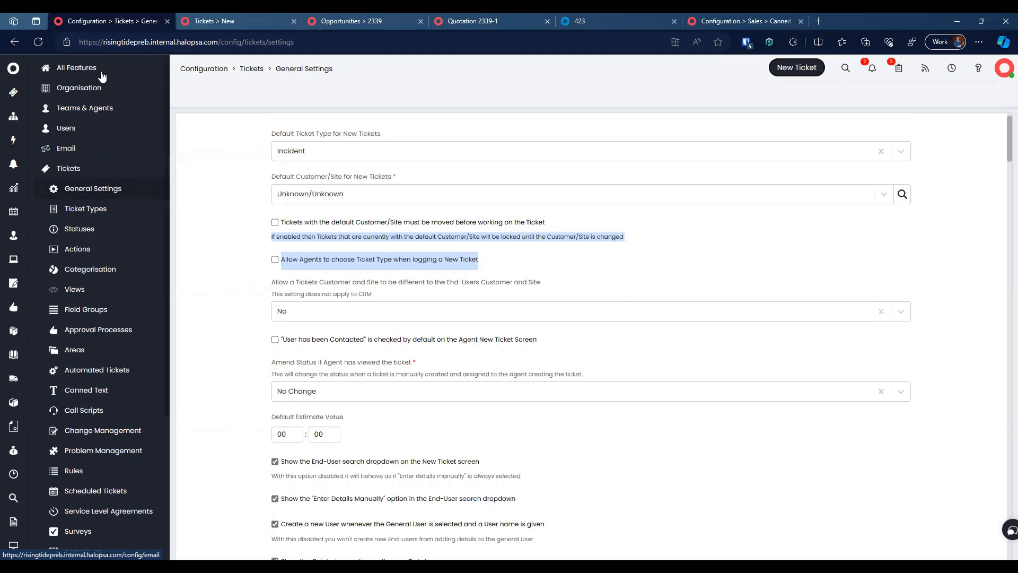
Step: Go from the Opportunity Types settings up to the Sales general settings page
click(479, 142)
text(oppor)
click(594, 226)
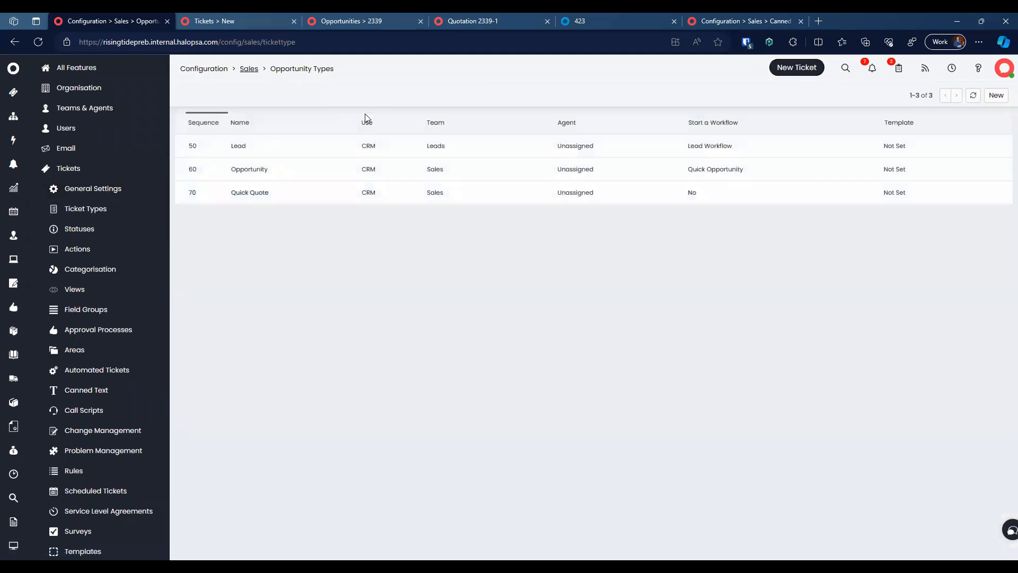
click(248, 69)
click(447, 220)
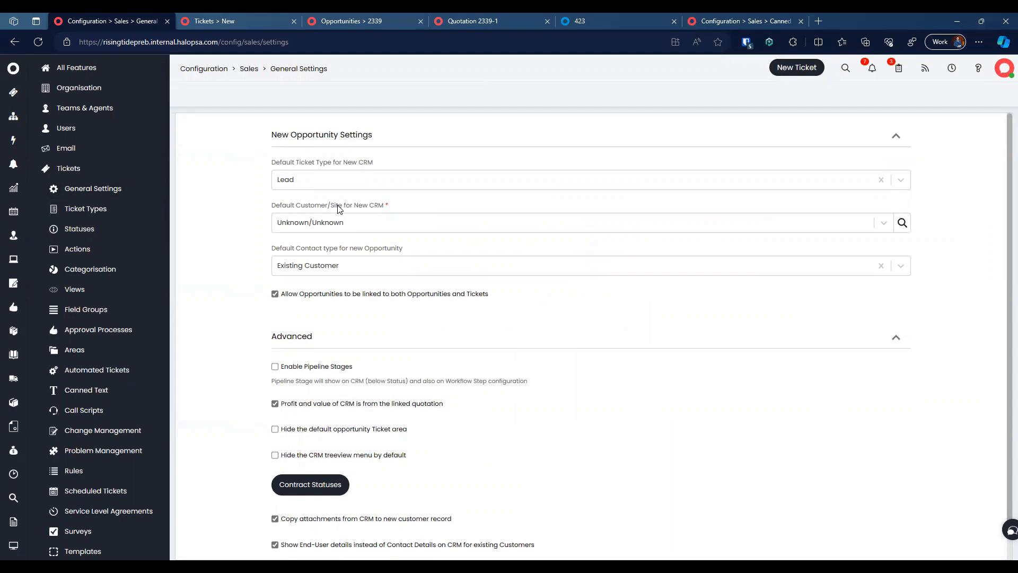
Step: Leave the default contact type unchanged and keep Lead as the default CRM ticket type
click(366, 266)
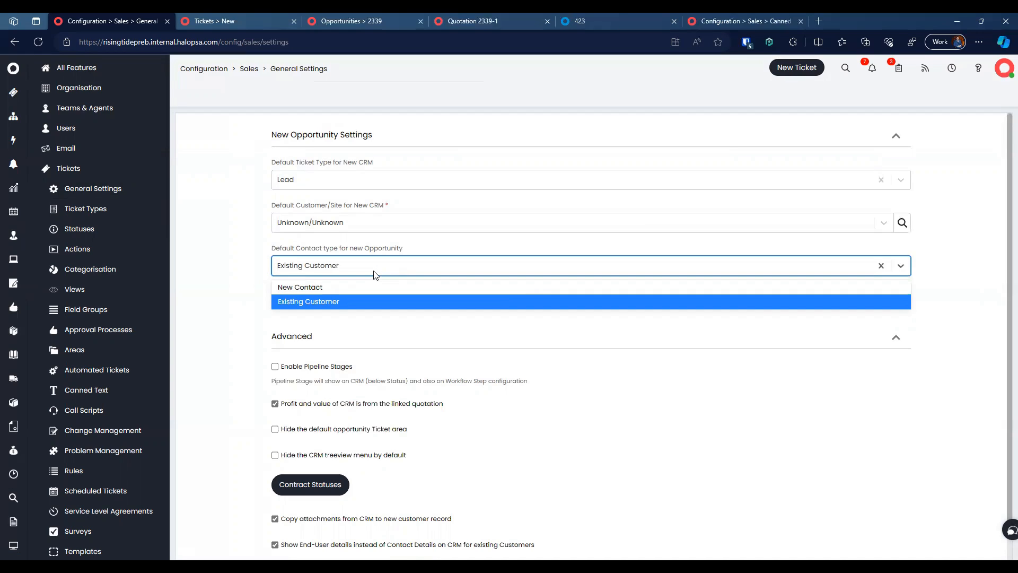
click(224, 241)
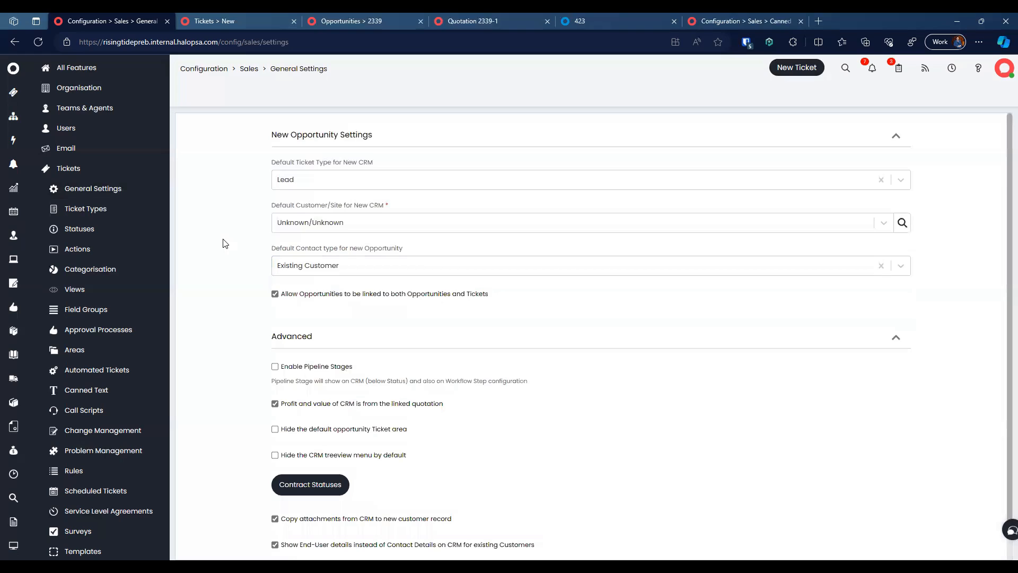
click(356, 182)
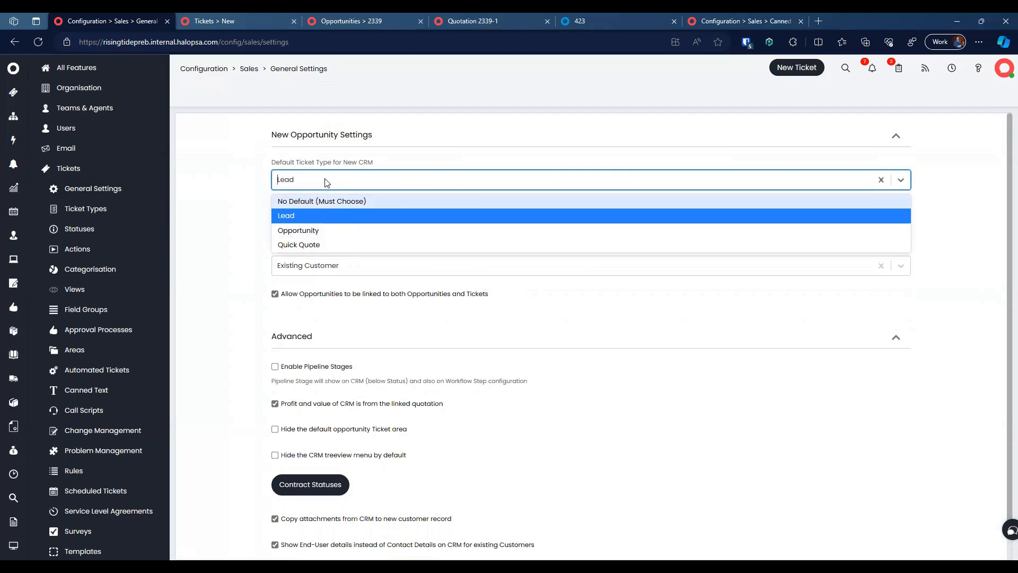
click(245, 181)
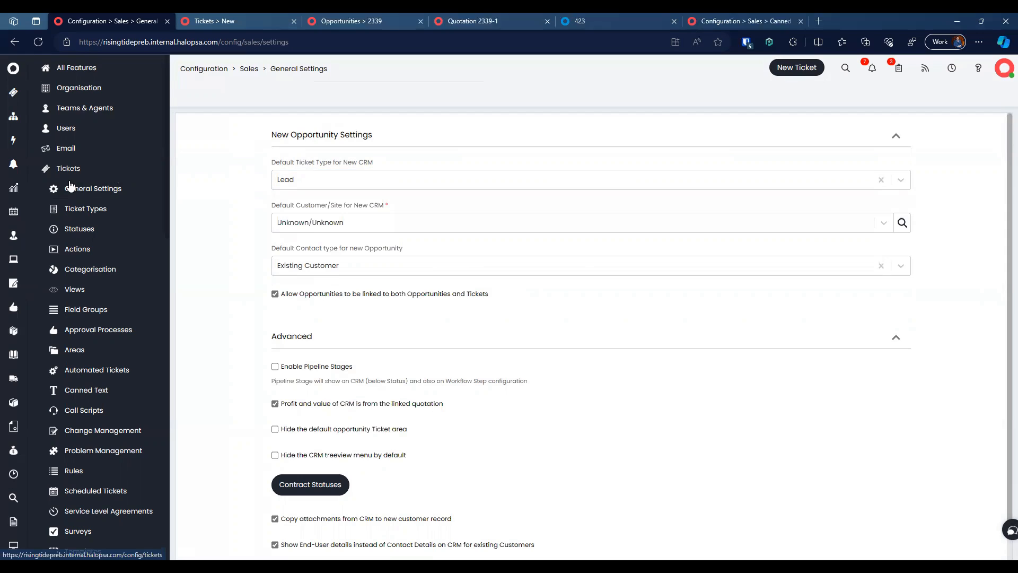
click(15, 192)
Step: Check a new opportunity form, then return to the Sales general settings
click(977, 95)
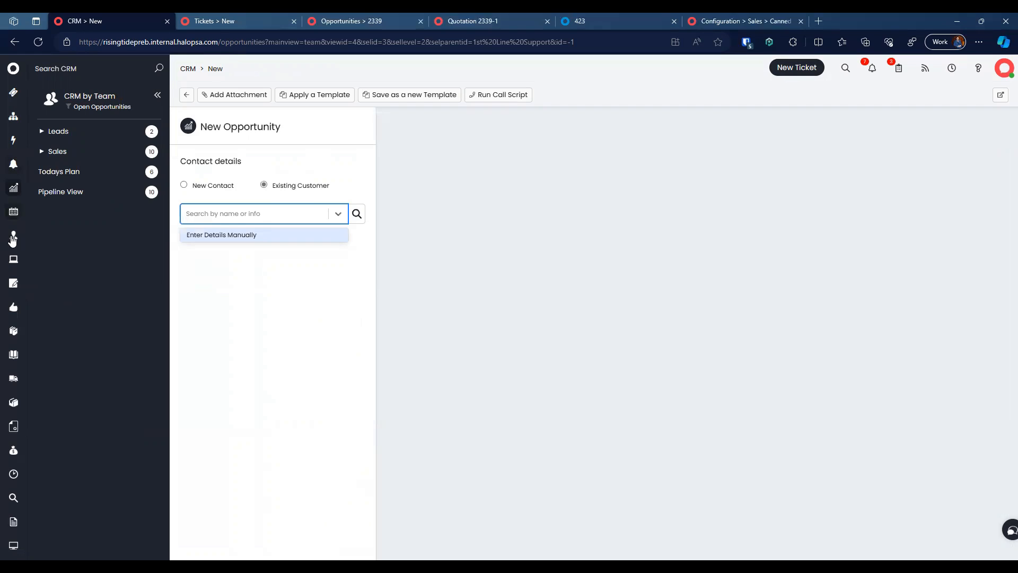
scroll(12, 532, down, 2)
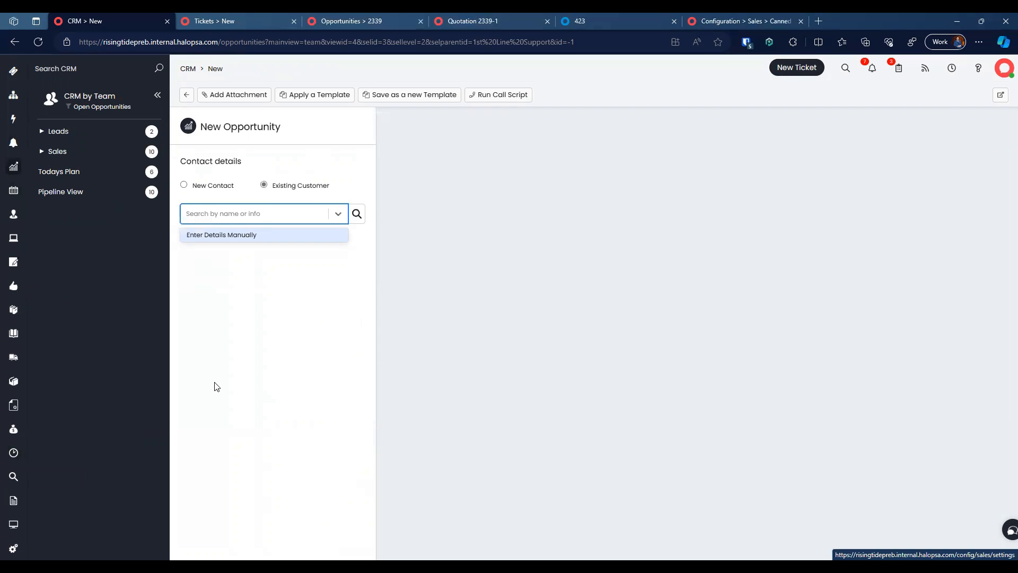
click(13, 547)
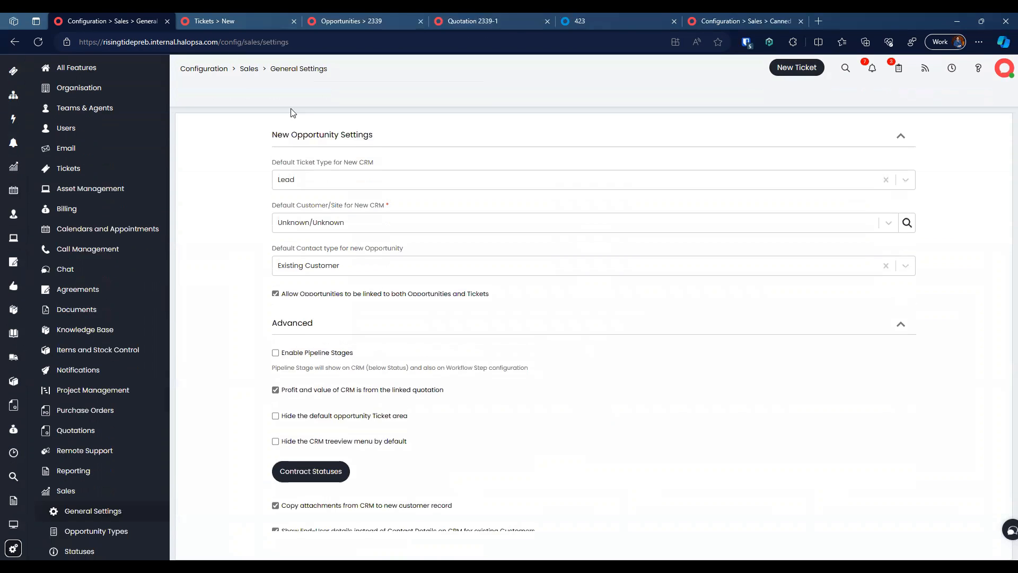
Step: Search 'tidket' to review Tickets general settings, then reopen a new opportunity form
click(204, 69)
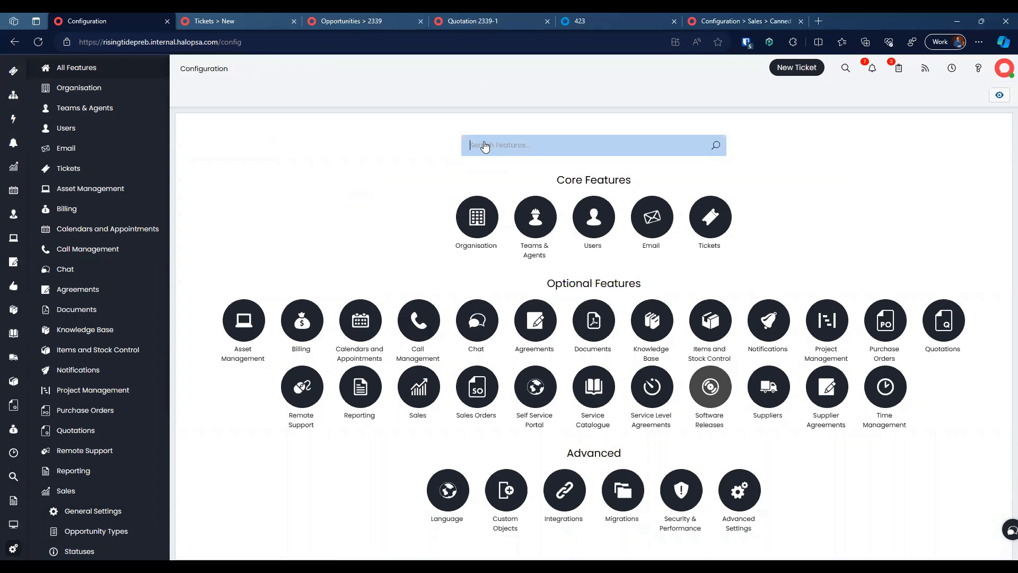
text(tid)
text(ket)
click(548, 216)
click(413, 234)
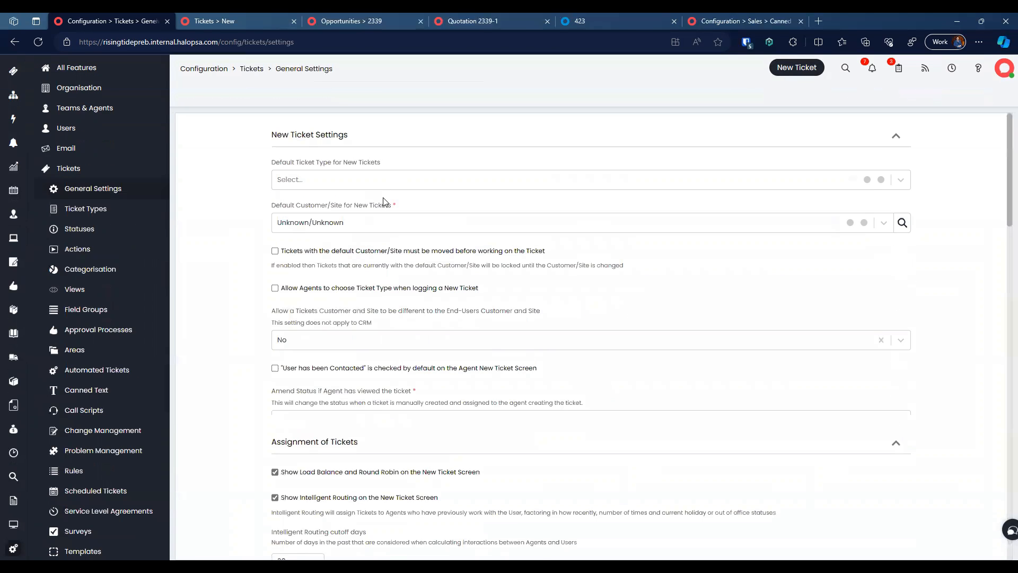
click(13, 167)
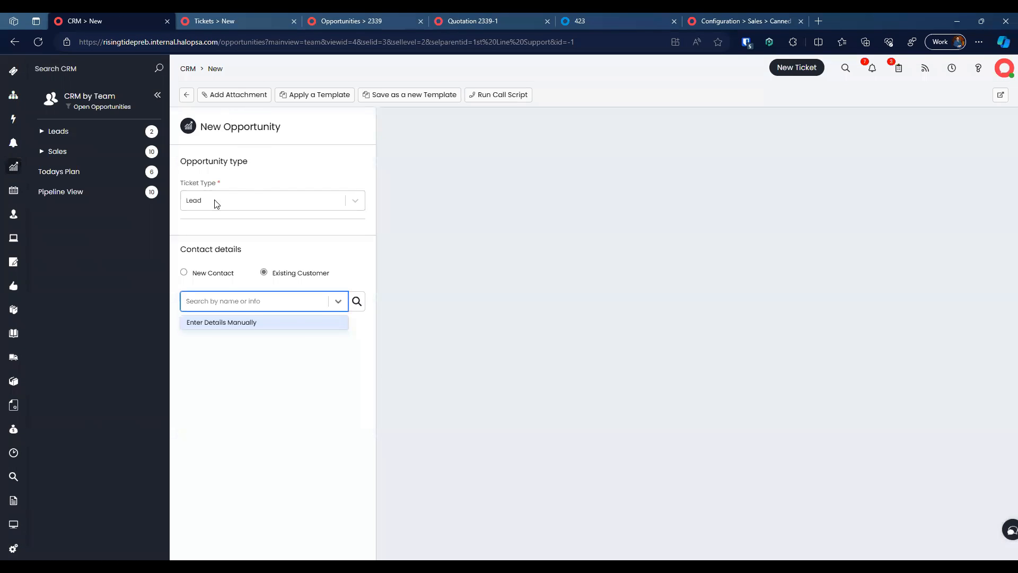
Step: Set the ticket type to Quick Quote and pick the Rising Tide 1 LLC contact
click(247, 200)
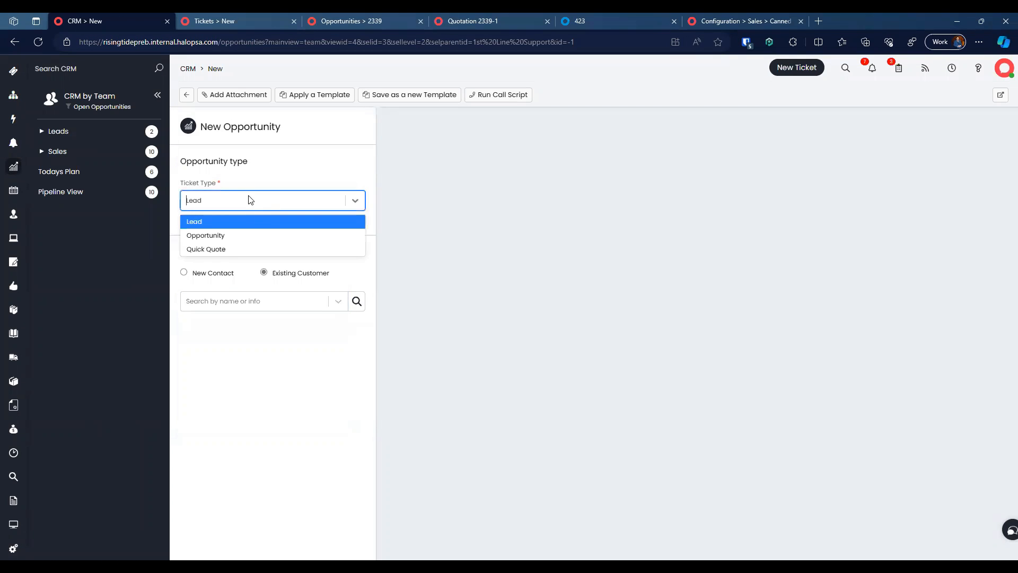
click(248, 248)
click(266, 302)
text(mendy)
click(256, 343)
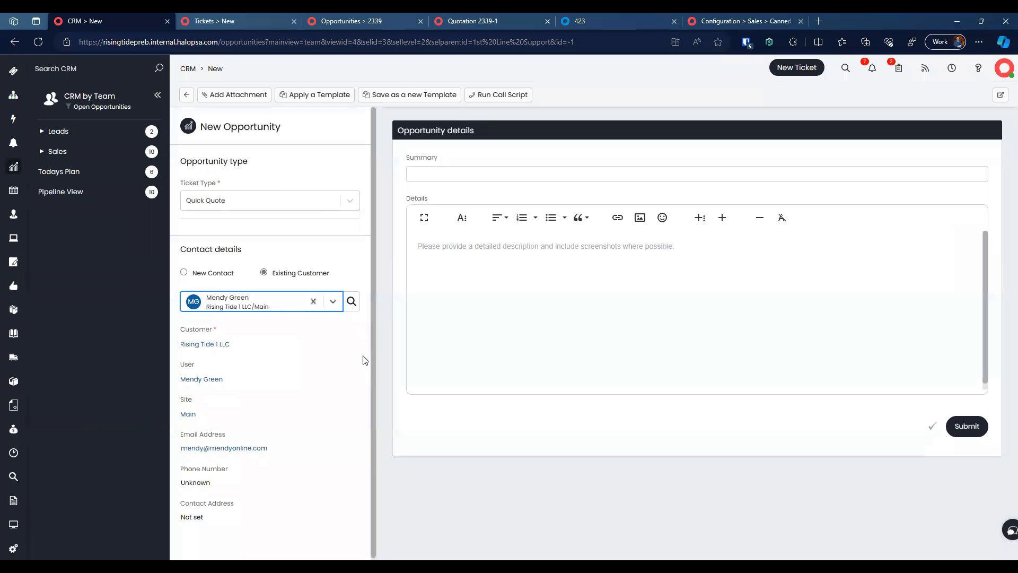
Step: Enter summary 'New Server' with details 'Needs a new server and doesn't care the cost.' and submit
click(513, 180)
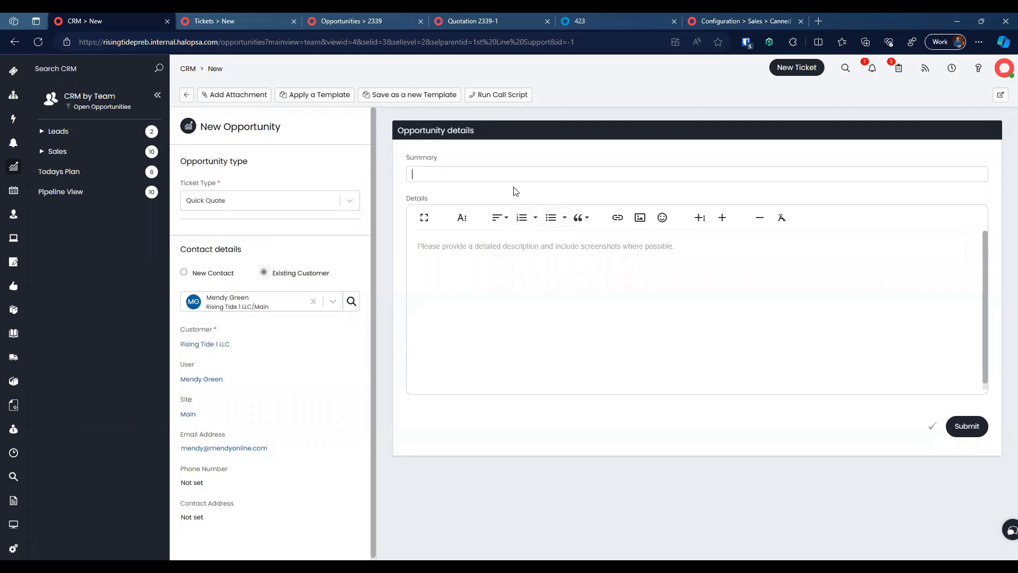
text(New Server)
text(Need)
text(s a new )
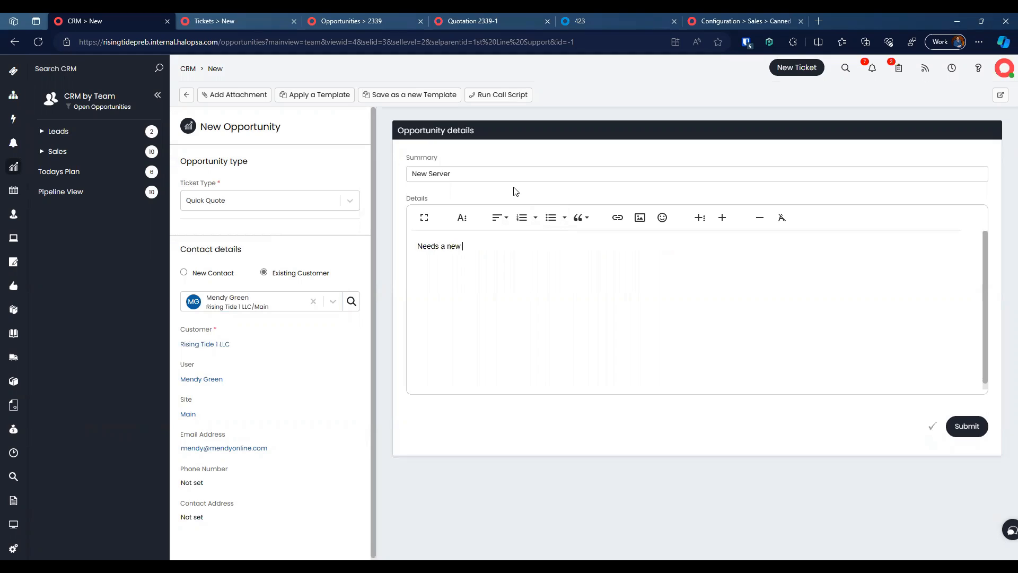
text(server and doesn't care the cost.)
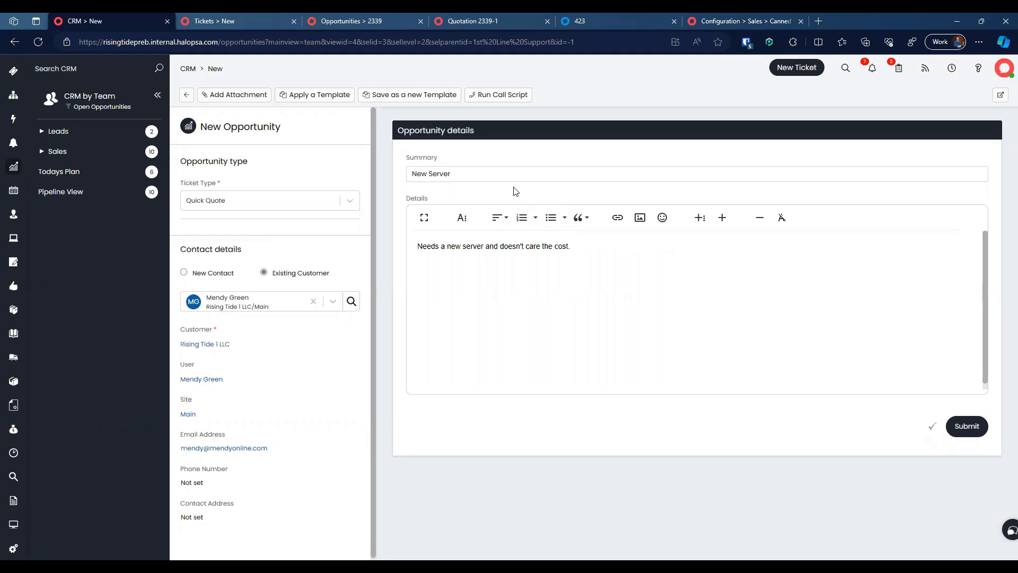
key(ctrl+Return)
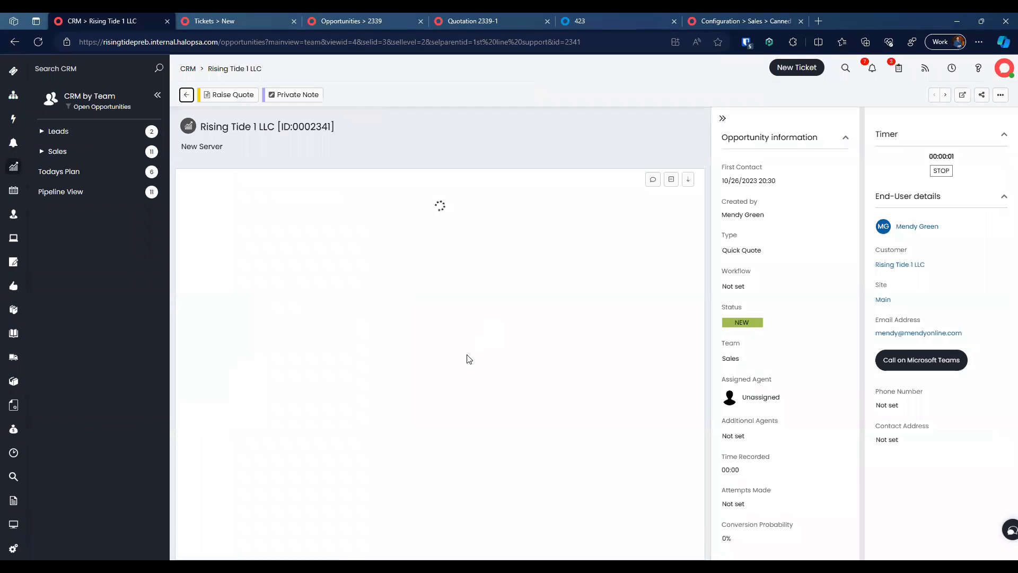
Step: Raise quote 'New Server Request' with one Server product at quantity 1 and save it
click(239, 94)
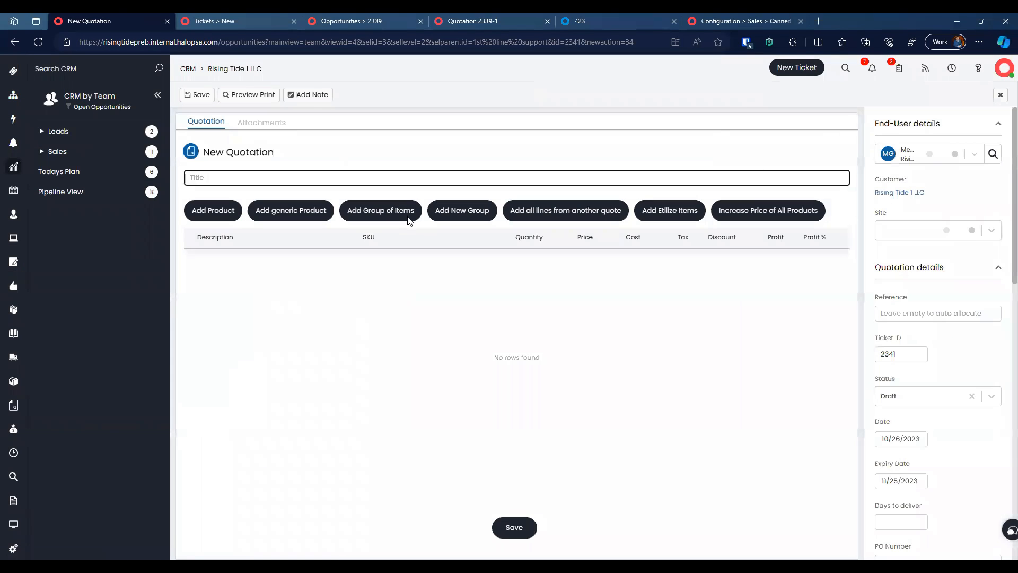
text(New Server Request)
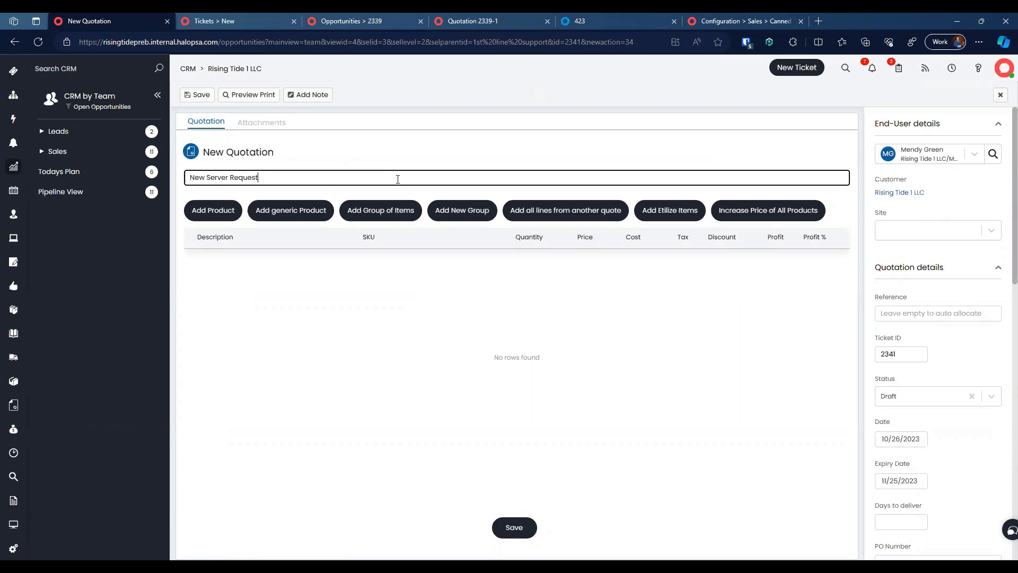
click(220, 211)
text(server)
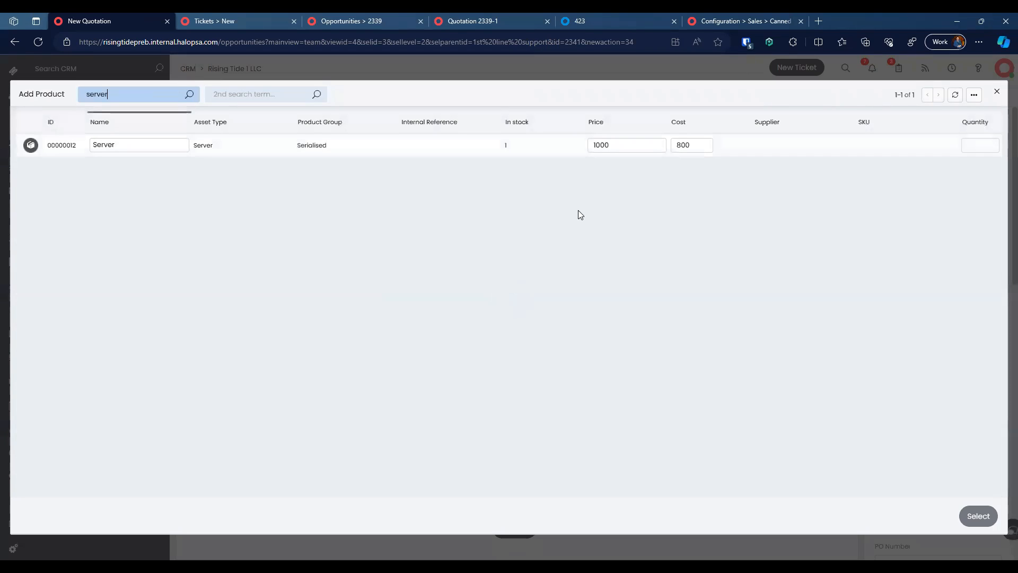
click(995, 142)
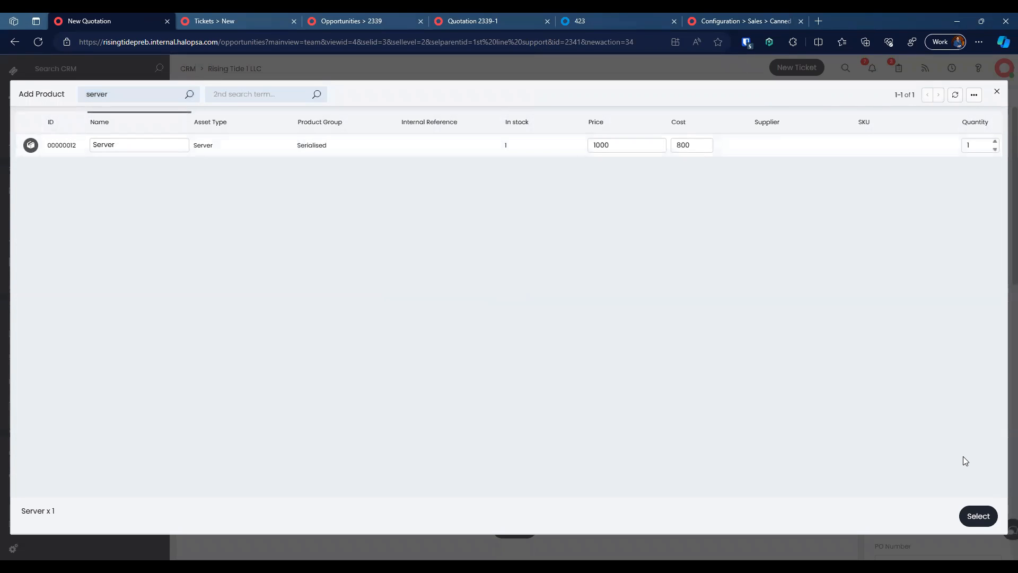
click(978, 515)
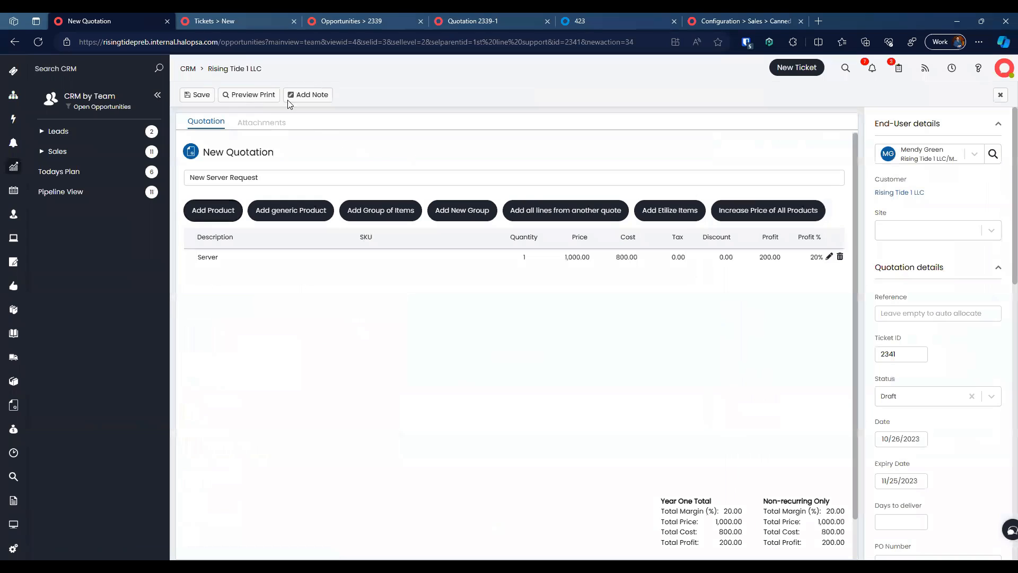
click(197, 94)
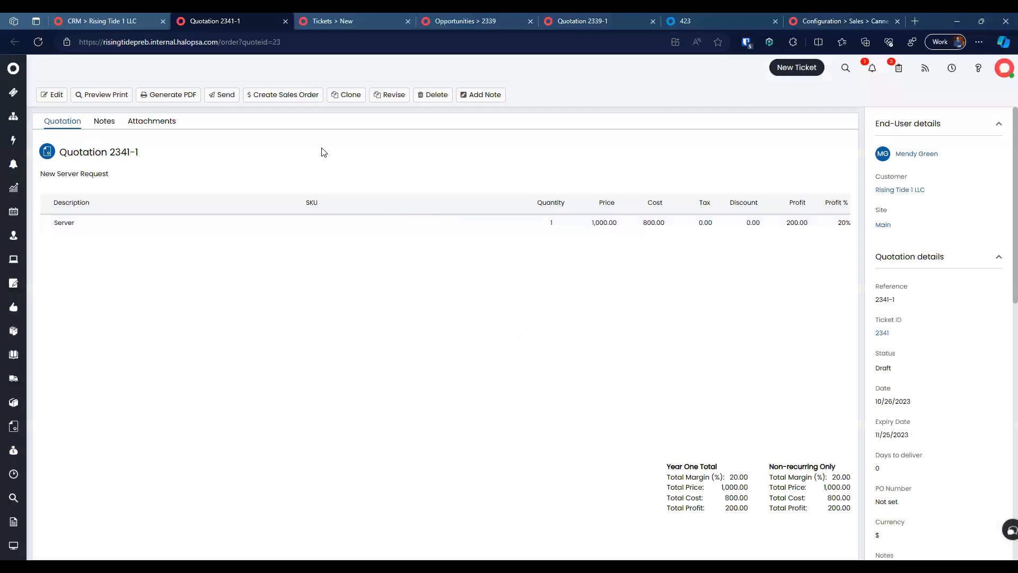
Step: Generate the quotation PDF, review the 3-page proposal, and return to quotation 2341-1
click(169, 95)
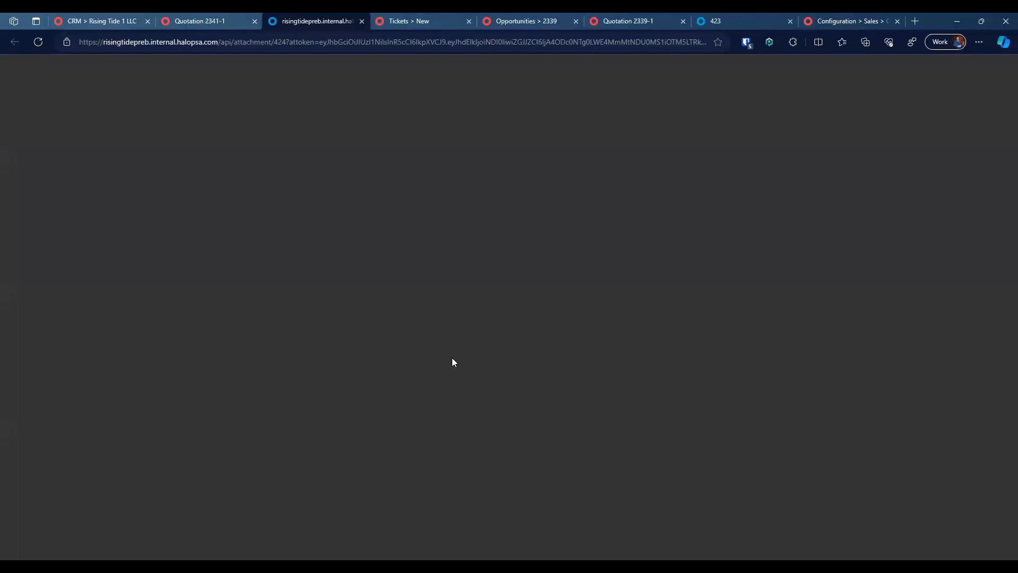
scroll(451, 358, down, 5)
scroll(452, 358, down, 15)
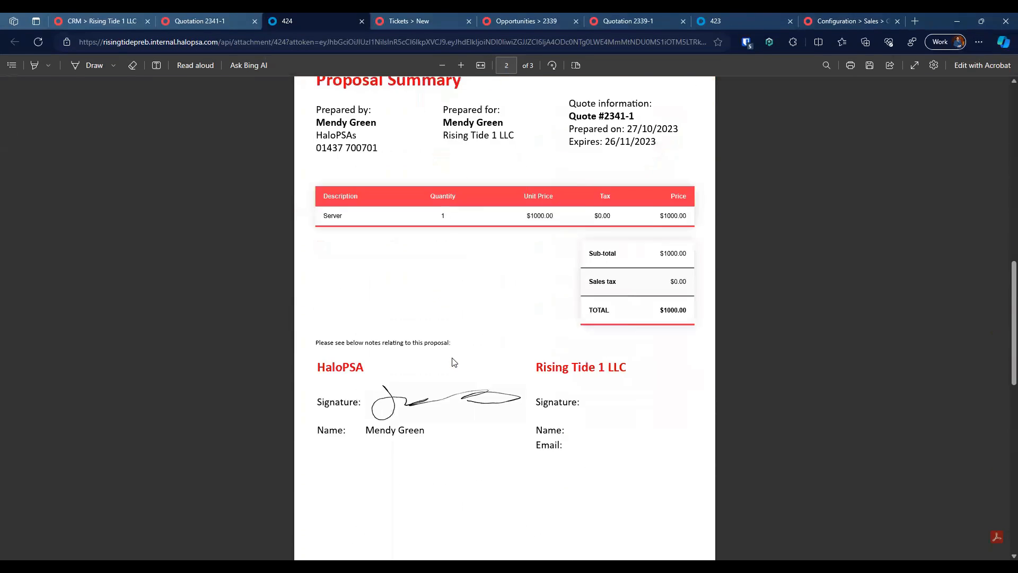
scroll(452, 361, down, 5)
scroll(453, 361, up, 15)
scroll(452, 359, up, 10)
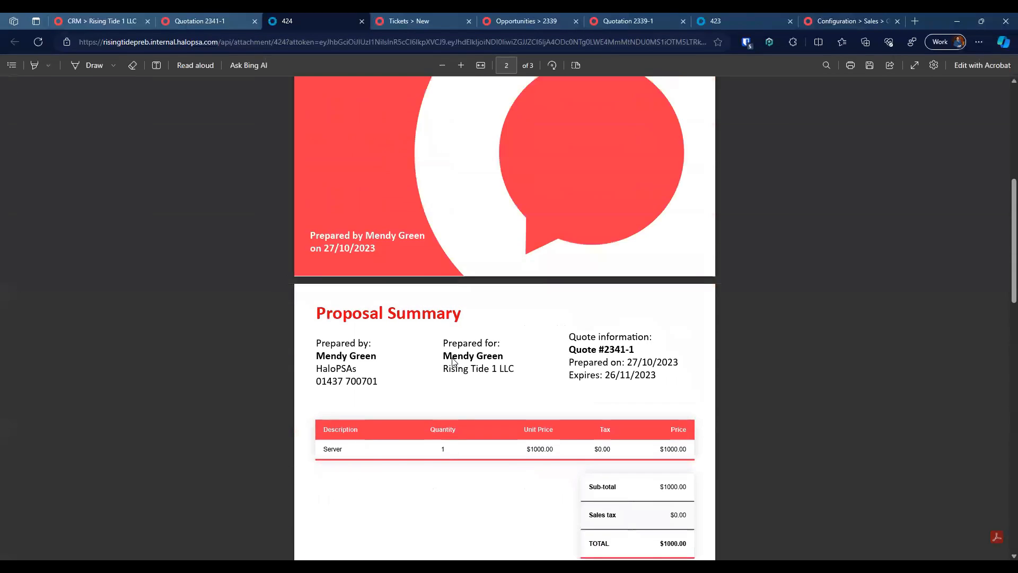
click(212, 18)
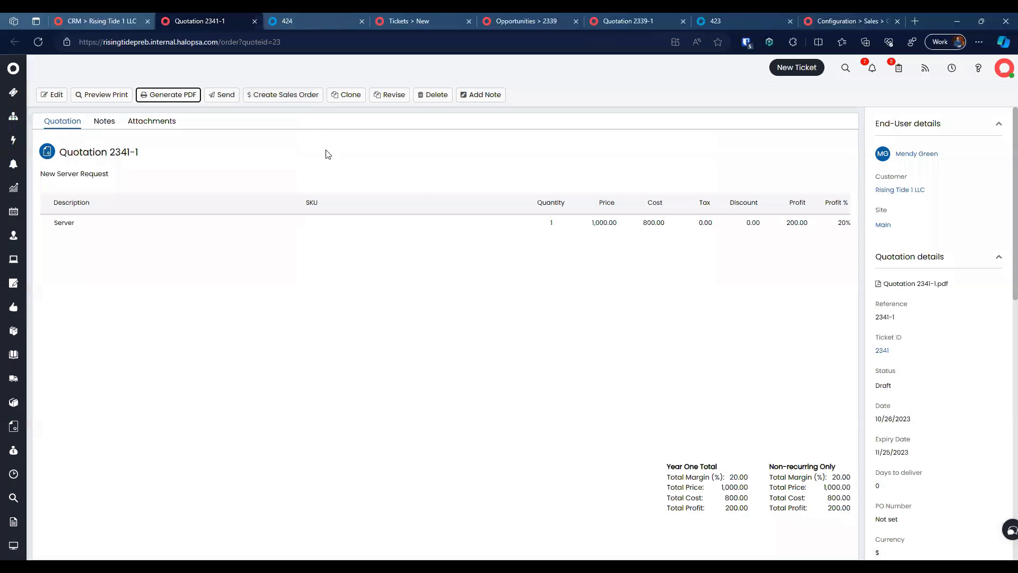